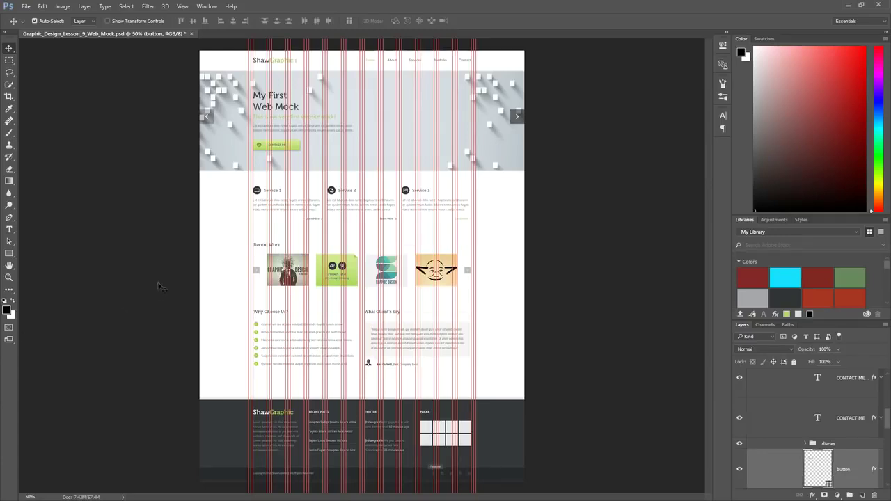
# - Open the 960-Grid-12col-20pxGutter JPG from the Lesson 9 folder inside OCTOBER 2016
pyautogui.click(26, 6)
pyautogui.click(58, 43)
pyautogui.click(217, 22)
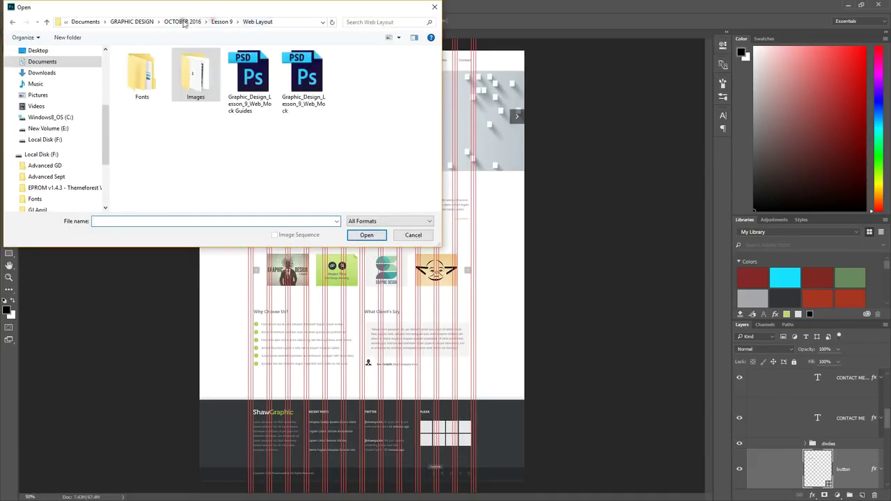
pyautogui.click(183, 22)
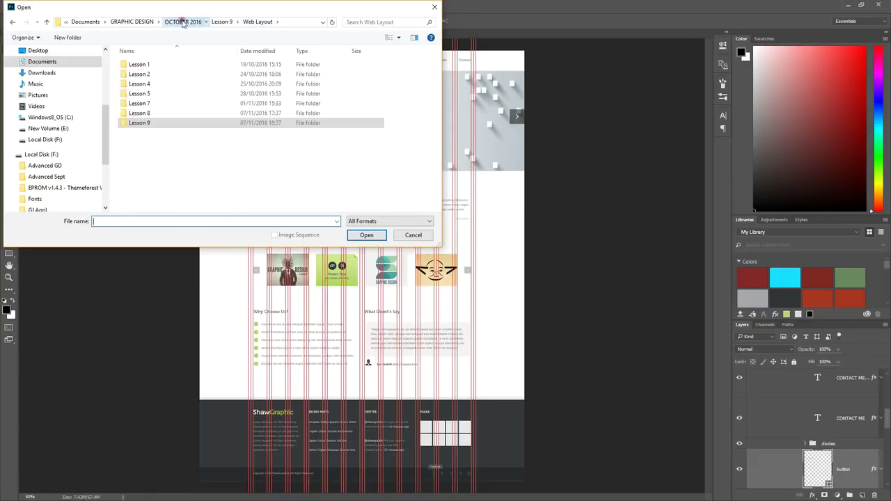
pyautogui.doubleClick(126, 123)
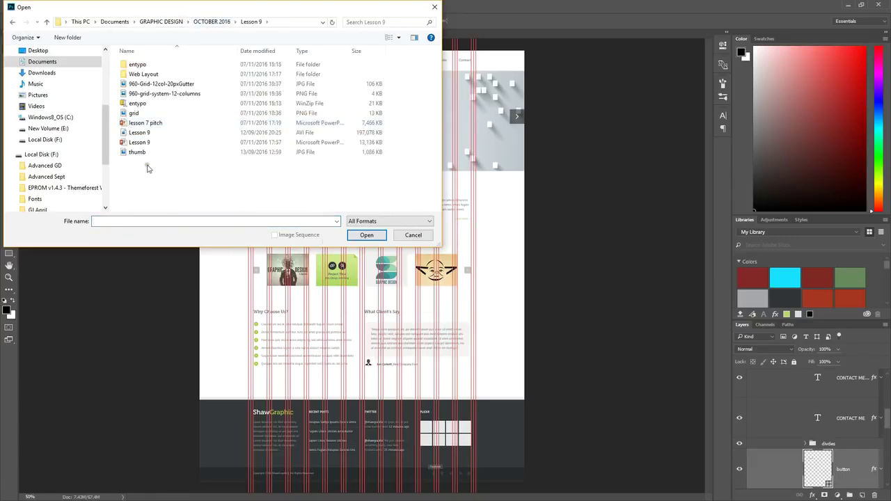
pyautogui.click(126, 84)
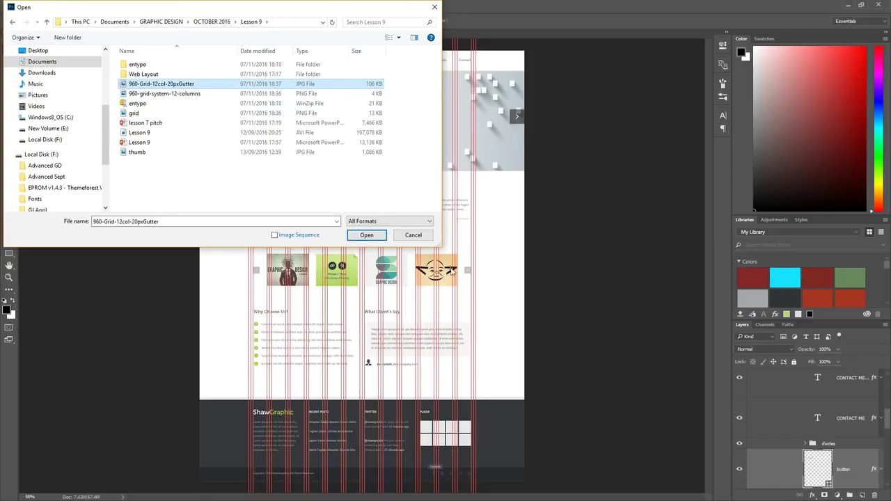
pyautogui.click(364, 235)
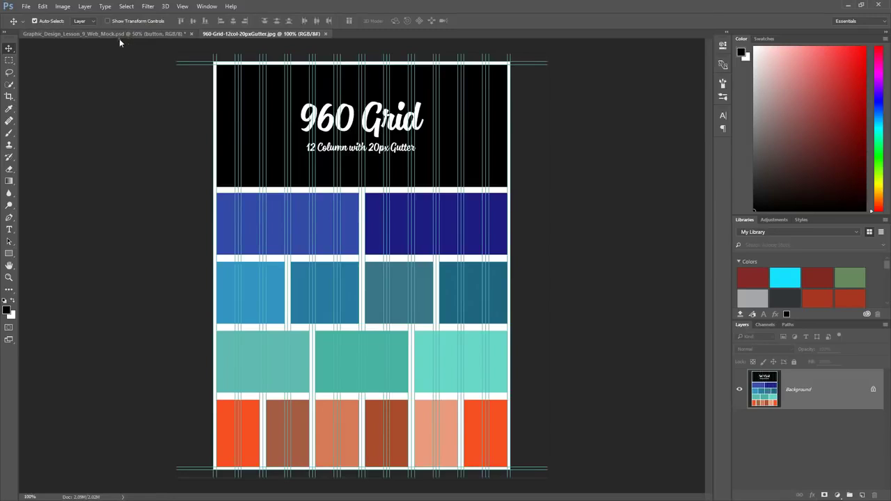
# - Create a new white RGB document 960 pixels wide and 1200 pixels high at 72 pixels/inch
pyautogui.click(27, 7)
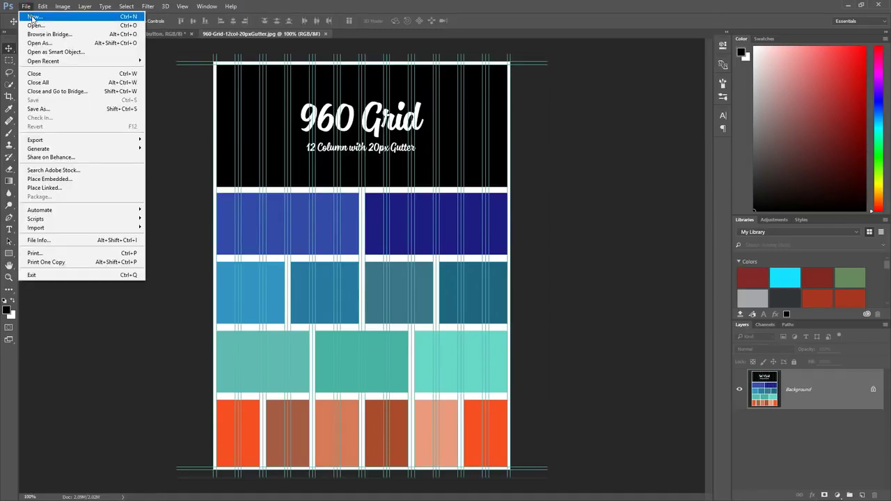
pyautogui.click(34, 17)
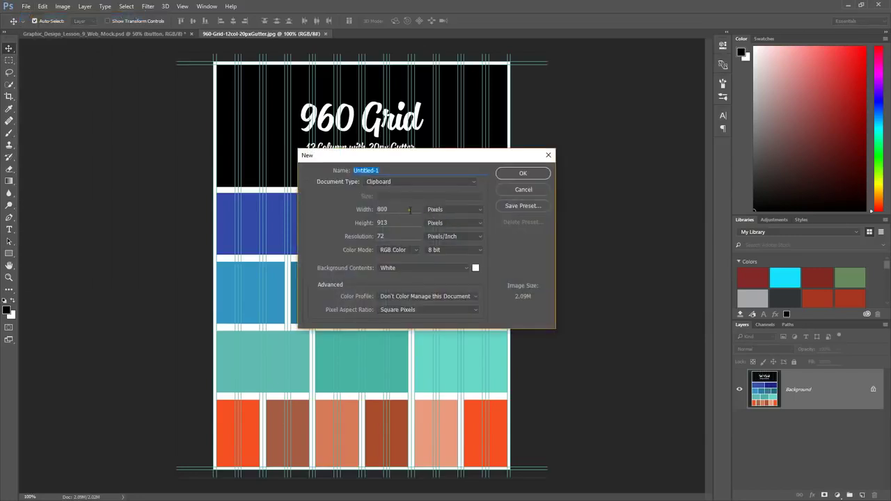
pyautogui.press('Tab')
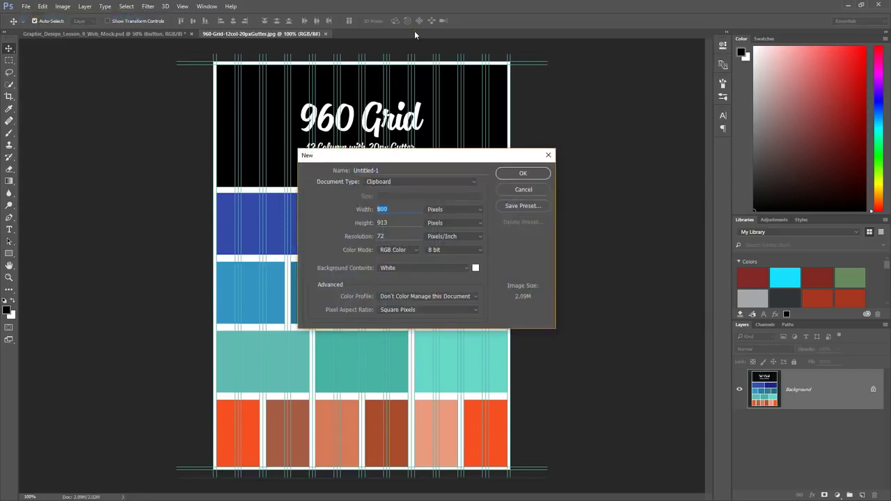
pyautogui.write('960')
pyautogui.doubleClick(395, 226)
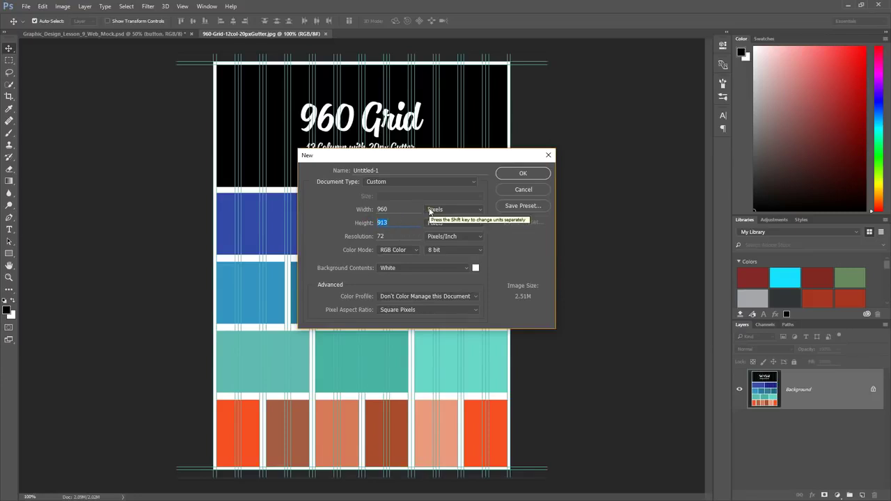
pyautogui.write('1200')
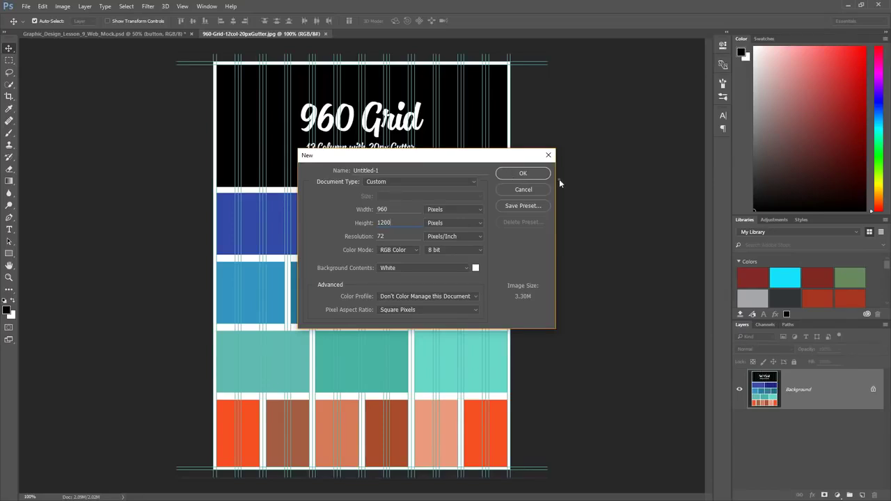
pyautogui.click(524, 174)
pyautogui.click(519, 173)
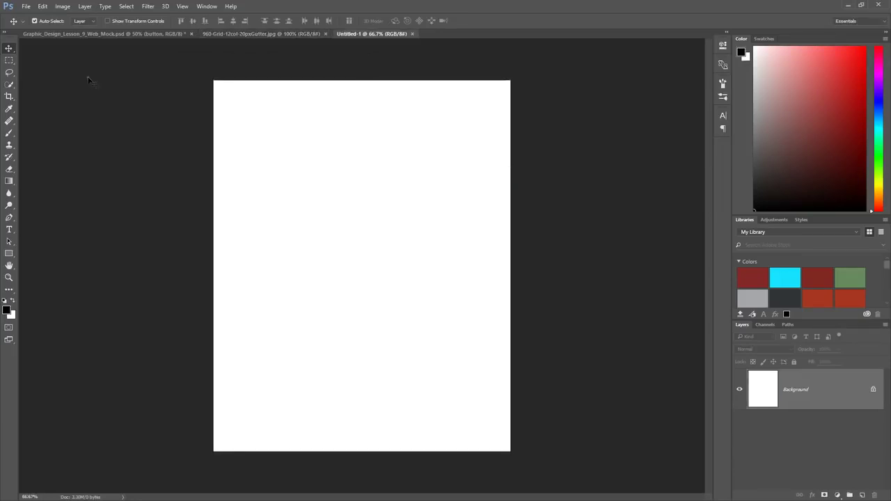
# - Review the canvas guide colour, gridline spacing and subdivisions in the Guides, Grid & Slices preferences
pyautogui.click(43, 7)
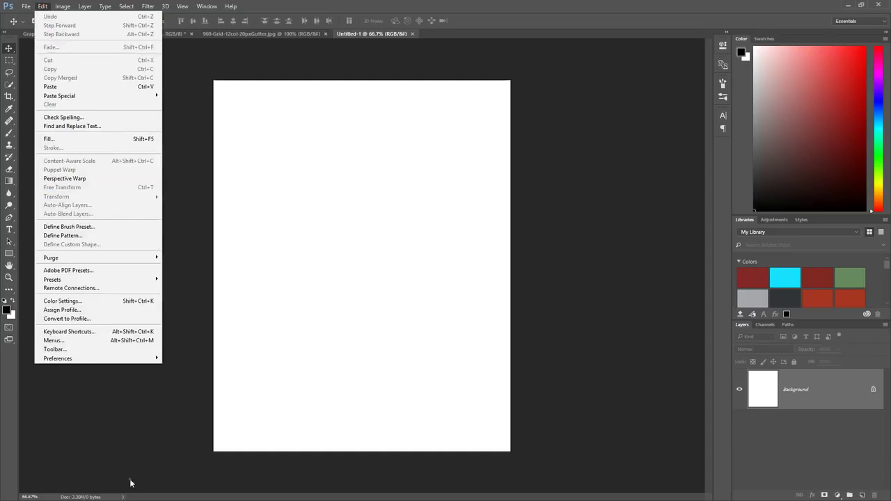
pyautogui.moveTo(144, 360)
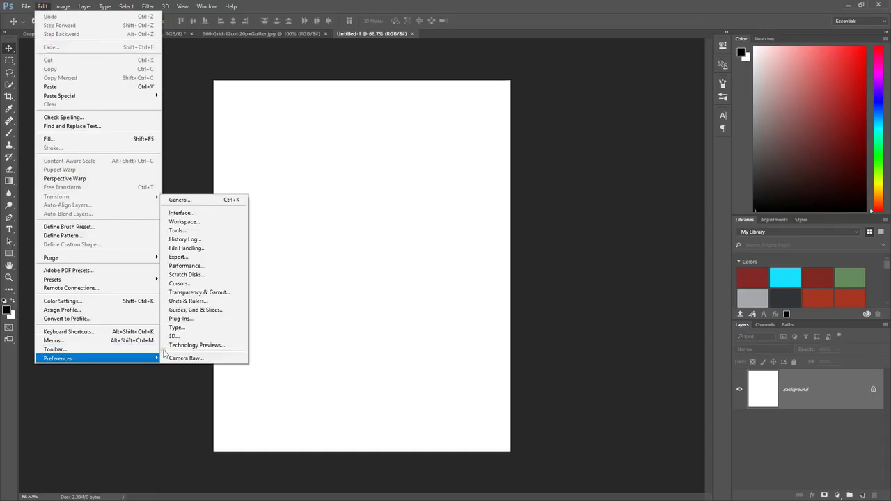
pyautogui.click(187, 200)
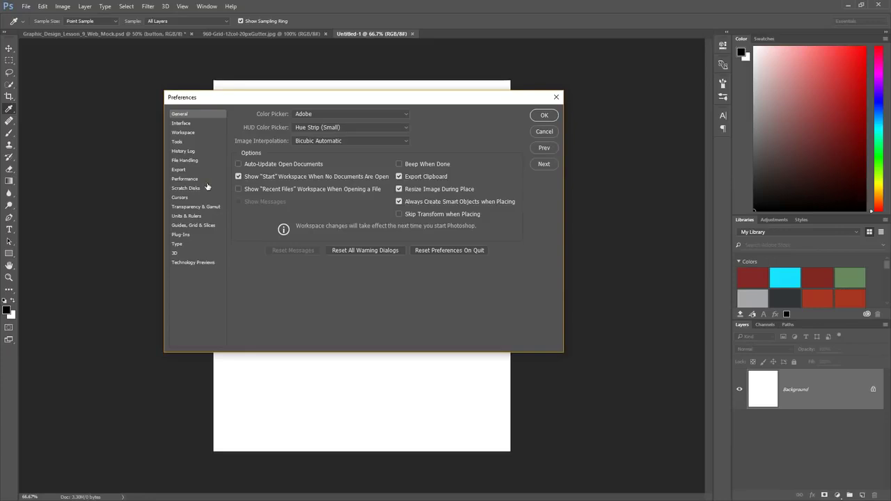
pyautogui.click(191, 227)
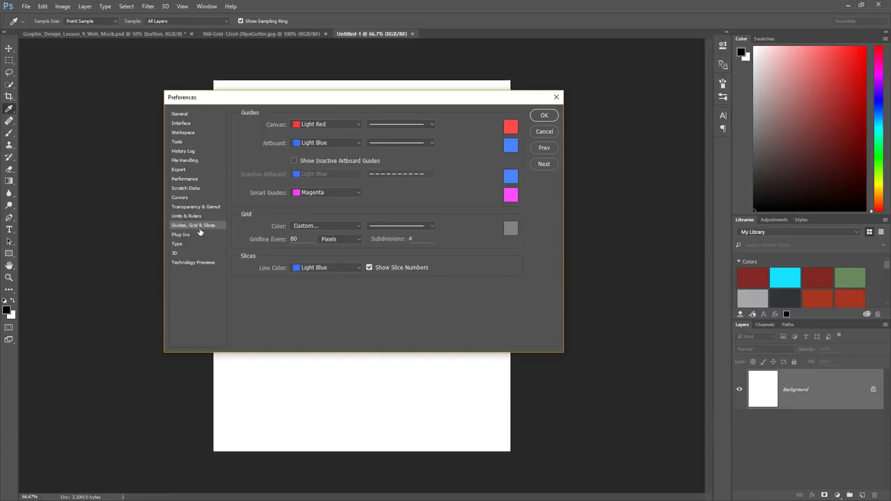
pyautogui.click(350, 124)
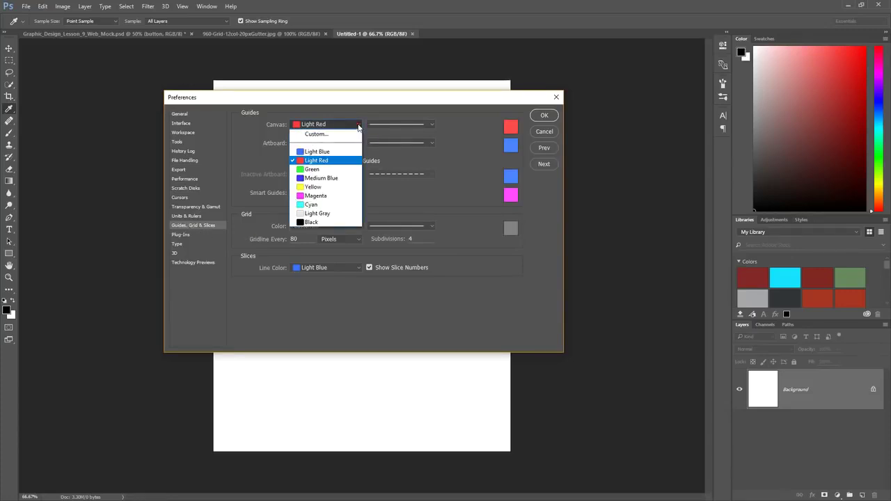
pyautogui.click(369, 138)
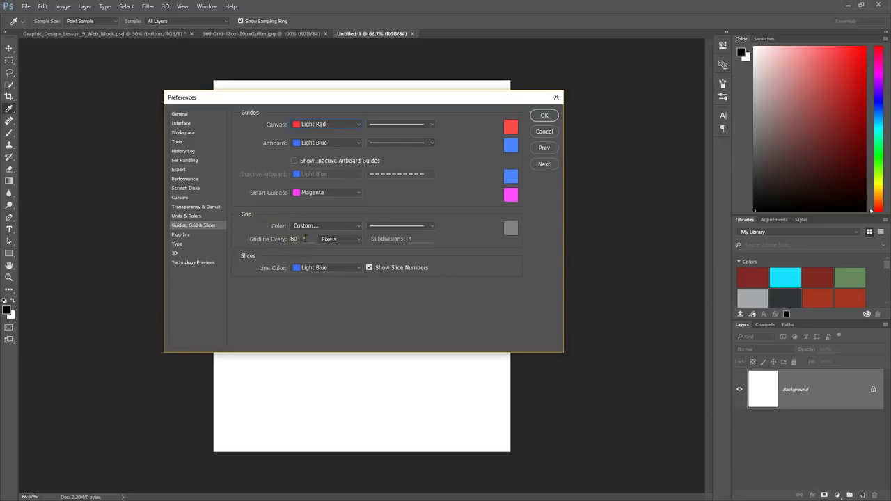
pyautogui.doubleClick(293, 240)
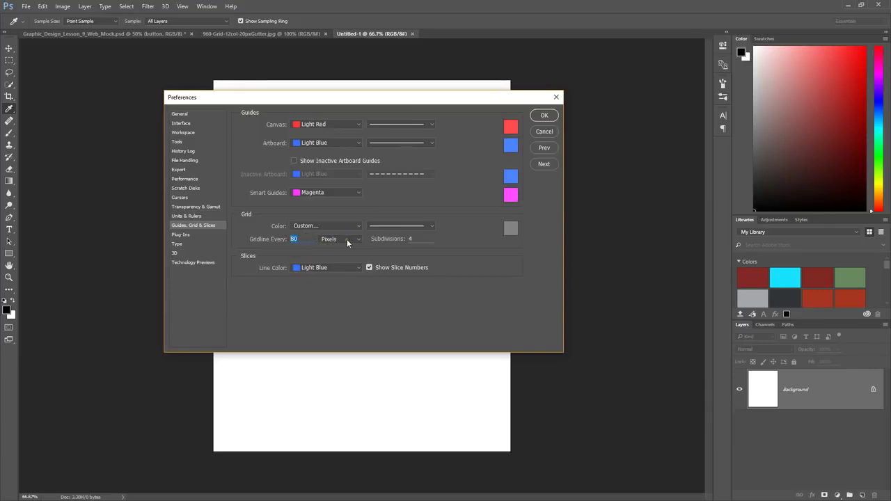
pyautogui.click(410, 239)
pyautogui.click(543, 116)
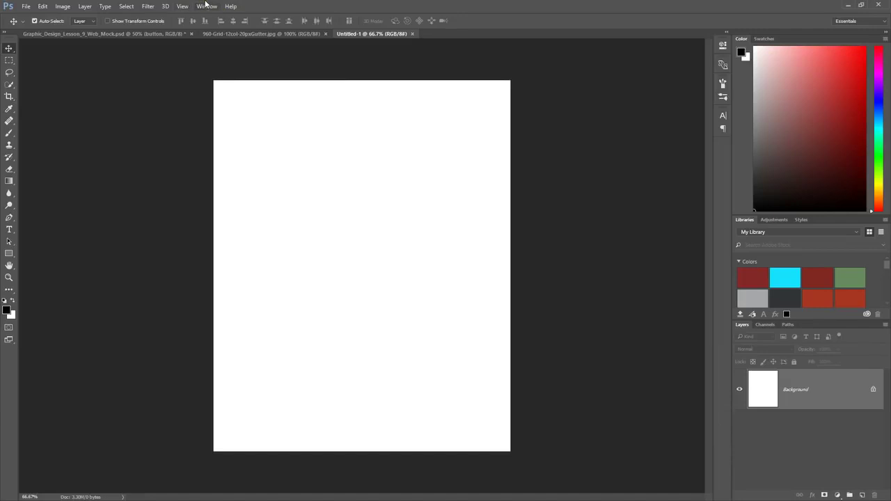
# - Show the rulers and the grid on the blank document
pyautogui.click(184, 8)
pyautogui.moveTo(191, 16)
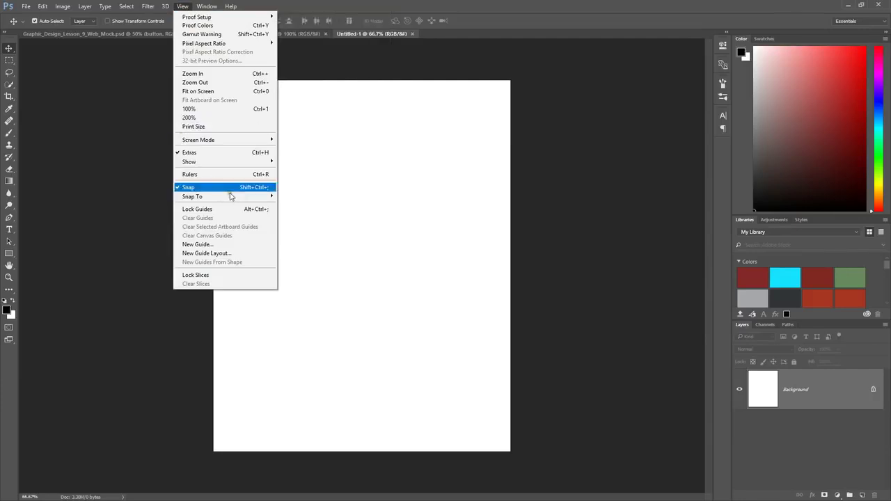
pyautogui.click(193, 179)
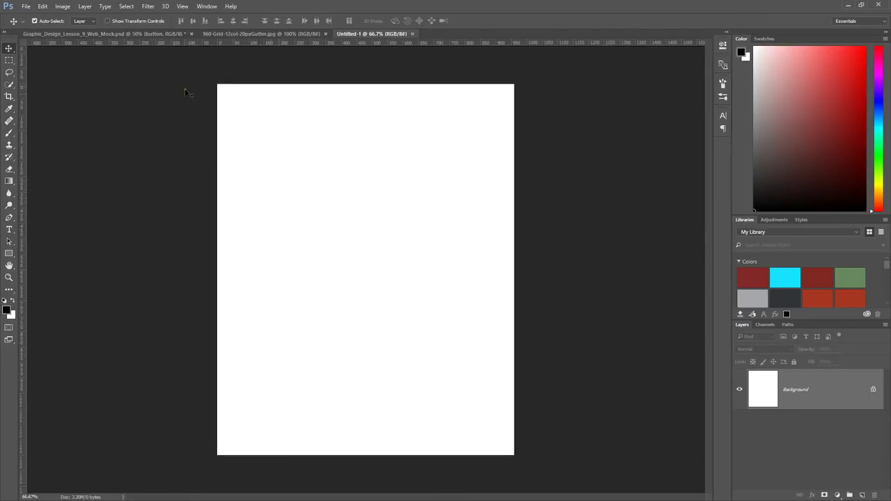
pyautogui.click(181, 7)
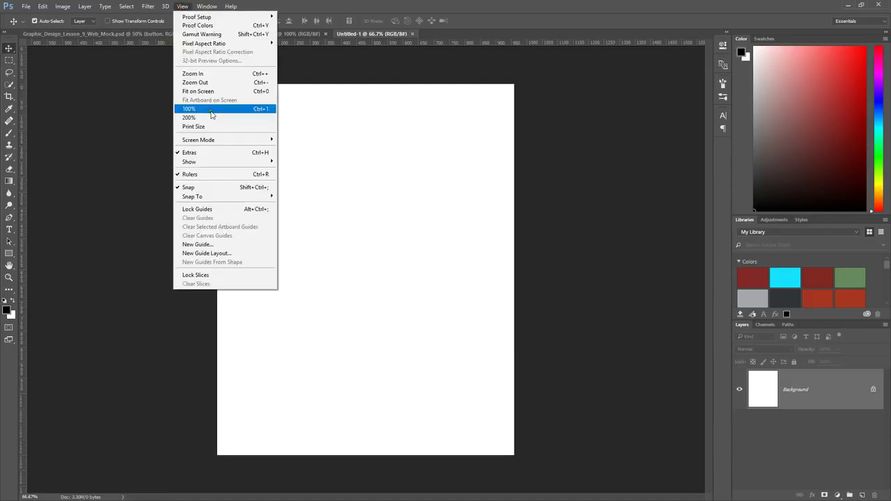
pyautogui.moveTo(233, 162)
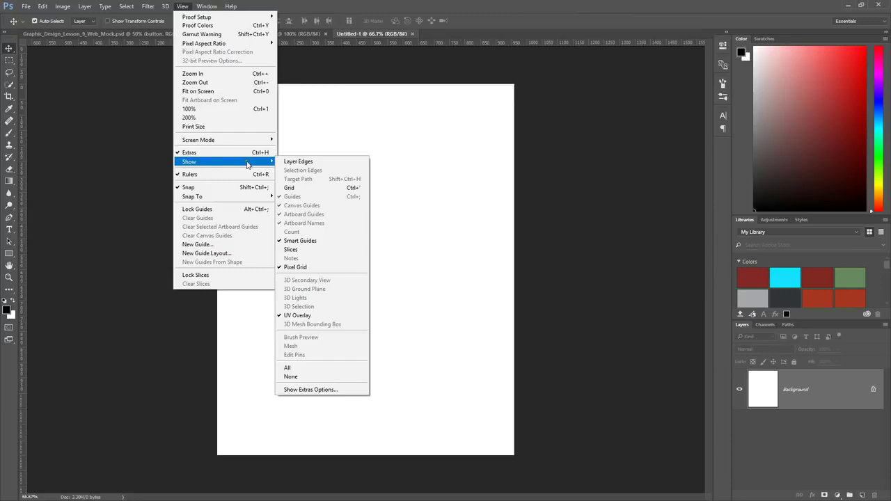
pyautogui.click(298, 189)
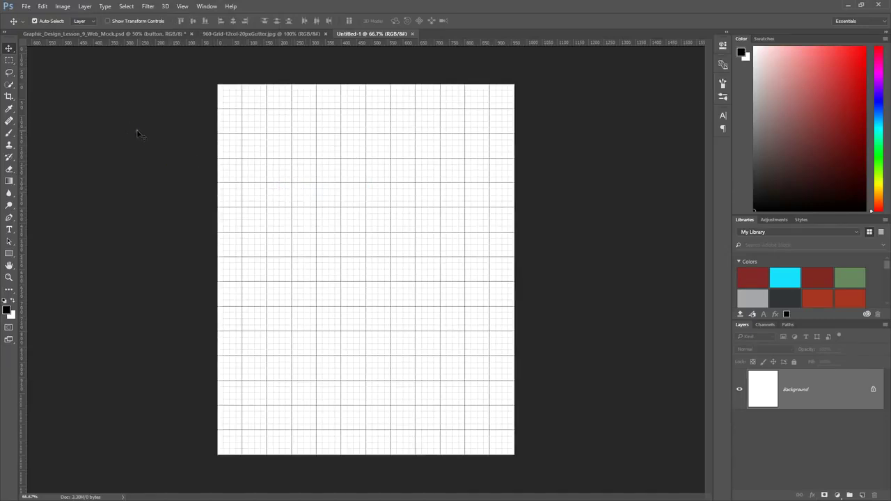
# - Toggle the grid on and off over the web mock document for comparison, and return to the blank document
pyautogui.click(118, 34)
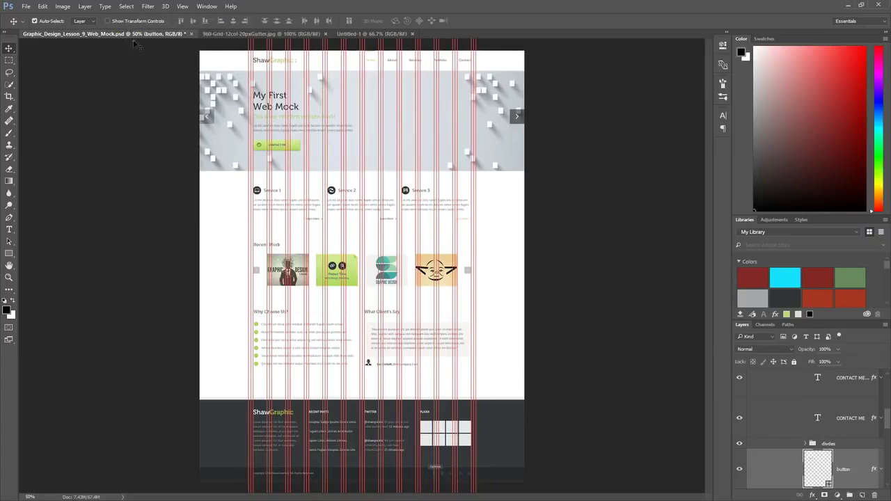
pyautogui.hotkey('ctrl', "'")
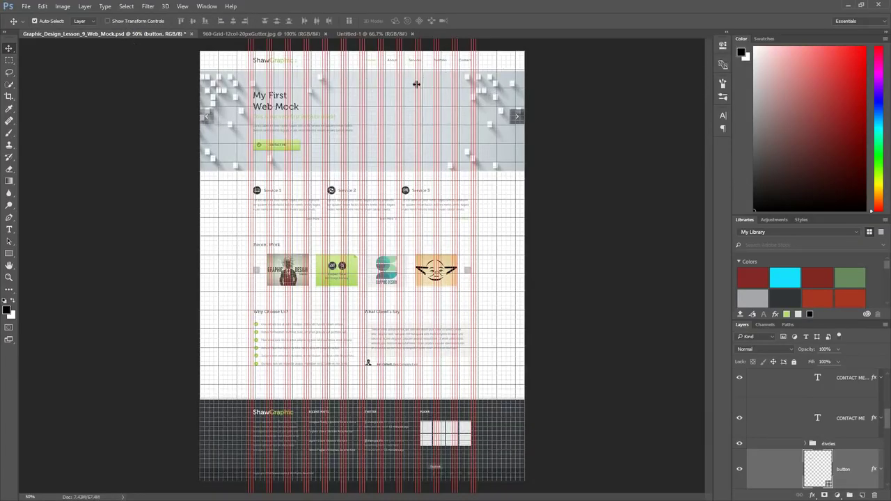
pyautogui.hotkey('ctrl', "'")
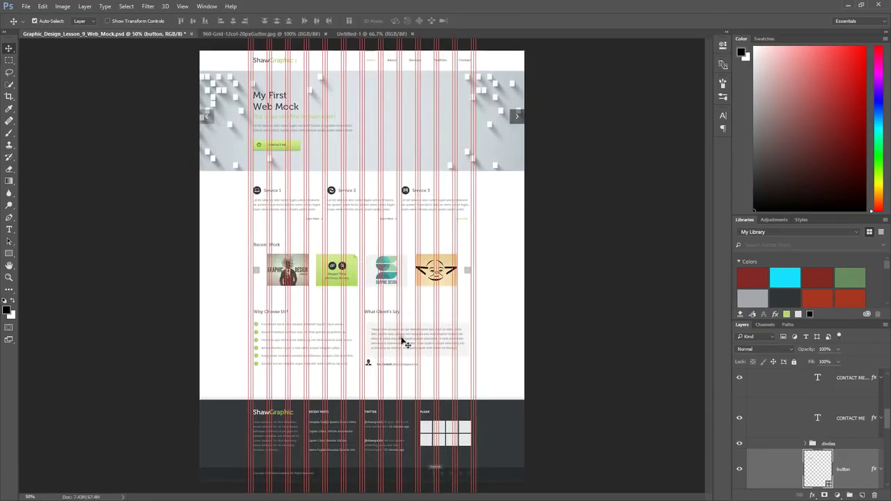
pyautogui.click(355, 34)
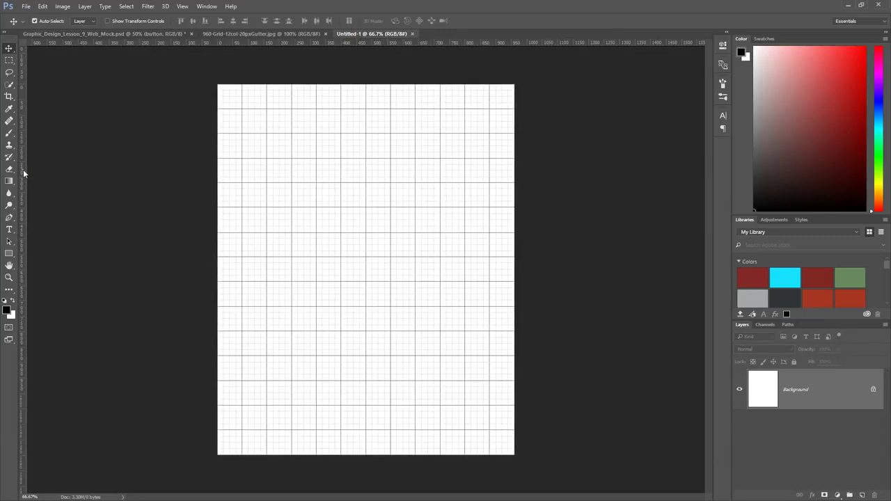
# - Place four vertical guides snapped to the grid at about 80, 160, 100 and 240 pixels from the canvas's left edge
pyautogui.moveTo(23, 174); pyautogui.dragTo(243, 172)
pyautogui.moveTo(24, 147); pyautogui.dragTo(269, 157)
pyautogui.moveTo(26, 152); pyautogui.dragTo(249, 152)
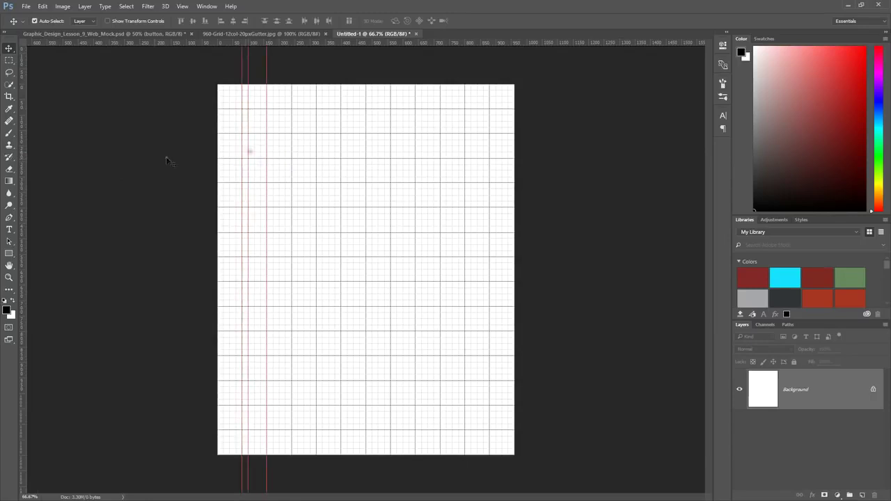
pyautogui.moveTo(22, 169); pyautogui.dragTo(292, 162)
# - Place four horizontal guides on gridlines at about 80, 400, 960 and 720 pixels below the canvas's upper edge
pyautogui.moveTo(258, 40); pyautogui.dragTo(241, 108)
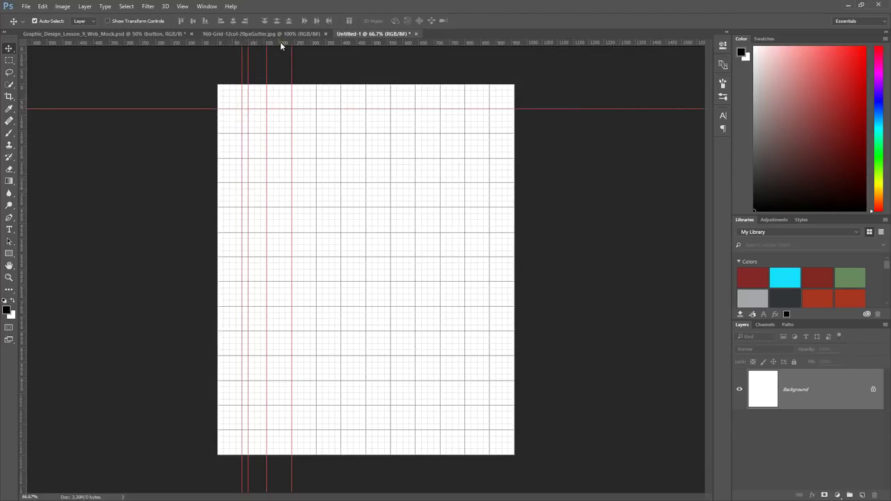
pyautogui.moveTo(281, 45); pyautogui.dragTo(224, 207)
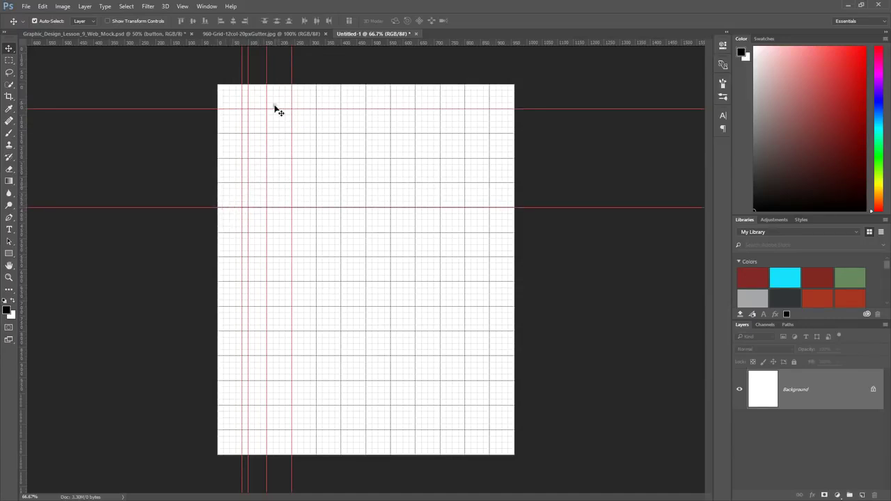
pyautogui.moveTo(274, 46); pyautogui.dragTo(262, 383)
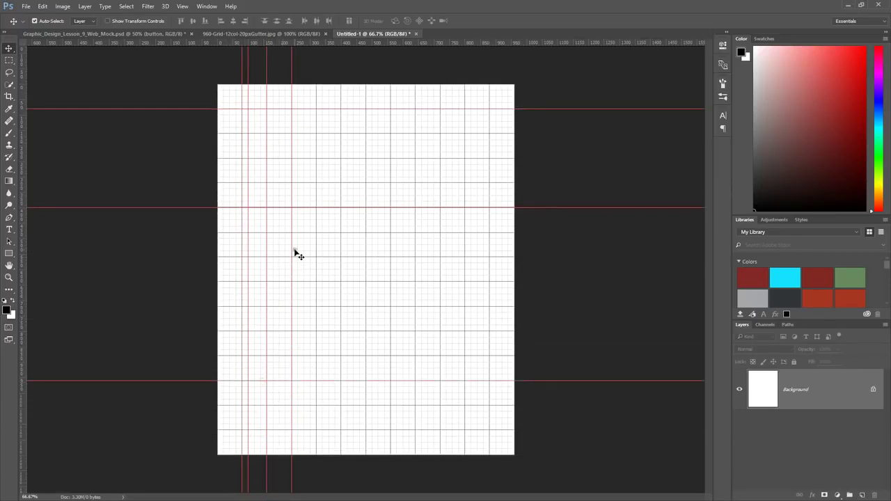
pyautogui.moveTo(274, 43); pyautogui.dragTo(244, 307)
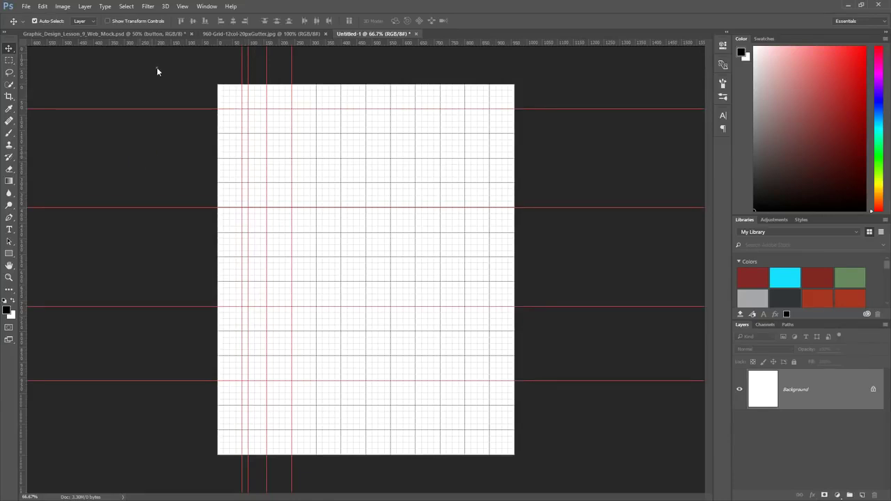
pyautogui.click(181, 7)
pyautogui.moveTo(221, 163)
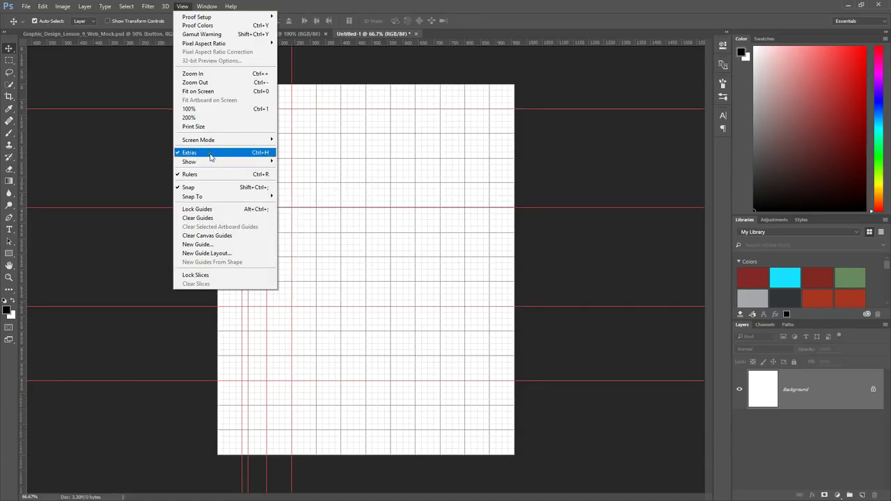
pyautogui.click(296, 5)
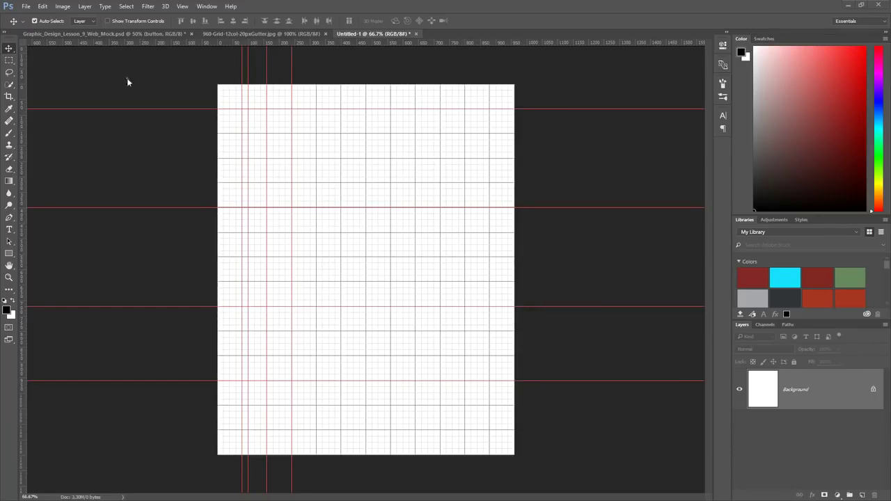
pyautogui.click(44, 7)
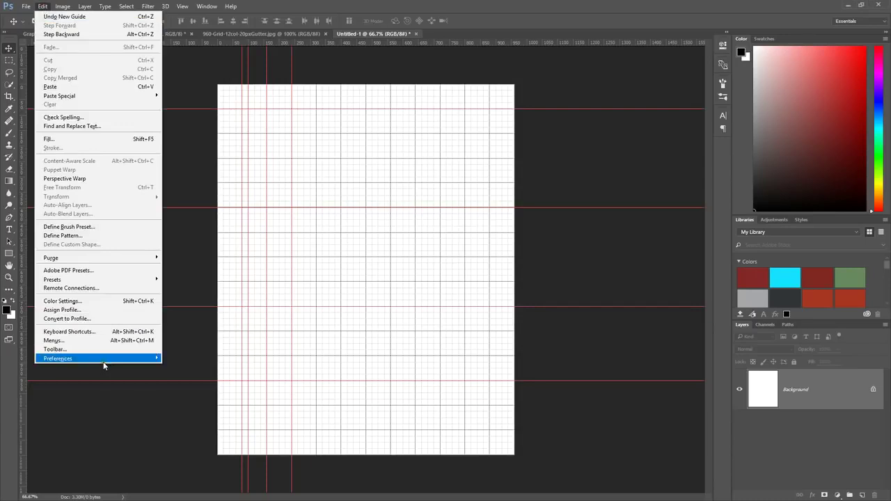
pyautogui.moveTo(112, 363)
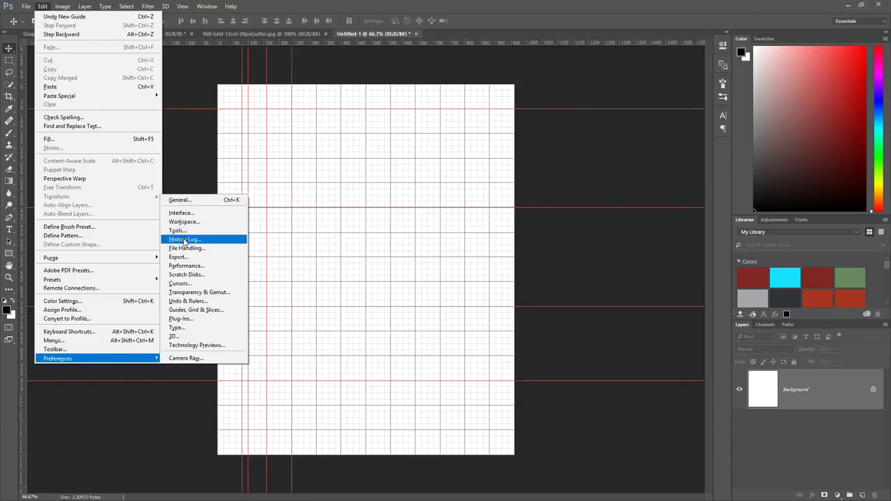
pyautogui.click(284, 3)
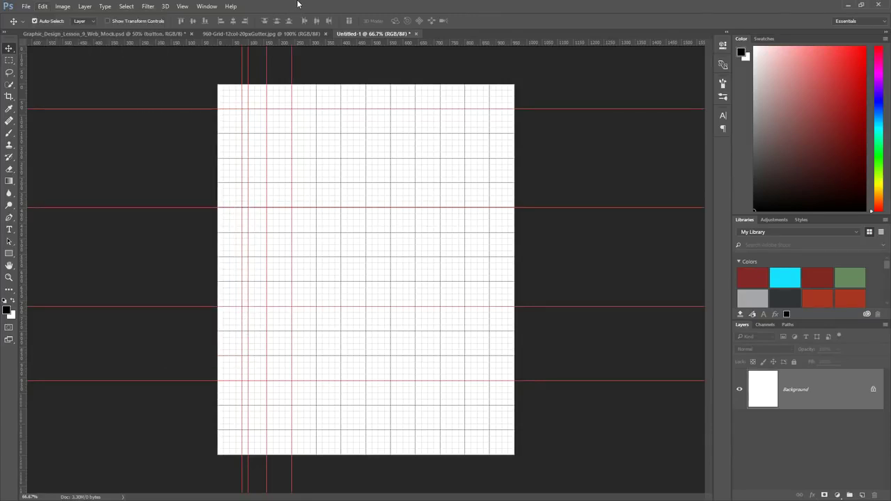
# - Compare the guides in the web mock with the blank document and the 960-Grid-12col-20pxGutter reference
pyautogui.click(127, 34)
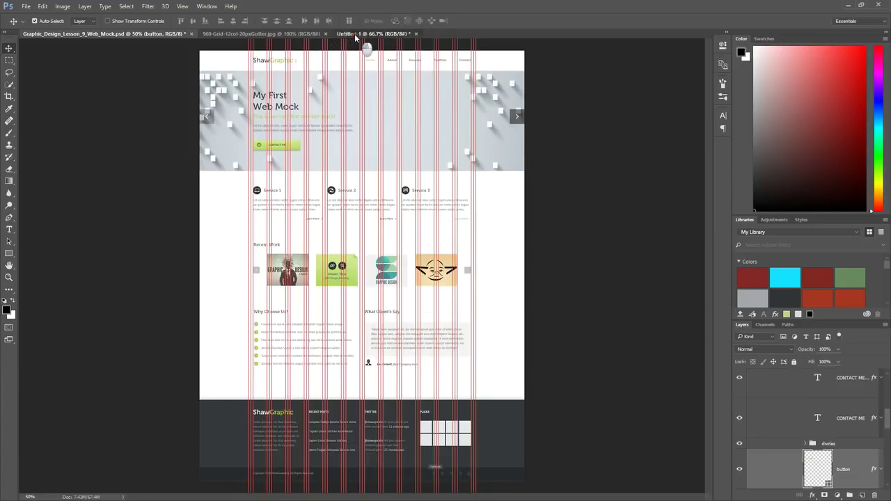
pyautogui.click(357, 34)
pyautogui.click(261, 33)
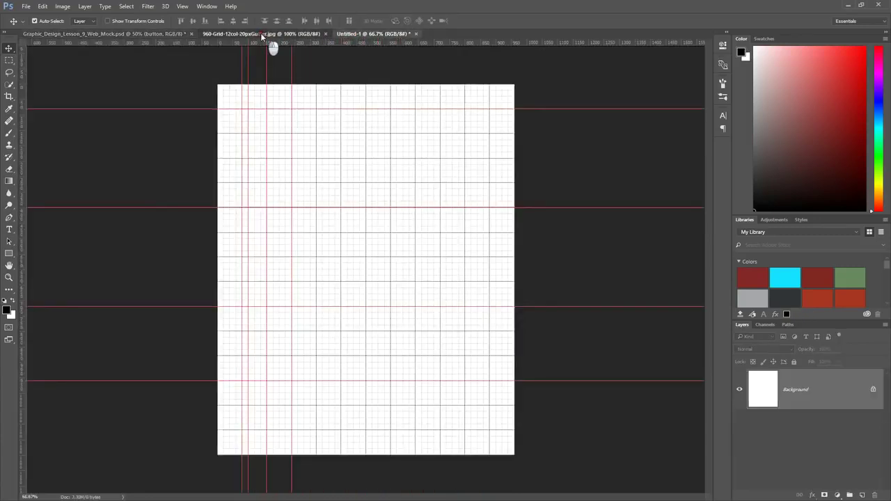
# - Open 960-grid-system-12-columns.png from the Lesson 9 folder and enlarge it to 200% to read the column widths
pyautogui.click(27, 8)
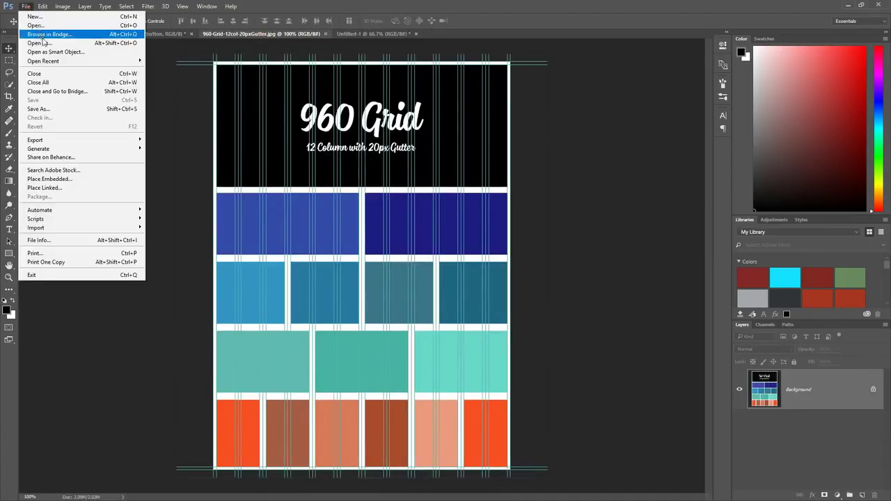
pyautogui.click(43, 23)
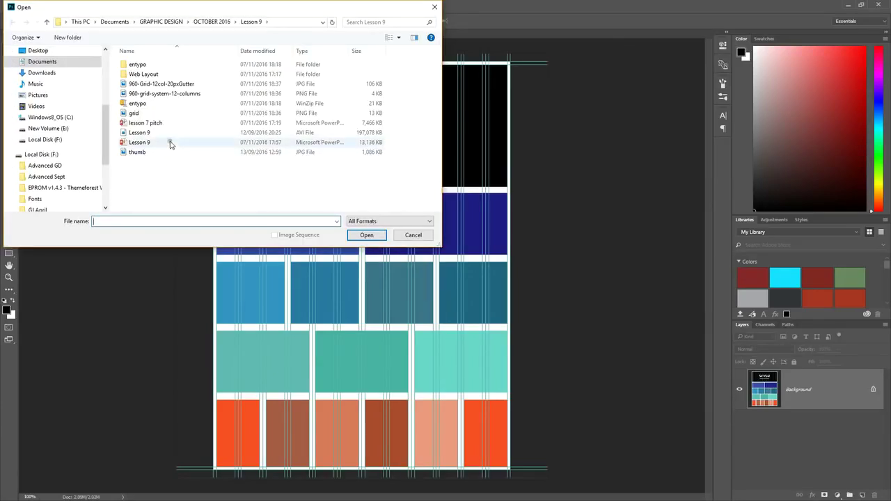
pyautogui.click(131, 95)
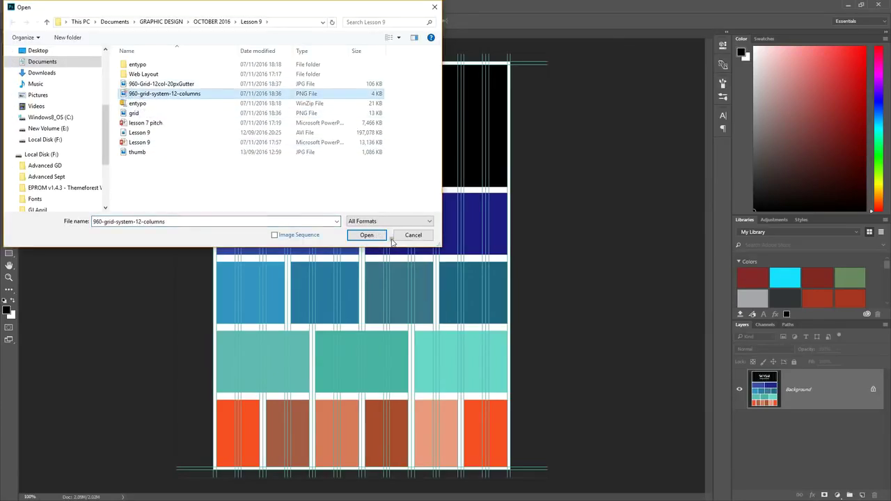
pyautogui.click(366, 234)
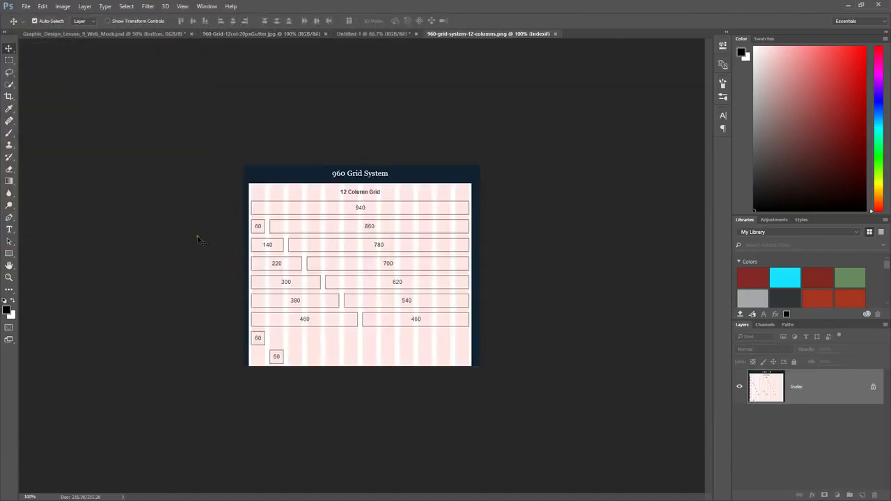
pyautogui.click(9, 277)
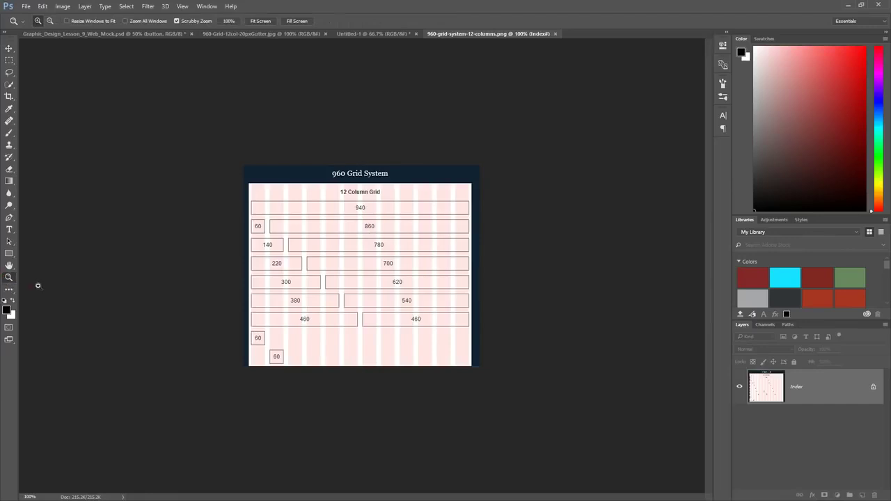
pyautogui.click(376, 314)
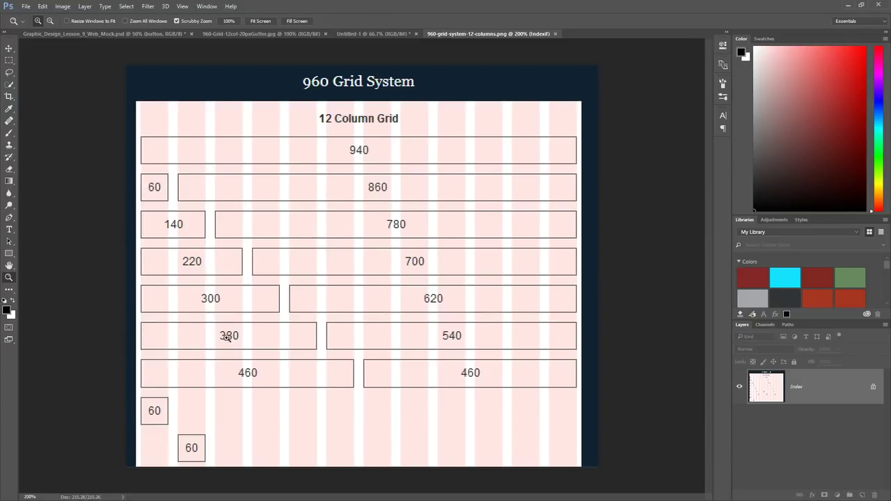
pyautogui.click(9, 48)
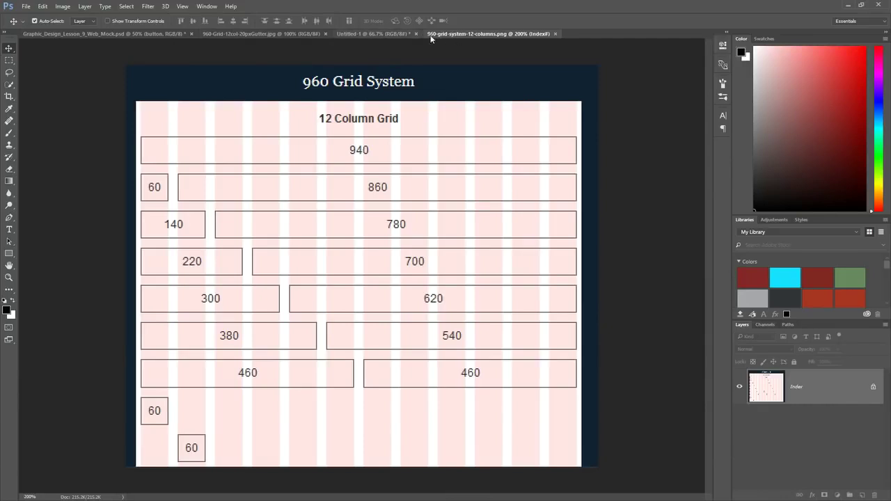
# - Examine the web mock's services, recent work, testimonial and footer sections at 100%, and return to the full-page view
pyautogui.click(152, 33)
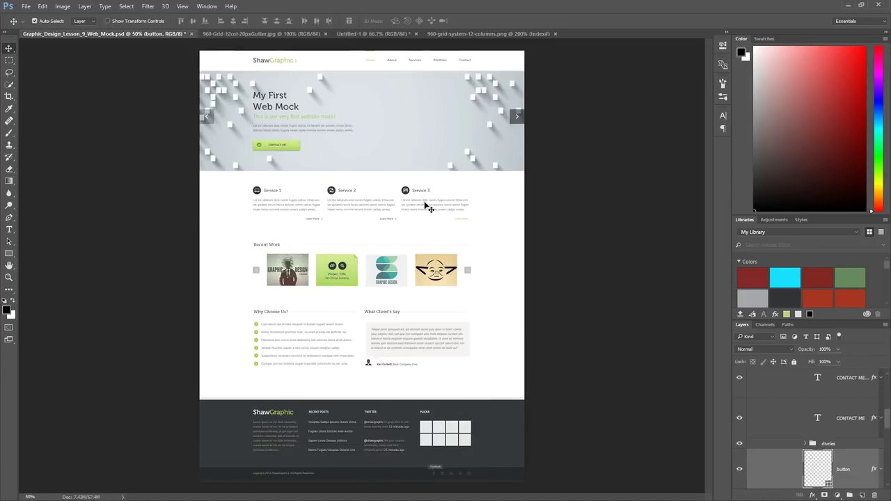
pyautogui.click(9, 277)
pyautogui.click(356, 226)
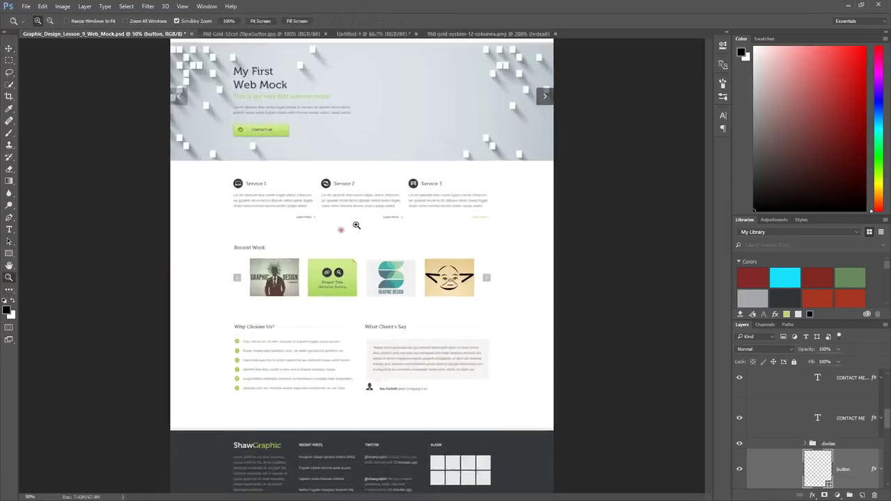
pyautogui.click(357, 226)
pyautogui.moveTo(369, 269); pyautogui.dragTo(351, 187)
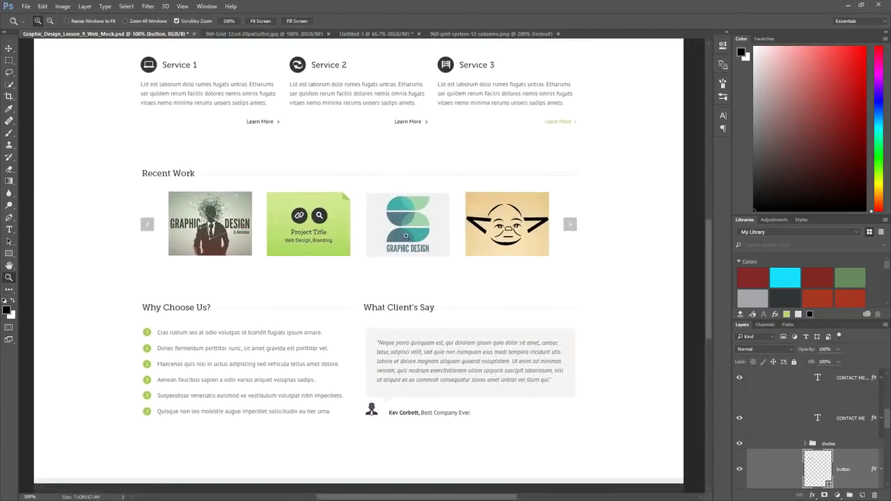
pyautogui.moveTo(374, 284); pyautogui.dragTo(369, 172)
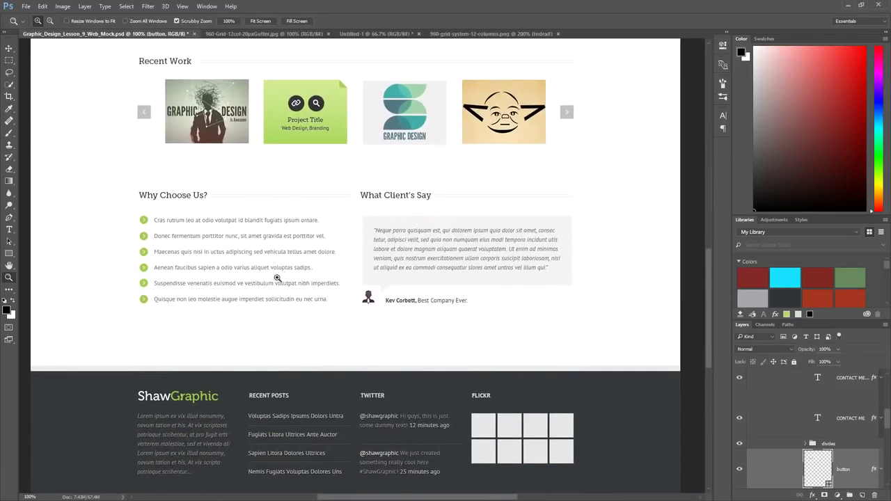
pyautogui.moveTo(338, 330); pyautogui.dragTo(334, 230)
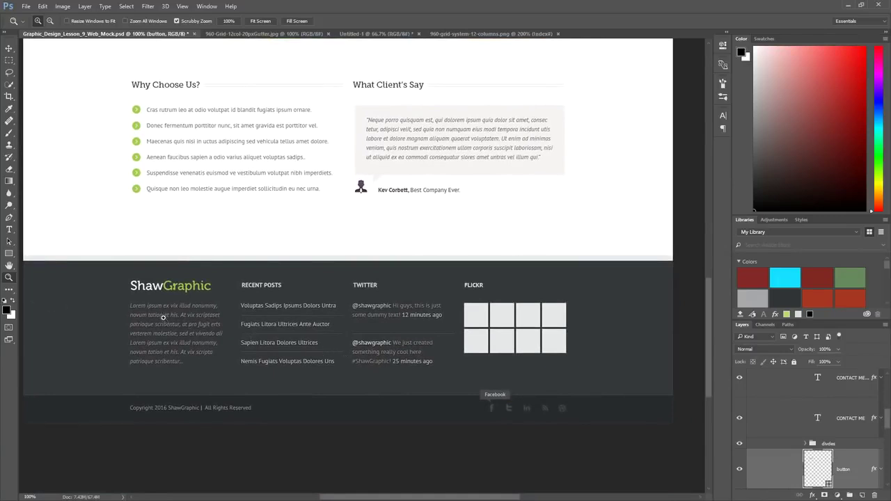
pyautogui.keyDown('alt'); pyautogui.click(326, 325); pyautogui.keyUp('alt')
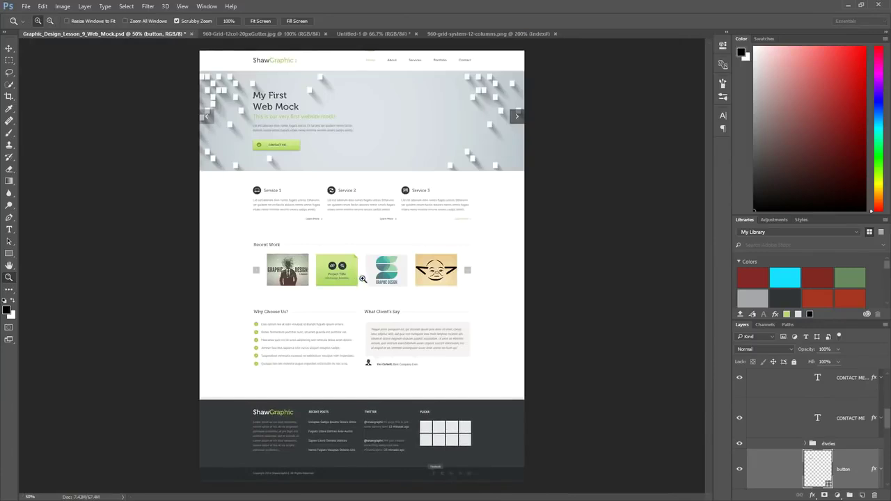
pyautogui.click(9, 47)
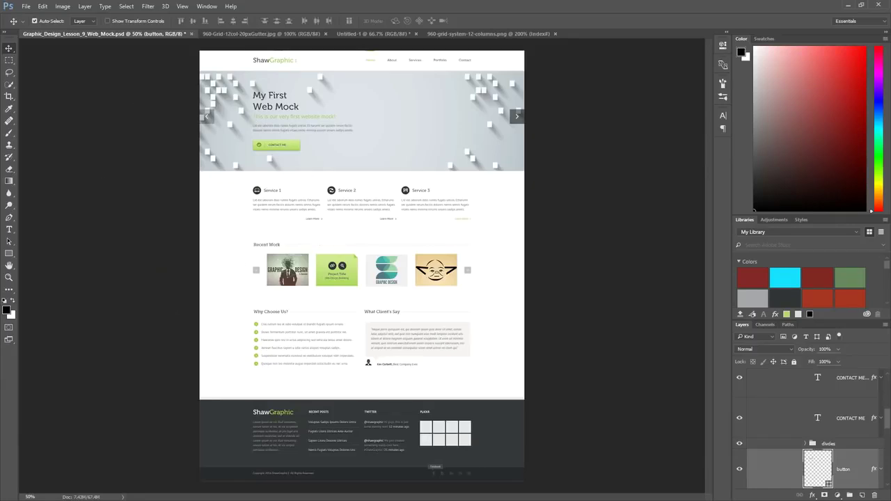
# - Examine the web mock's header navigation and hero banner at 100%
pyautogui.click(9, 276)
pyautogui.click(382, 134)
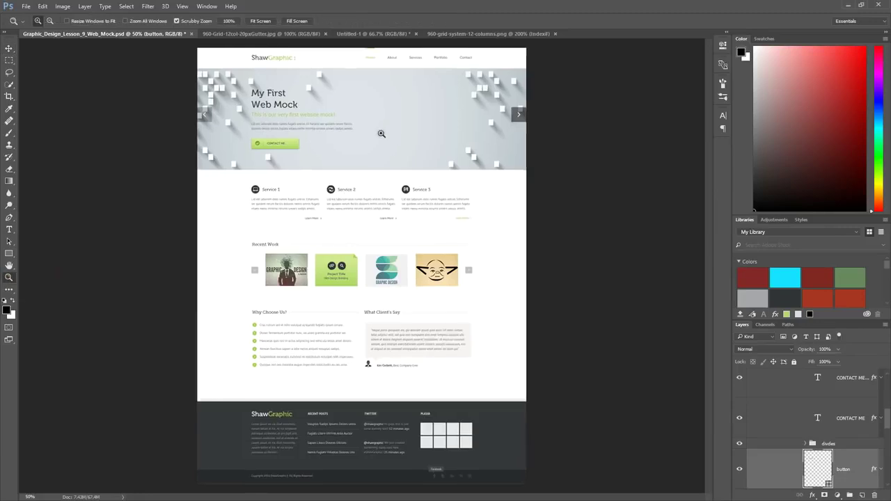
pyautogui.click(369, 138)
pyautogui.moveTo(330, 129); pyautogui.dragTo(332, 217)
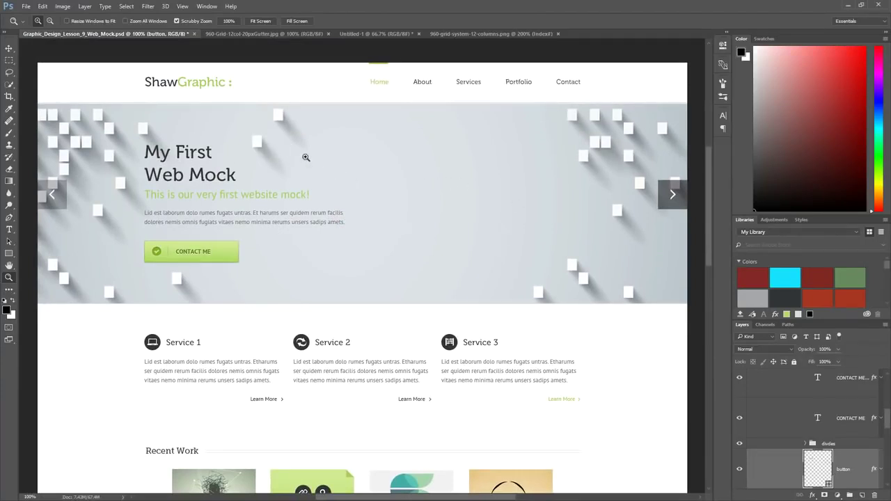
# - Create a new white RGB document 960 pixels wide and 400 pixels high at 72 pixels/inch
pyautogui.click(24, 10)
pyautogui.click(35, 17)
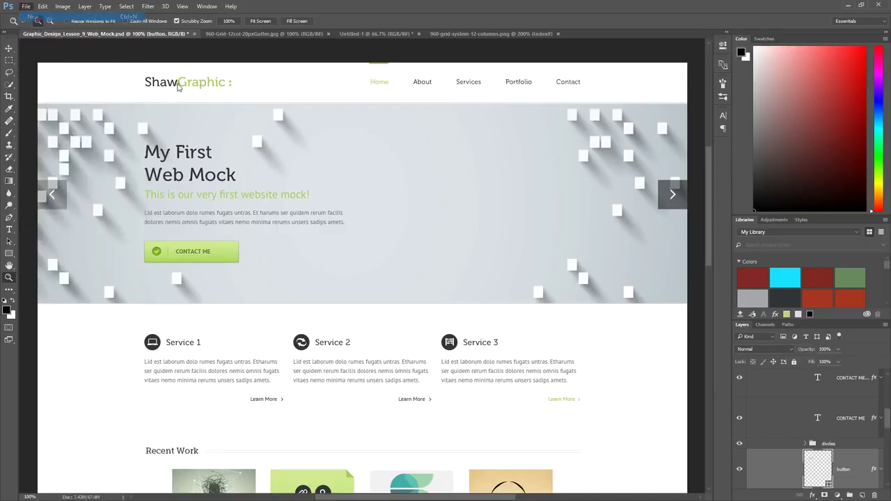
pyautogui.moveTo(409, 209); pyautogui.dragTo(323, 200)
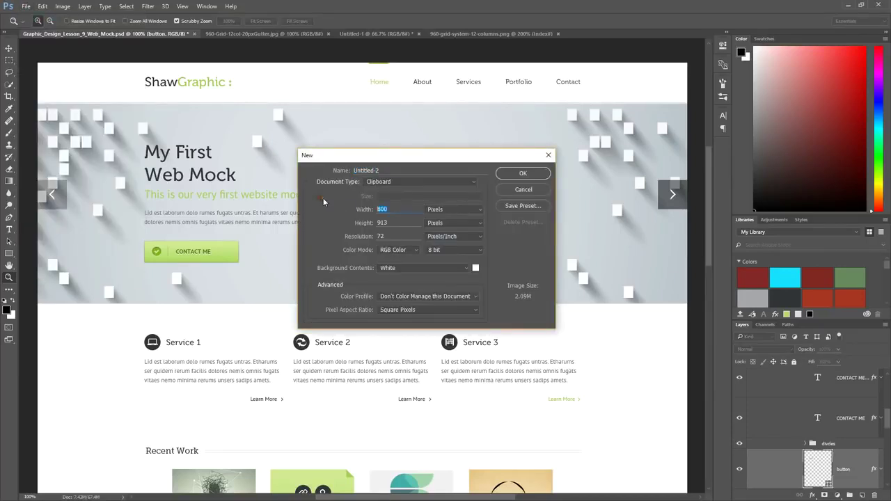
pyautogui.write('960')
pyautogui.moveTo(410, 225); pyautogui.dragTo(352, 225)
pyautogui.write('400')
pyautogui.click(526, 178)
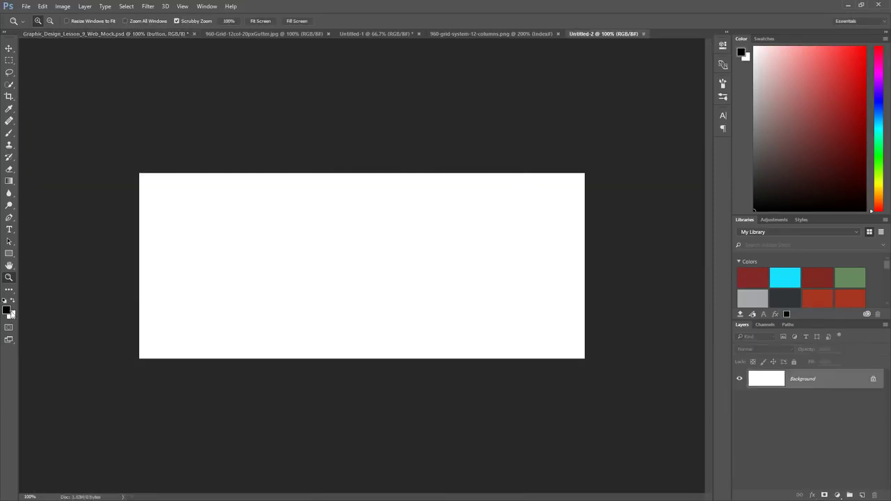
# - Set the foreground colour to a neutral grey, about #a7a4a4
pyautogui.click(7, 312)
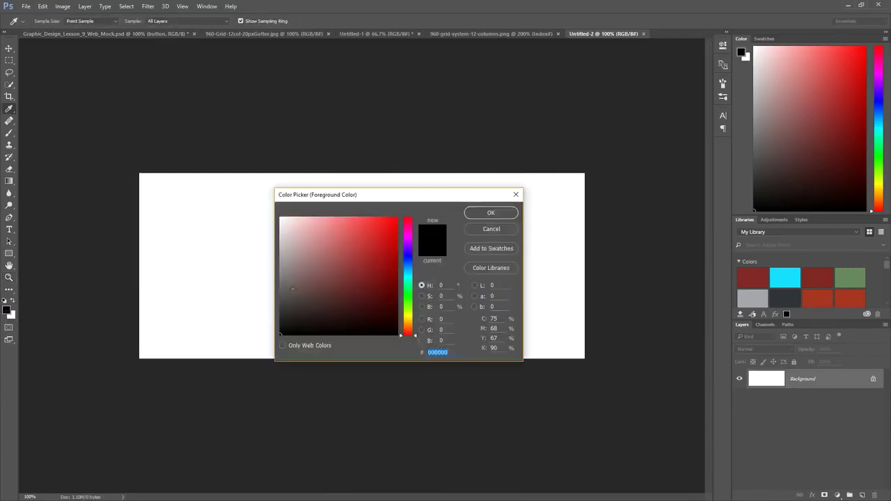
pyautogui.moveTo(300, 300); pyautogui.dragTo(292, 267)
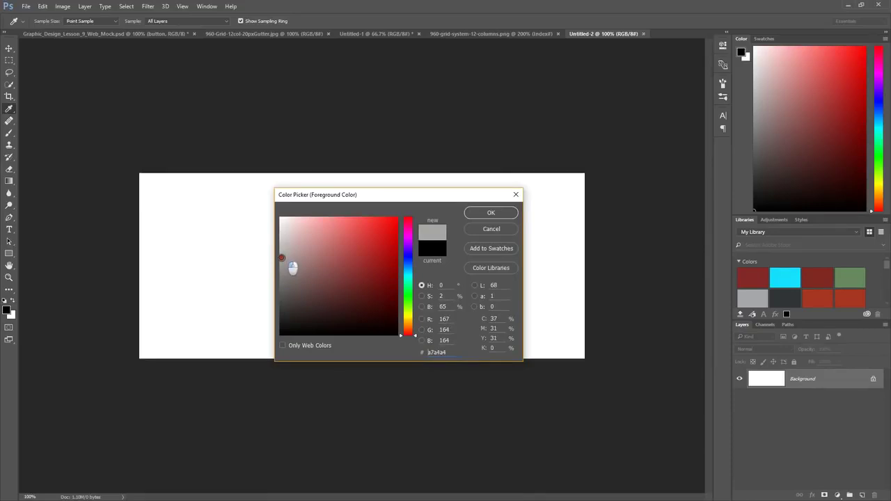
pyautogui.click(282, 259)
pyautogui.click(503, 213)
pyautogui.press('z')
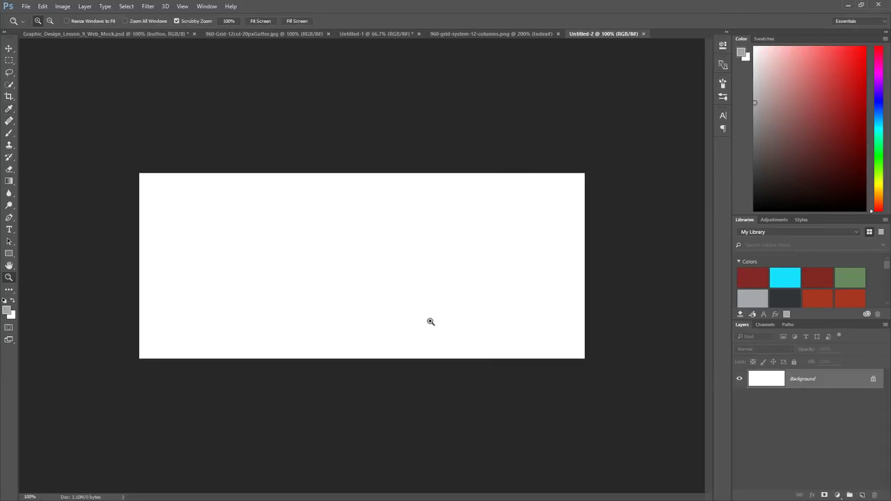
# - Add a new layer above the Background and name it BG
pyautogui.click(862, 495)
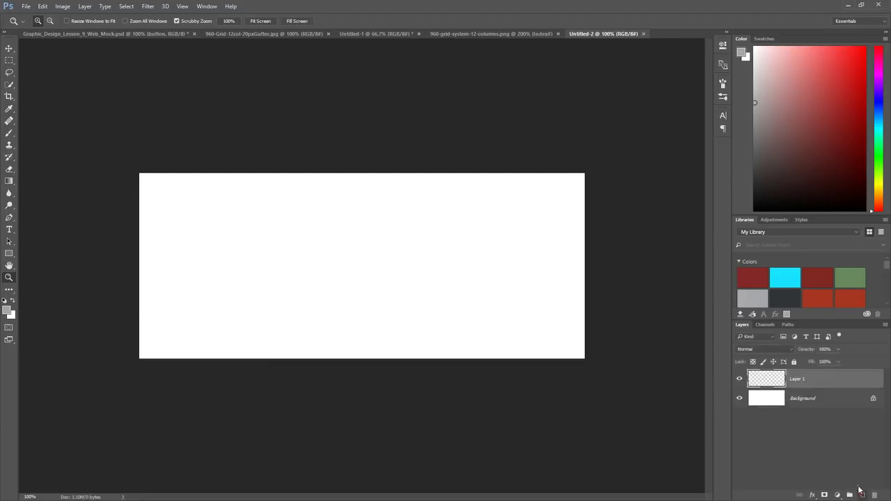
pyautogui.doubleClick(800, 380)
pyautogui.write('BG')
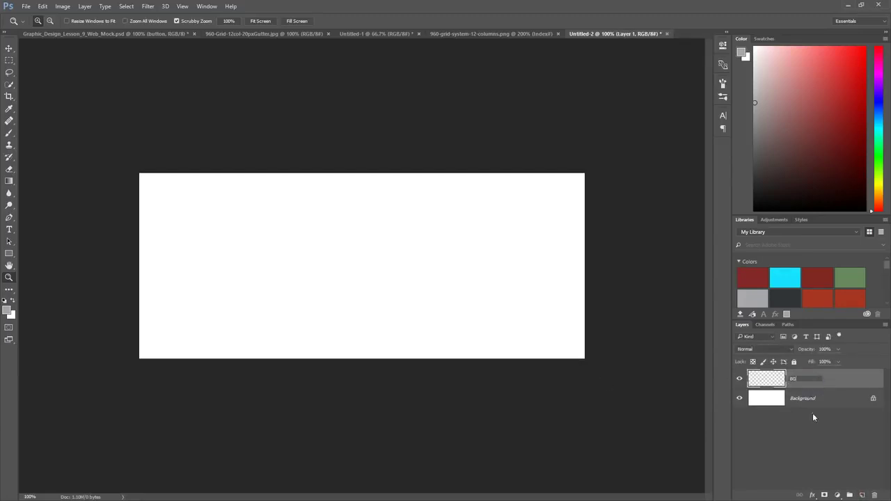
pyautogui.click(835, 449)
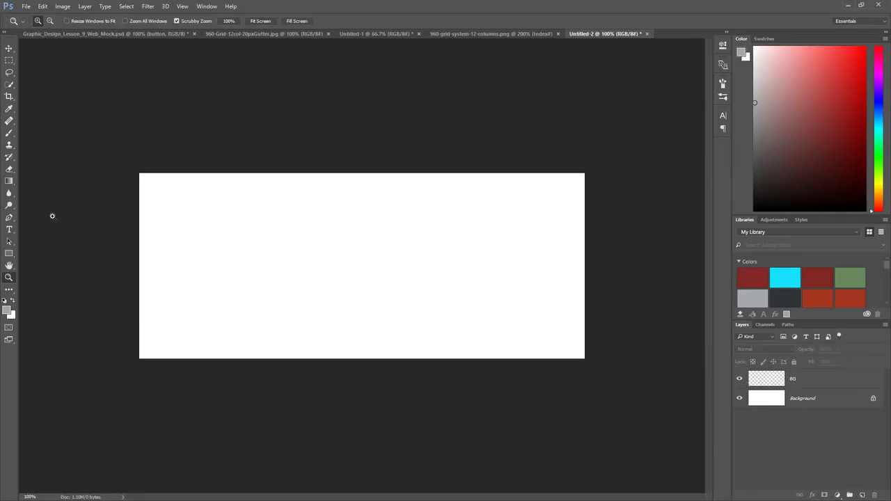
# - Fill the BG layer with the grey foreground colour using the Paint Bucket tool
pyautogui.click(8, 181)
pyautogui.moveTo(9, 181); pyautogui.dragTo(54, 195)
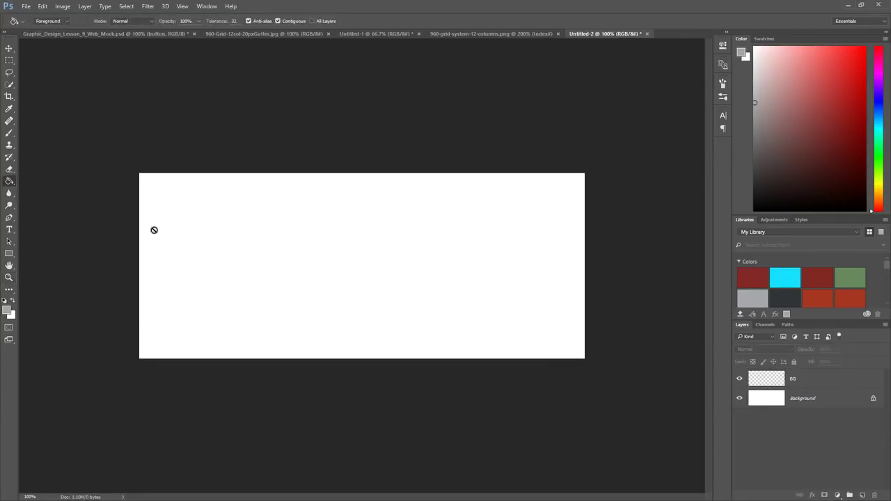
pyautogui.click(808, 381)
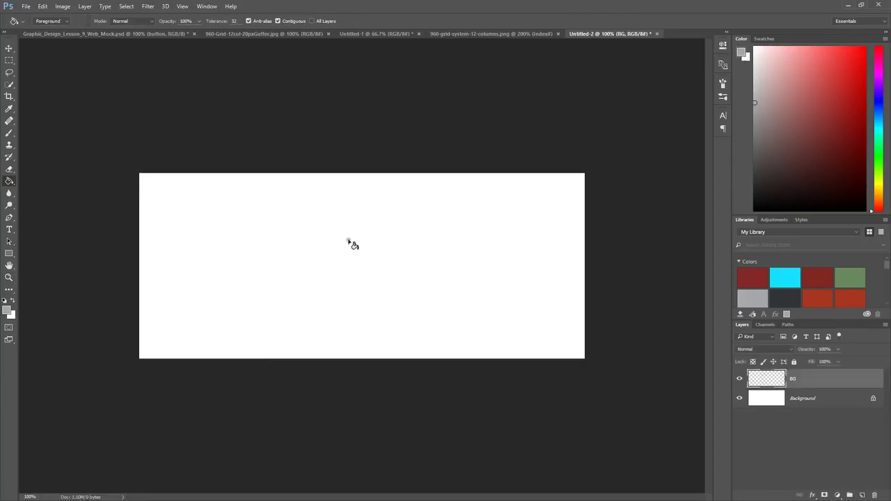
pyautogui.click(358, 264)
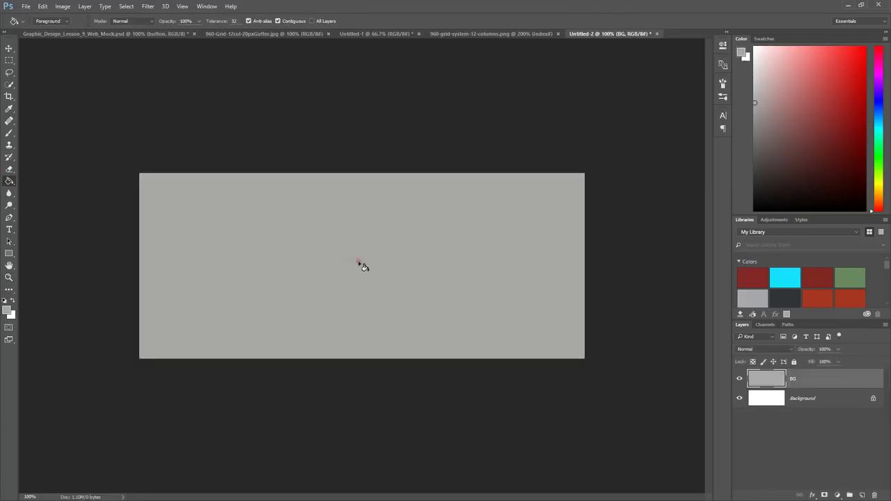
# - Open the Add Noise filter for the BG layer, keeping the canvas preview in view
pyautogui.click(9, 49)
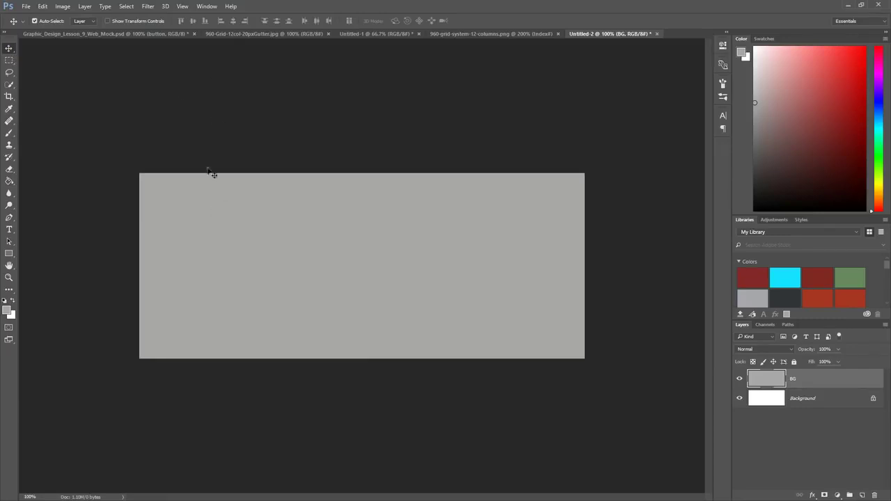
pyautogui.click(148, 6)
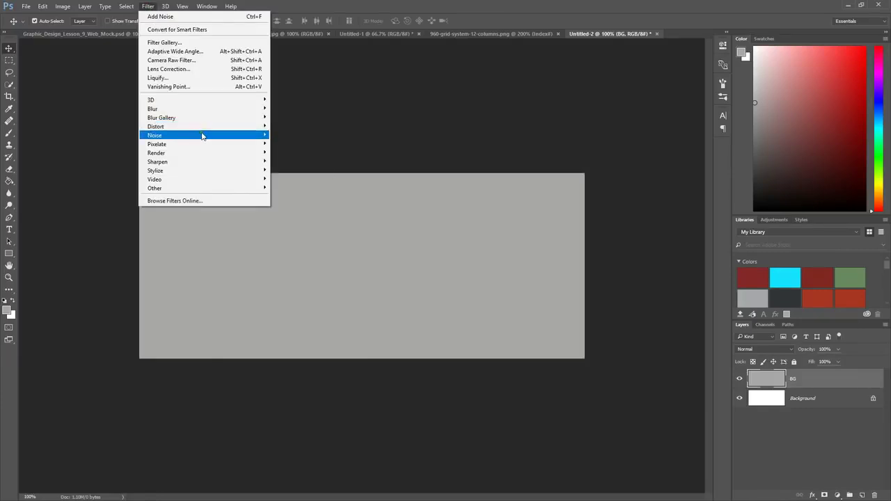
pyautogui.moveTo(204, 136)
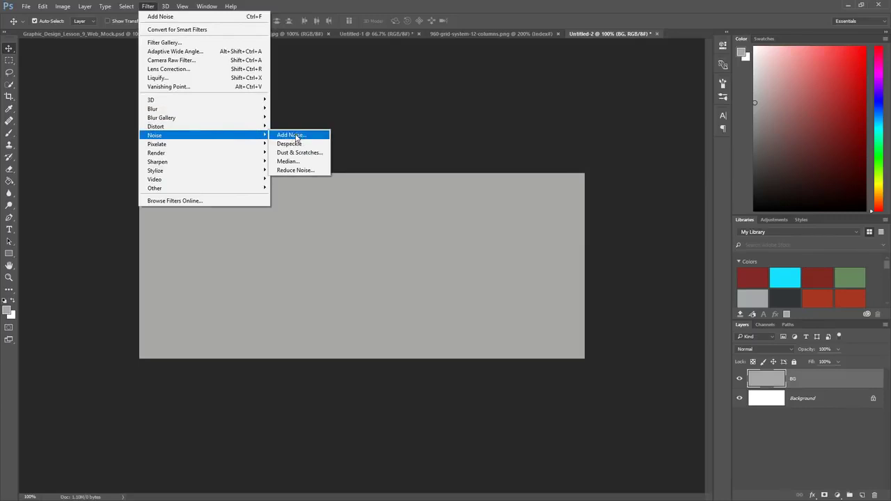
pyautogui.click(298, 136)
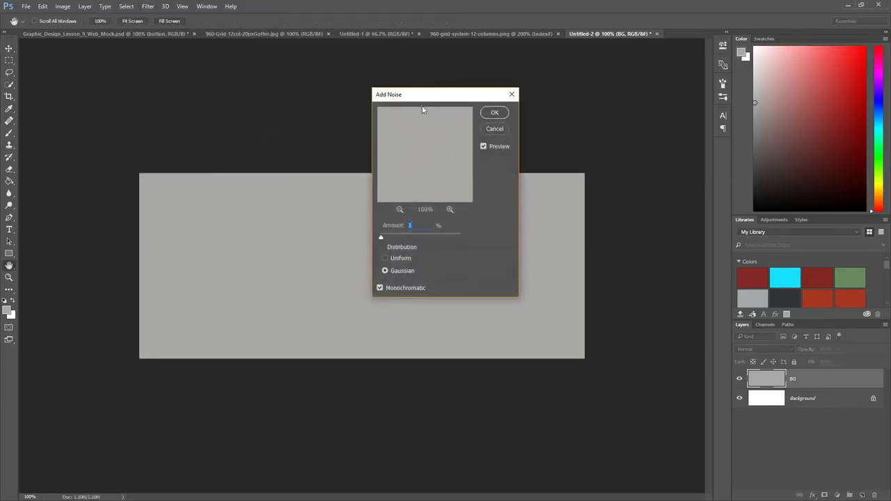
pyautogui.moveTo(424, 98); pyautogui.dragTo(479, 101)
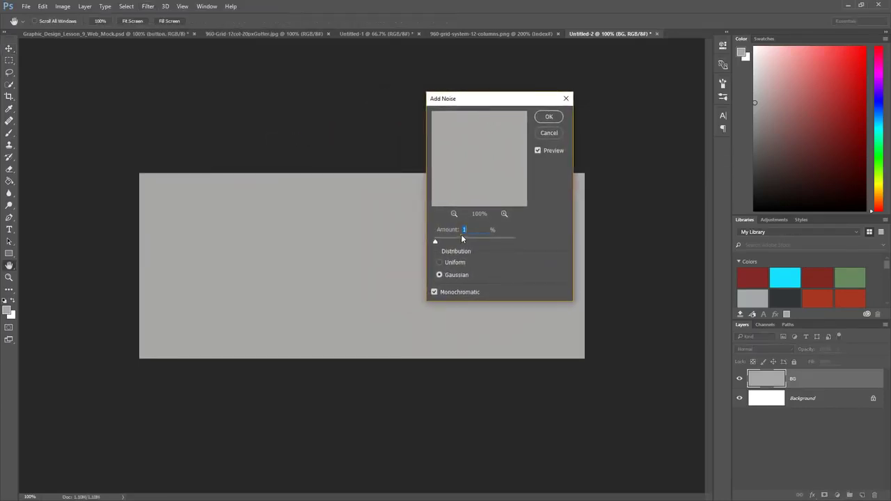
# - Try a noise amount of about 21.57%, comparing monochromatic with coloured noise and Uniform with Gaussian distribution
pyautogui.moveTo(436, 242); pyautogui.dragTo(455, 244)
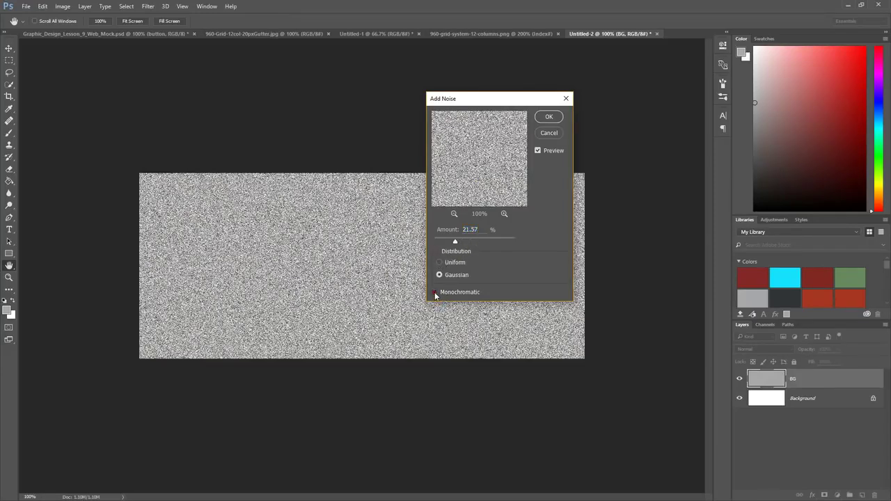
pyautogui.click(435, 292)
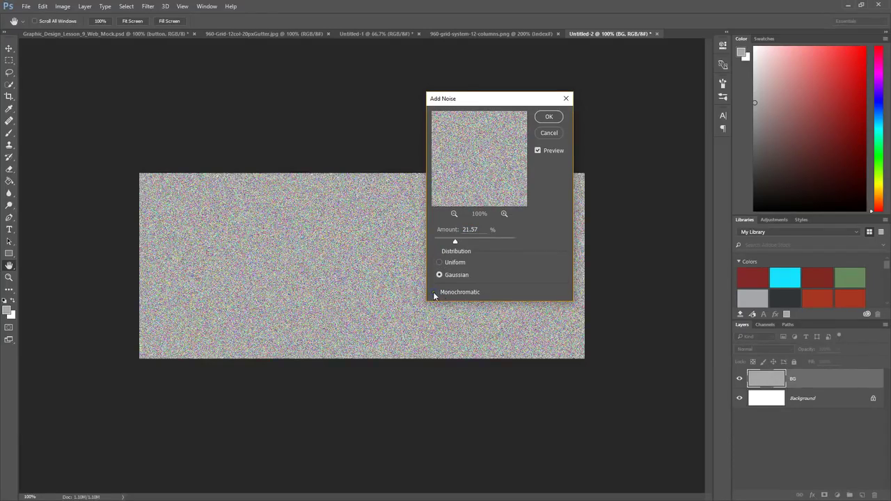
pyautogui.click(434, 292)
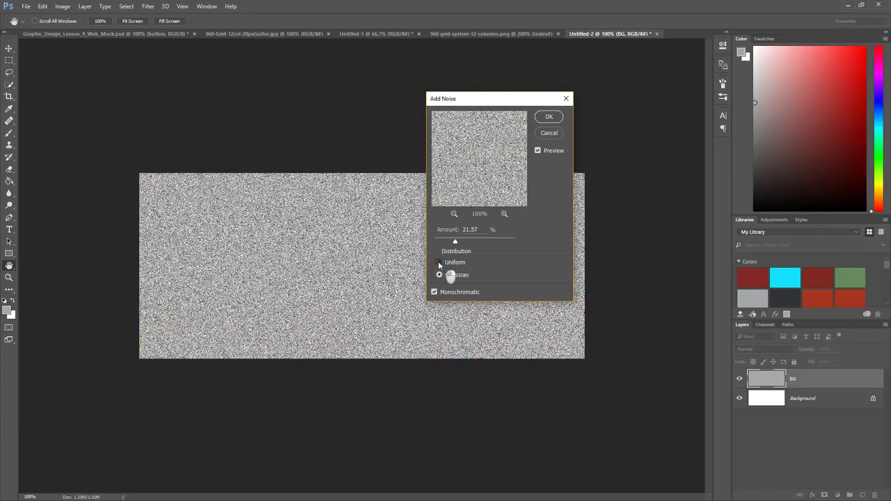
pyautogui.click(439, 262)
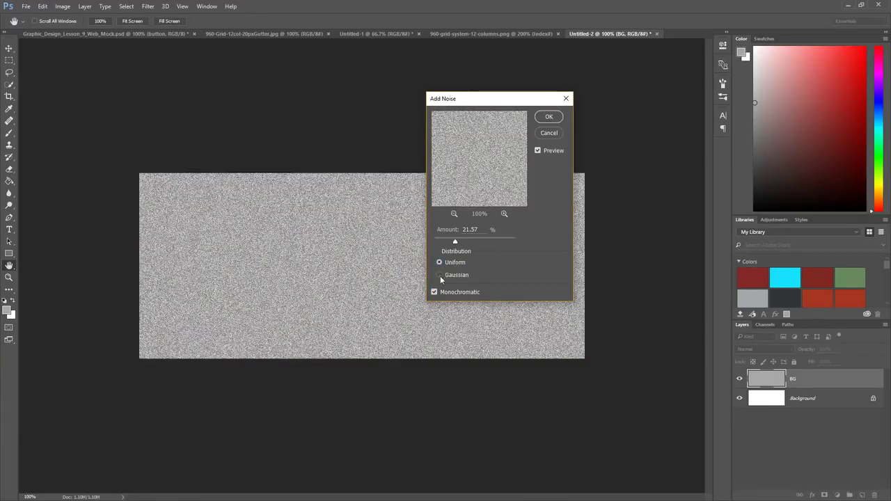
pyautogui.click(440, 276)
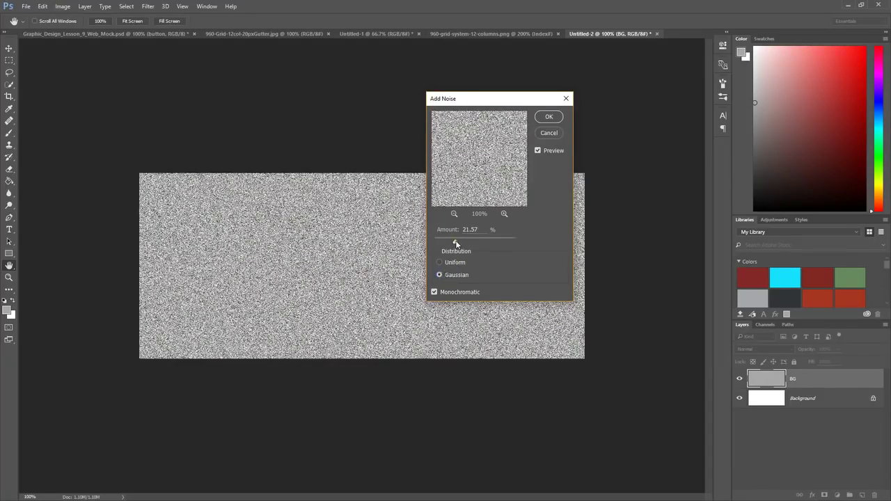
# - Apply 4% monochromatic noise with Uniform distribution to the BG layer
pyautogui.moveTo(456, 243)
pyautogui.mouseDown()
pyautogui.moveTo(478, 252)
pyautogui.moveTo(440, 245)
pyautogui.mouseUp()
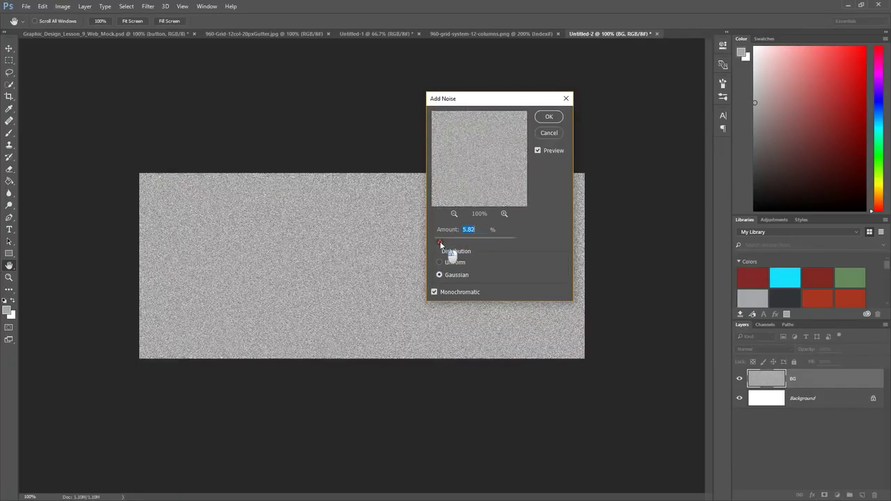
pyautogui.write('4')
pyautogui.click(439, 262)
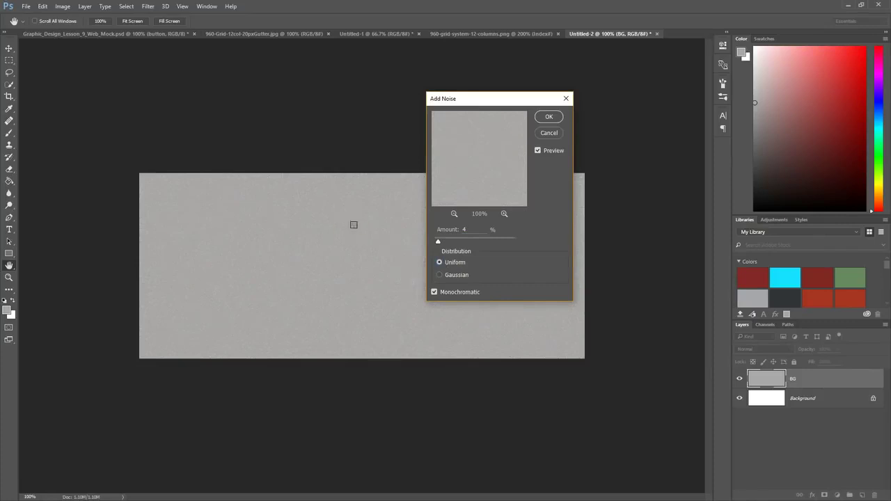
pyautogui.click(550, 117)
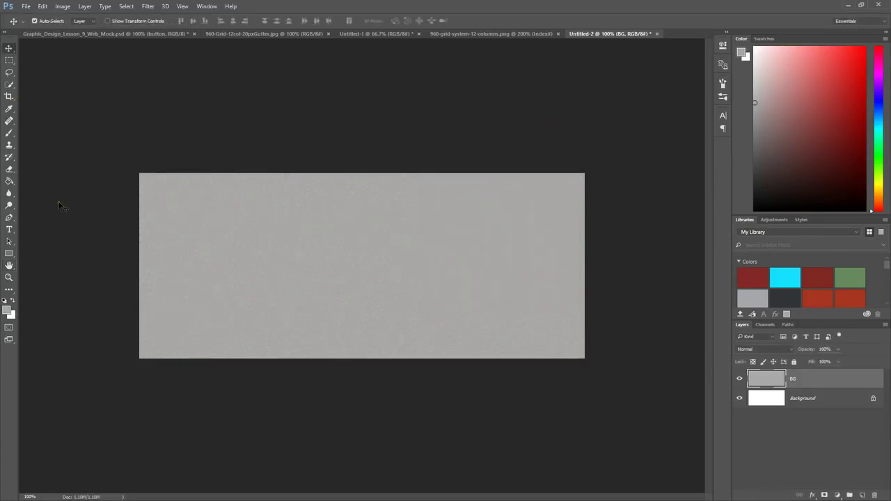
# - Check the banner background in Graphic_Design_Lesson_9_Web_Mock.psd, return to Untitled-2 and add a new layer above BG
pyautogui.click(118, 33)
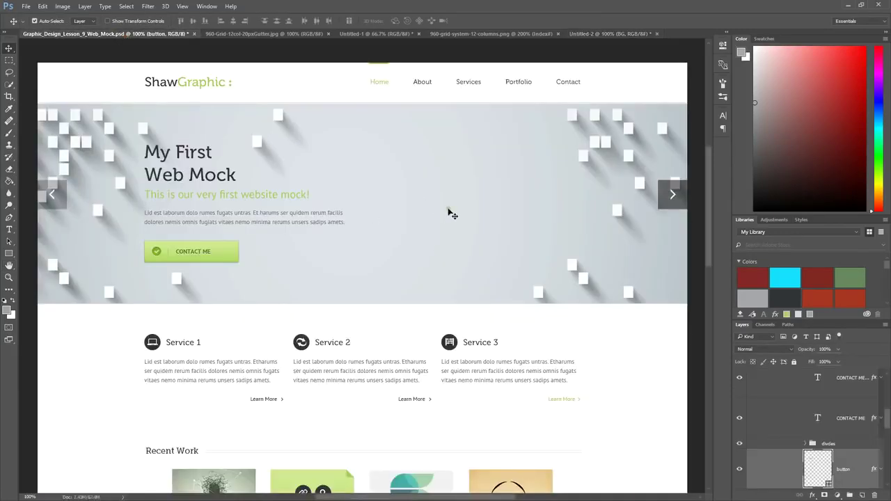
pyautogui.click(587, 34)
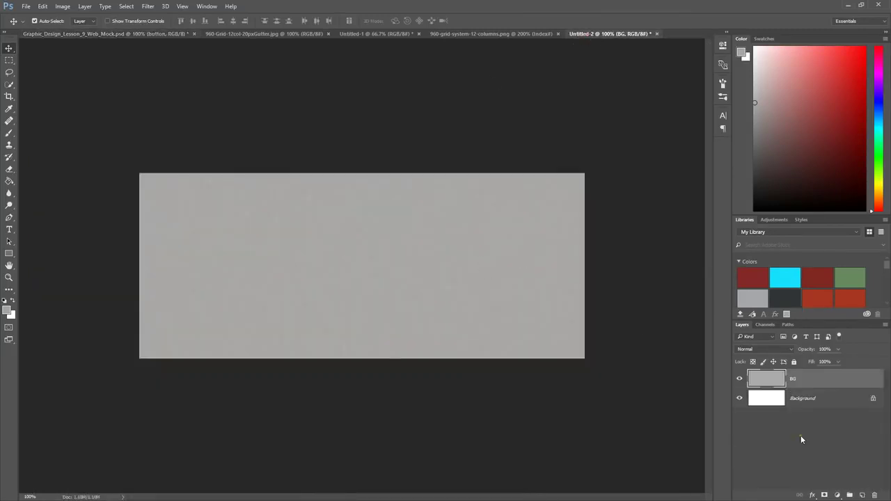
pyautogui.click(862, 495)
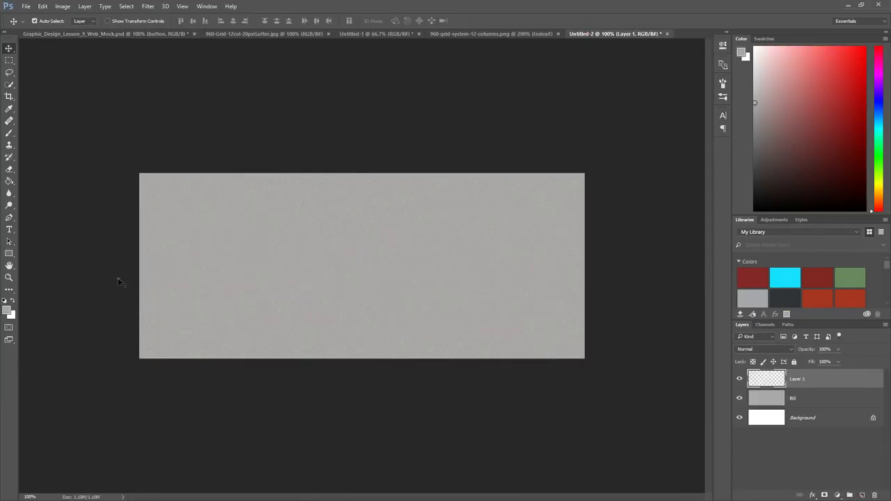
# - Set the background colour to a light grey, about #e3e0e0
pyautogui.click(12, 316)
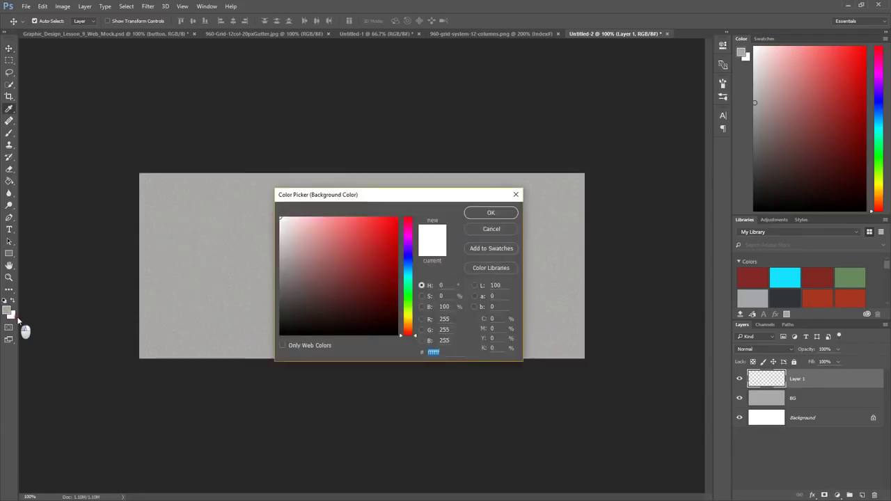
pyautogui.click(282, 231)
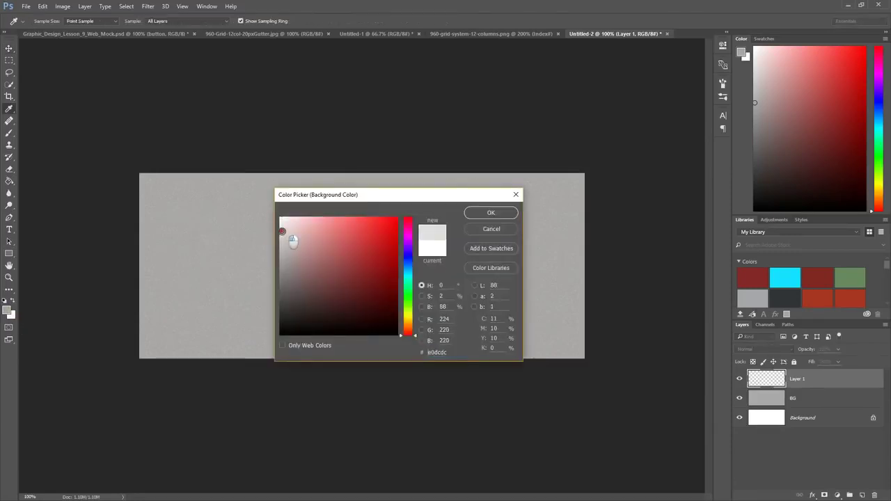
pyautogui.moveTo(282, 231); pyautogui.dragTo(280, 230)
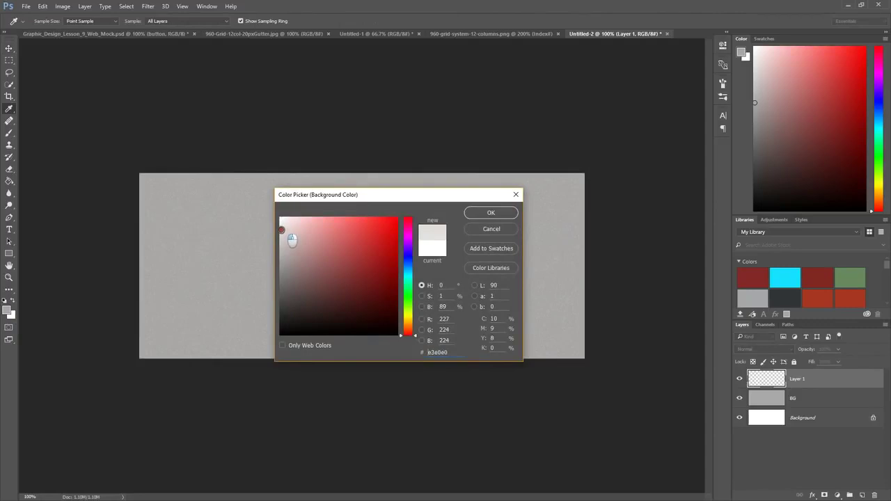
pyautogui.click(489, 212)
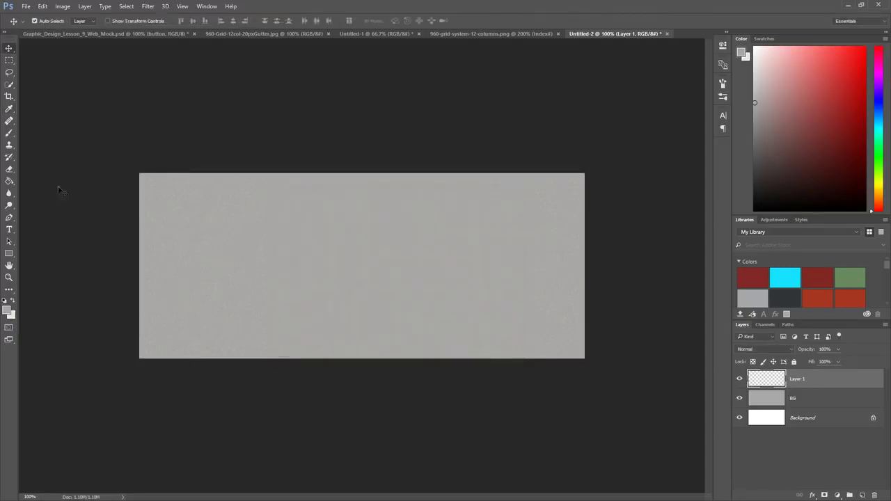
# - Activate the Gradient tool with the foreground-to-background gradient and the radial style
pyautogui.moveTo(9, 181); pyautogui.dragTo(45, 184)
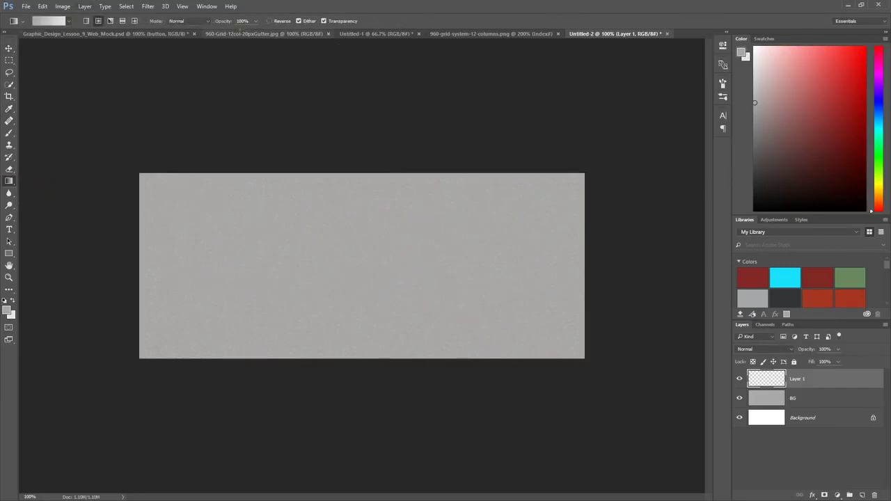
pyautogui.click(70, 23)
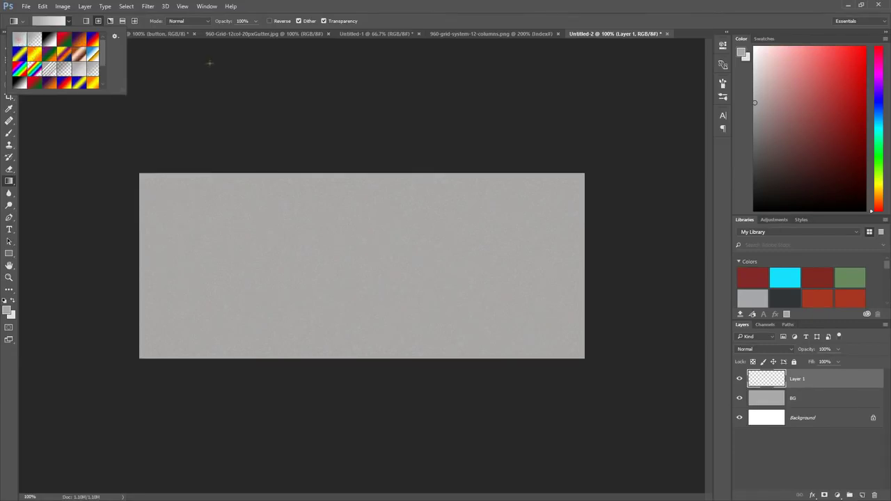
pyautogui.click(357, 9)
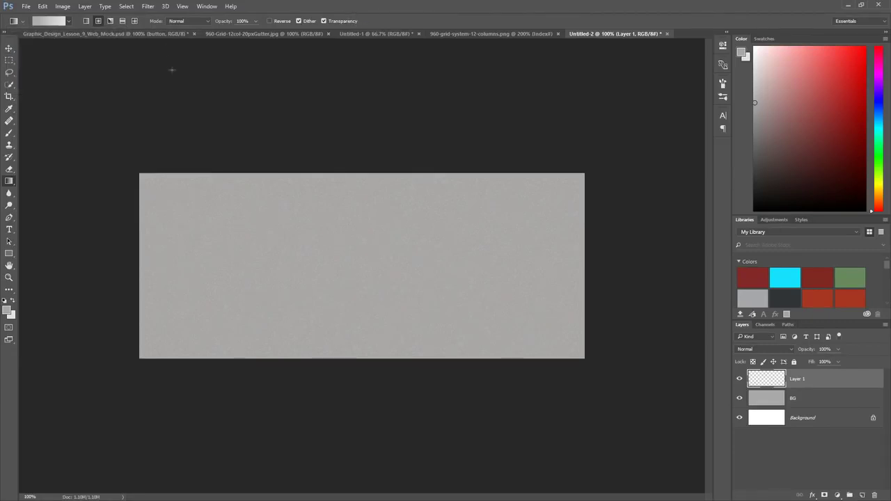
pyautogui.click(99, 23)
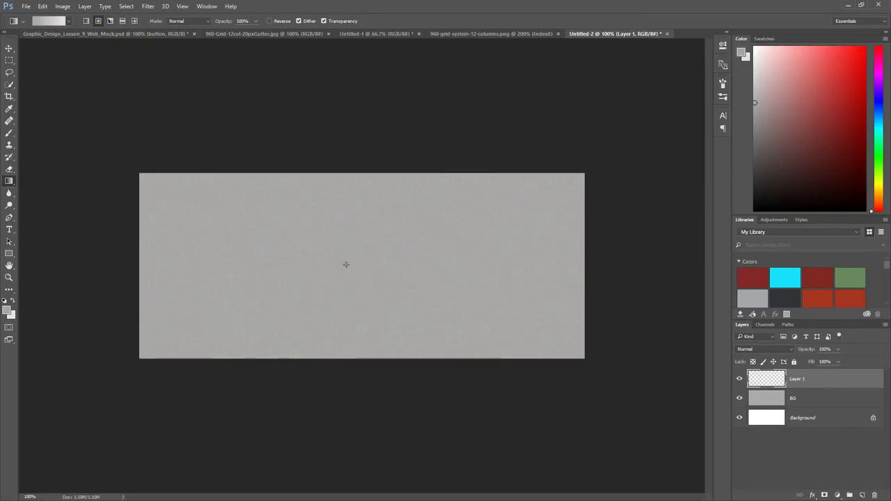
# - Draw a radial gradient from the canvas centre to its right edge, undo it, and redraw it with foreground and background colours swapped
pyautogui.moveTo(355, 261); pyautogui.dragTo(585, 262)
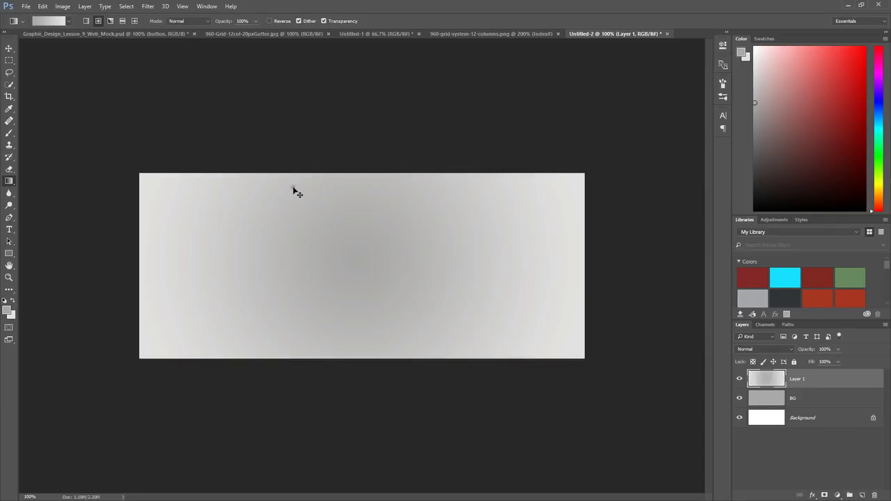
pyautogui.hotkey('ctrl', 'z')
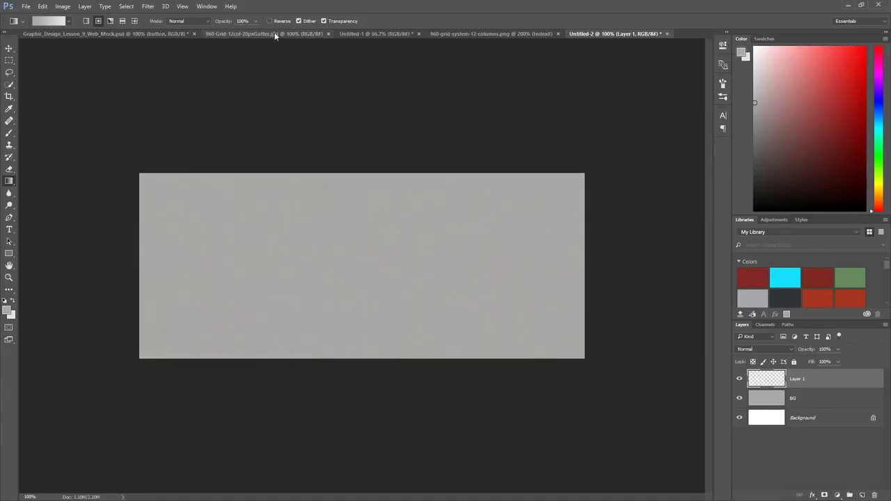
pyautogui.click(12, 301)
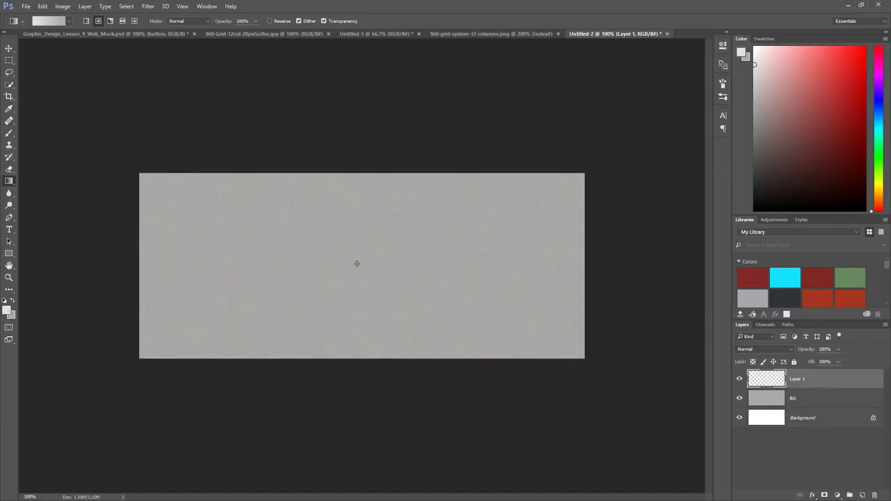
pyautogui.moveTo(357, 263); pyautogui.dragTo(582, 265)
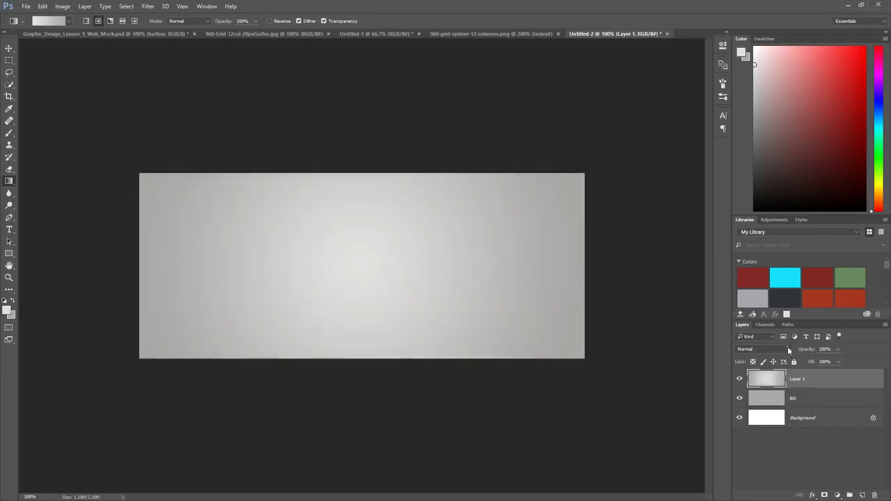
# - Try the Overlay blend mode on the gradient layer and restore it to Normal
pyautogui.click(787, 347)
pyautogui.click(755, 250)
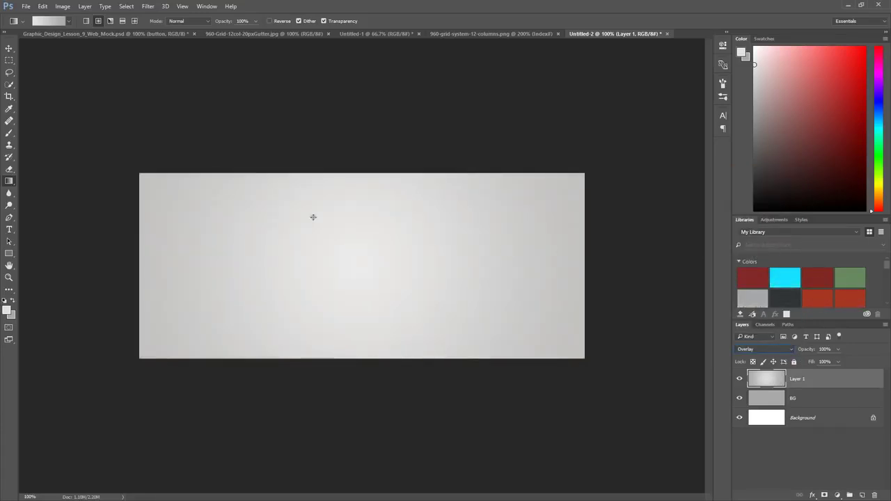
pyautogui.click(9, 279)
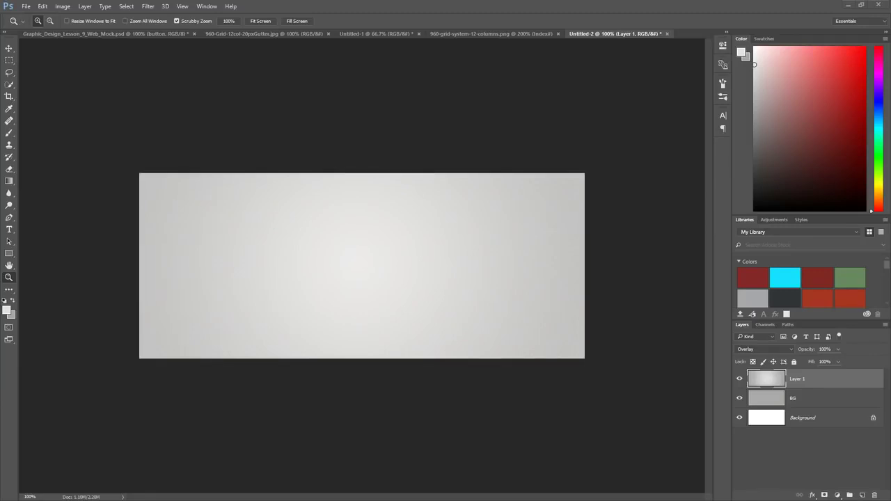
pyautogui.click(344, 278)
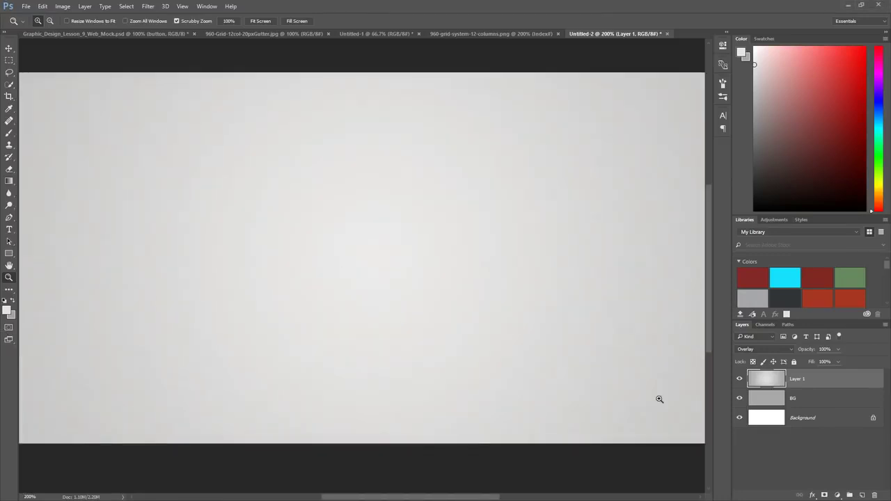
pyautogui.click(766, 350)
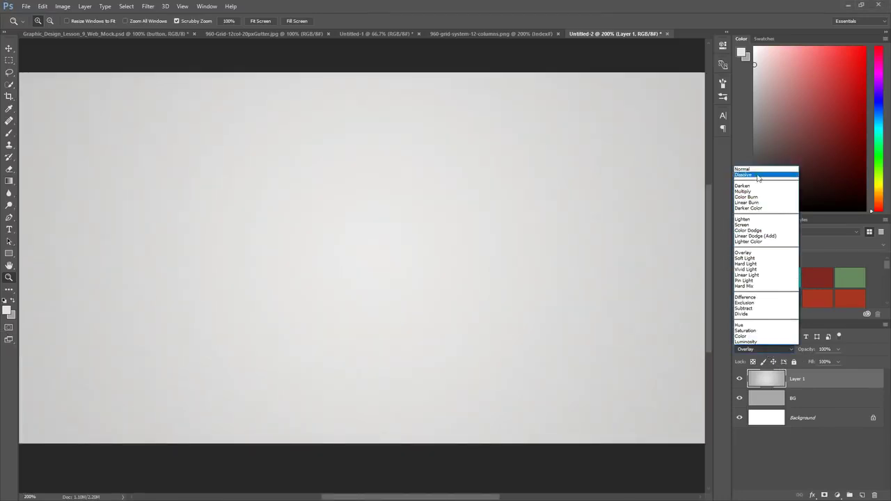
pyautogui.click(754, 170)
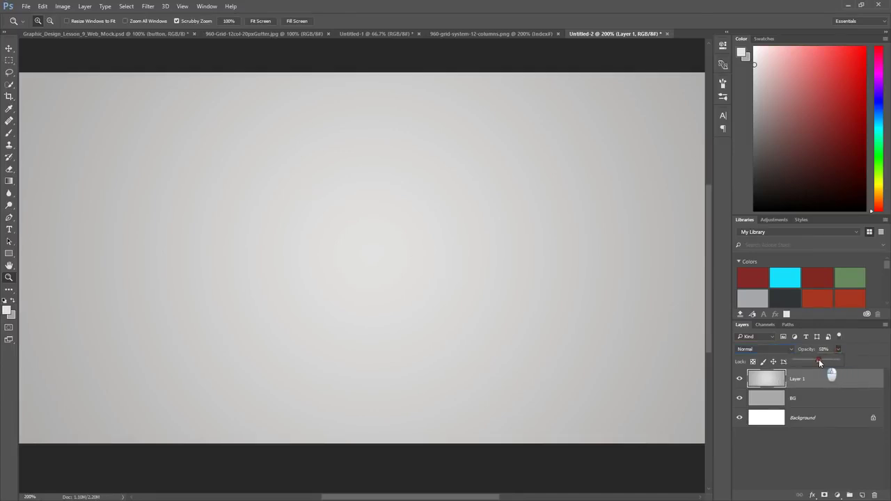
# - Try a lower opacity on the gradient layer, restore it to 100%, and set the layer's blend mode to Overlay
pyautogui.moveTo(819, 360); pyautogui.dragTo(820, 361)
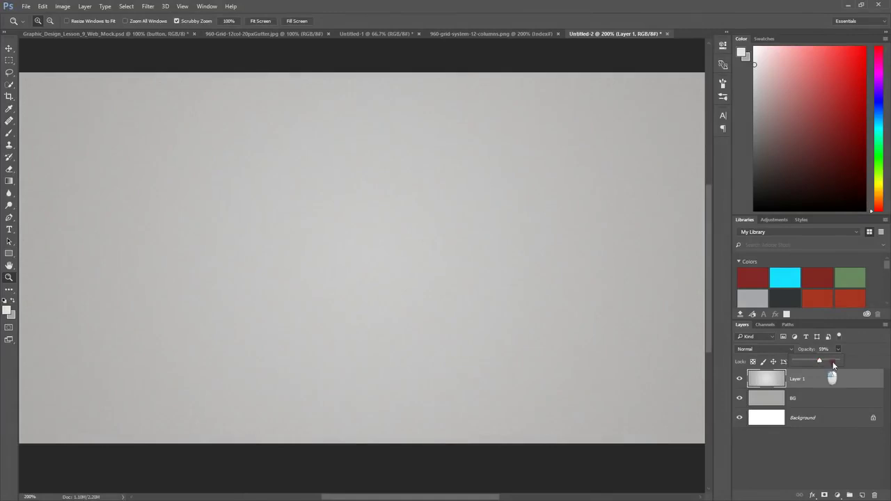
pyautogui.moveTo(817, 360); pyautogui.dragTo(847, 361)
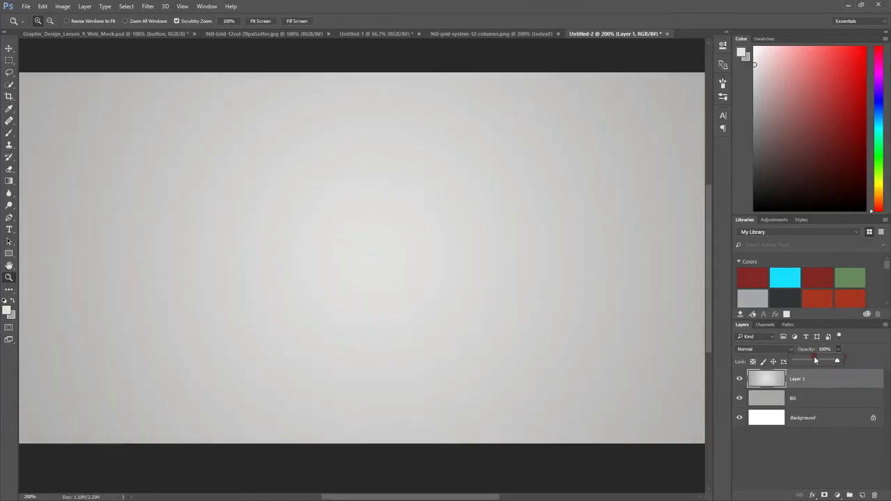
pyautogui.click(787, 350)
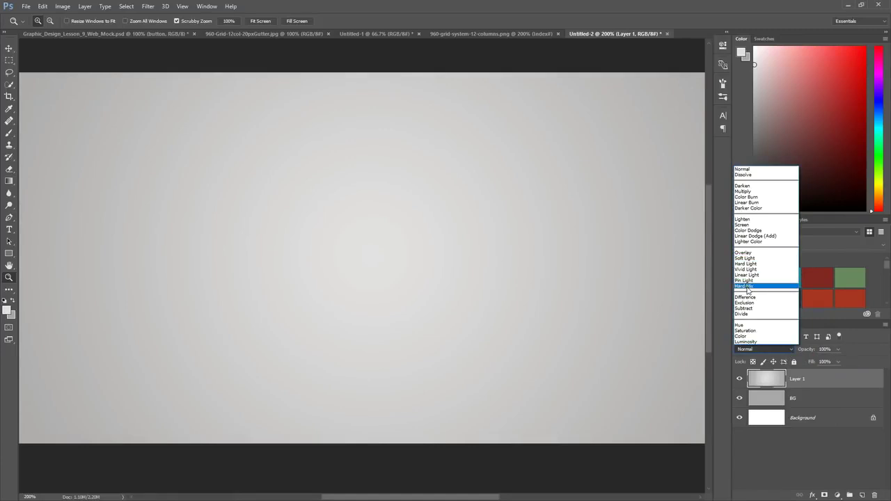
pyautogui.click(745, 255)
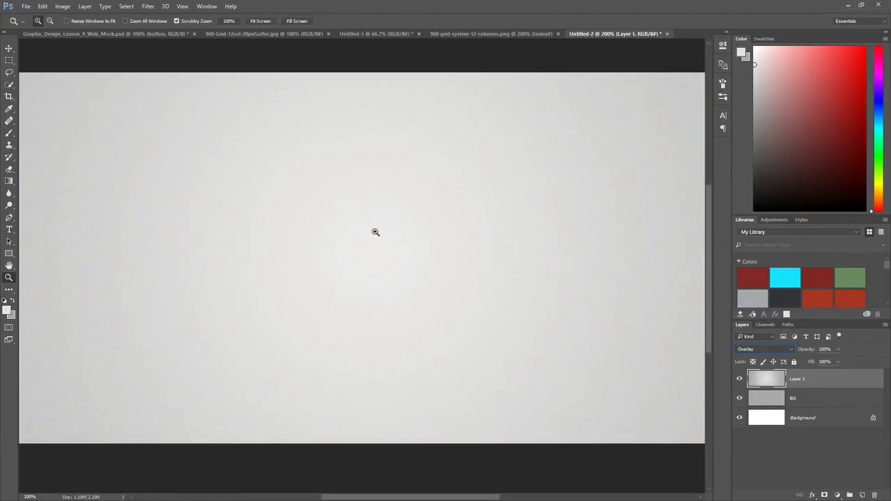
pyautogui.keyDown('alt'); pyautogui.click(362, 320); pyautogui.keyUp('alt')
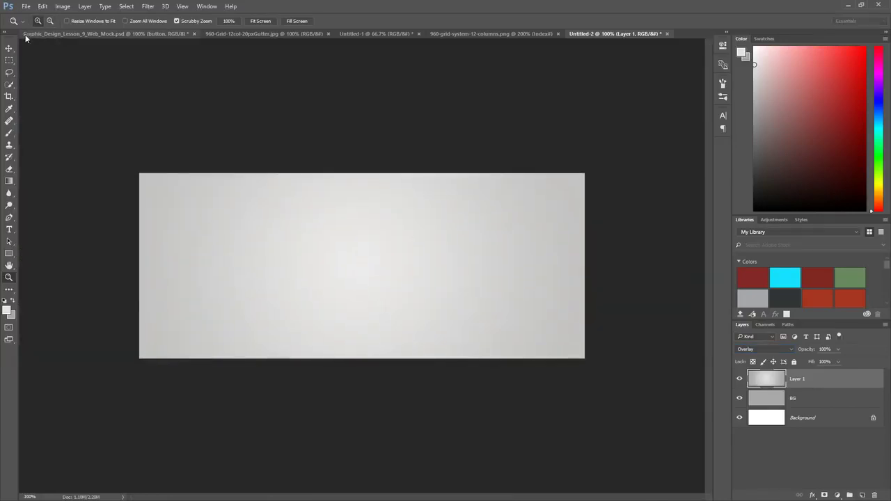
# - Add a new empty layer above the gradient layer, consulting the banner in Graphic_Design_Lesson_9_Web_Mock.psd as reference
pyautogui.click(9, 48)
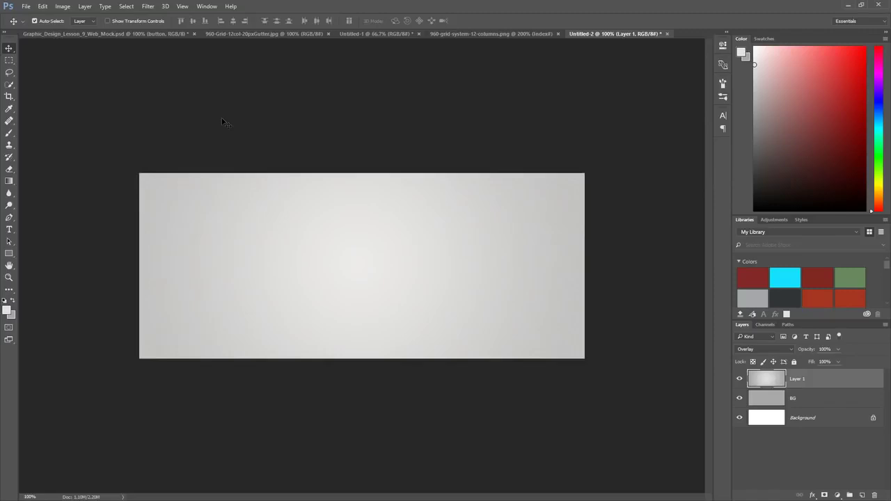
pyautogui.click(105, 31)
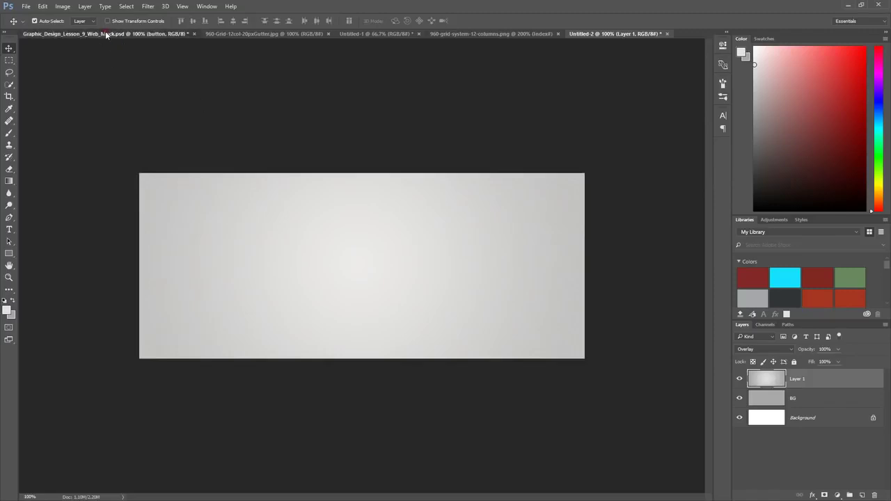
pyautogui.click(582, 33)
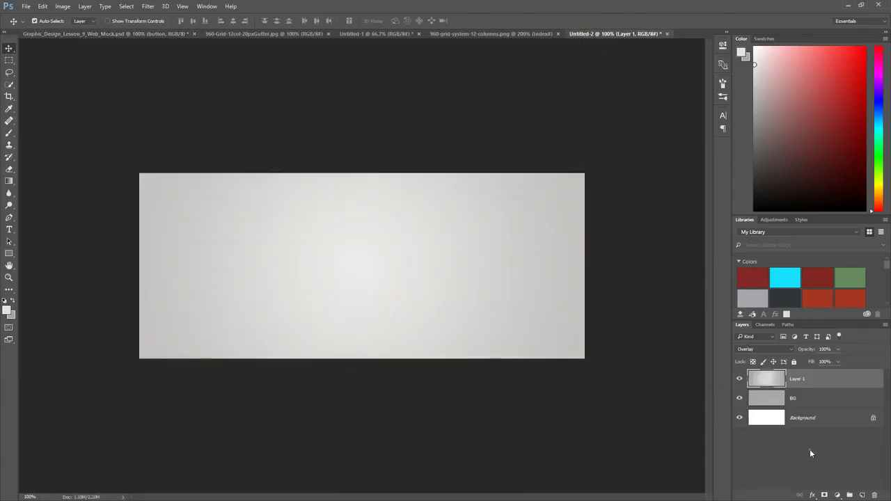
pyautogui.click(863, 494)
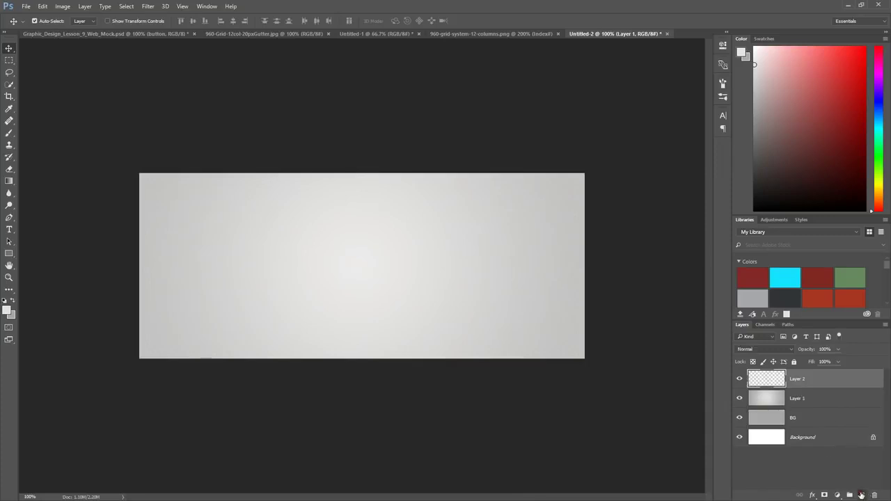
pyautogui.click(109, 33)
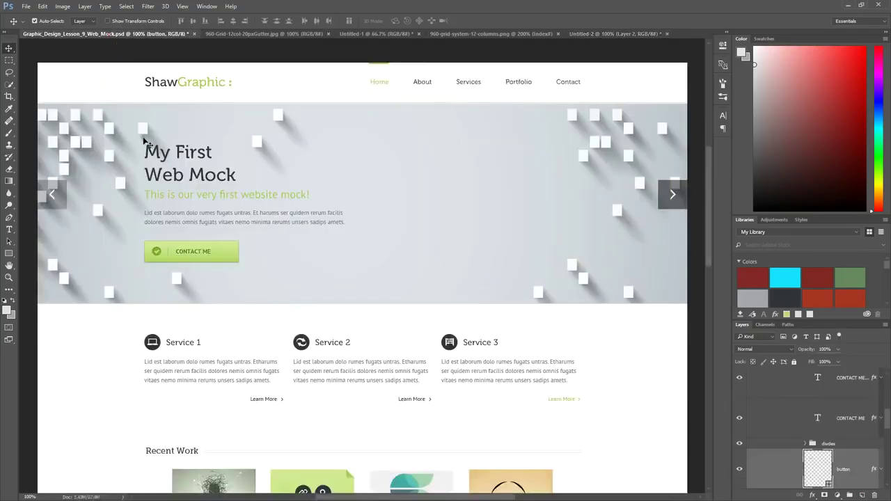
pyautogui.click(595, 34)
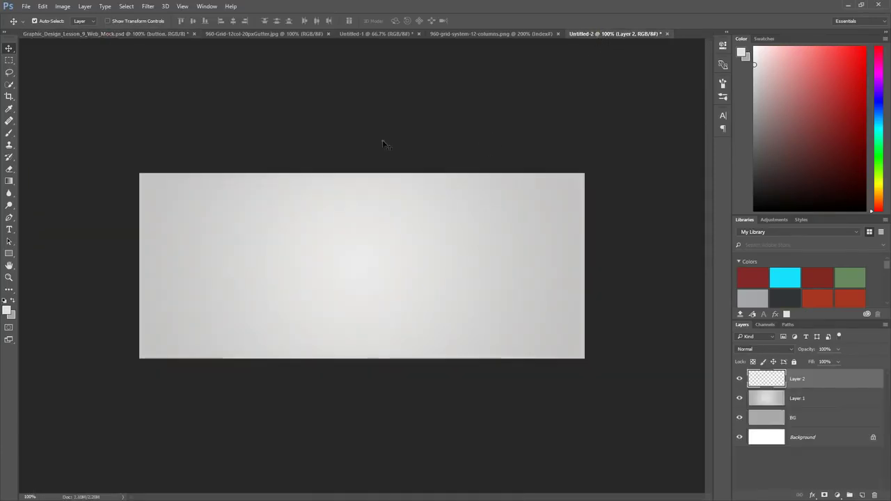
# - Show the grid and make a rectangular marquee selection of one major grid square just left of the canvas centre
pyautogui.click(9, 277)
pyautogui.moveTo(309, 273); pyautogui.dragTo(331, 267)
pyautogui.click(331, 268)
pyautogui.click(325, 264)
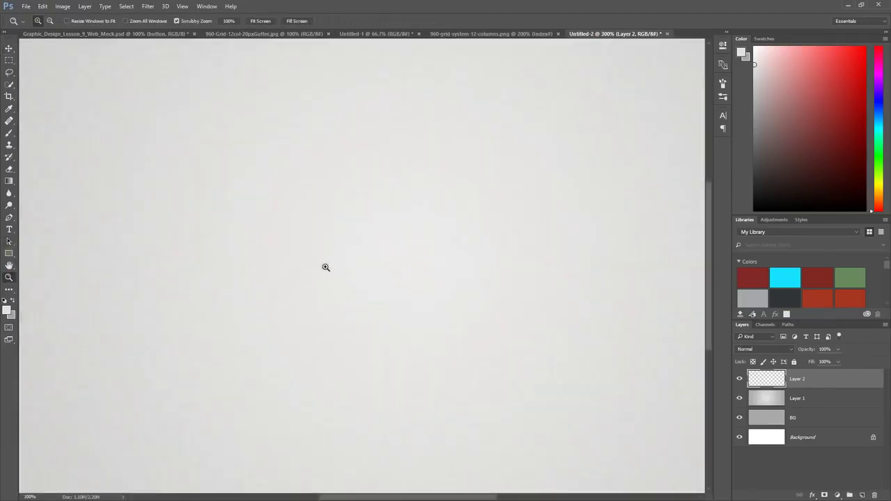
pyautogui.hotkey('ctrl', "'")
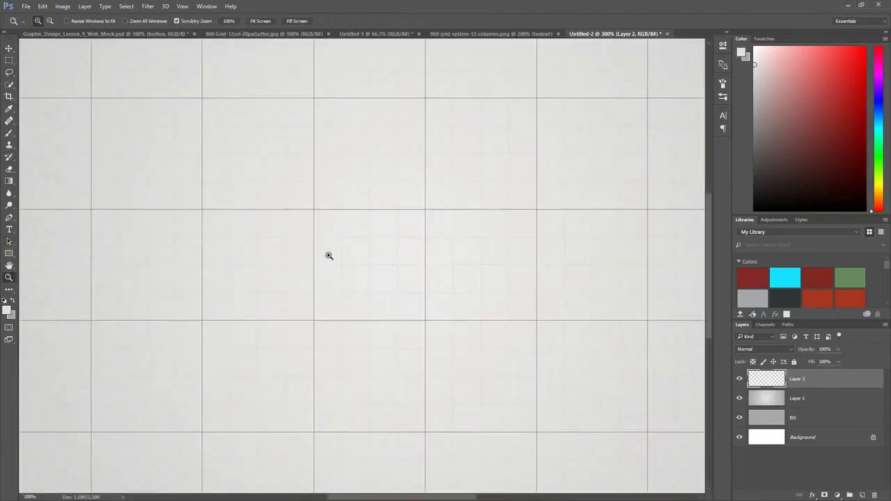
pyautogui.click(9, 59)
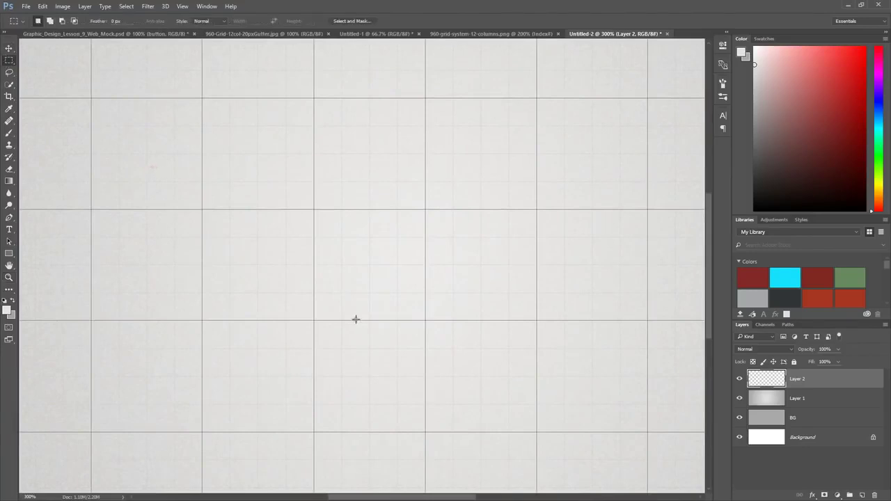
pyautogui.moveTo(202, 210); pyautogui.dragTo(313, 321)
# - Reset the colours to default with white as foreground, fill the selected square using the Paint Bucket, and deselect
pyautogui.click(5, 302)
pyautogui.click(11, 301)
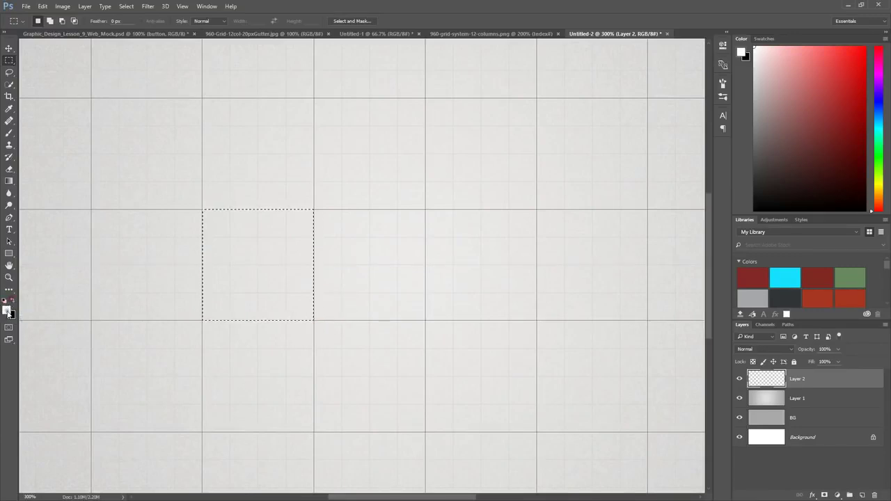
pyautogui.click(9, 181)
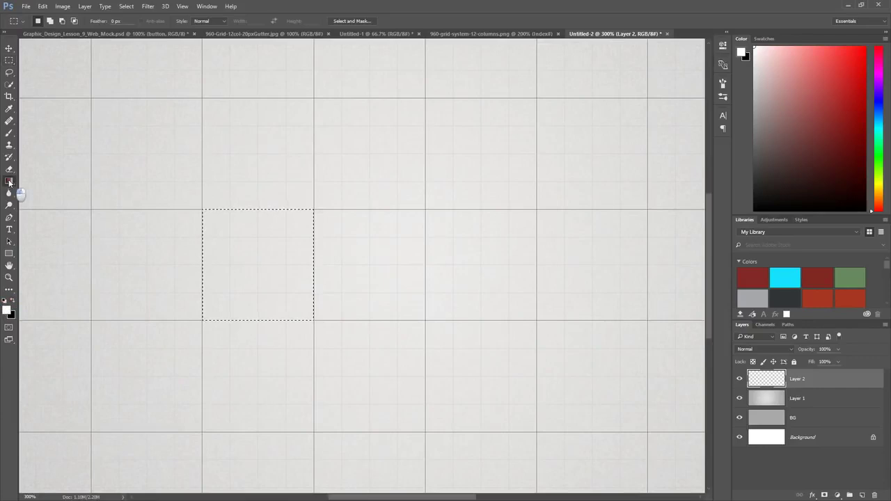
pyautogui.click(38, 190)
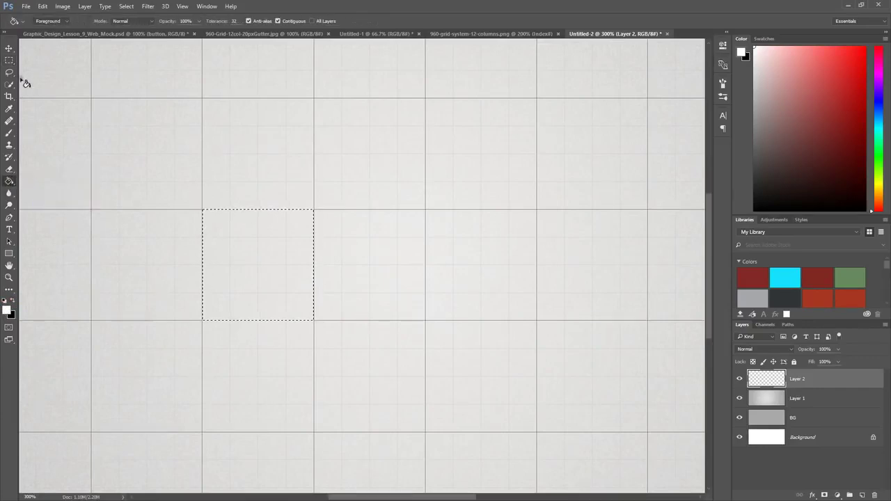
pyautogui.click(246, 255)
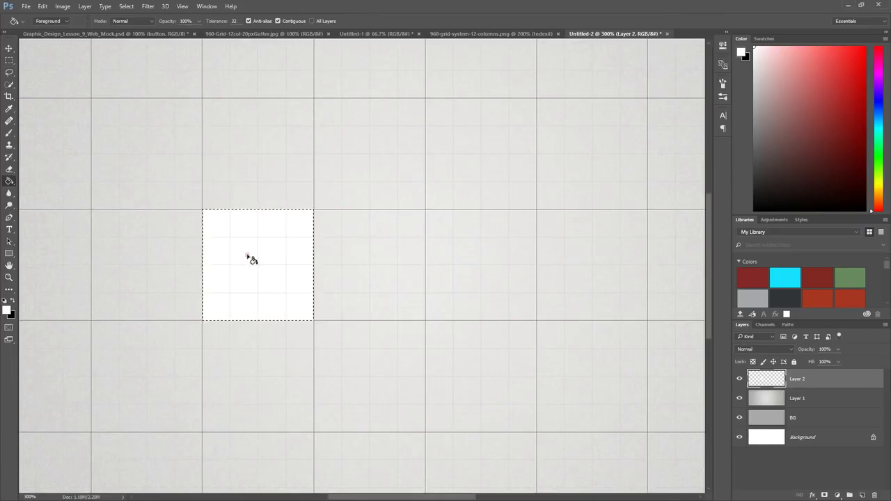
pyautogui.hotkey('ctrl', 'd')
# - Rename the layer holding the white square as Square
pyautogui.doubleClick(798, 379)
pyautogui.write('Sq')
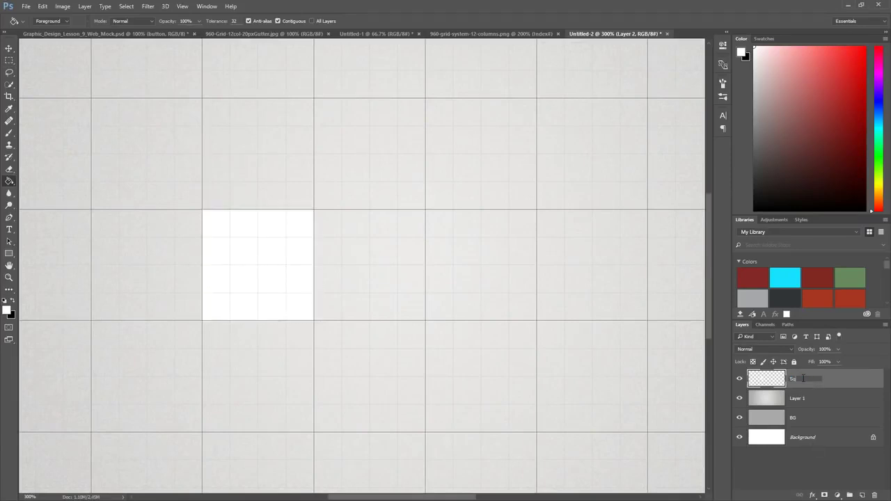
pyautogui.write('uare')
pyautogui.press('Return')
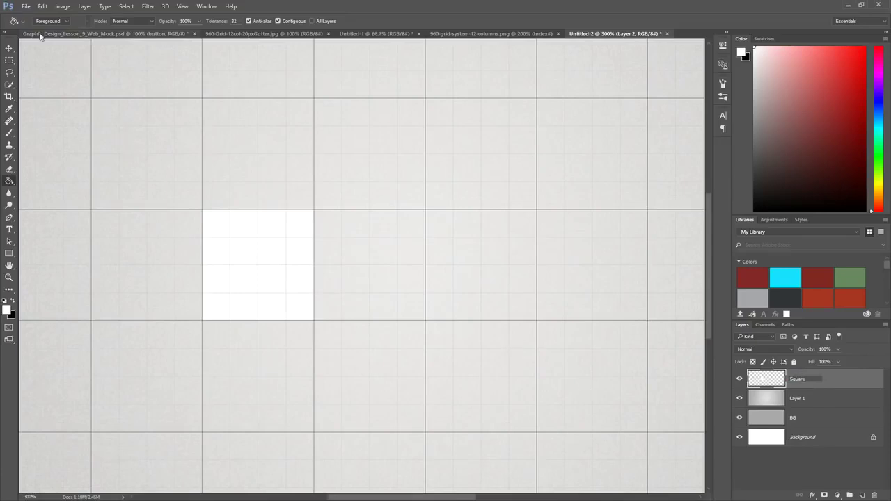
# - Check the banner squares in the web mock document, then duplicate the Square layer and name the copy Shadow
pyautogui.click(9, 48)
pyautogui.click(71, 34)
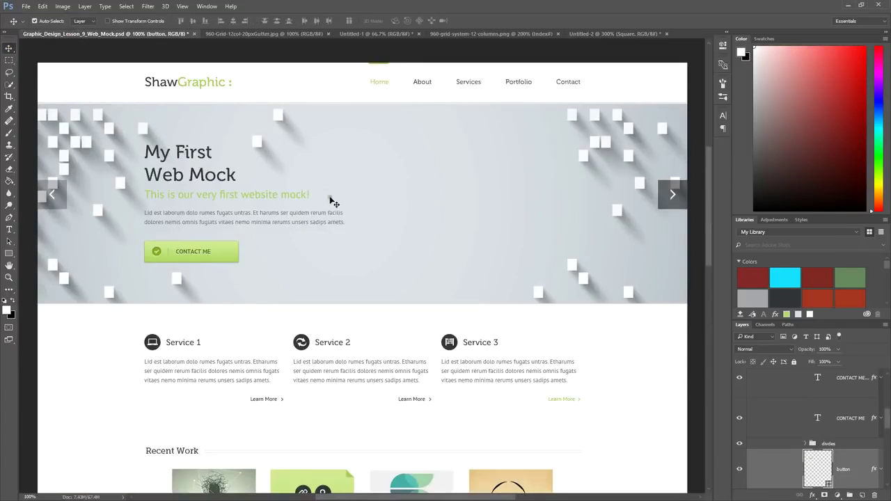
pyautogui.click(600, 34)
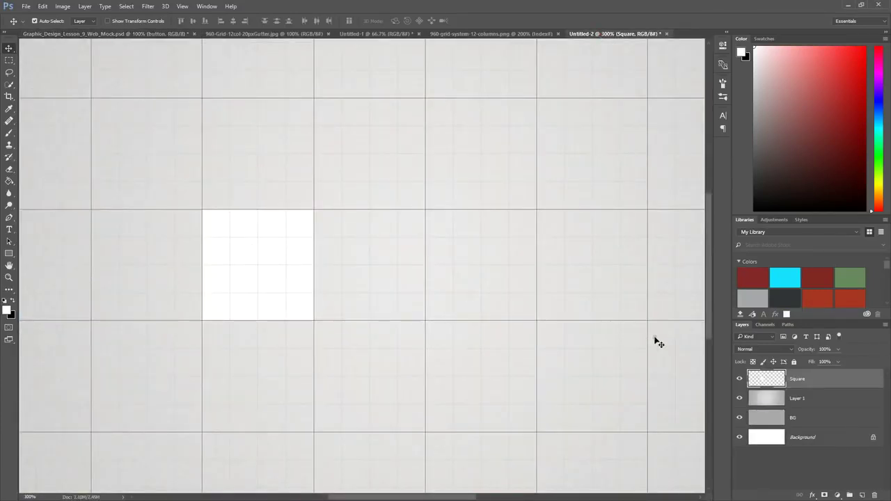
pyautogui.hotkey('ctrl', 'j')
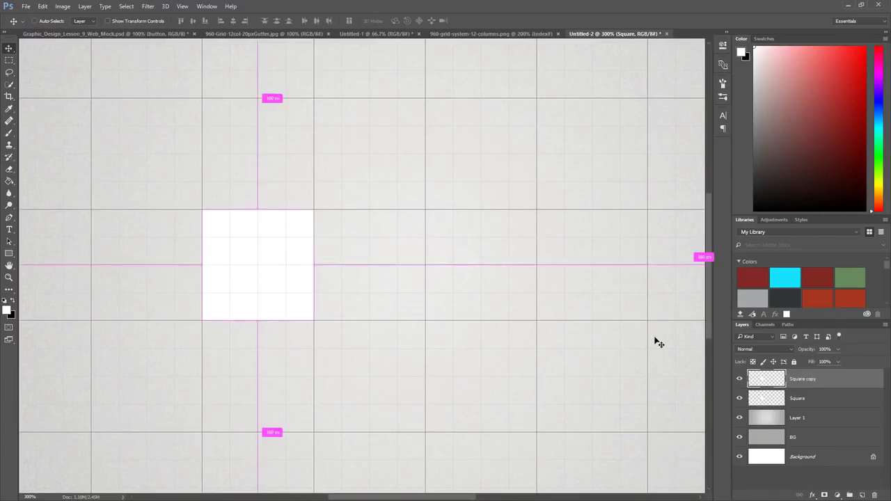
pyautogui.doubleClick(802, 380)
pyautogui.write('Shadow')
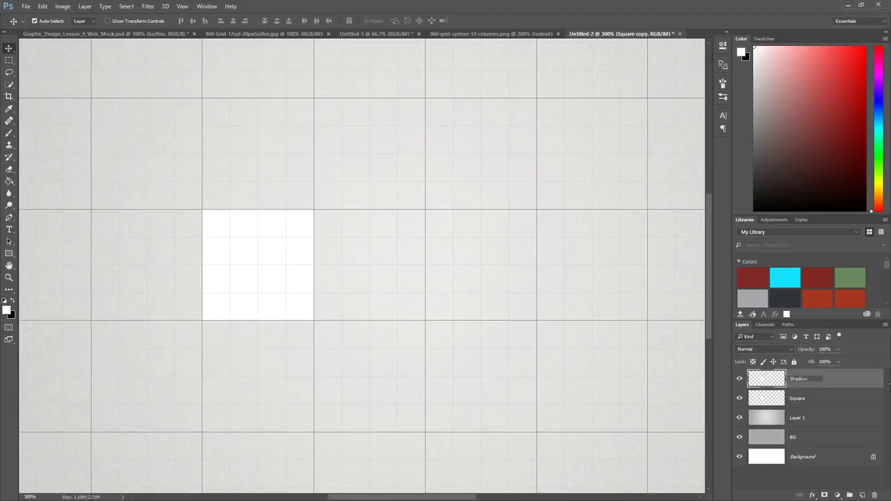
pyautogui.click(841, 400)
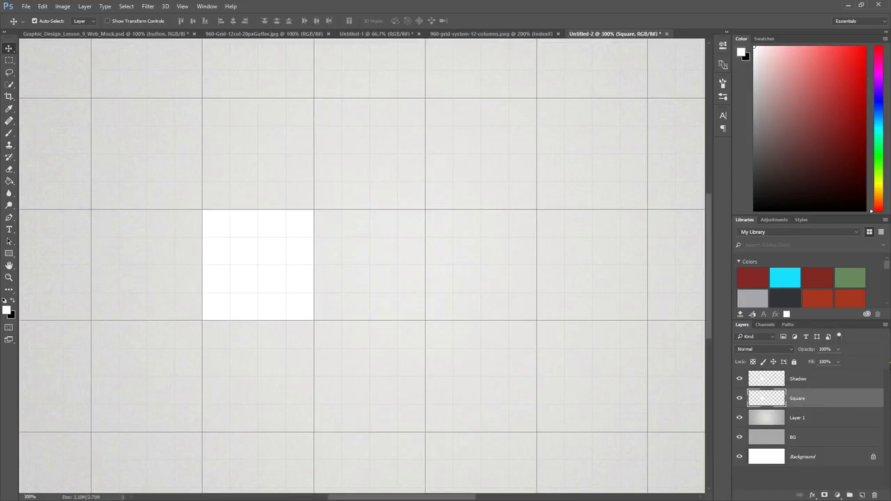
# - Fill the square on the Shadow layer with black and move that layer below the Square layer
pyautogui.click(805, 381)
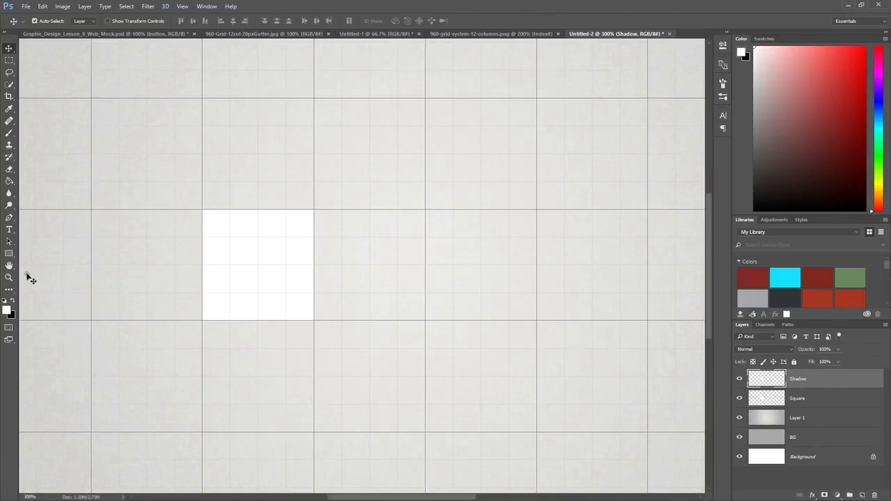
pyautogui.click(13, 301)
pyautogui.click(9, 181)
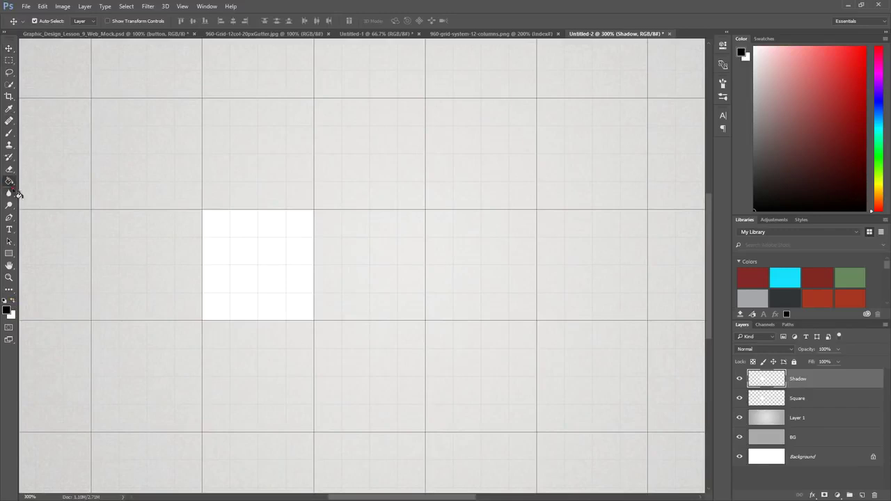
pyautogui.click(240, 252)
pyautogui.click(9, 48)
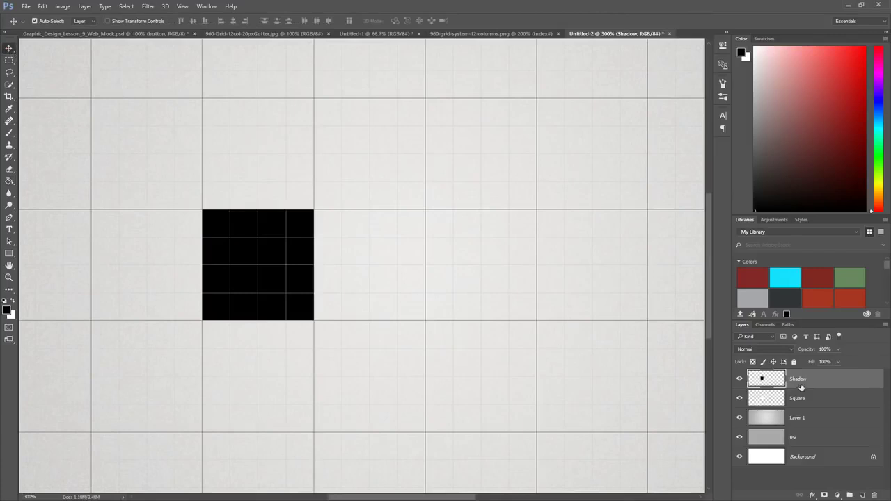
pyautogui.moveTo(808, 379); pyautogui.dragTo(802, 408)
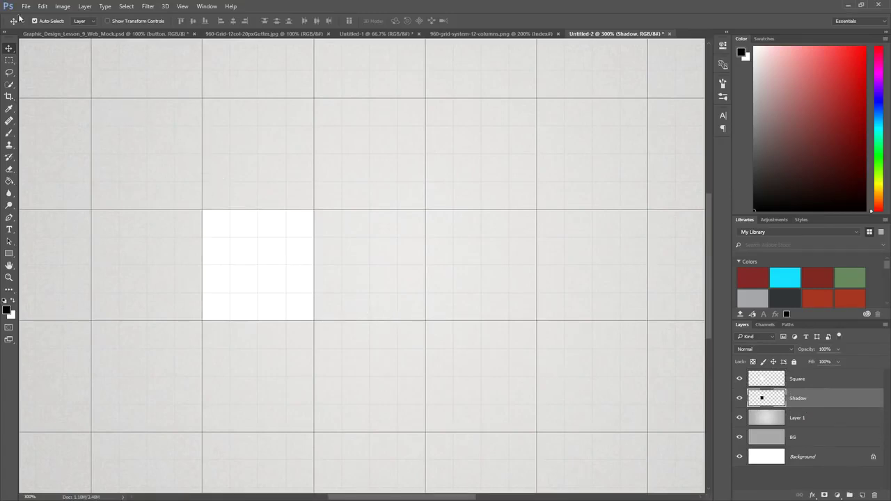
# - Distort the black square on the Shadow layer, stretching its lower-right corner diagonally one grid square down and about three quarters across, and apply the transform
pyautogui.click(41, 6)
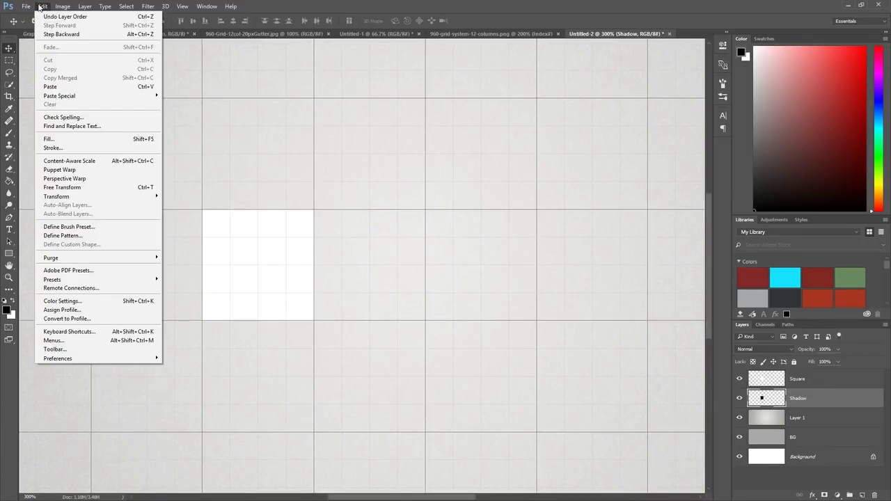
pyautogui.moveTo(61, 6)
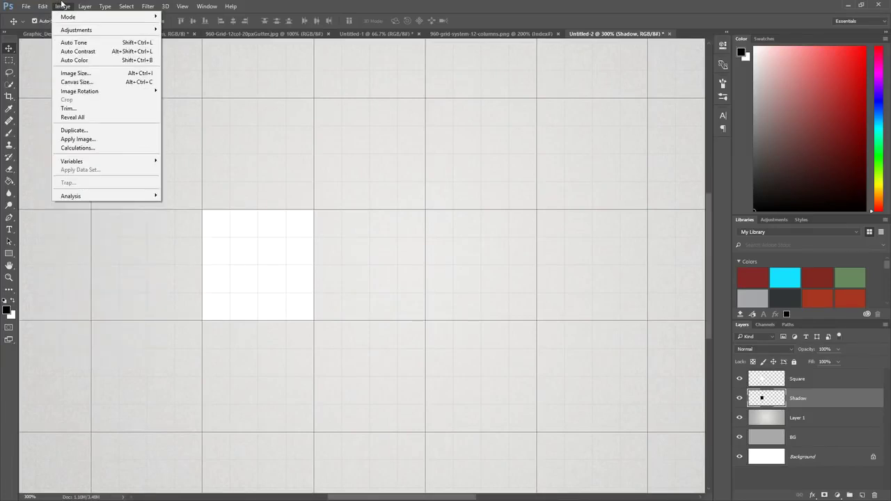
pyautogui.click(61, 6)
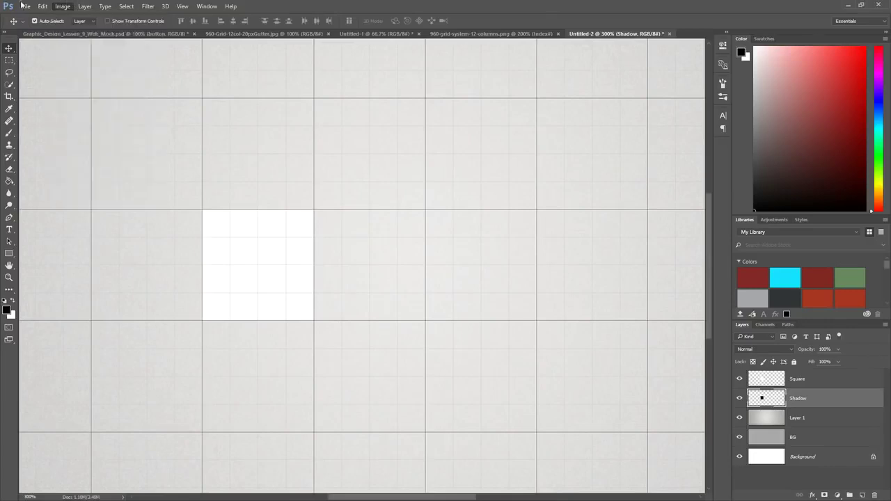
pyautogui.click(61, 7)
pyautogui.moveTo(50, 4)
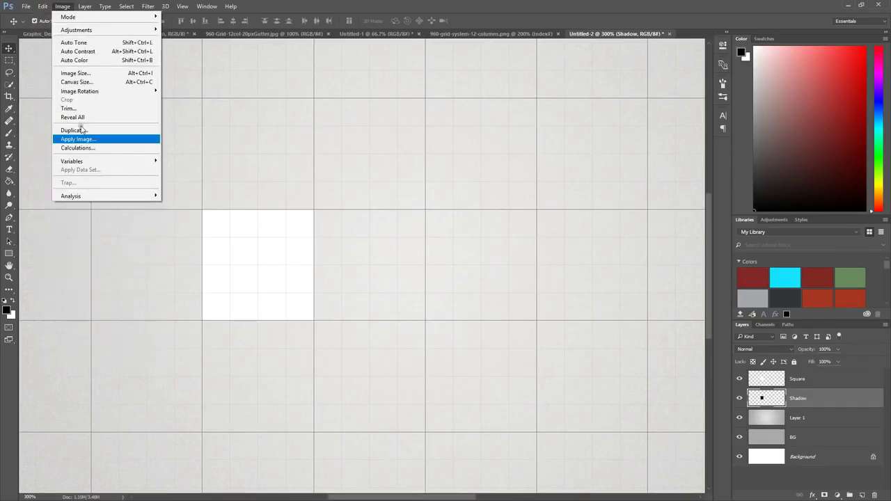
pyautogui.moveTo(126, 200)
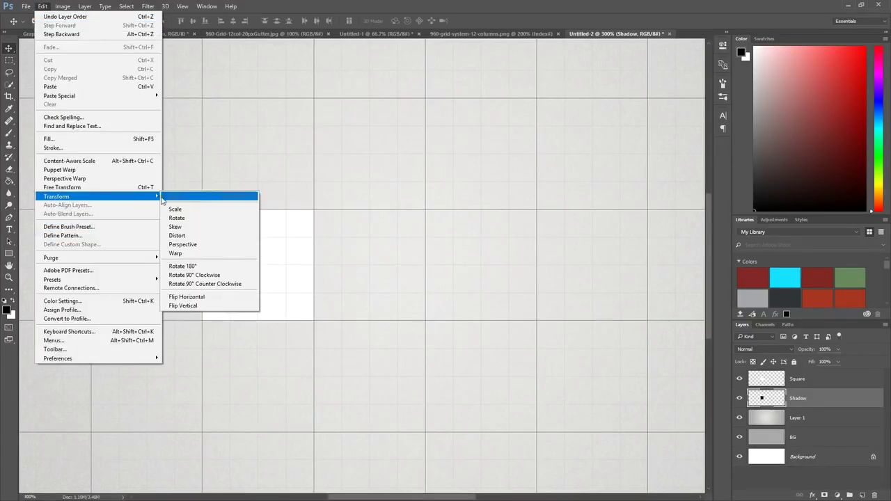
pyautogui.click(179, 237)
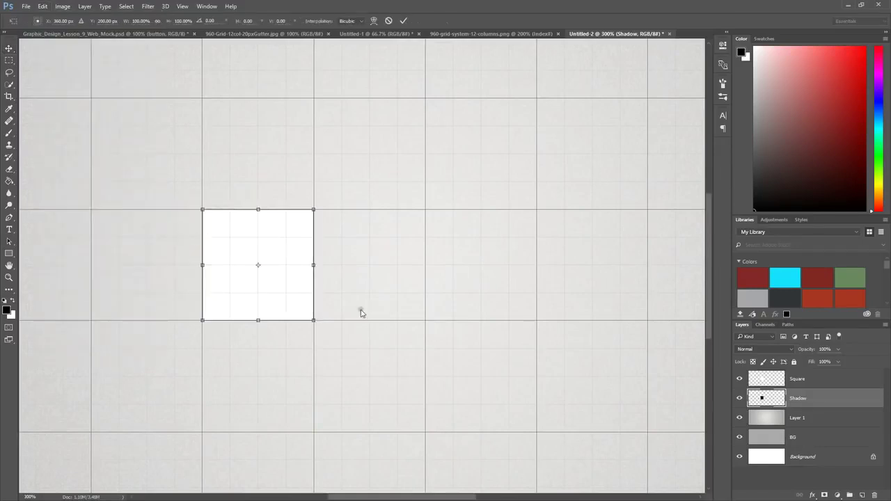
pyautogui.moveTo(315, 323); pyautogui.dragTo(396, 432)
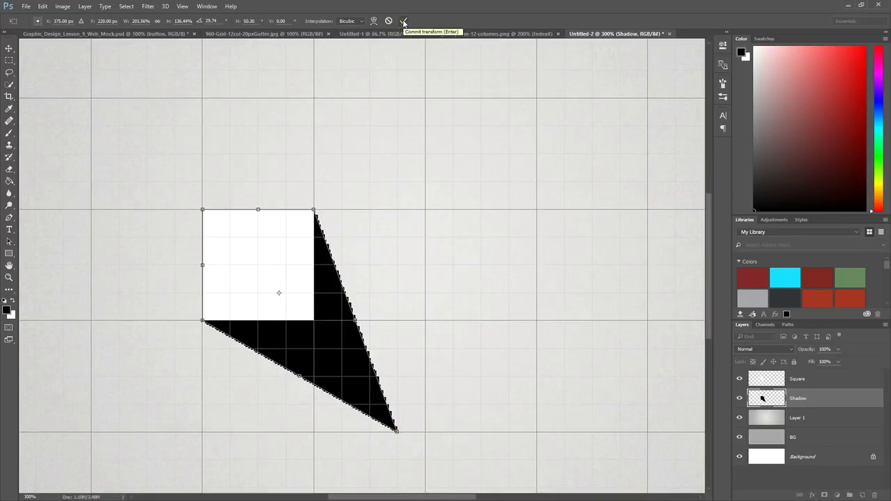
pyautogui.click(404, 22)
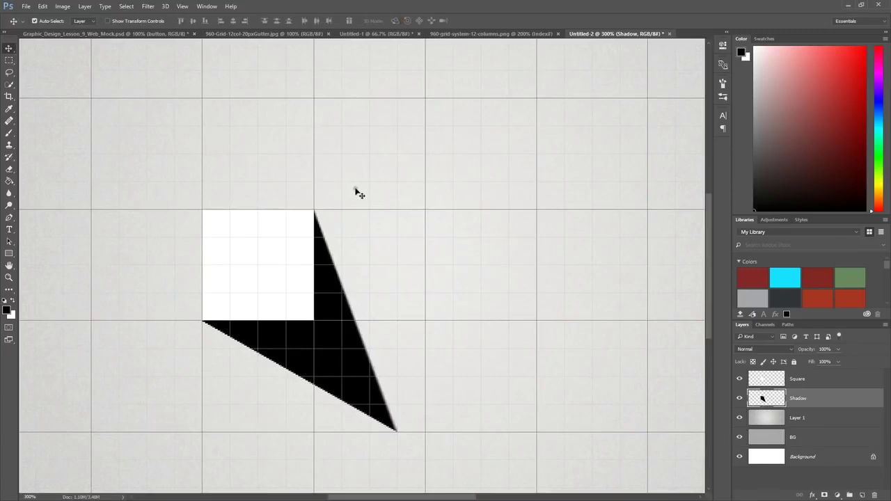
# - Check the banner shadows in the web mock, then apply a 6.2-pixel Gaussian Blur to the Shadow layer and lower its opacity to 71%
pyautogui.click(82, 34)
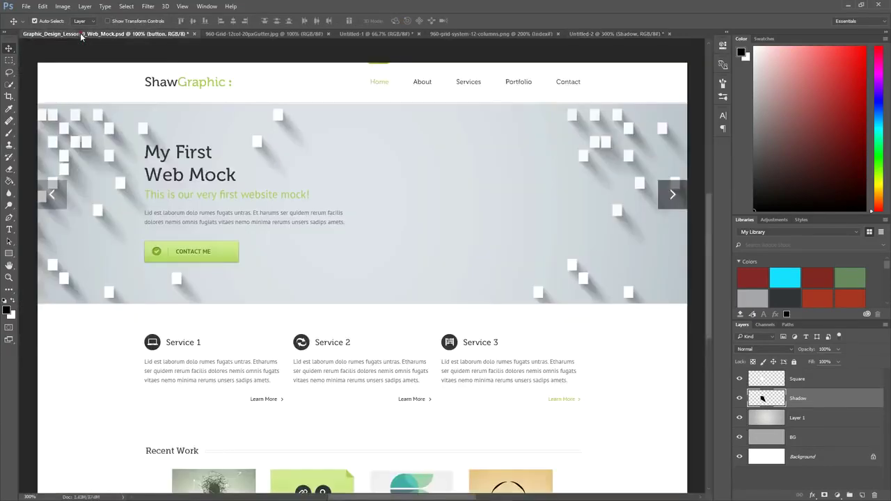
pyautogui.click(591, 32)
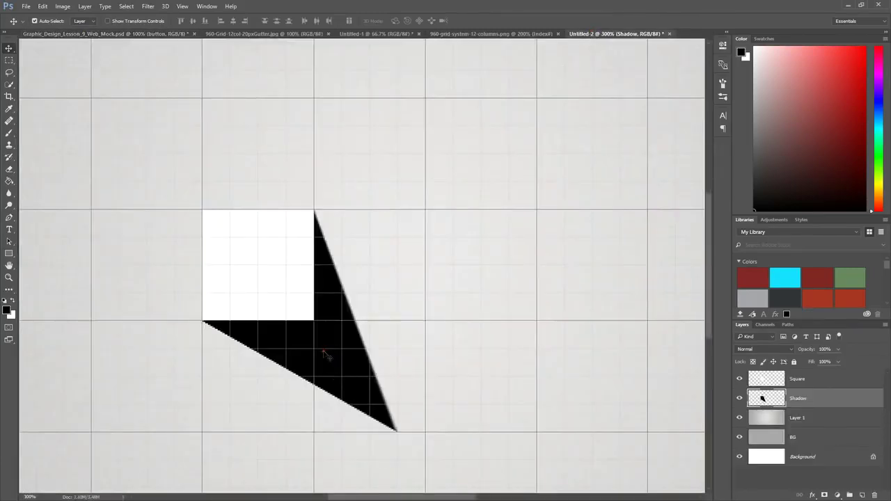
pyautogui.click(148, 6)
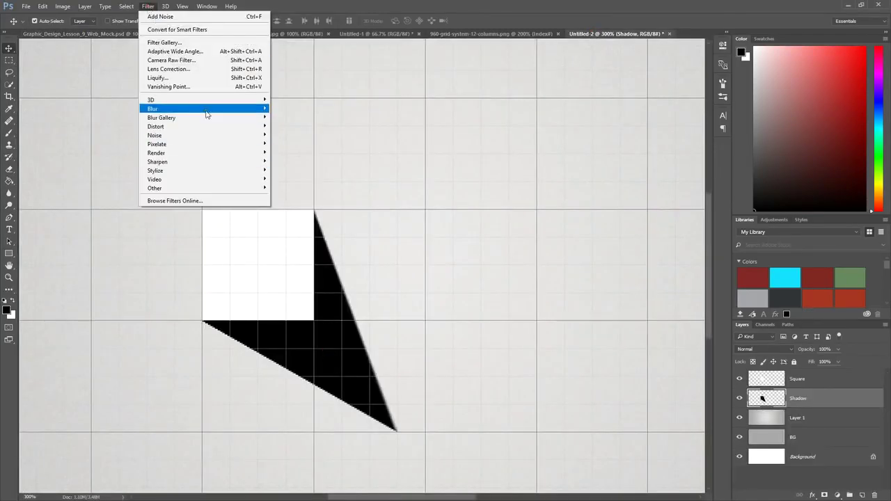
pyautogui.moveTo(206, 114)
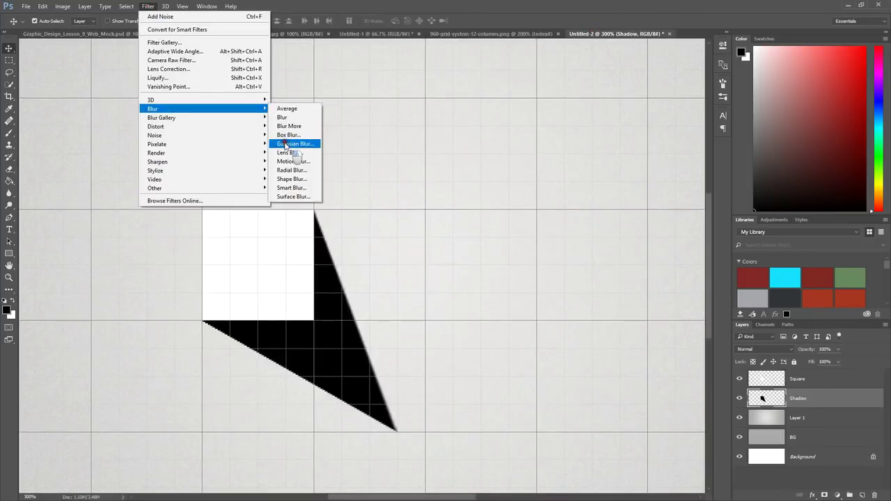
pyautogui.click(285, 144)
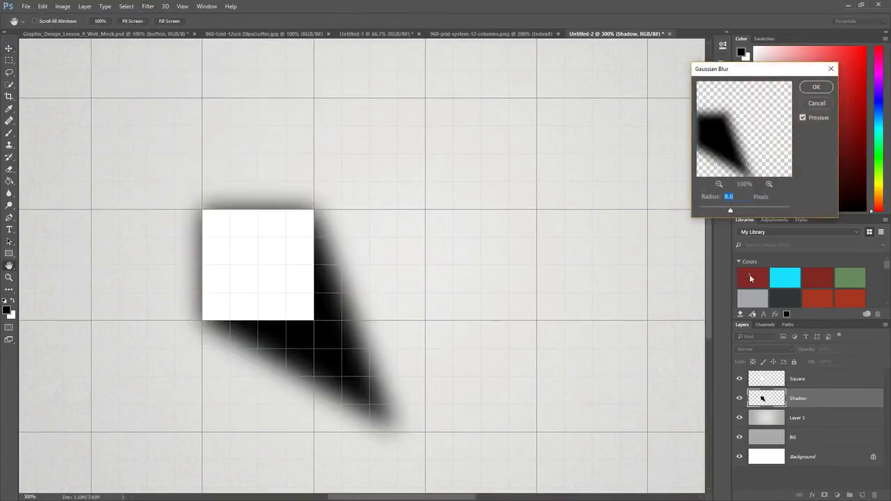
pyautogui.moveTo(731, 210)
pyautogui.mouseDown()
pyautogui.moveTo(714, 209)
pyautogui.moveTo(726, 212)
pyautogui.mouseUp()
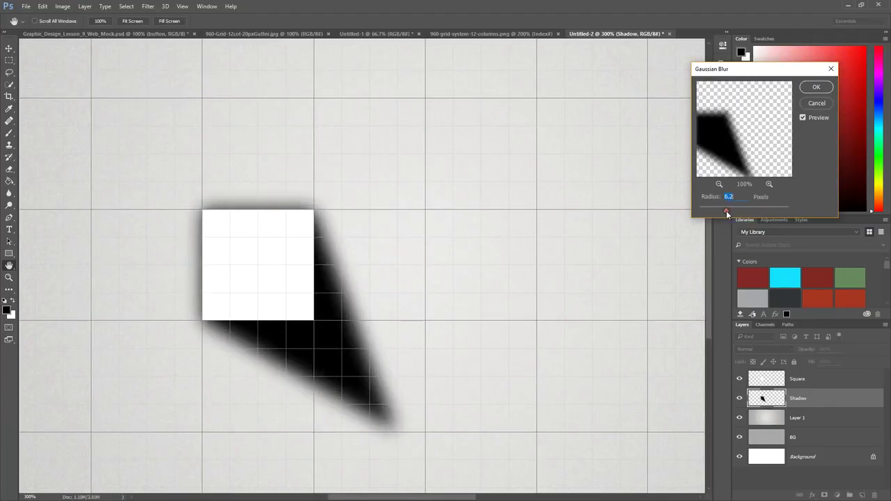
pyautogui.click(817, 88)
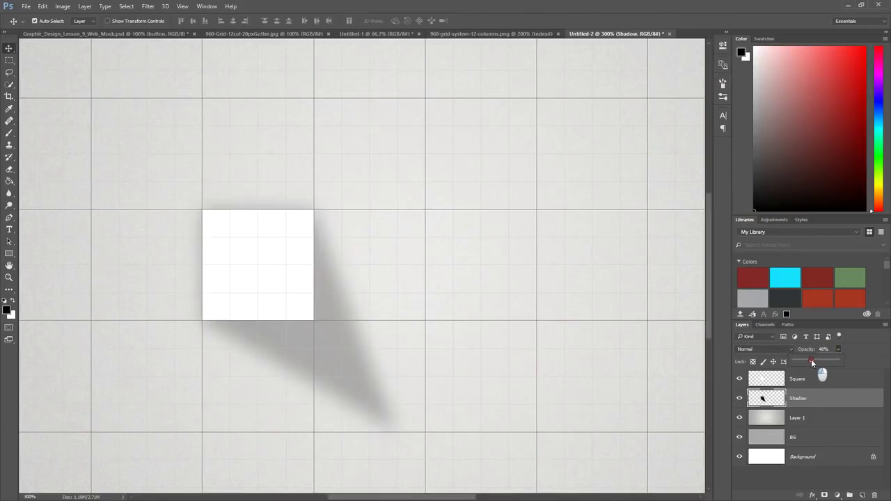
pyautogui.moveTo(811, 360); pyautogui.dragTo(825, 359)
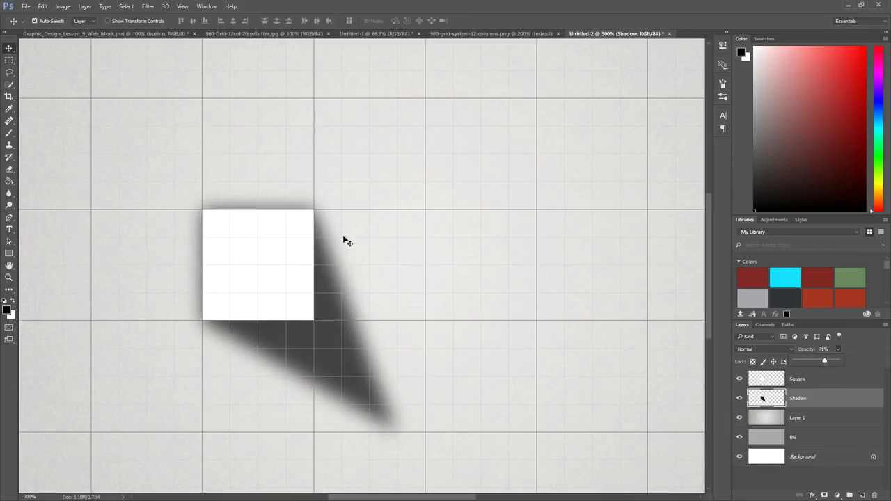
# - Distort the blurred shadow, moving its top-left corner to the white square's top-left corner and its top-right corner slightly inward, and apply it
pyautogui.click(43, 6)
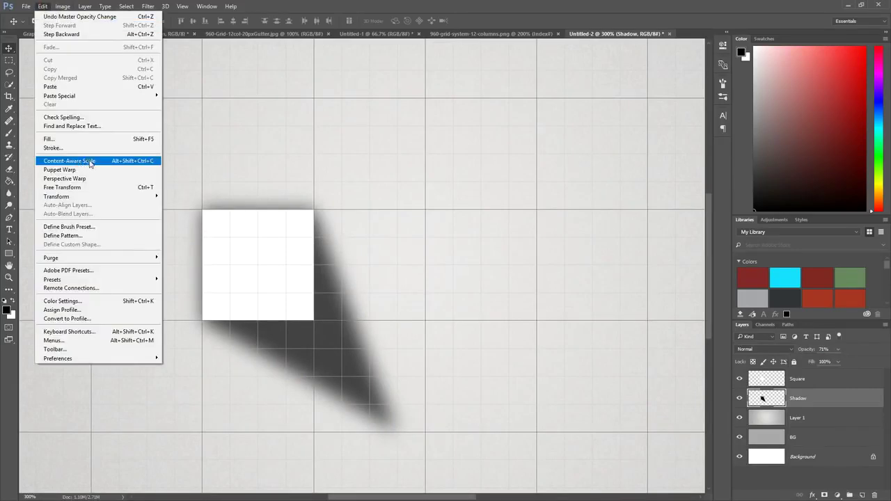
pyautogui.moveTo(140, 197)
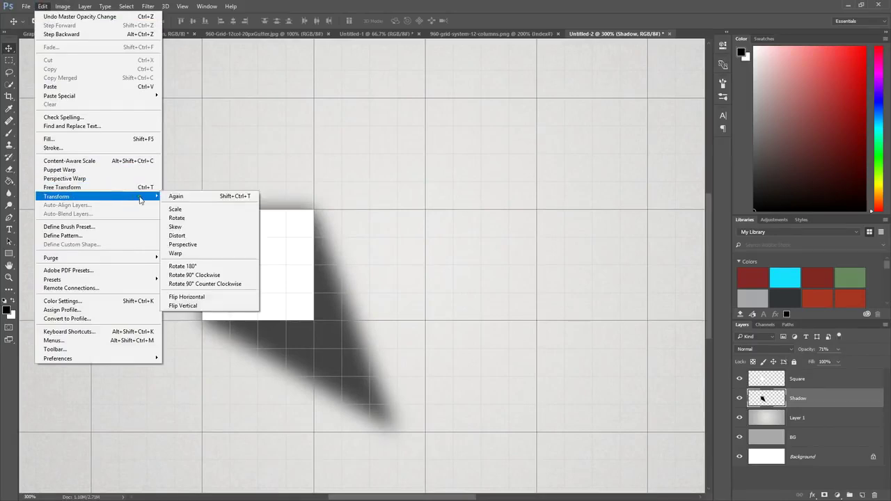
pyautogui.click(180, 236)
pyautogui.moveTo(180, 187); pyautogui.dragTo(203, 209)
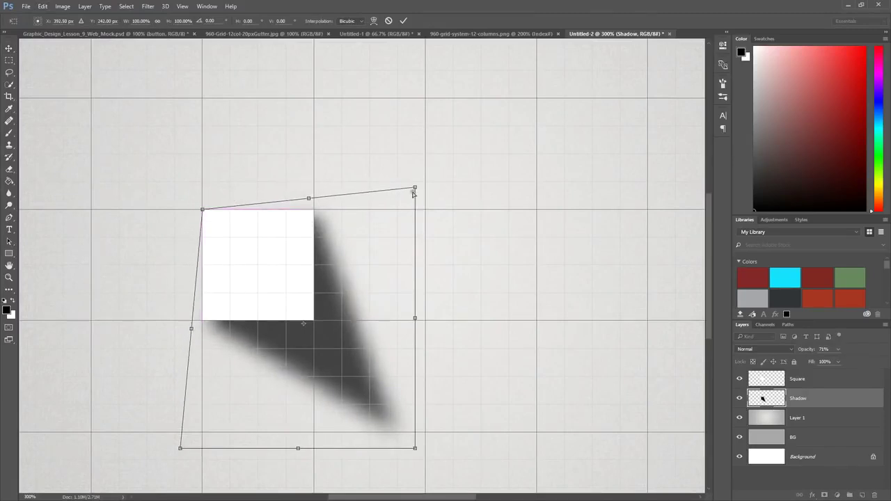
pyautogui.moveTo(415, 187); pyautogui.dragTo(409, 191)
pyautogui.click(9, 48)
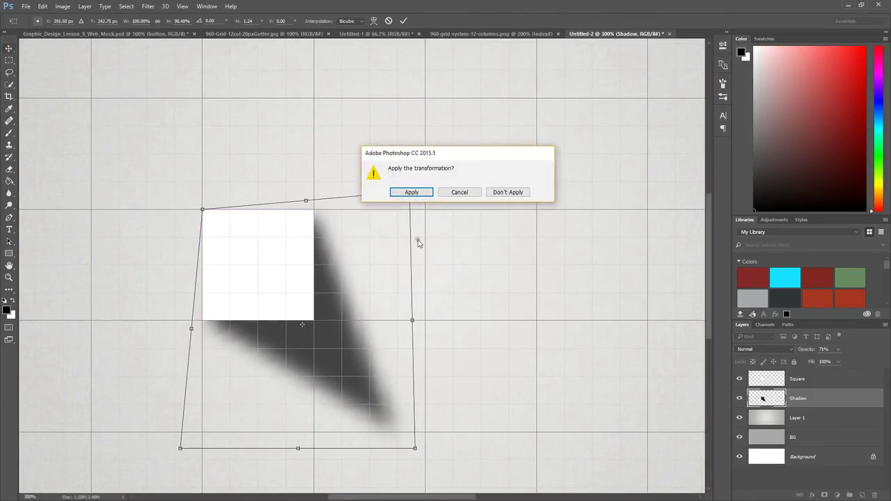
pyautogui.click(399, 192)
# - Hide the grid and lower the Shadow layer's opacity to 49%
pyautogui.click(9, 277)
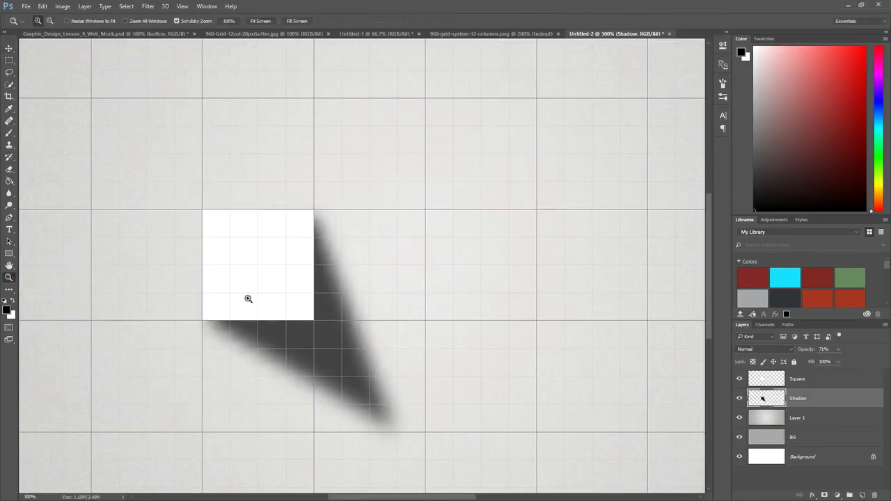
pyautogui.keyDown('alt'); pyautogui.click(323, 285); pyautogui.keyUp('alt')
pyautogui.keyDown('alt'); pyautogui.click(322, 285); pyautogui.keyUp('alt')
pyautogui.keyDown('alt'); pyautogui.click(317, 285); pyautogui.keyUp('alt')
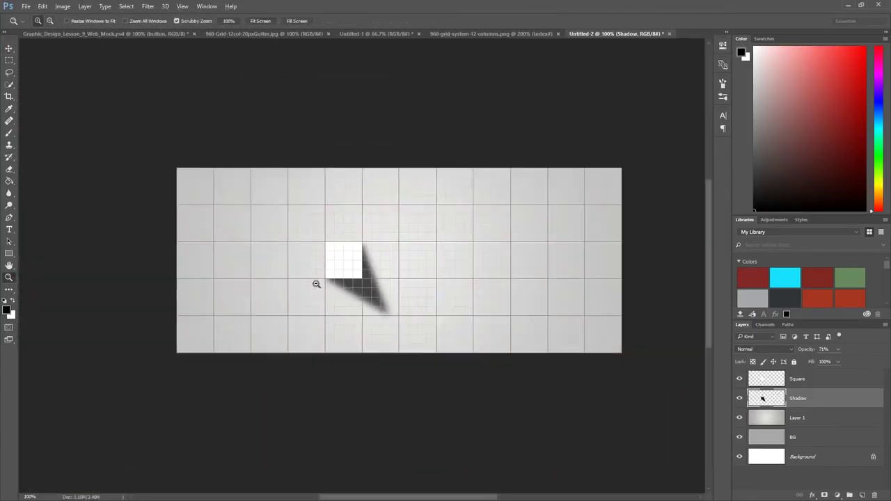
pyautogui.keyDown('alt'); pyautogui.click(332, 280); pyautogui.keyUp('alt')
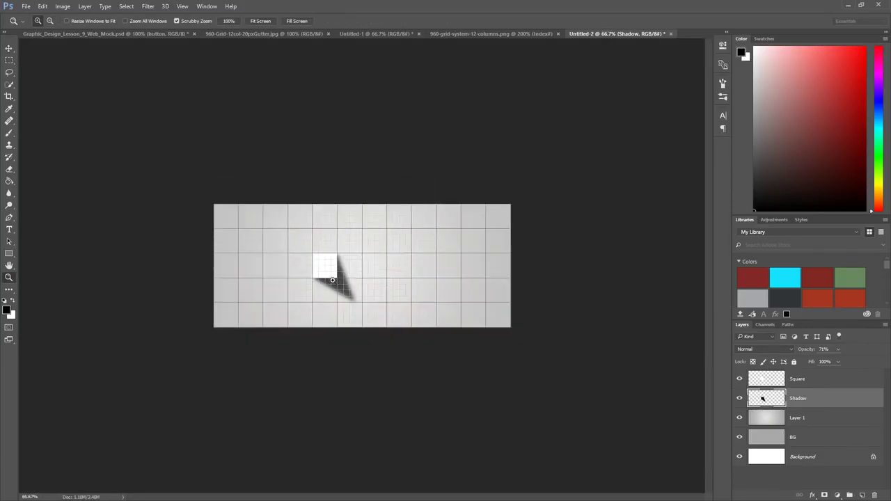
pyautogui.hotkey('ctrl', "'")
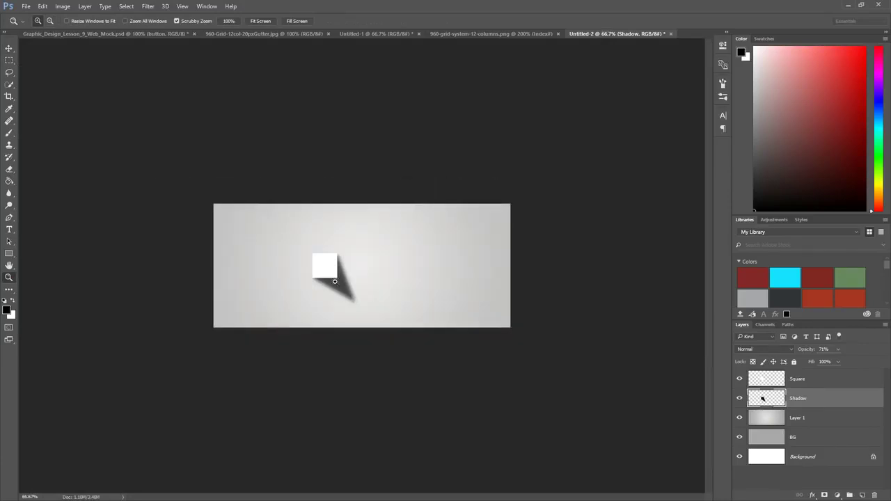
pyautogui.click(400, 307)
pyautogui.click(10, 49)
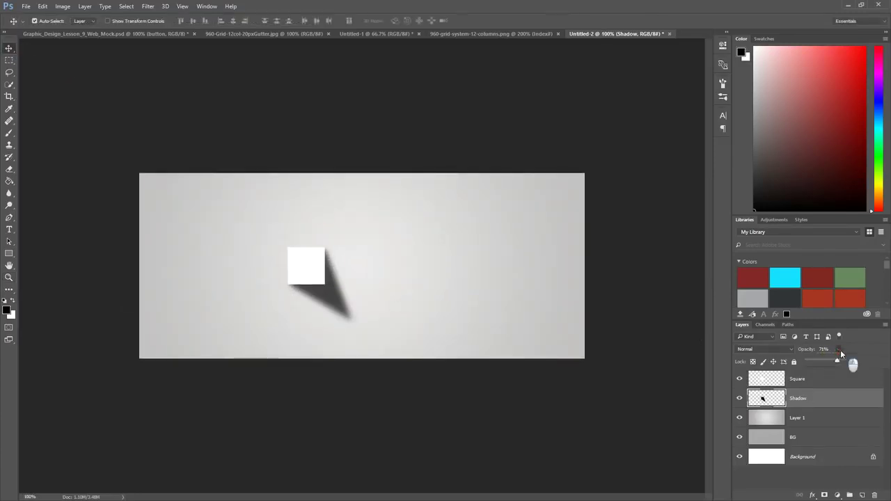
pyautogui.moveTo(815, 361); pyautogui.dragTo(828, 362)
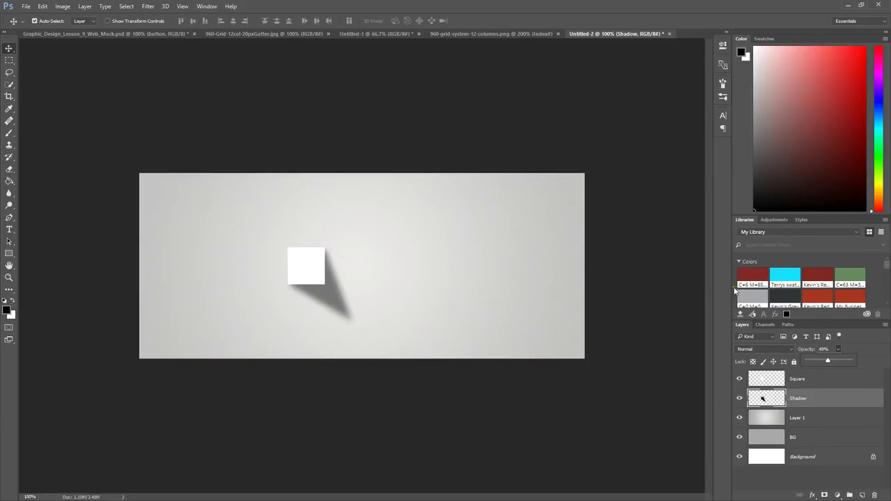
# - Tile all open documents vertically to see the banner alongside the web mock, and activate individual documents
pyautogui.click(206, 6)
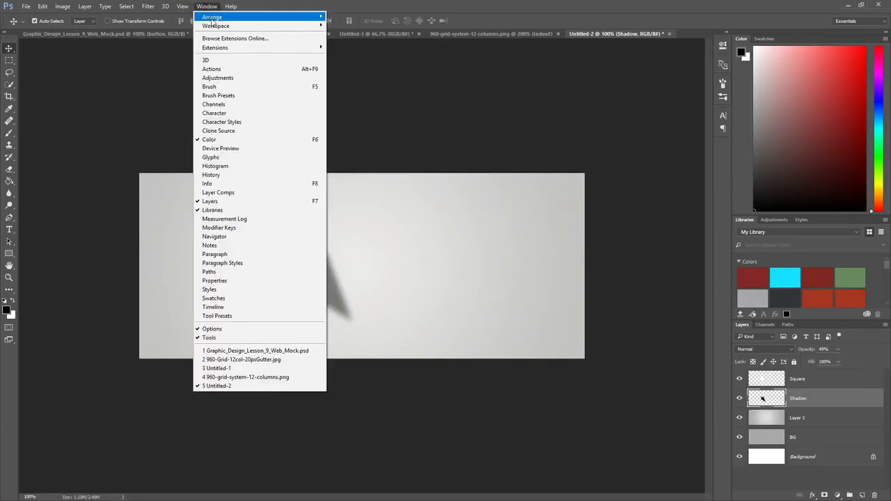
pyautogui.moveTo(215, 17)
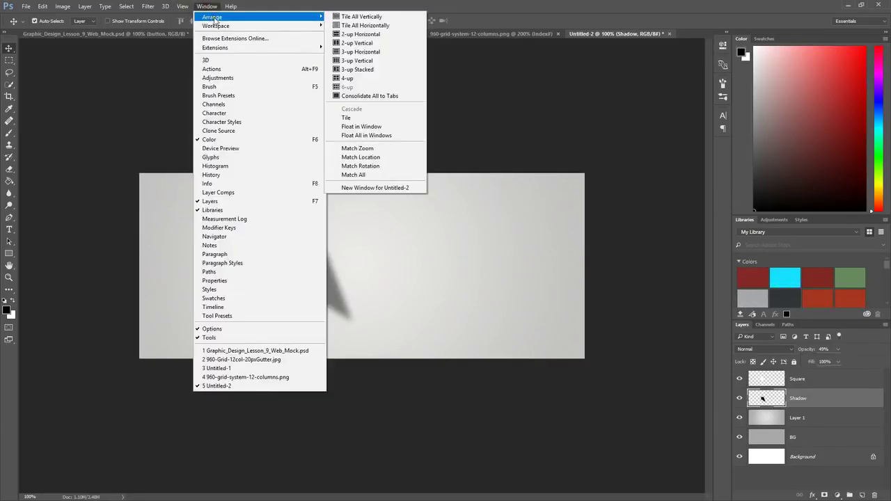
pyautogui.click(357, 17)
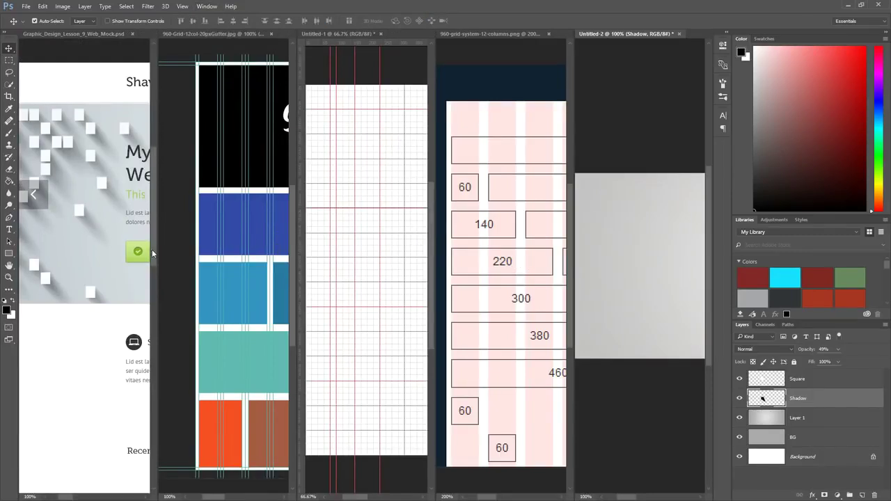
pyautogui.click(93, 330)
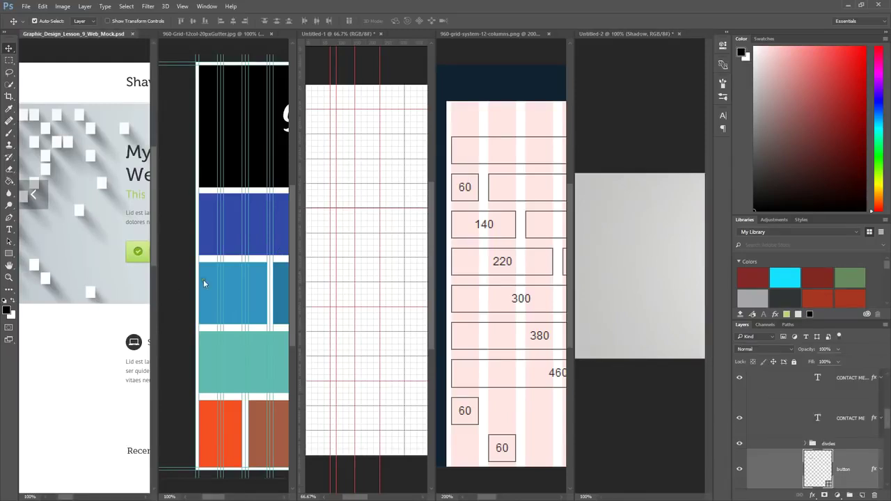
pyautogui.click(225, 266)
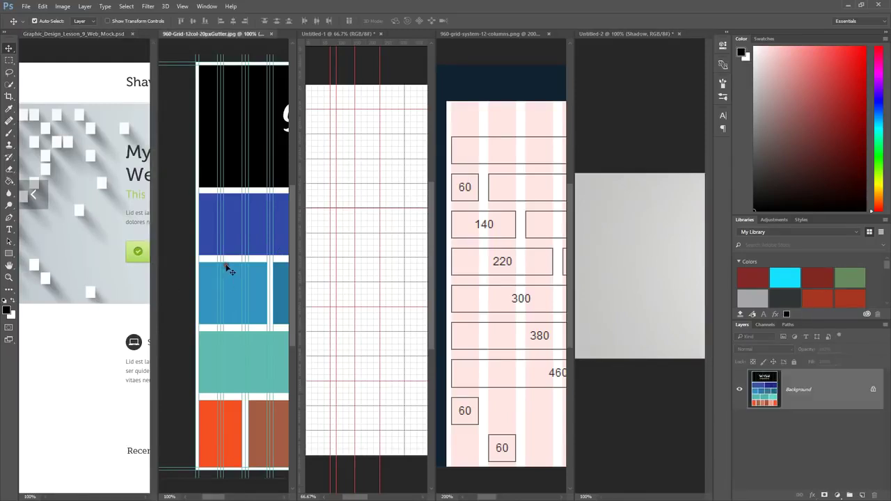
pyautogui.click(360, 262)
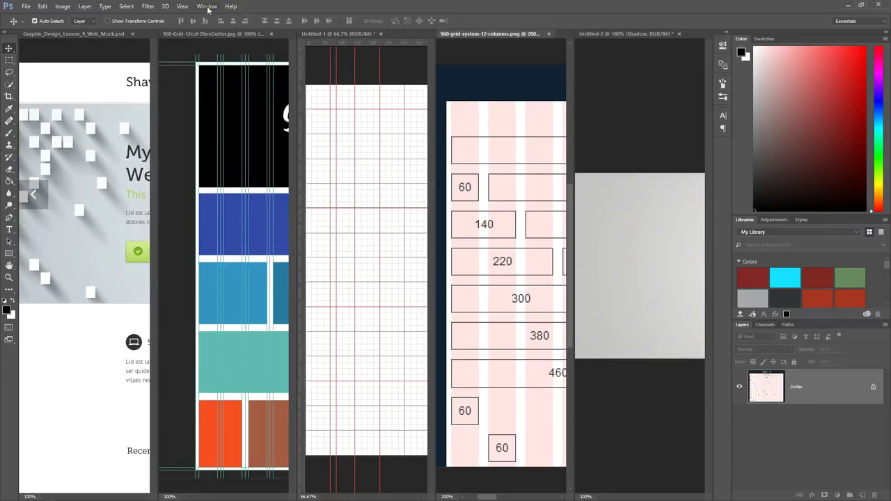
# - Consolidate all the tiled documents back into tabs
pyautogui.click(207, 6)
pyautogui.moveTo(238, 18)
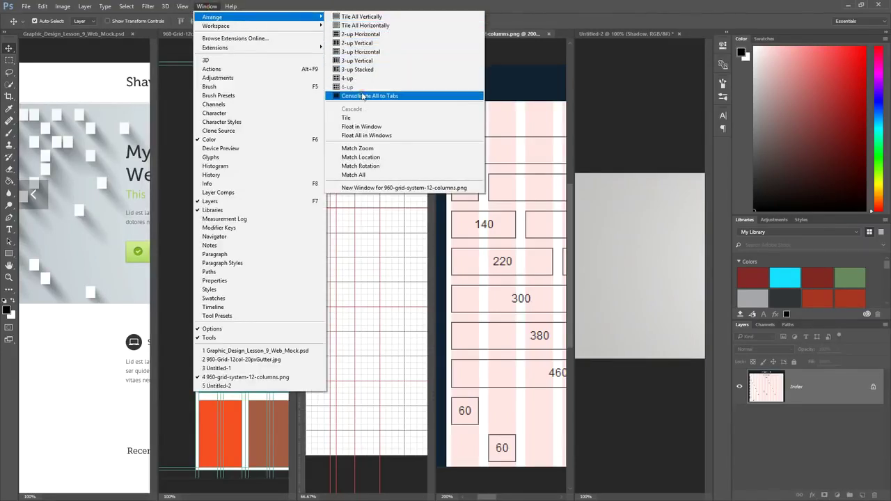
pyautogui.click(368, 16)
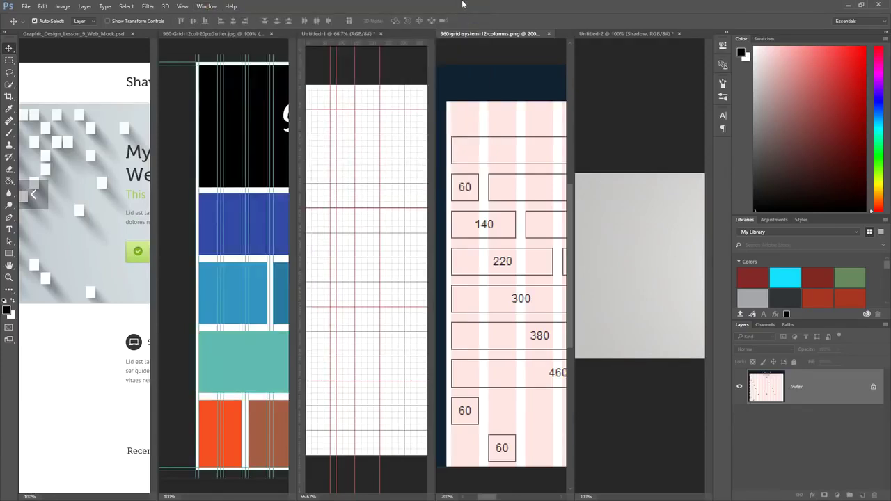
pyautogui.click(209, 6)
pyautogui.moveTo(219, 18)
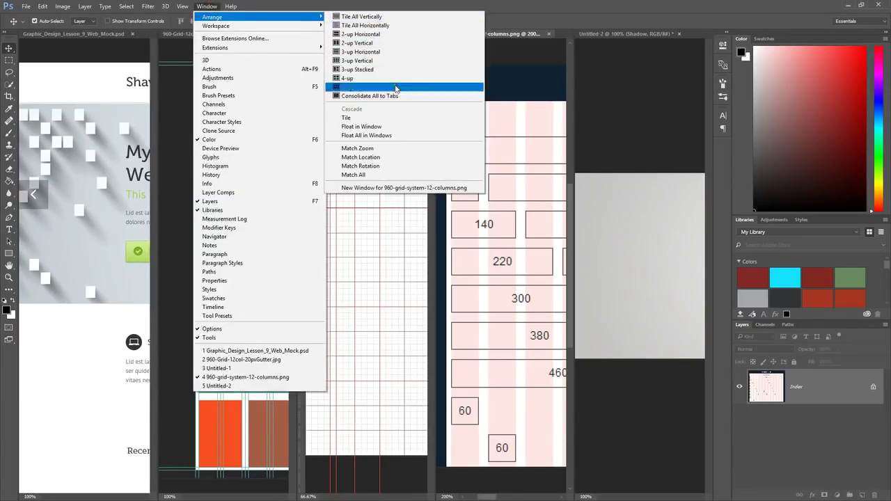
pyautogui.click(370, 97)
pyautogui.click(369, 97)
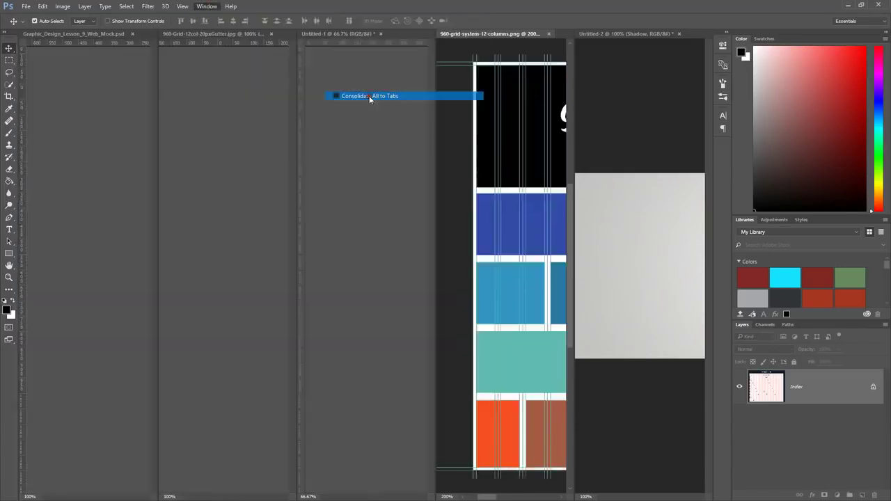
# - Close the 960-Grid-12col-20pxGutter.jpg and Untitled-1 documents, discarding the changes to Untitled-1
pyautogui.click(240, 35)
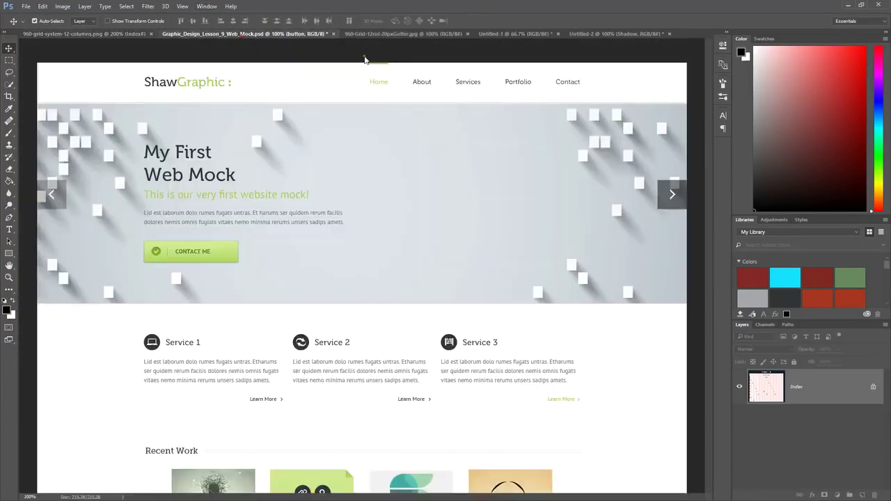
pyautogui.click(418, 34)
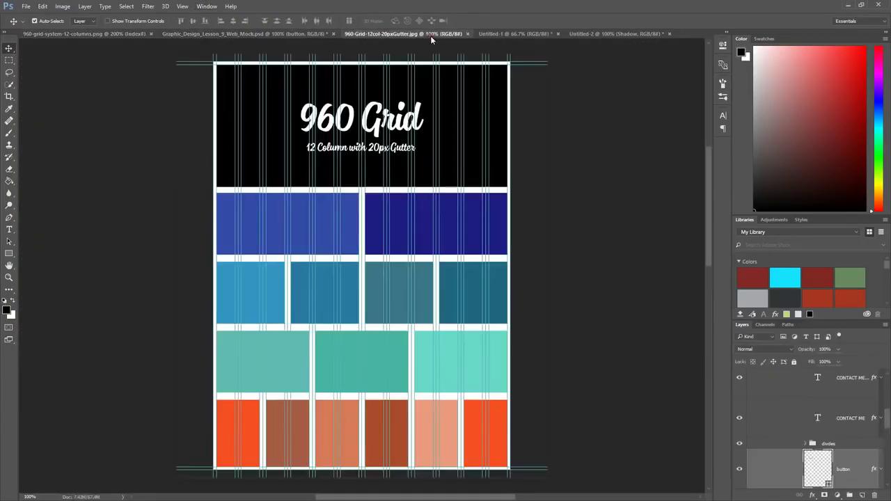
pyautogui.click(469, 34)
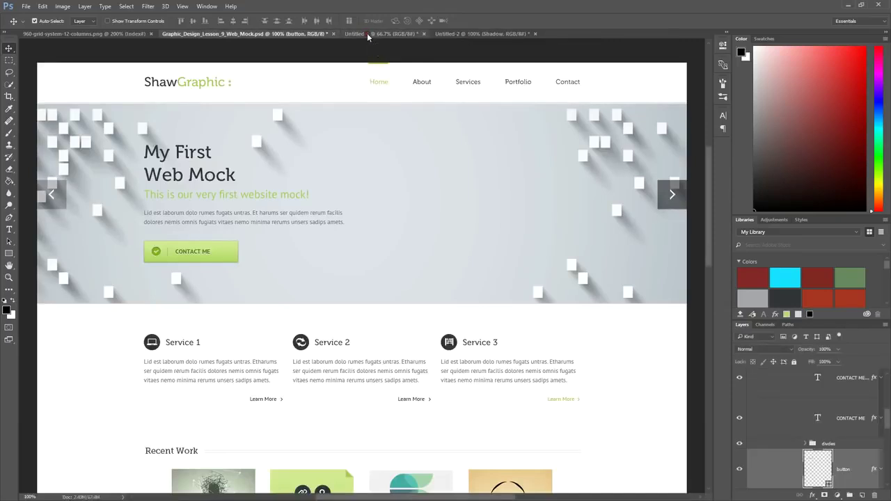
pyautogui.click(367, 33)
pyautogui.click(423, 34)
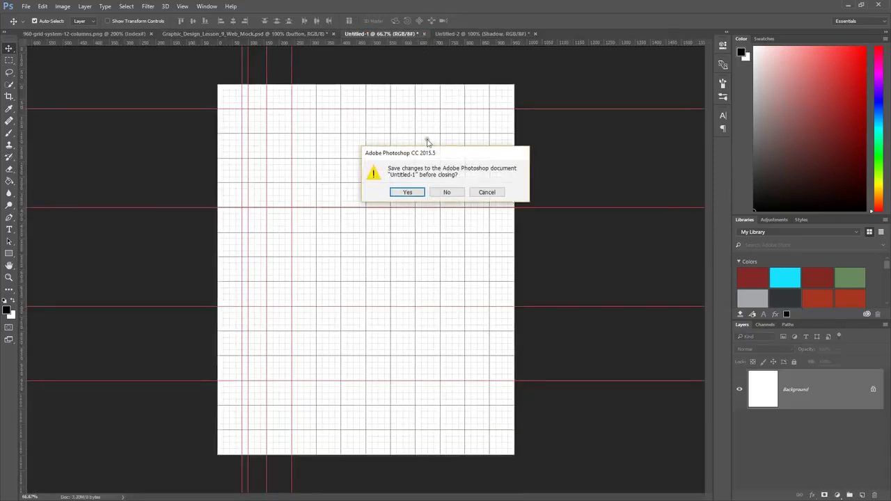
pyautogui.click(448, 193)
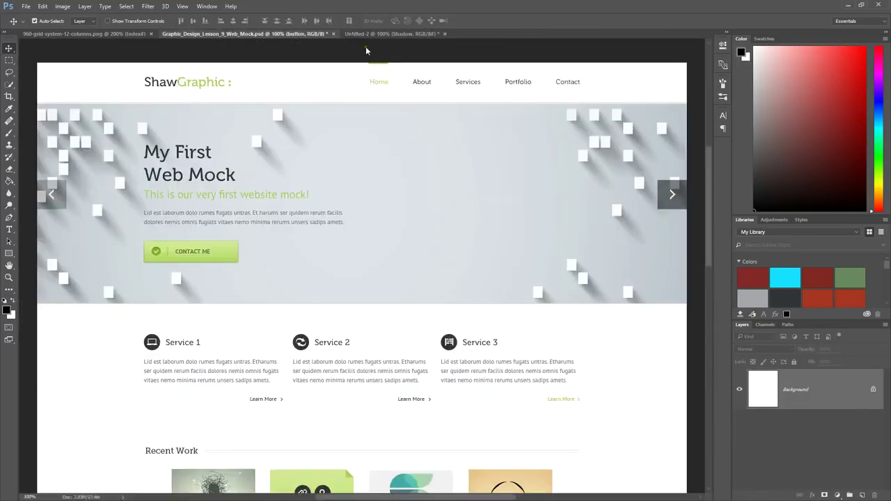
# - Create a new 1280 by 1280 pixel RGB document at 72 pixels/inch with a white background
pyautogui.click(385, 34)
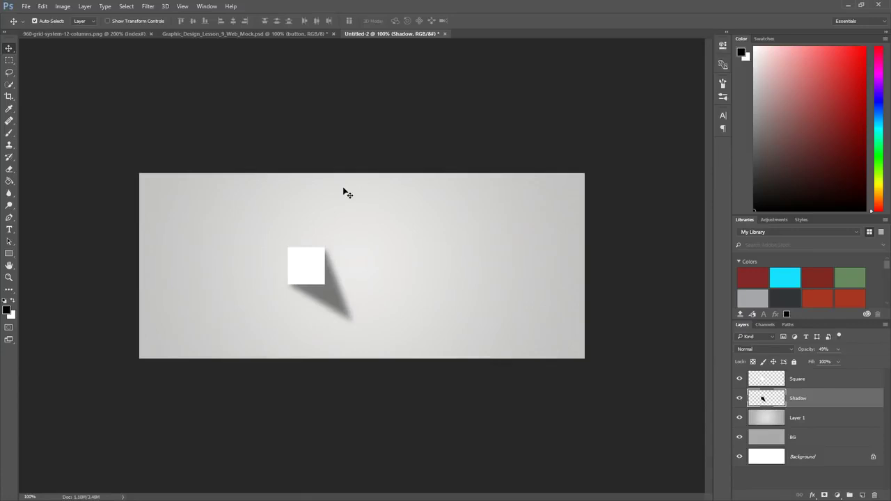
pyautogui.click(24, 7)
pyautogui.click(284, 143)
pyautogui.hotkey('ctrl', 'n')
pyautogui.click(342, 201)
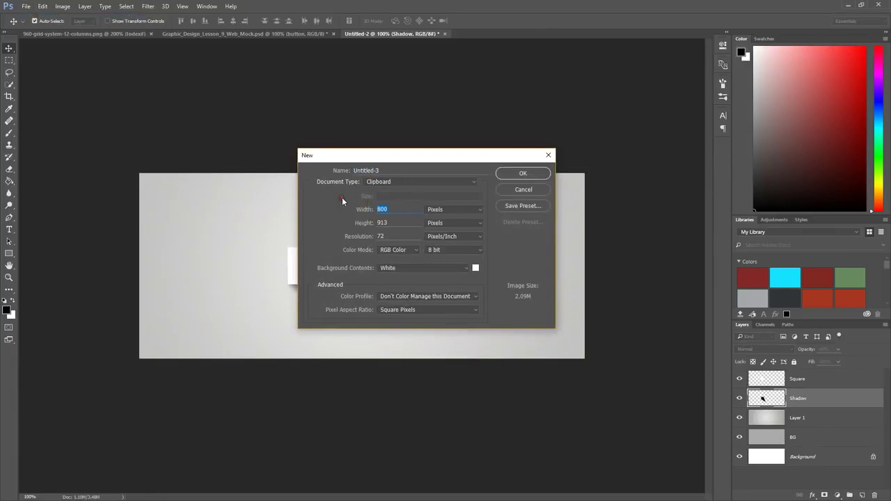
pyautogui.write('1280')
pyautogui.click(379, 224)
pyautogui.write('1280')
pyautogui.click(533, 173)
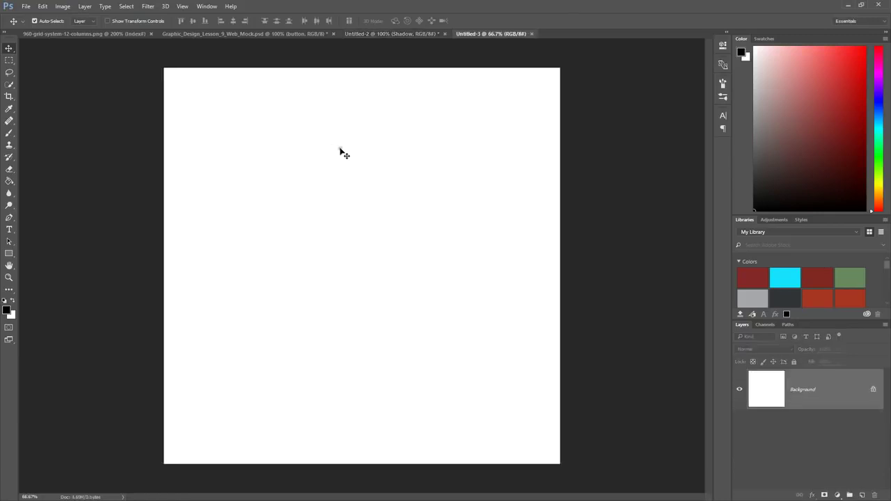
# - Open the iphone image from the Images folder inside Lesson 9's Web Layout folder
pyautogui.click(27, 7)
pyautogui.click(34, 25)
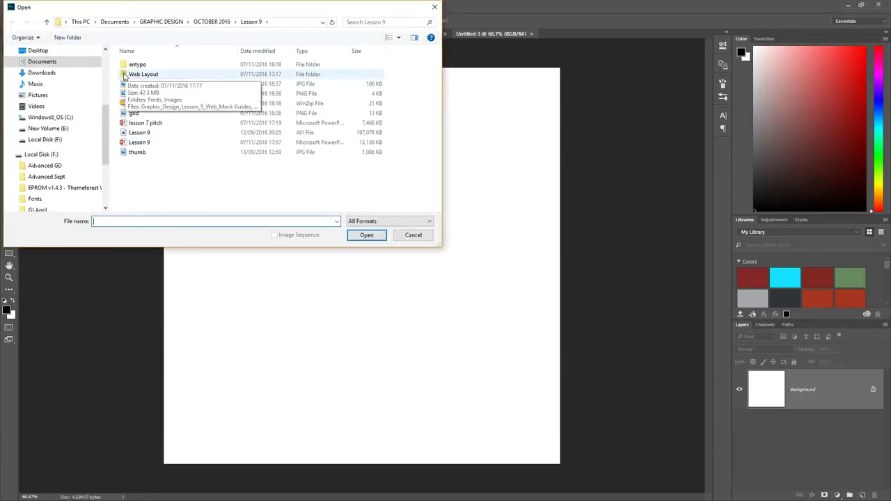
pyautogui.doubleClick(127, 77)
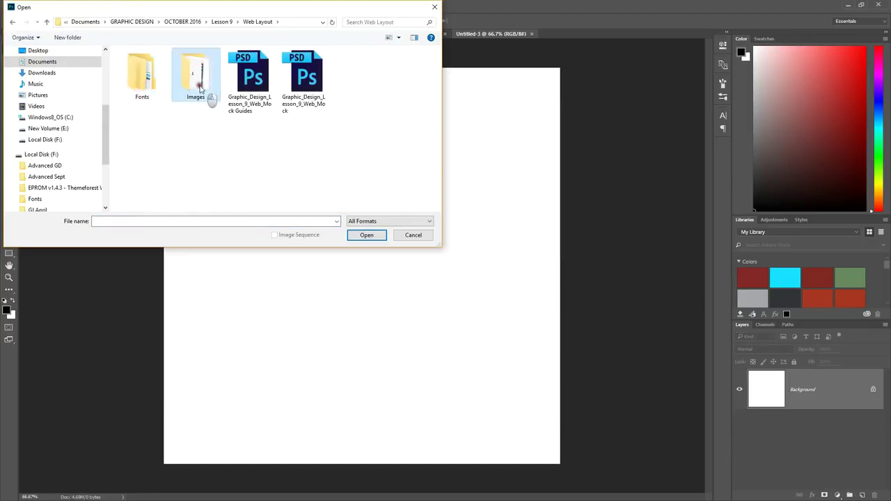
pyautogui.doubleClick(192, 76)
pyautogui.click(305, 103)
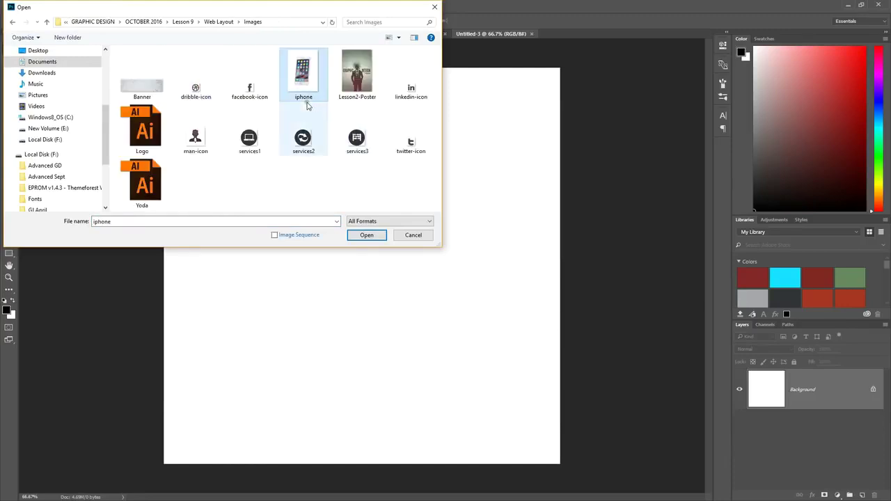
pyautogui.click(369, 234)
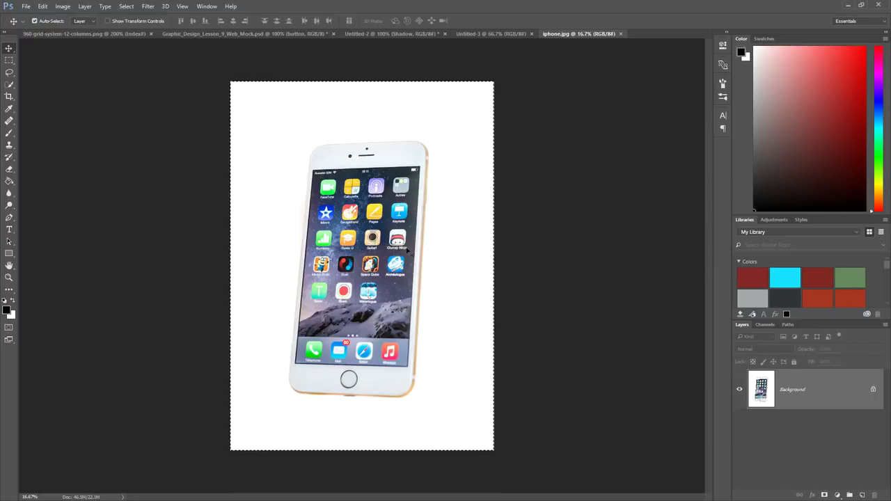
# - Copy the entire iPhone image and paste it into the new 1280 by 1280 pixel document
pyautogui.hotkey('ctrl', 'a')
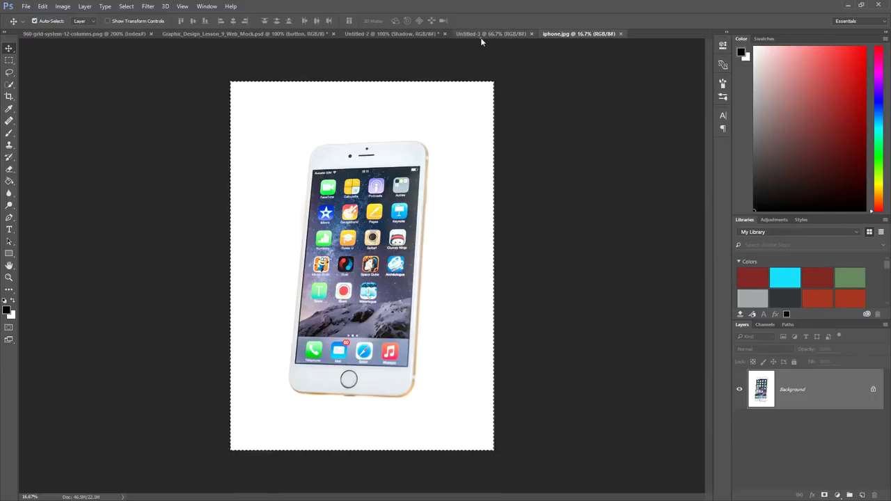
pyautogui.click(480, 38)
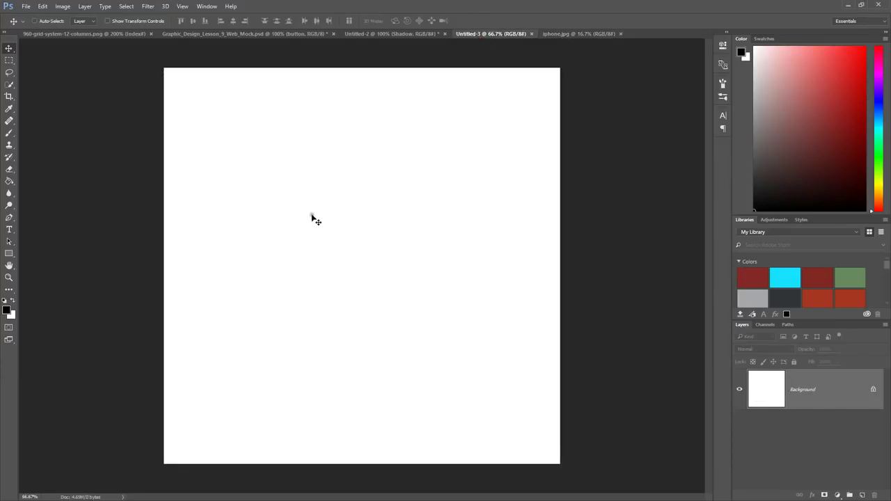
pyautogui.hotkey('ctrl', 'v')
pyautogui.moveTo(438, 289); pyautogui.dragTo(439, 289)
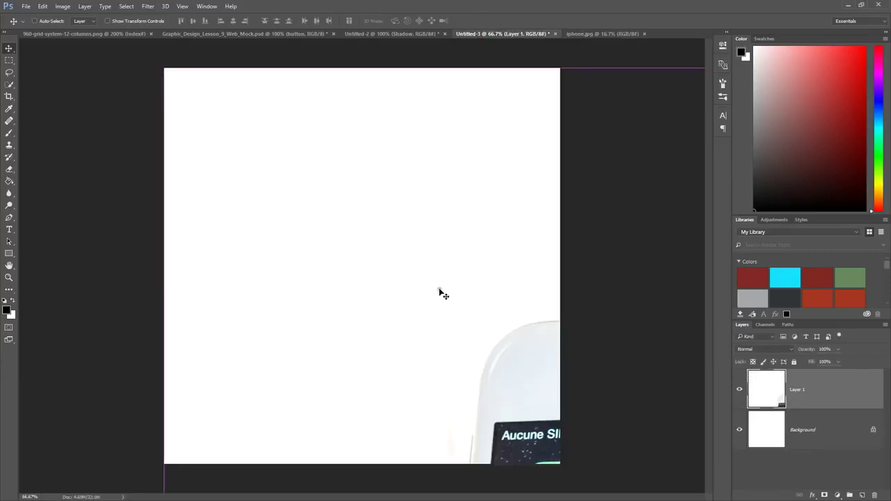
# - Scale the pasted iPhone layer proportionally to about 23%, centre it horizontally in the canvas's upper part, and apply the transformation
pyautogui.hotkey('ctrl', 't')
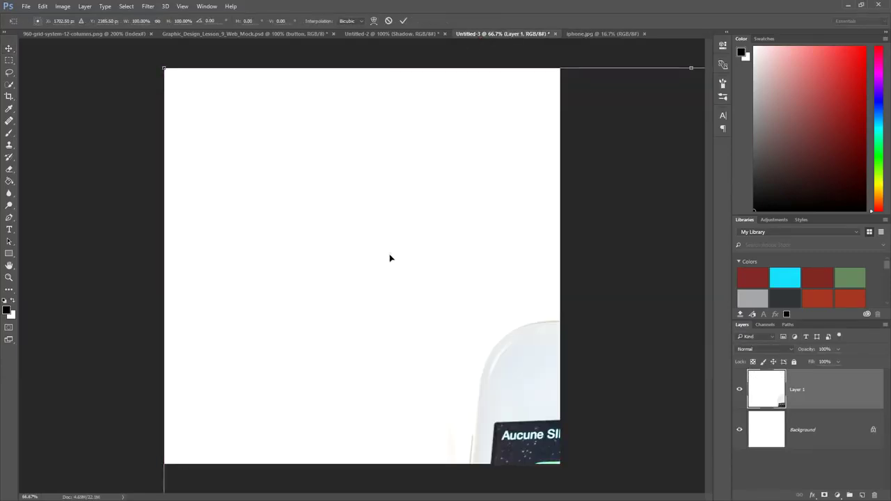
pyautogui.moveTo(162, 67); pyautogui.dragTo(391, 268)
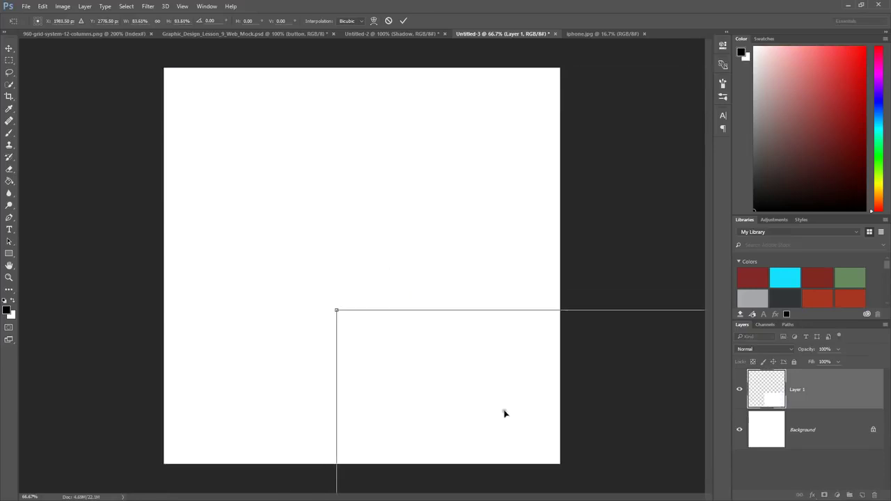
pyautogui.moveTo(503, 412); pyautogui.dragTo(257, 185)
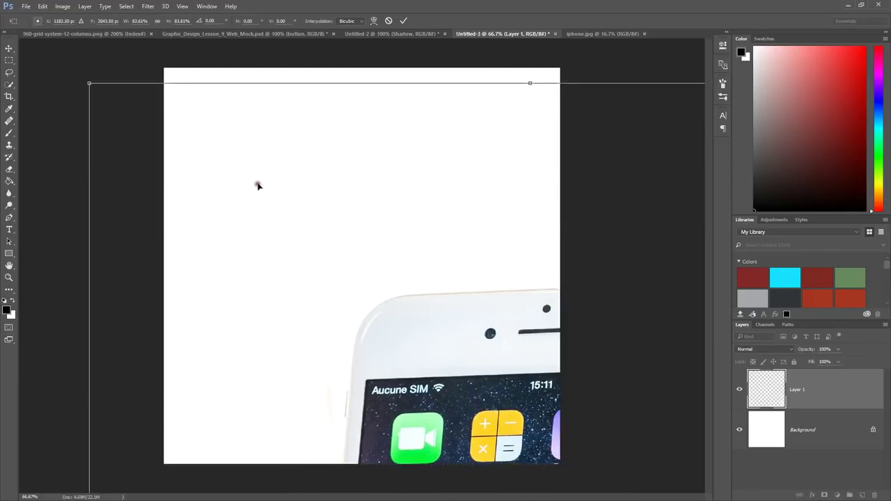
pyautogui.moveTo(89, 83); pyautogui.dragTo(325, 290)
pyautogui.moveTo(436, 352); pyautogui.dragTo(288, 167)
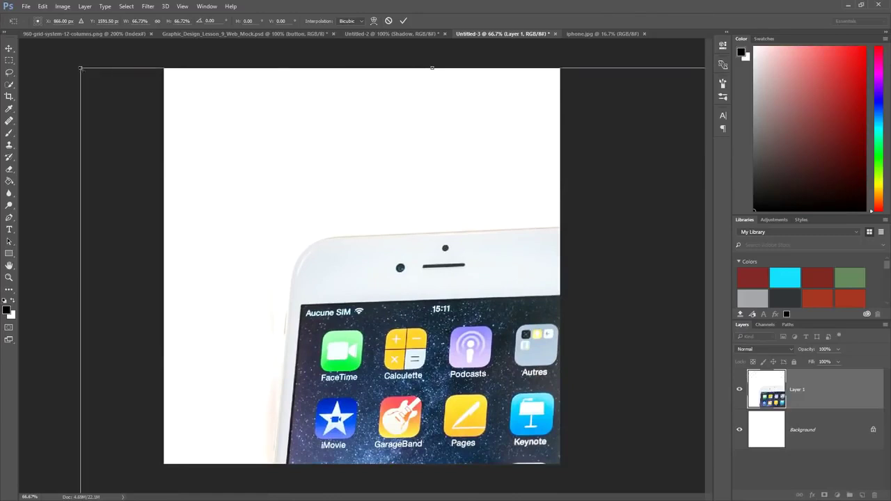
pyautogui.moveTo(81, 69); pyautogui.dragTo(367, 314)
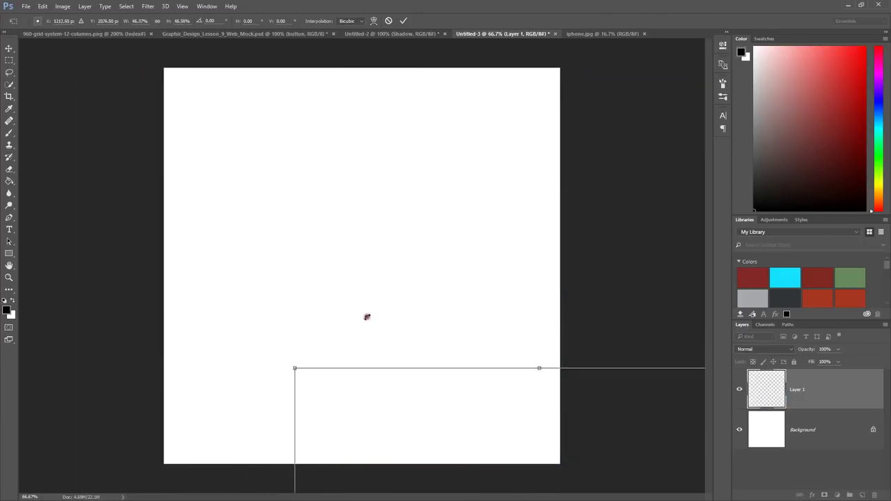
pyautogui.moveTo(529, 427); pyautogui.dragTo(285, 139)
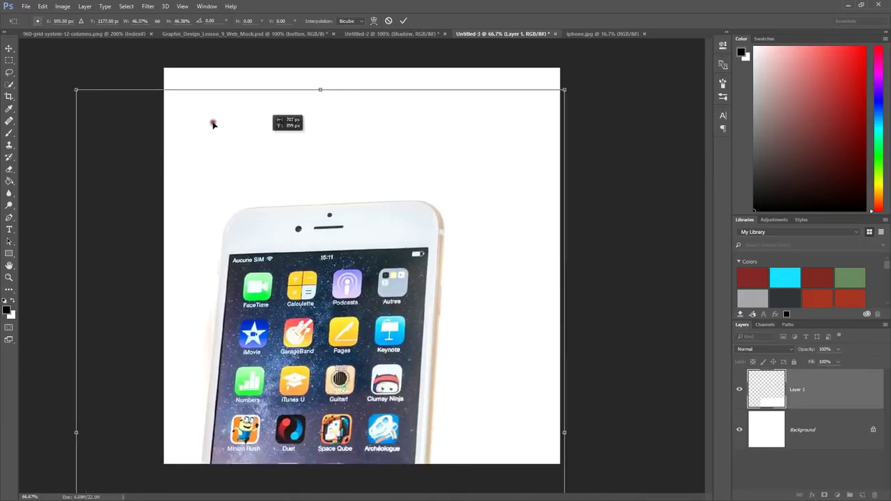
pyautogui.moveTo(76, 89); pyautogui.dragTo(280, 321)
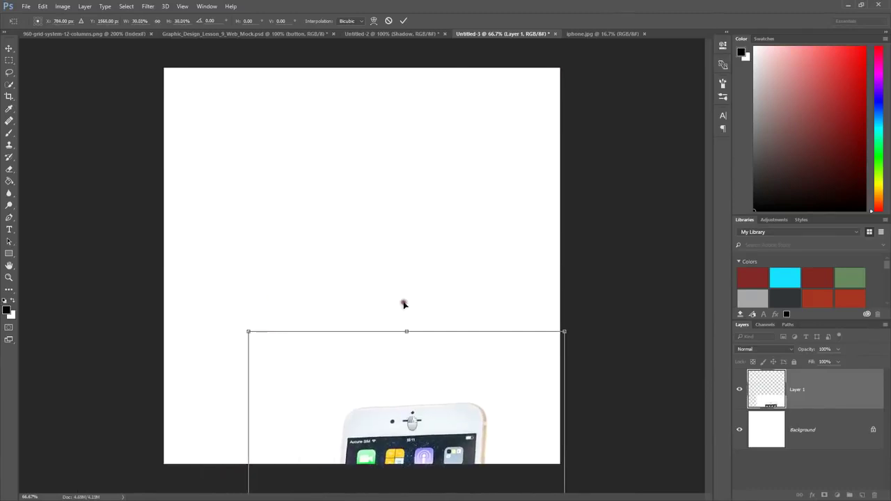
pyautogui.moveTo(400, 422); pyautogui.dragTo(338, 171)
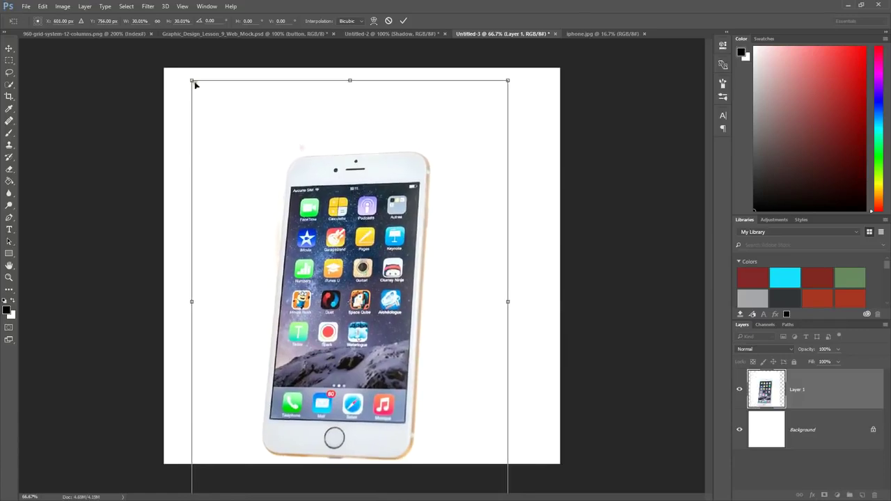
pyautogui.moveTo(194, 81); pyautogui.dragTo(265, 182)
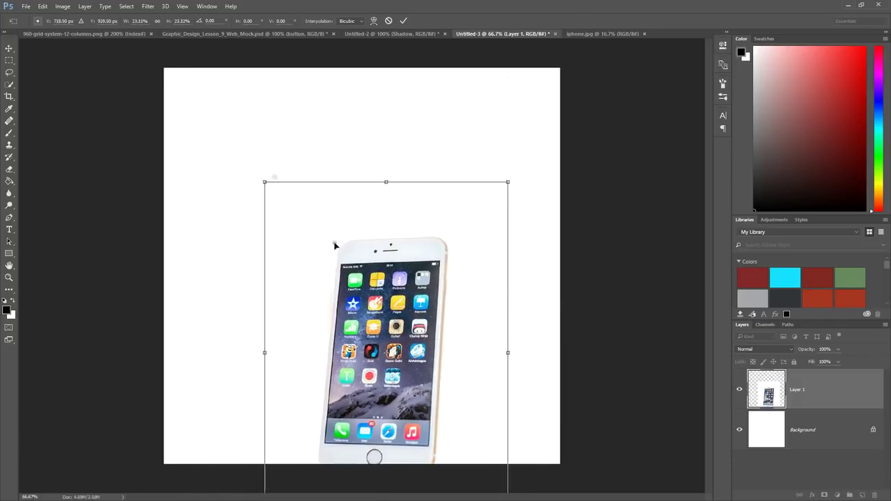
pyautogui.moveTo(405, 378); pyautogui.dragTo(380, 240)
pyautogui.click(9, 48)
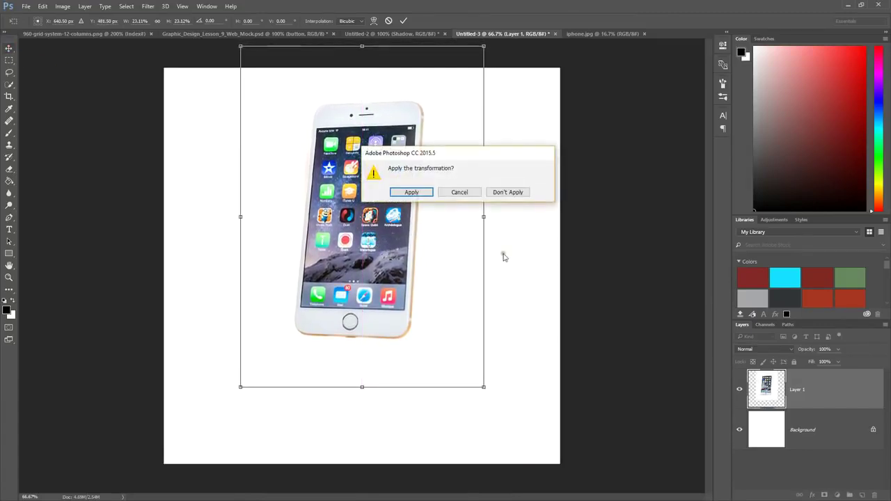
pyautogui.press('Return')
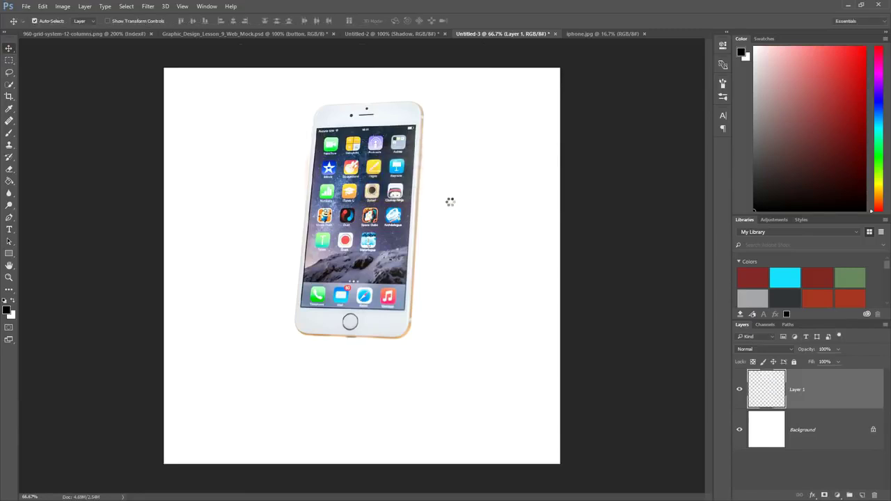
# - Hide the Background layer, then select the white area around the phone with the Magic Wand, delete it and deselect
pyautogui.click(739, 431)
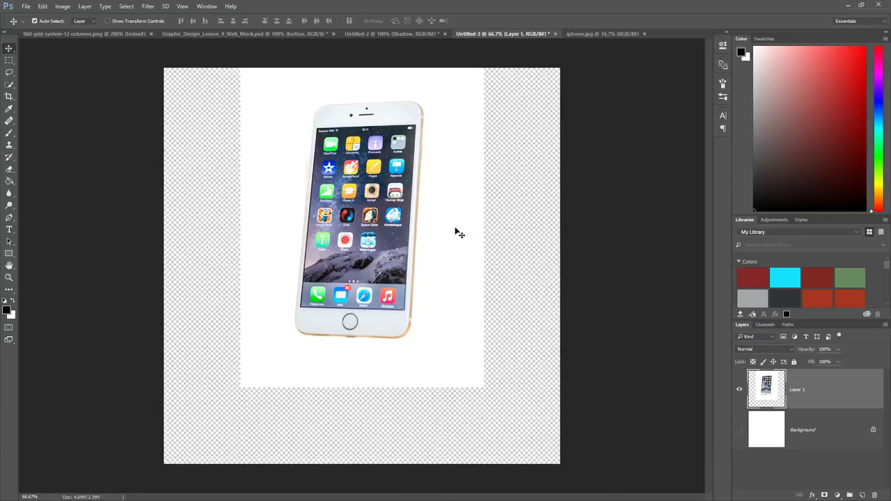
pyautogui.click(10, 72)
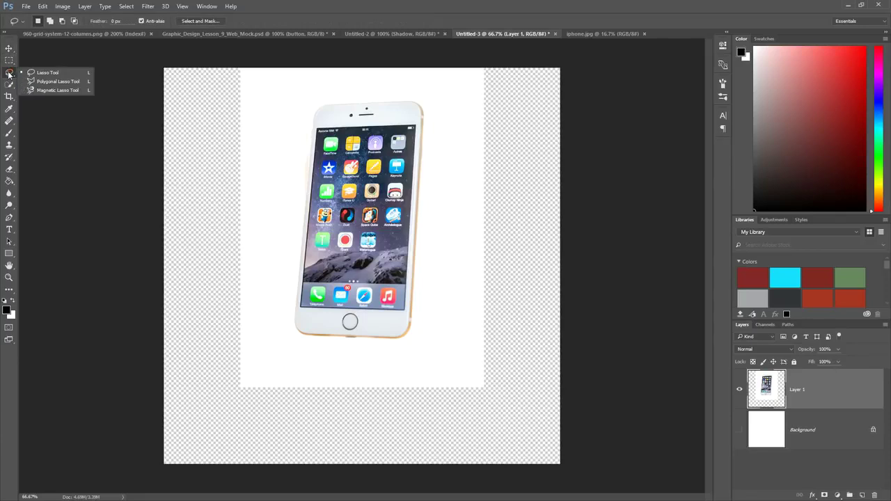
pyautogui.click(9, 84)
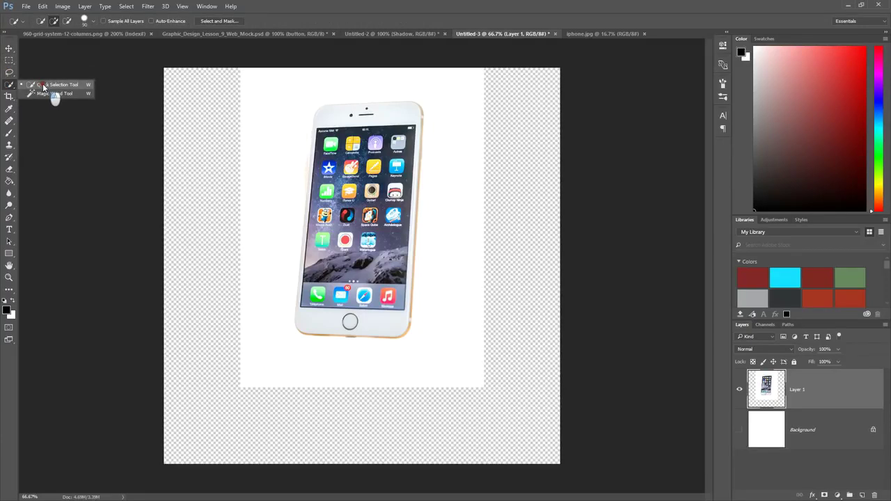
pyautogui.click(43, 84)
pyautogui.click(11, 73)
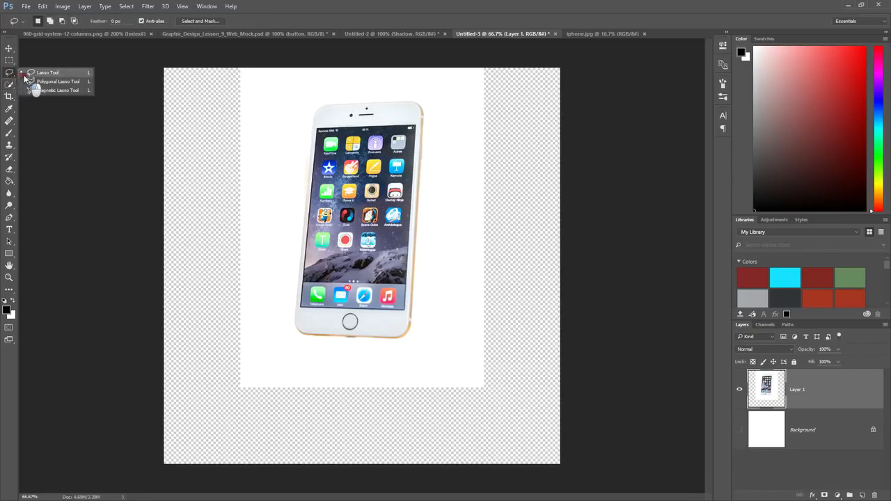
pyautogui.click(24, 75)
pyautogui.click(11, 86)
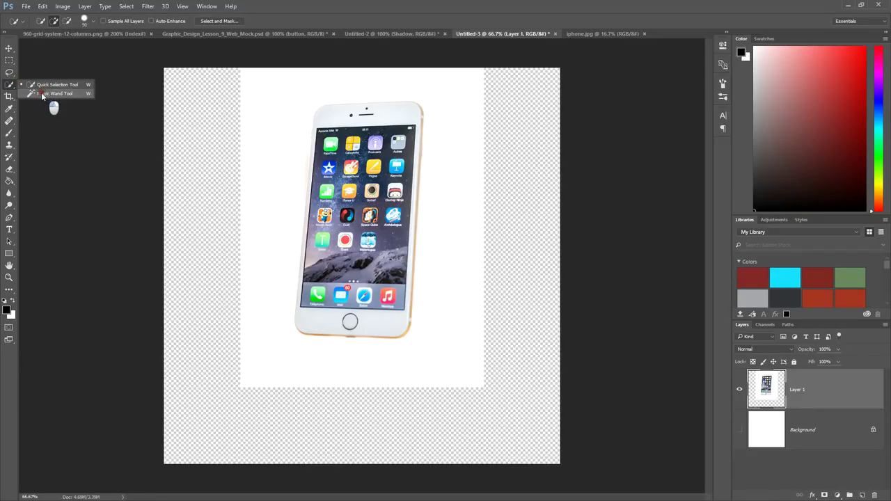
pyautogui.click(42, 95)
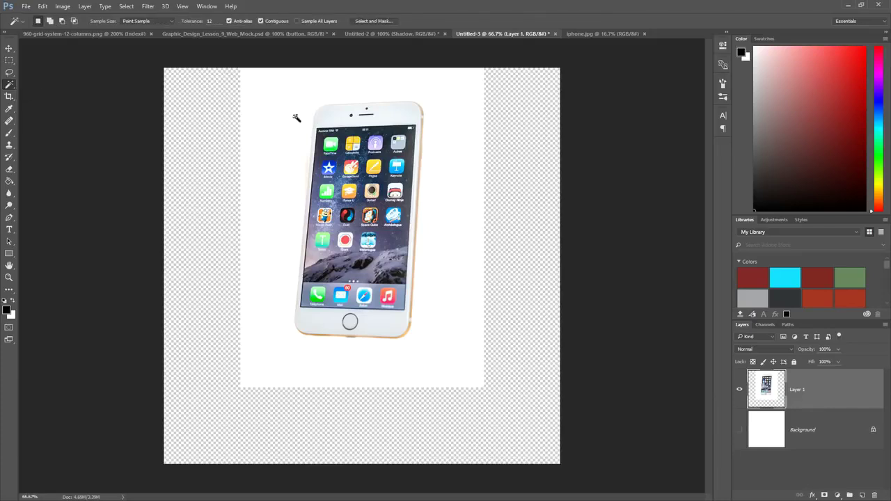
pyautogui.click(272, 113)
pyautogui.press('Delete')
pyautogui.hotkey('ctrl', 'd')
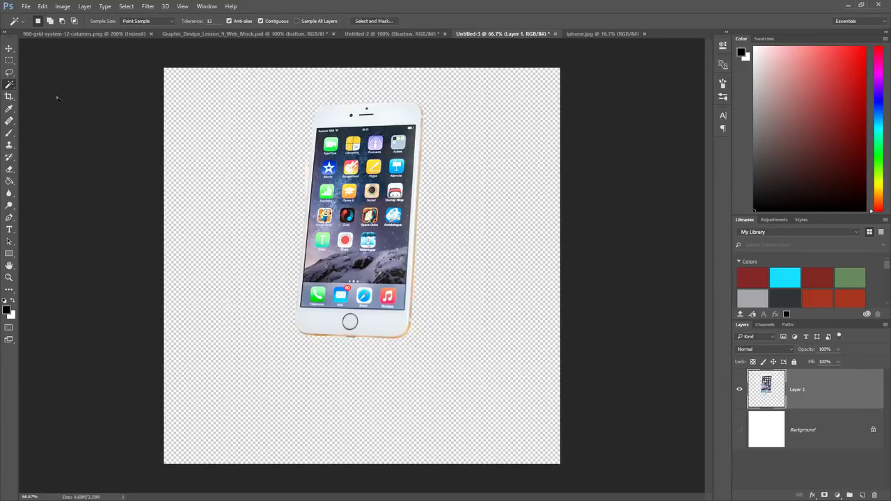
# - Outline a small area beside the phone's upper-left edge with the Polygonal Lasso and clear the selection
pyautogui.click(9, 277)
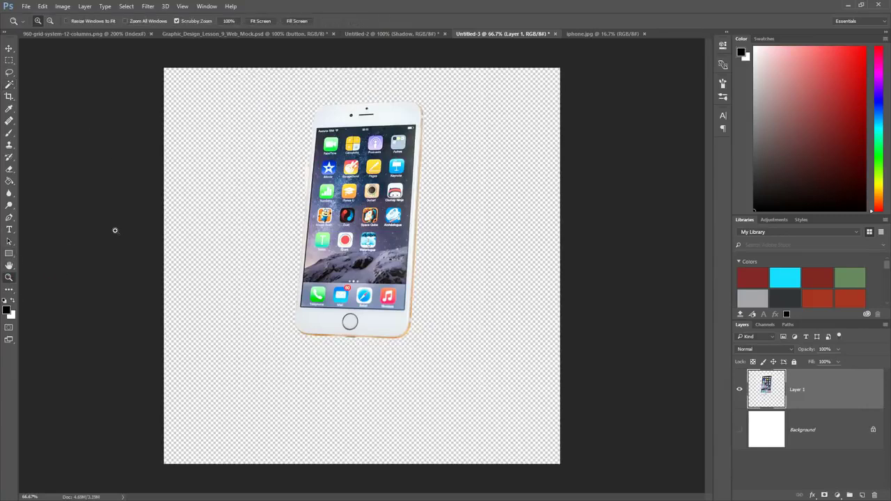
pyautogui.click(384, 215)
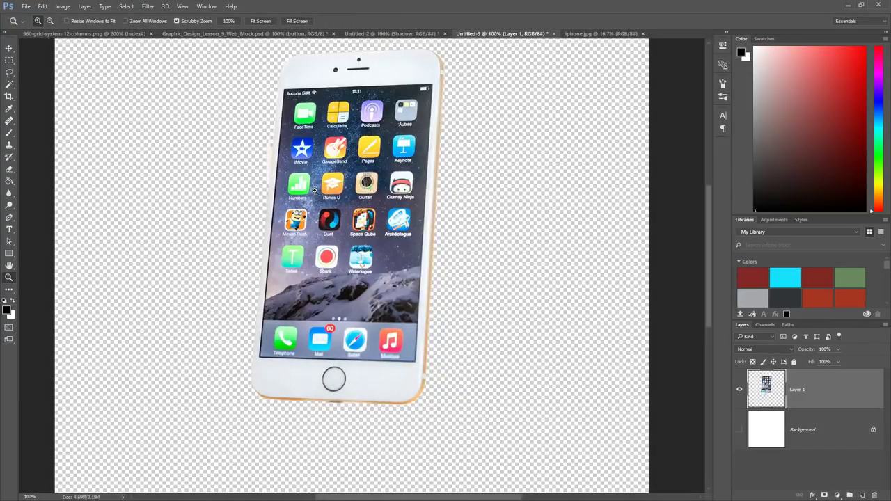
pyautogui.click(8, 73)
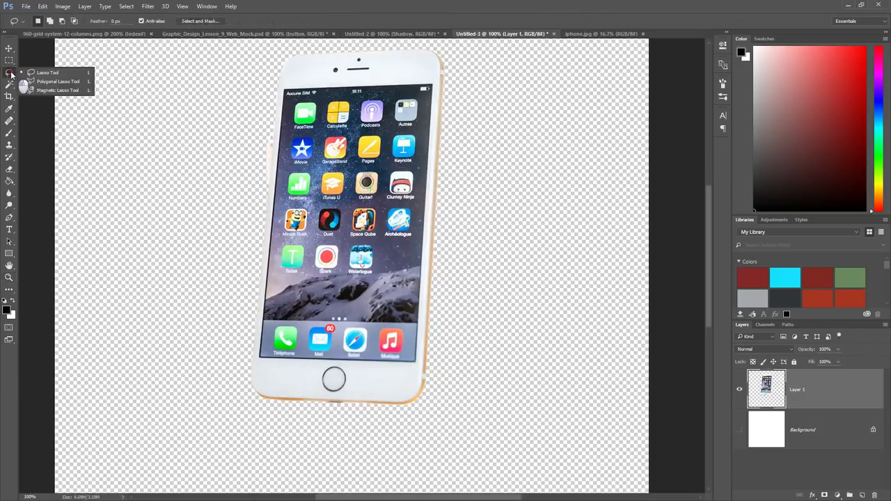
pyautogui.click(57, 82)
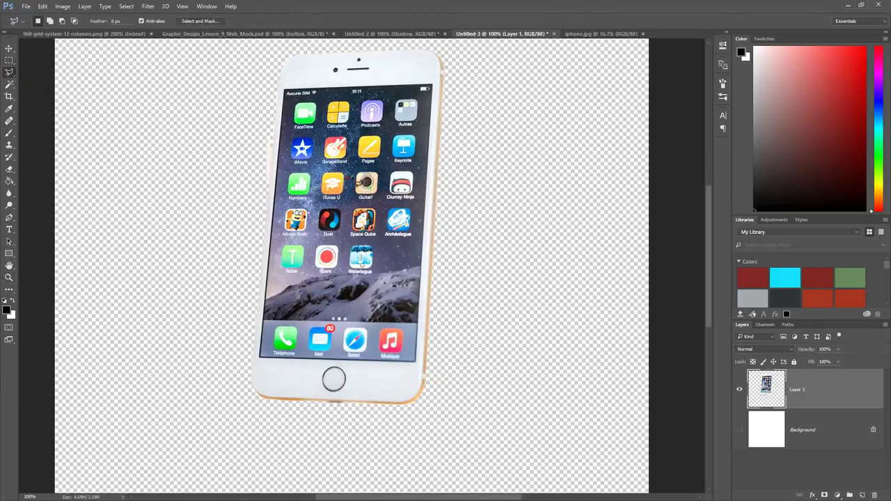
pyautogui.click(274, 131)
pyautogui.click(268, 208)
pyautogui.click(245, 142)
pyautogui.click(273, 130)
pyautogui.hotkey('ctrl', 'd')
pyautogui.click(9, 277)
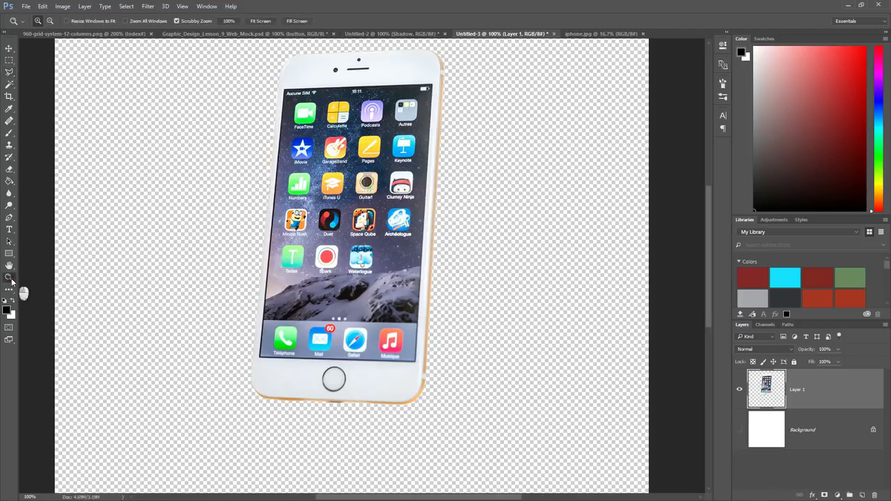
pyautogui.keyDown('alt'); pyautogui.click(272, 271); pyautogui.keyUp('alt')
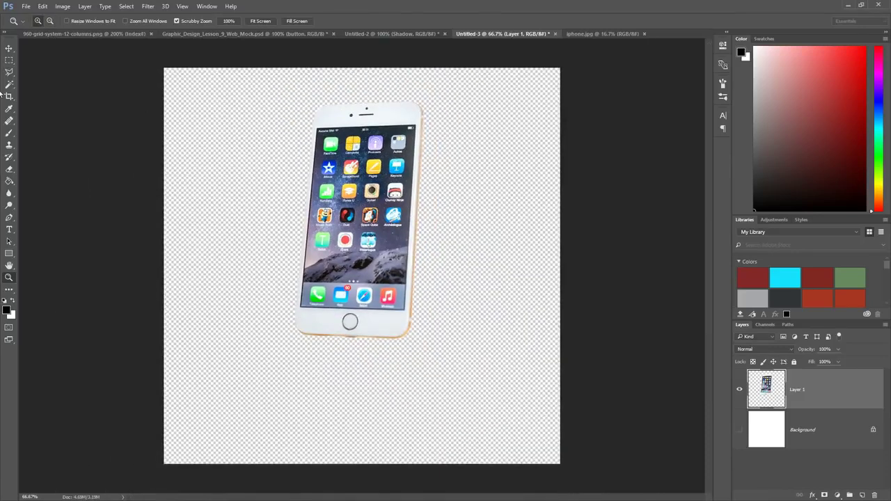
# - Show the Background layer again and rename the phone's layer Phone
pyautogui.click(9, 48)
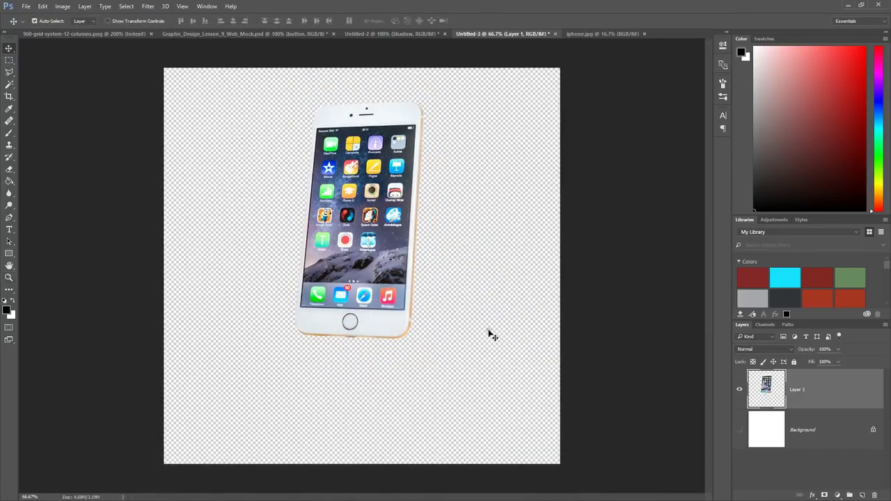
pyautogui.click(739, 431)
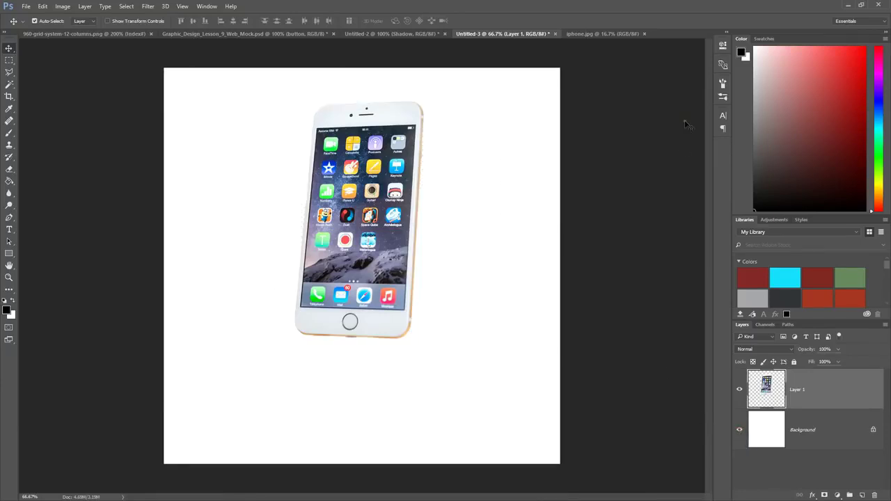
pyautogui.doubleClick(798, 392)
pyautogui.click(643, 391)
# - Duplicate the Phone layer as a layer named Reflection, placed between Phone and Background
pyautogui.click(767, 387)
pyautogui.hotkey('ctrl', 'j')
pyautogui.doubleClick(799, 392)
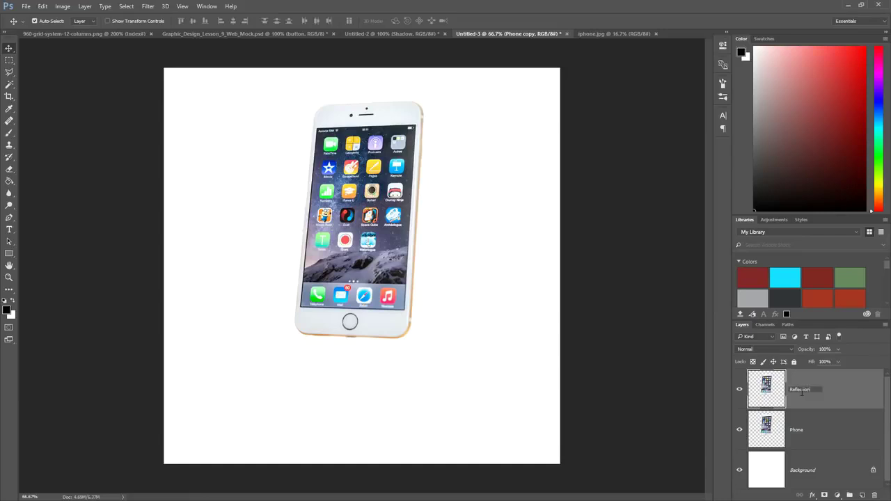
pyautogui.write('Reflection')
pyautogui.click(582, 317)
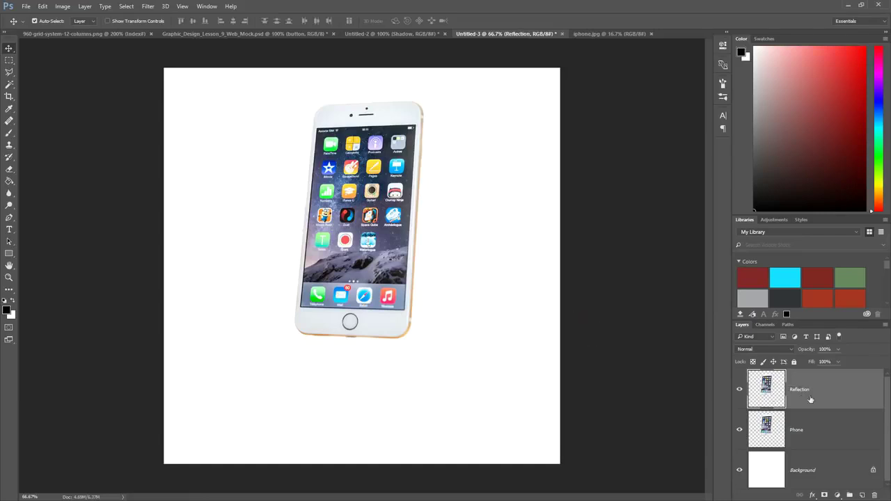
pyautogui.moveTo(807, 387); pyautogui.dragTo(800, 441)
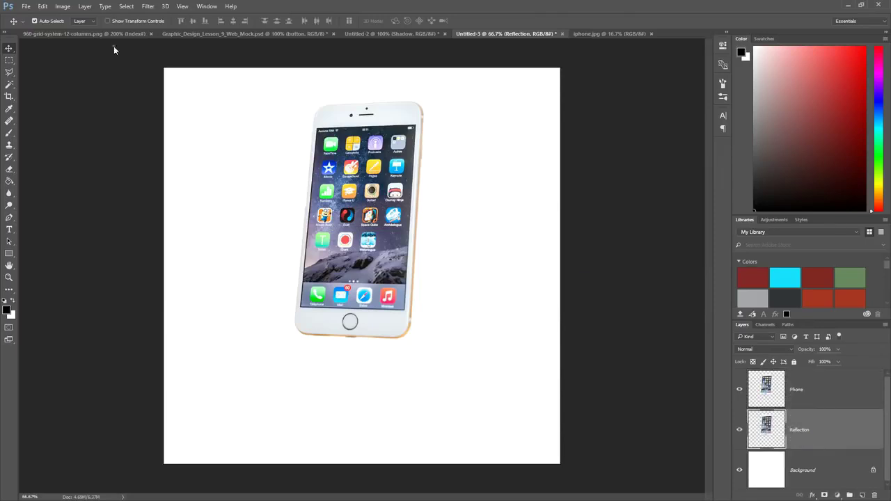
# - Flip the Reflection layer vertically and move it straight down so the mirrored phone sits just beneath the original
pyautogui.click(42, 6)
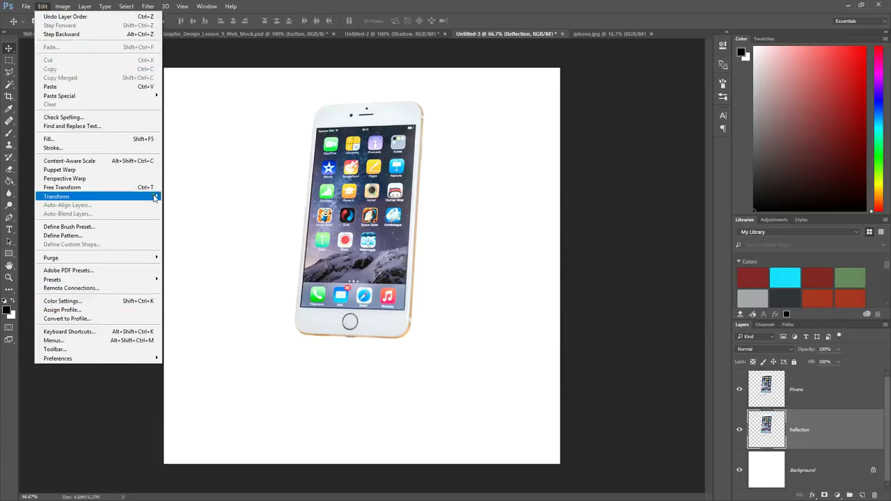
pyautogui.moveTo(155, 198)
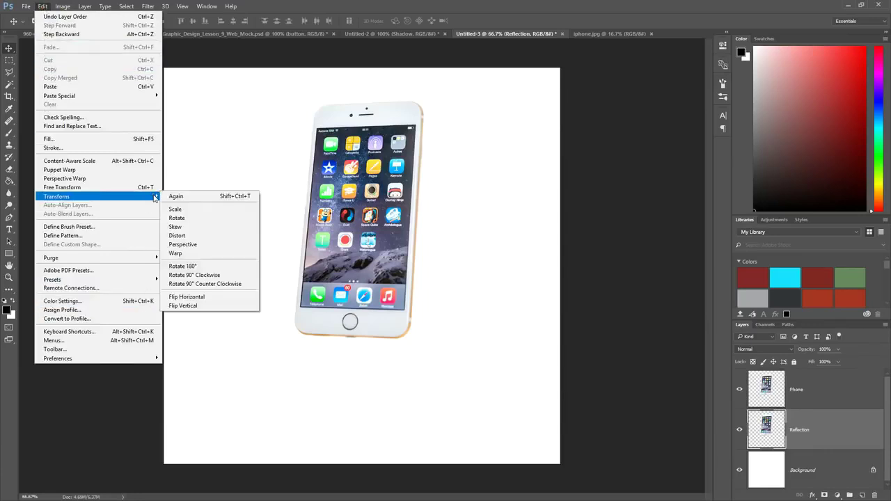
pyautogui.click(195, 311)
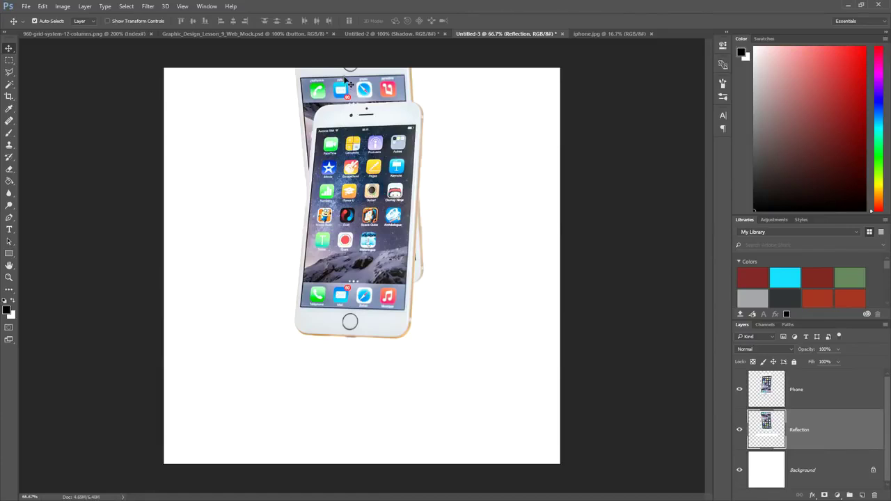
pyautogui.moveTo(348, 85); pyautogui.dragTo(345, 371)
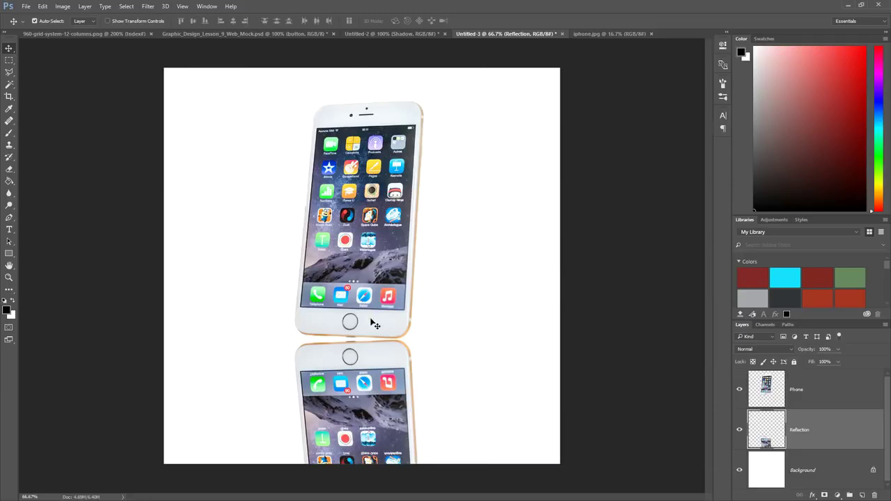
# - Distort the Reflection layer's upper corners so its edge meets the phone's slanted base, and apply the transformation
pyautogui.click(44, 7)
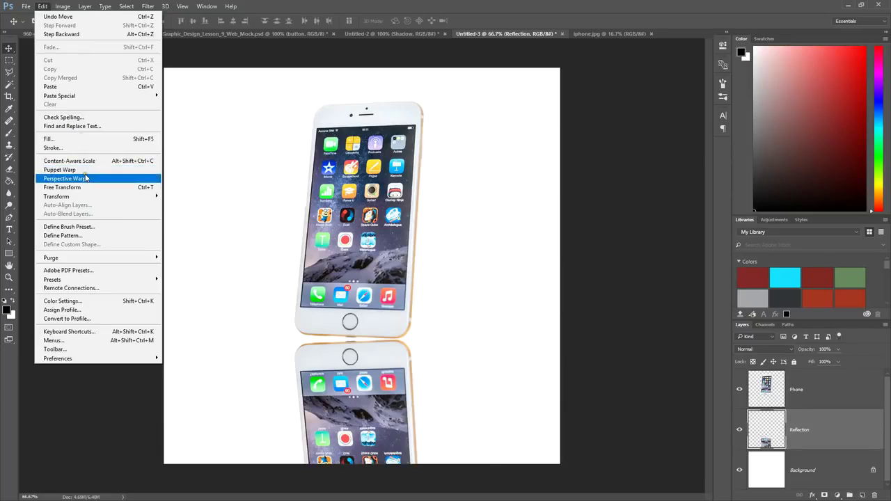
pyautogui.moveTo(133, 195)
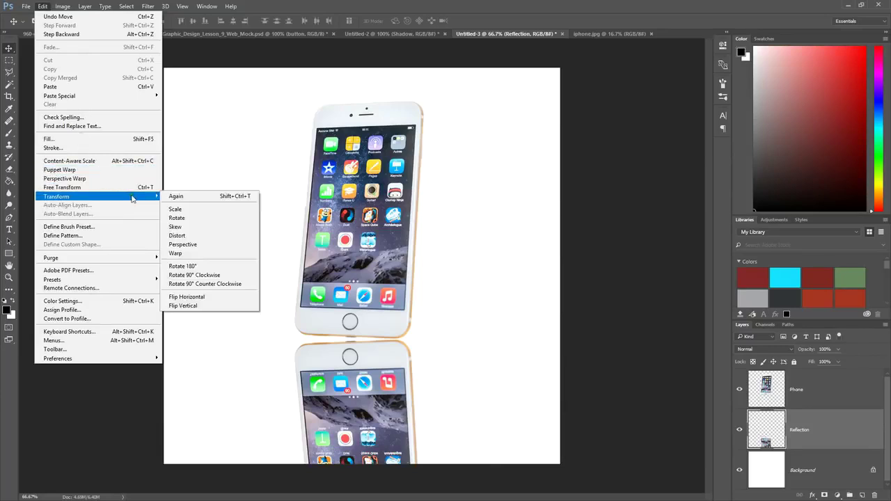
pyautogui.click(176, 236)
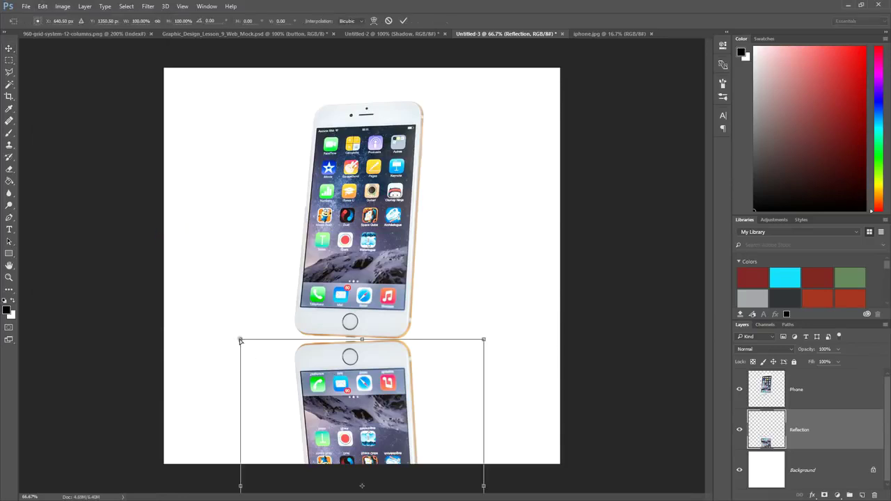
pyautogui.moveTo(240, 340); pyautogui.dragTo(234, 326)
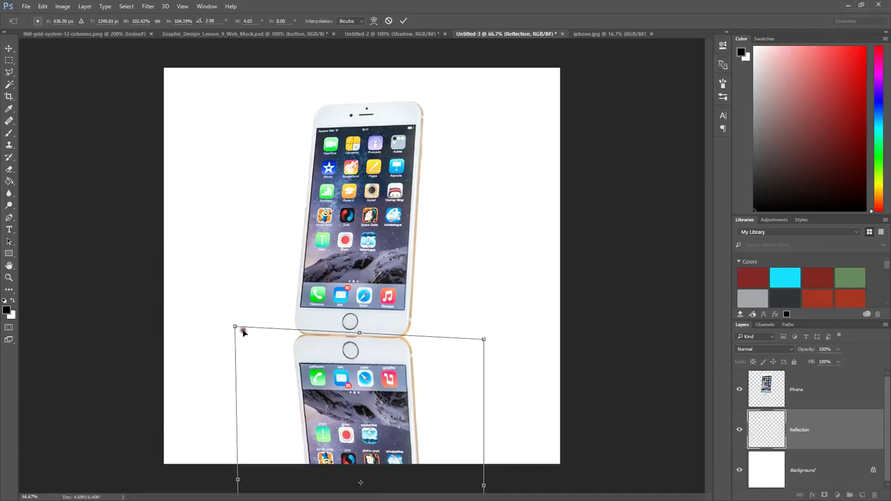
pyautogui.moveTo(486, 341); pyautogui.dragTo(481, 344)
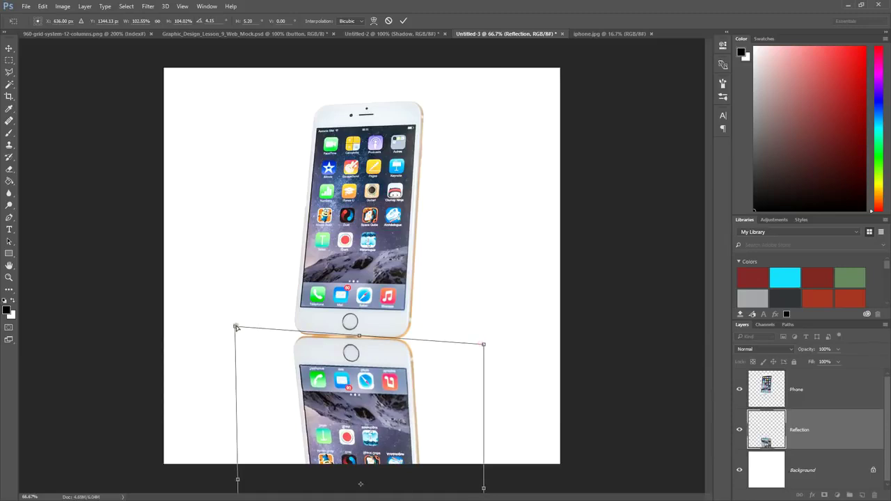
pyautogui.moveTo(236, 326); pyautogui.dragTo(236, 325)
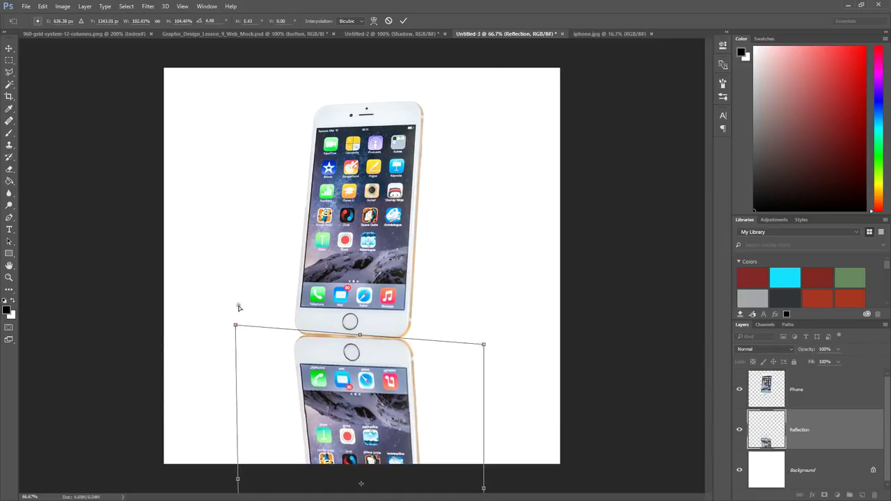
pyautogui.click(10, 48)
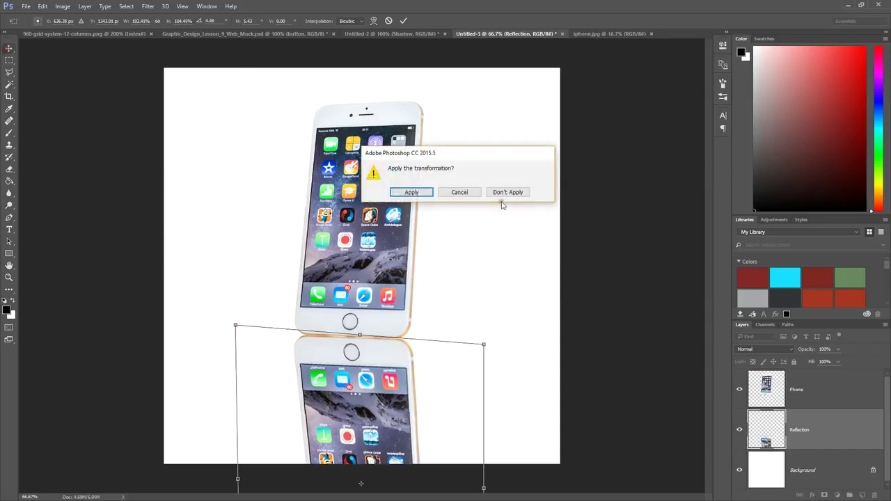
pyautogui.click(411, 193)
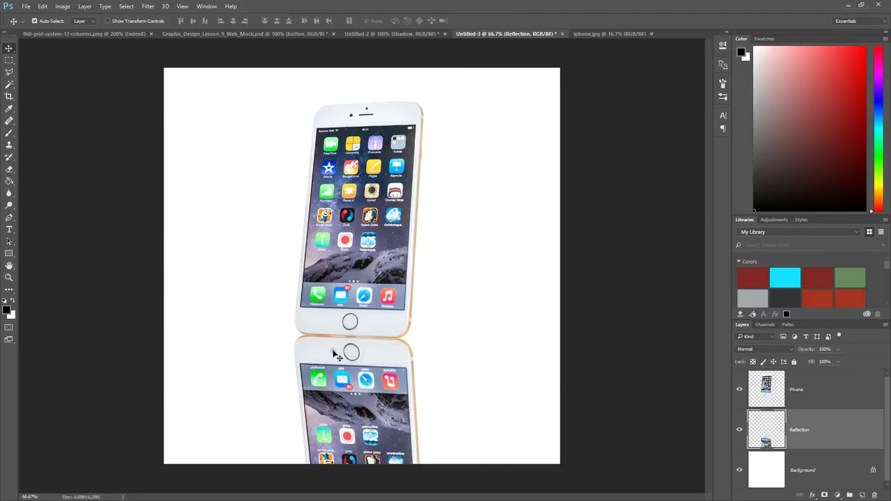
# - Apply a Gaussian Blur with a radius of 5.0 pixels to the Reflection layer, comparing stronger blur in the preview
pyautogui.click(148, 7)
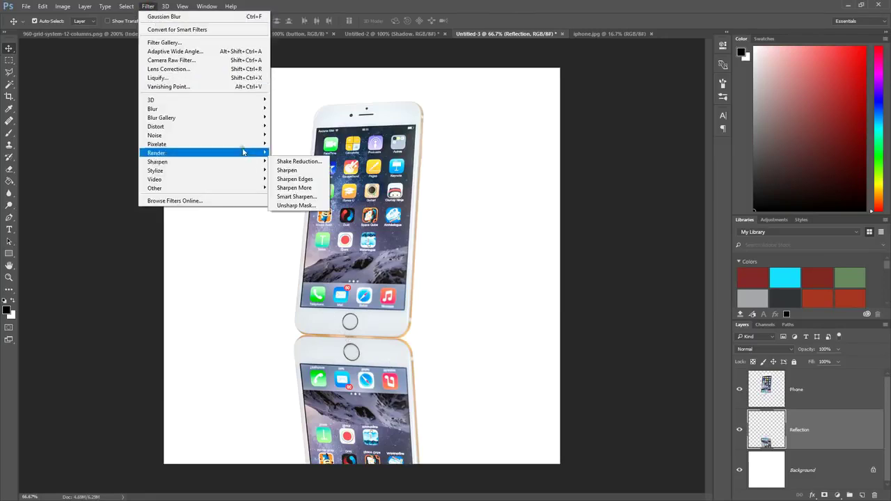
pyautogui.moveTo(220, 111)
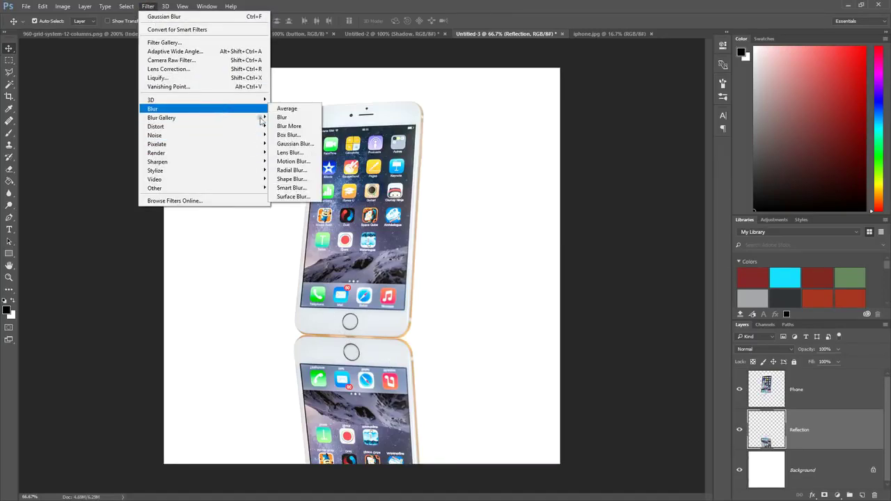
pyautogui.click(288, 144)
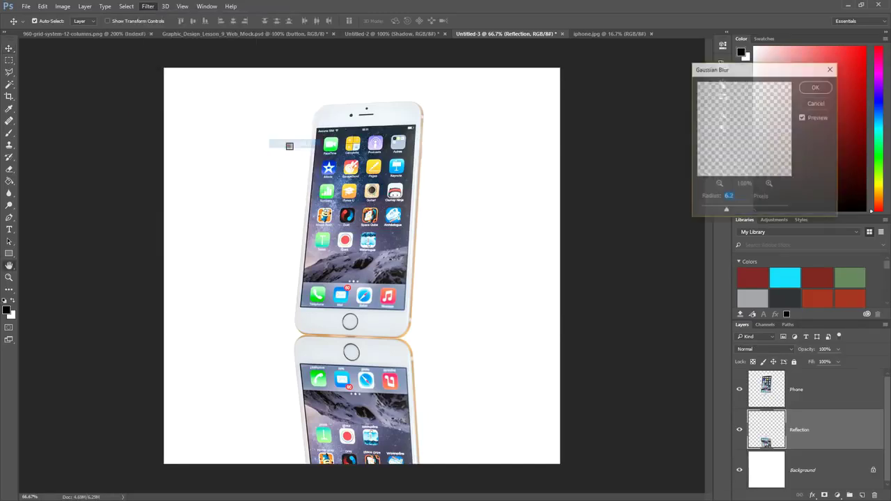
pyautogui.moveTo(760, 72); pyautogui.dragTo(533, 91)
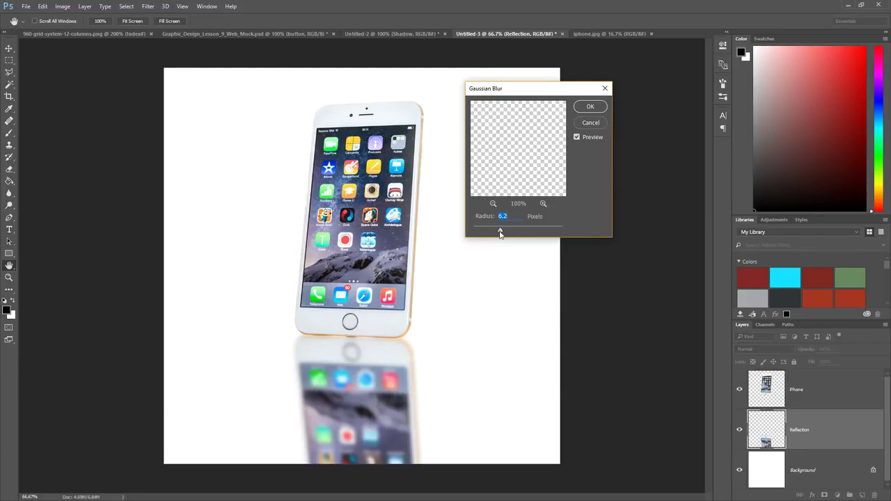
pyautogui.moveTo(499, 232); pyautogui.dragTo(519, 240)
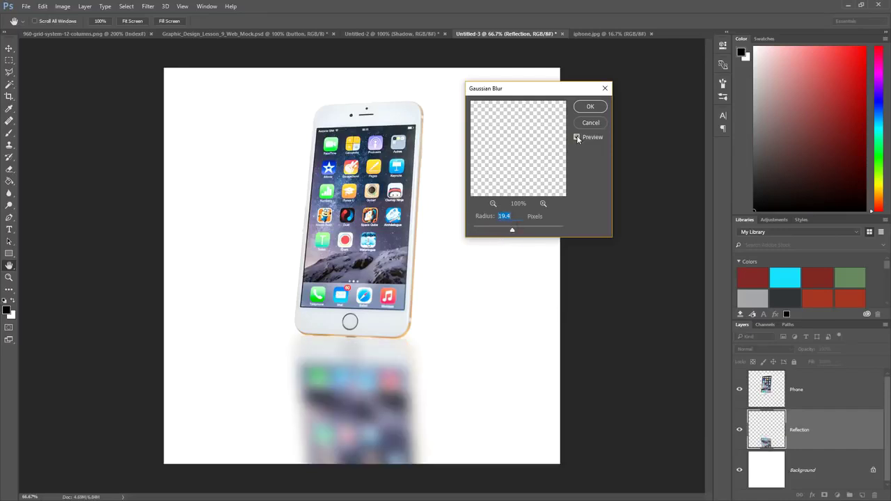
pyautogui.click(577, 138)
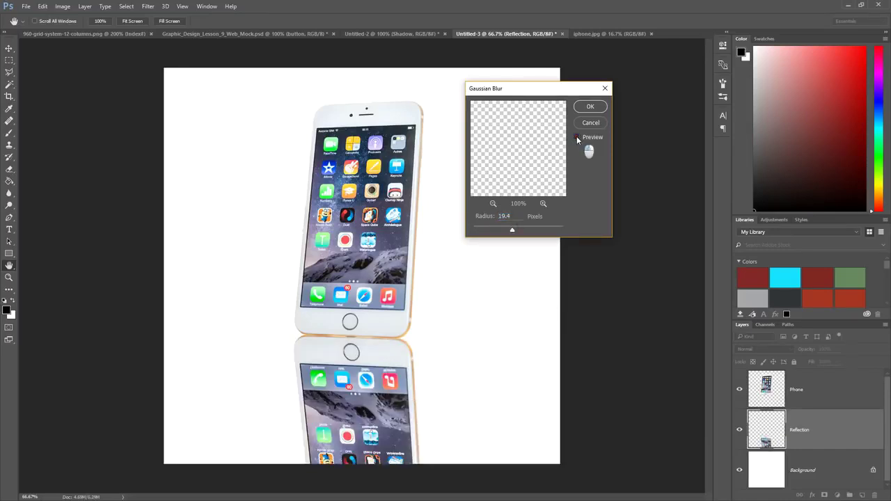
pyautogui.click(576, 137)
pyautogui.click(576, 137)
pyautogui.click(576, 137)
pyautogui.moveTo(512, 231); pyautogui.dragTo(497, 235)
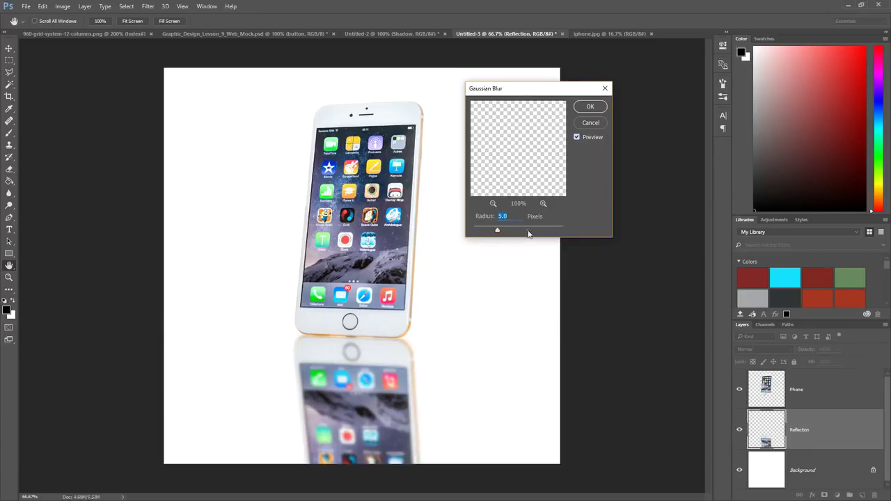
pyautogui.click(589, 106)
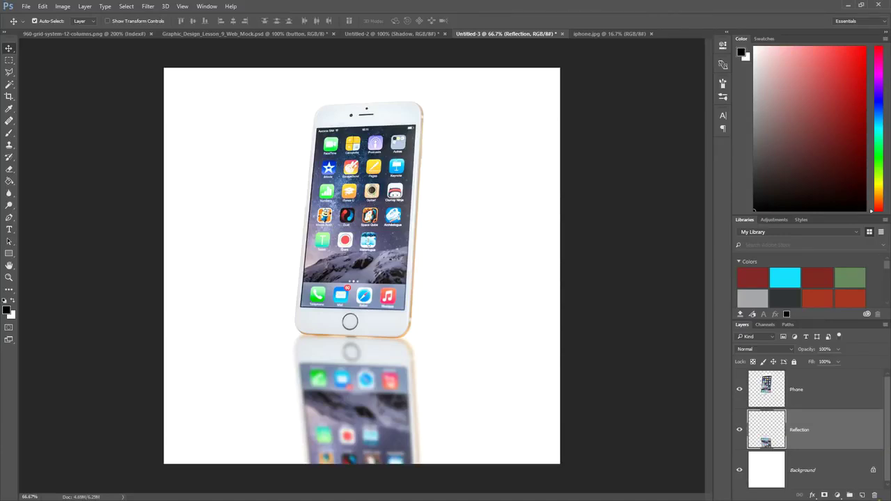
# - Add a new layer named Gradient between the Phone and Reflection layers
pyautogui.click(862, 496)
pyautogui.doubleClick(797, 430)
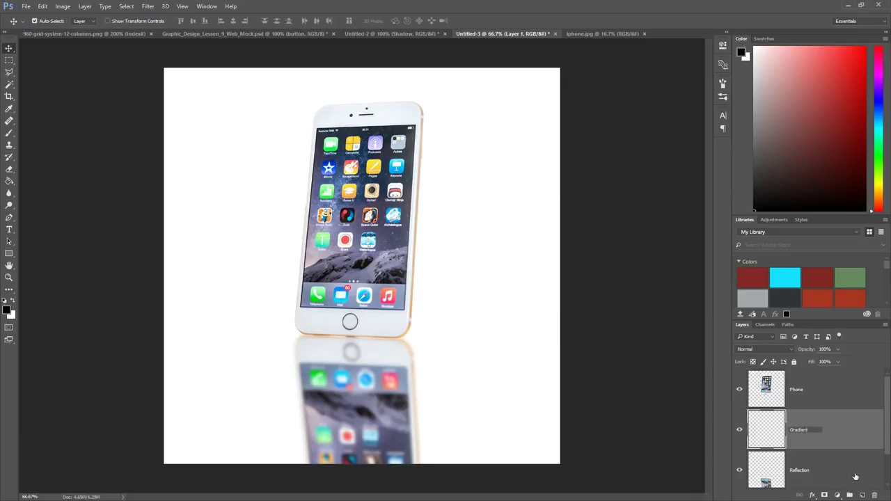
pyautogui.press('Return')
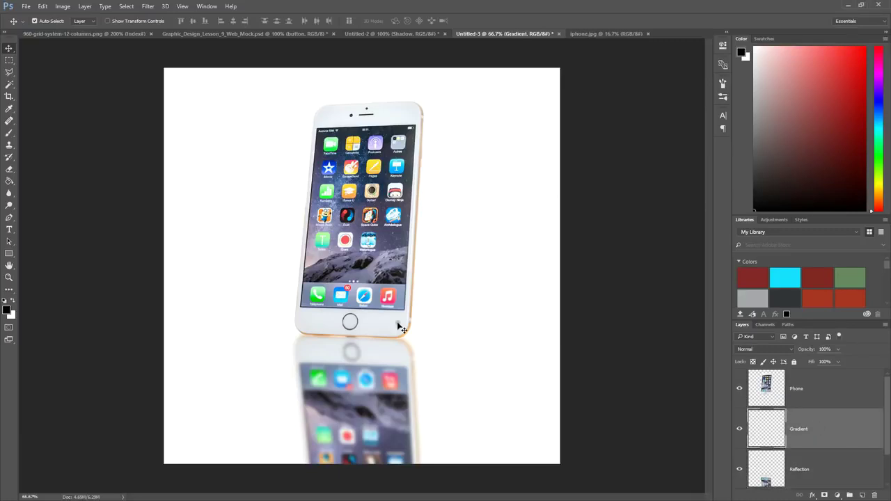
# - Make white the foreground colour and set the Gradient tool to a linear white-to-transparent gradient
pyautogui.click(13, 301)
pyautogui.click(9, 181)
pyautogui.click(44, 183)
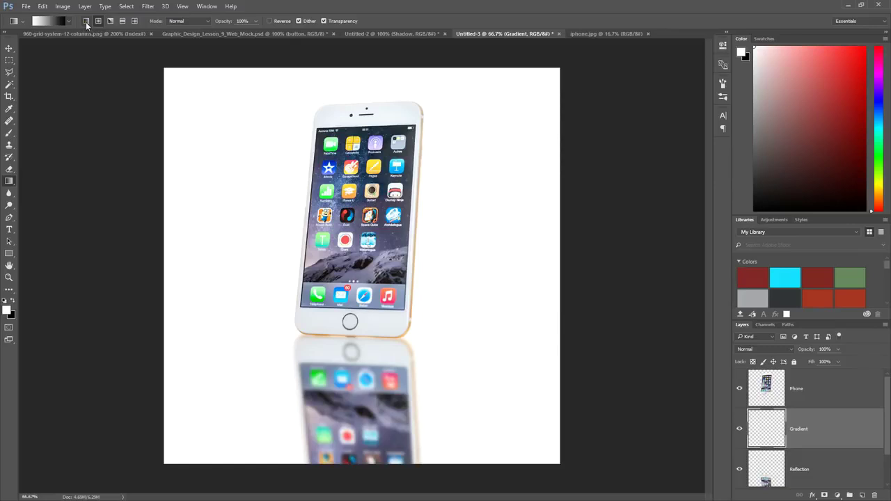
pyautogui.click(86, 21)
pyautogui.click(68, 23)
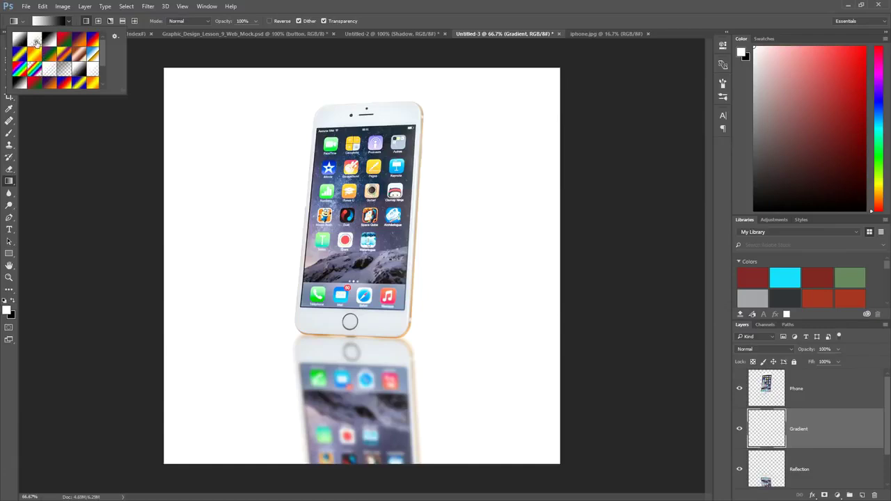
pyautogui.click(35, 41)
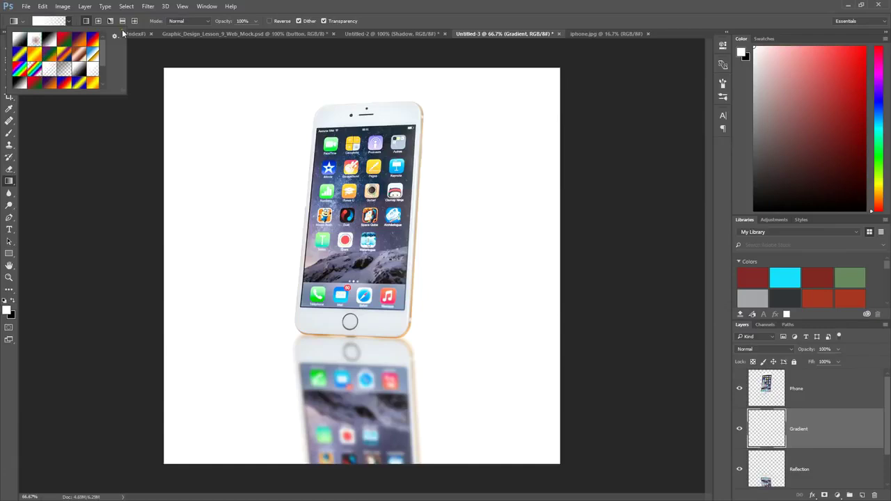
pyautogui.click(376, 4)
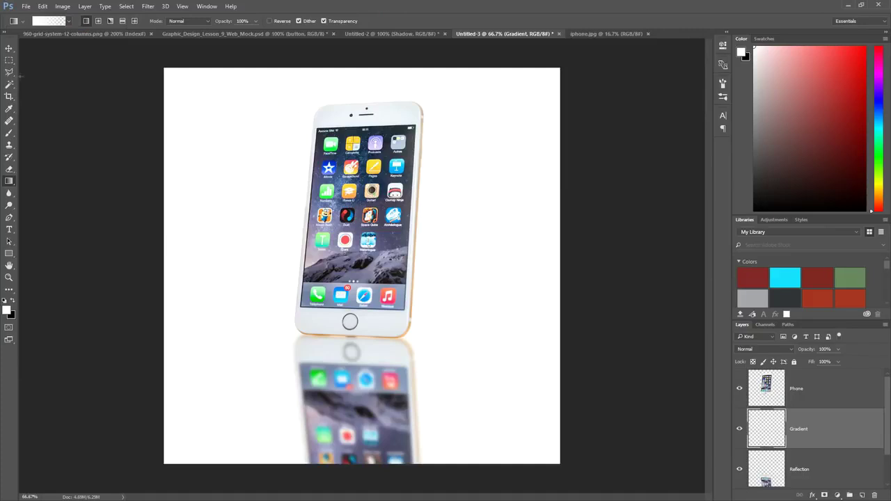
# - Make a rectangular selection across the full canvas width, from just above the phone's base down to the bottom edge
pyautogui.click(10, 61)
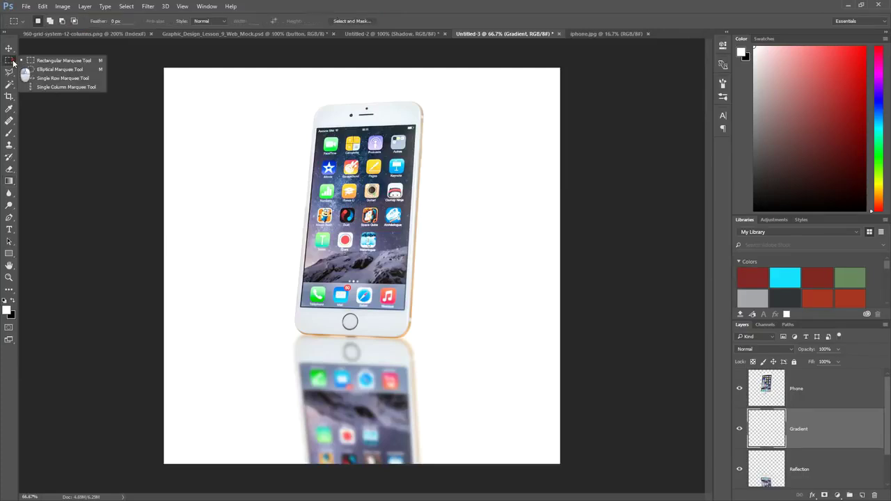
pyautogui.click(59, 63)
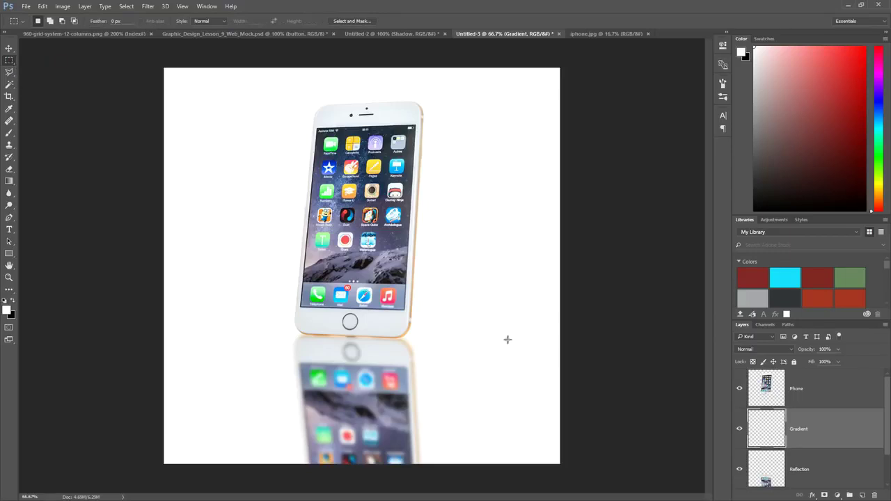
pyautogui.moveTo(499, 373); pyautogui.dragTo(612, 420)
pyautogui.click(609, 412)
pyautogui.moveTo(569, 472); pyautogui.dragTo(153, 330)
pyautogui.moveTo(153, 330); pyautogui.dragTo(571, 476)
# - Fill the selection on the Gradient layer with the white gradient, fading upward from near the canvas bottom, and deselect
pyautogui.click(9, 180)
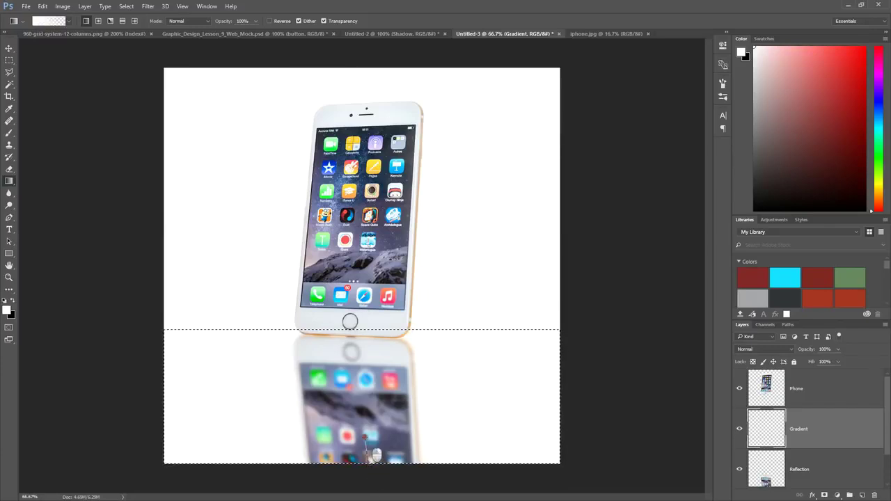
pyautogui.moveTo(365, 436); pyautogui.dragTo(347, 295)
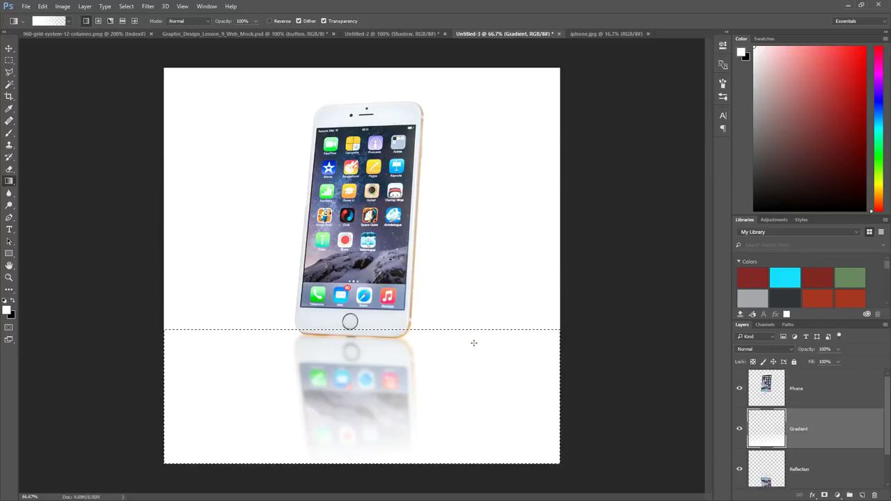
pyautogui.click(9, 48)
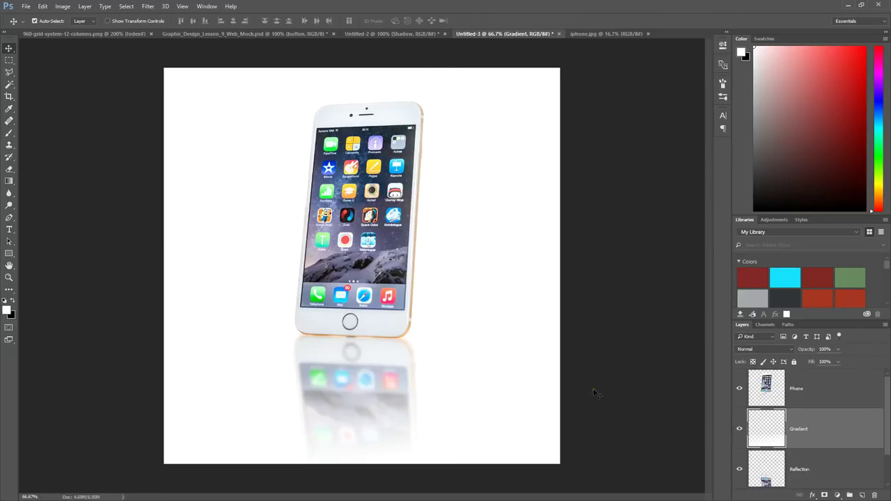
# - Add a new empty layer between the Phone and Gradient layers
pyautogui.click(823, 392)
pyautogui.click(820, 441)
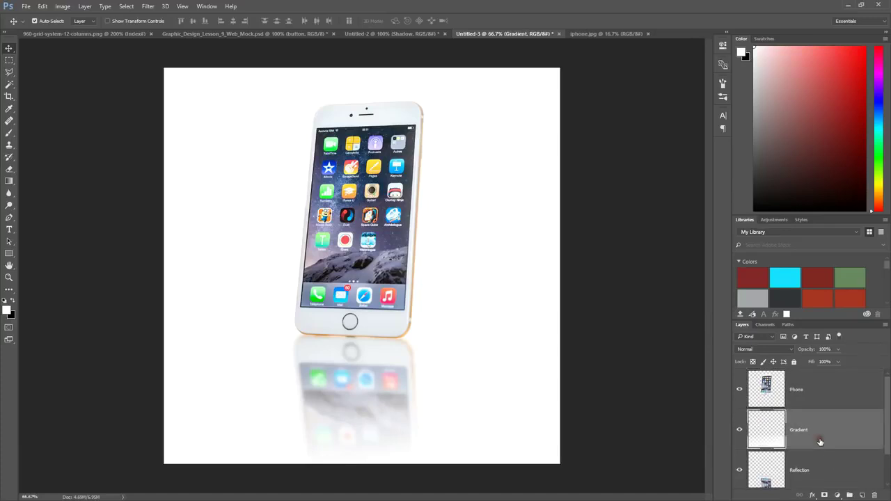
pyautogui.click(862, 495)
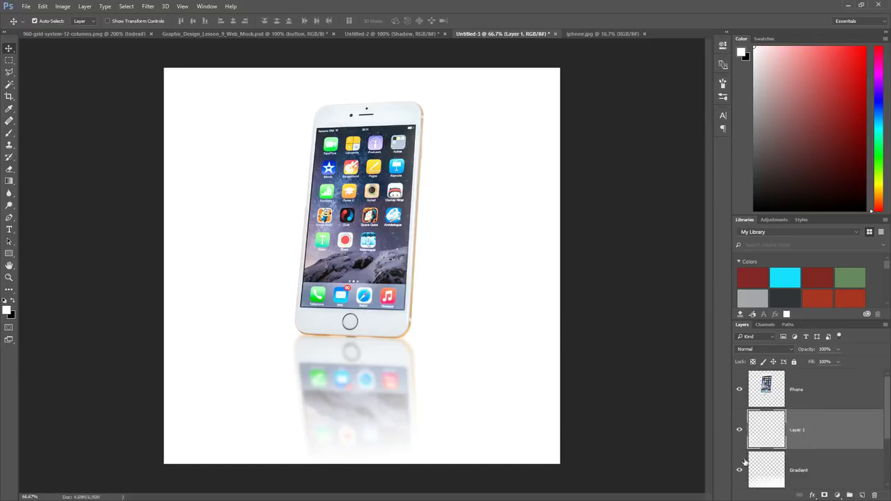
# - Hide the Gradient and Reflection layers
pyautogui.scroll(-2, 888, 432)
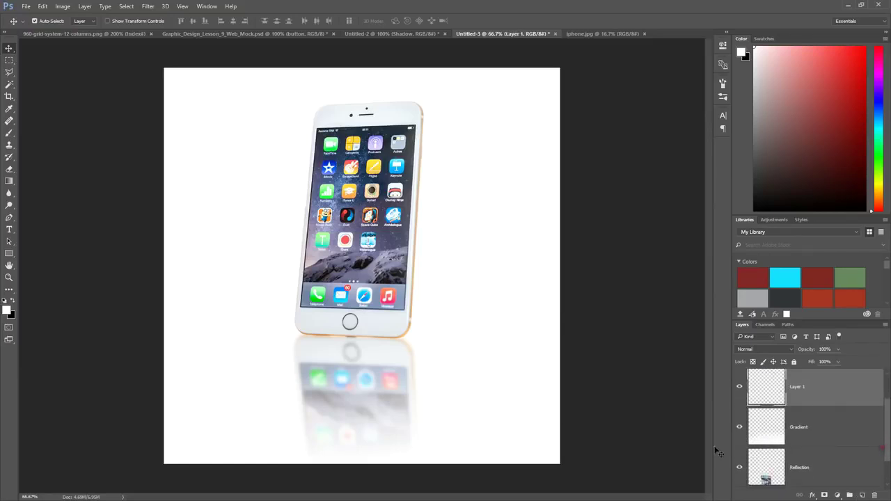
pyautogui.click(739, 427)
pyautogui.click(739, 467)
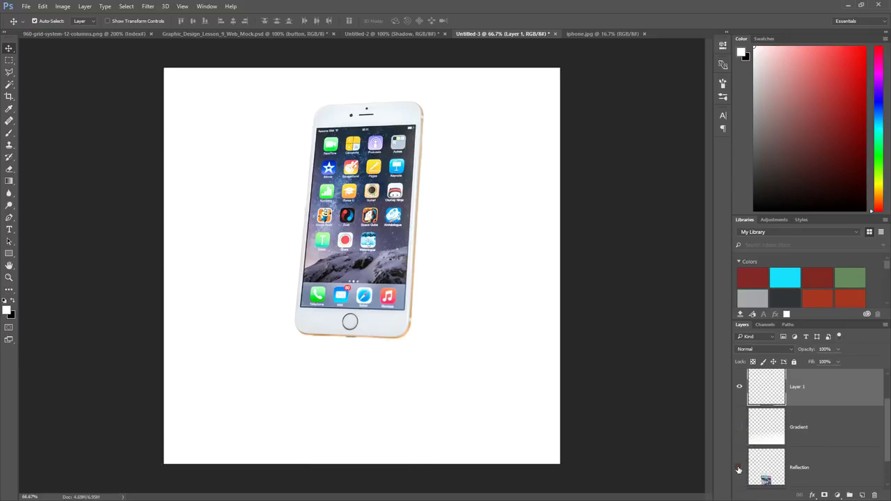
# - Rename the new empty layer beneath Phone as Shadow
pyautogui.scroll(2, 888, 443)
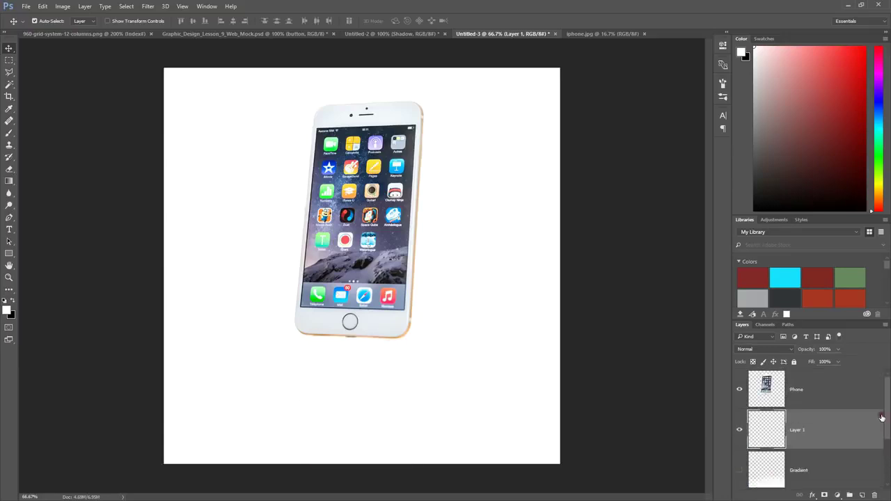
pyautogui.doubleClick(797, 430)
pyautogui.write('Shadow')
pyautogui.press('Return')
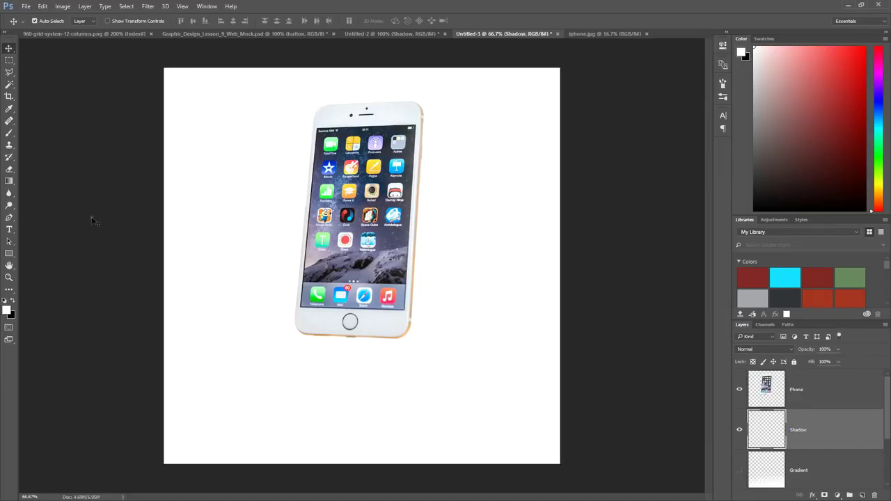
# - Make black the foreground colour and draw a large circular selection overlapping the left side of the phone
pyautogui.click(14, 301)
pyautogui.click(11, 63)
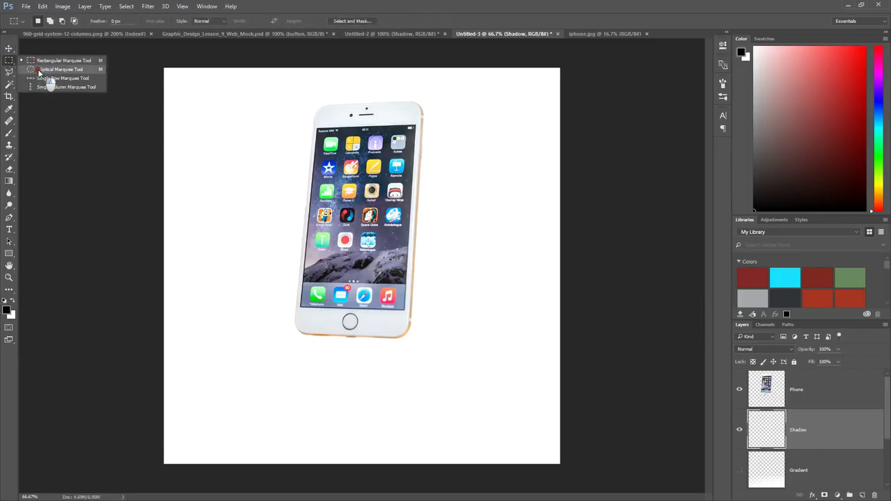
pyautogui.click(39, 72)
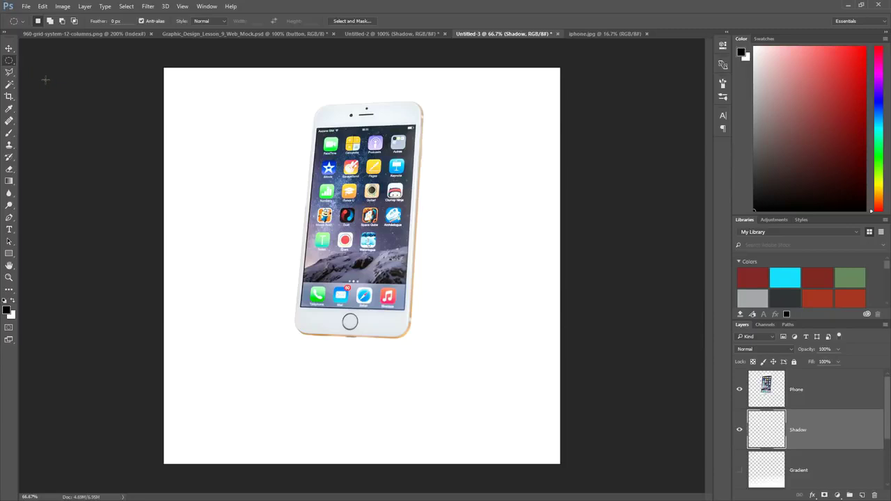
pyautogui.moveTo(181, 131); pyautogui.dragTo(447, 365)
# - Set the Gradient tool to a radial black-to-transparent gradient
pyautogui.click(14, 182)
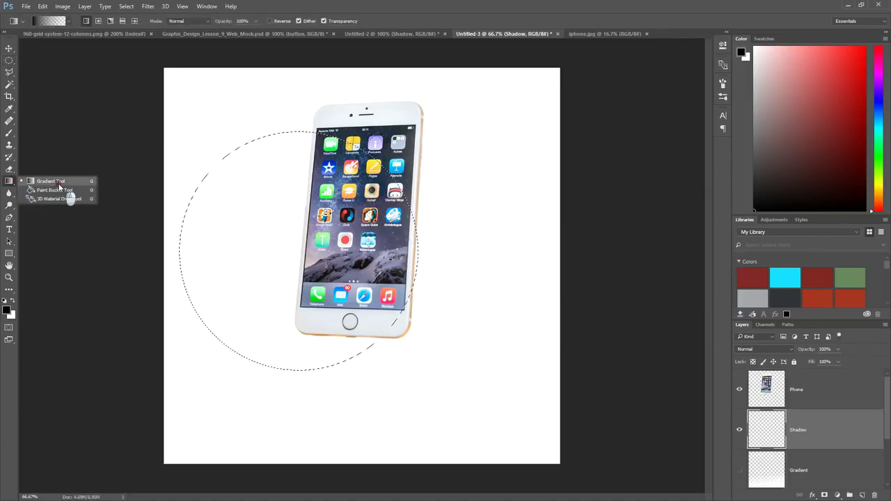
pyautogui.click(57, 183)
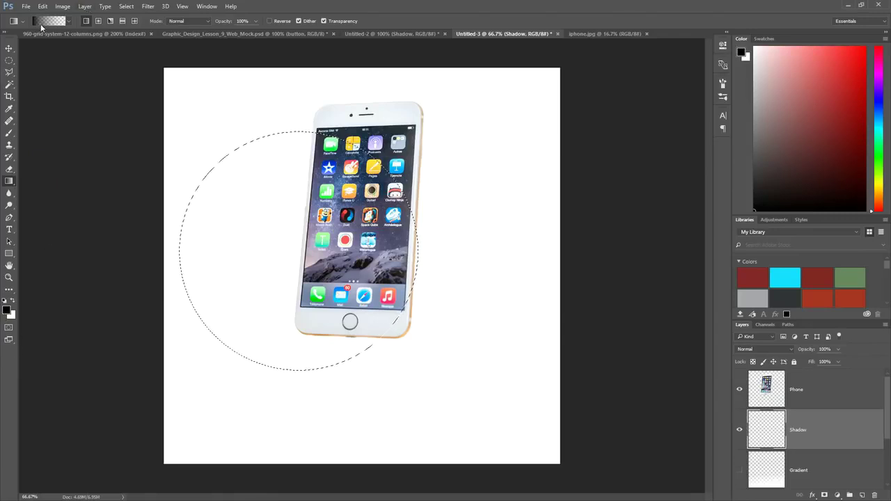
pyautogui.click(68, 22)
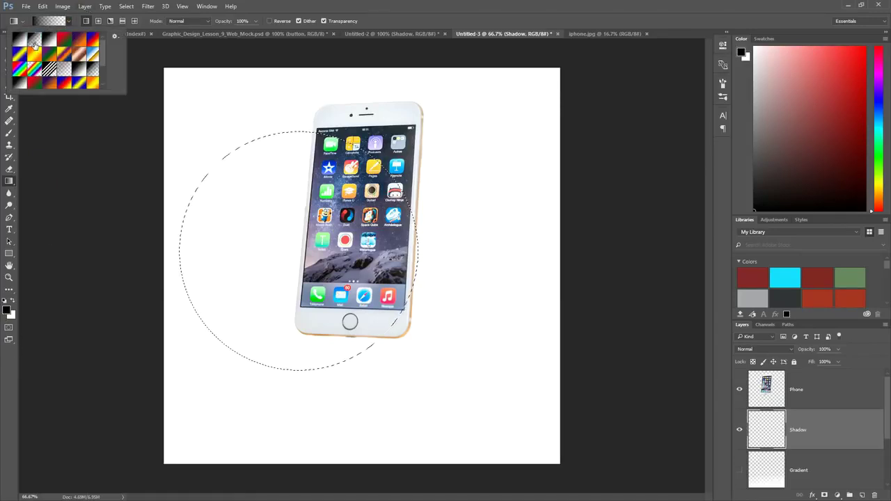
pyautogui.click(35, 44)
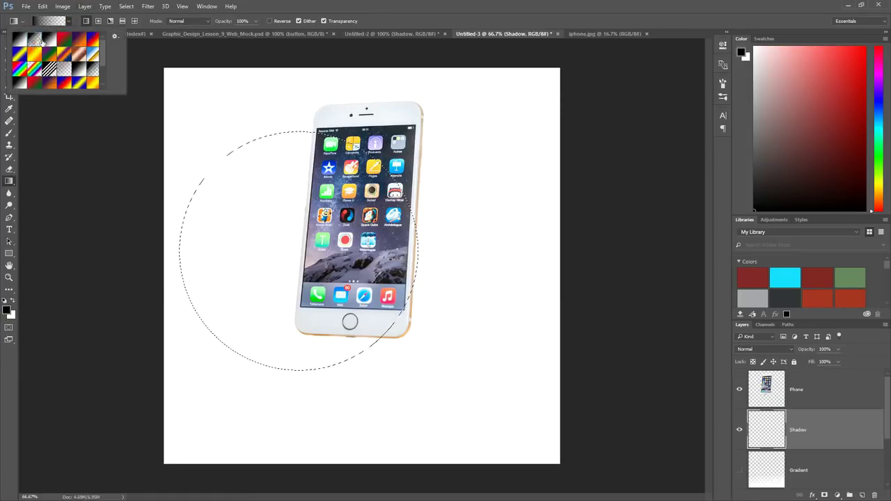
pyautogui.click(99, 22)
pyautogui.click(98, 21)
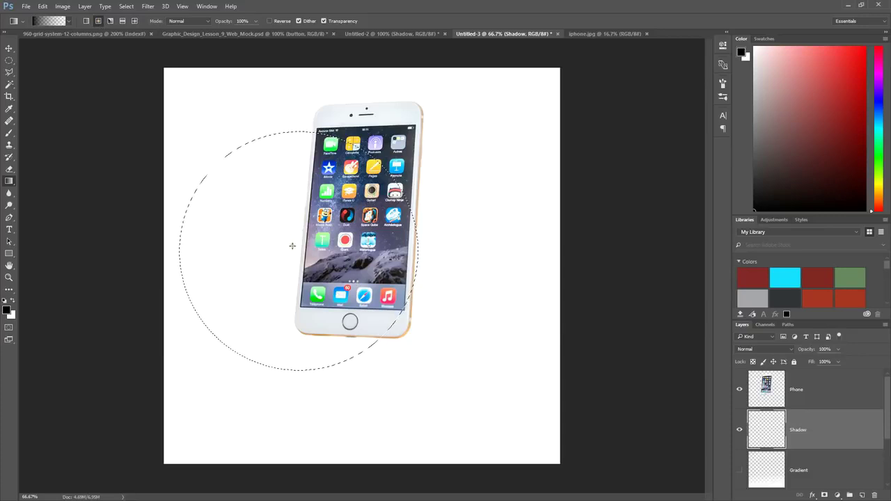
# - Fill the circular selection on the Shadow layer with the radial gradient, darkest at its centre, and deselect
pyautogui.moveTo(431, 258); pyautogui.dragTo(529, 248)
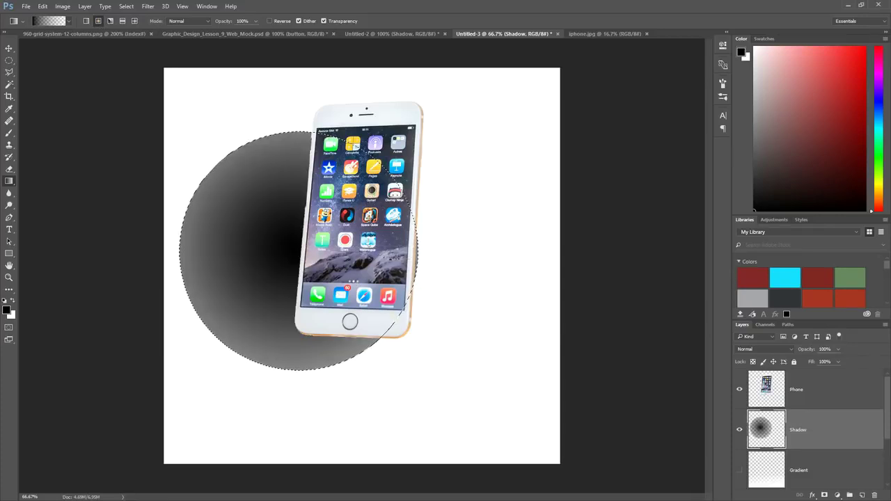
pyautogui.click(9, 48)
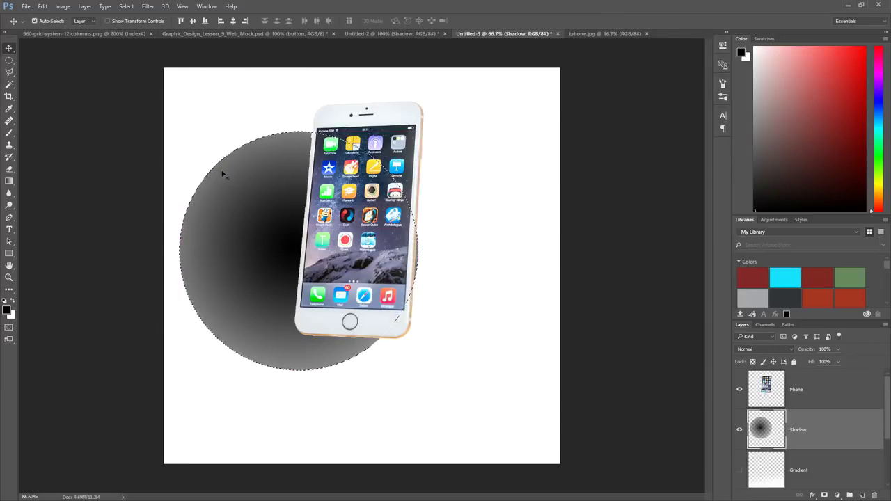
pyautogui.hotkey('ctrl', 'd')
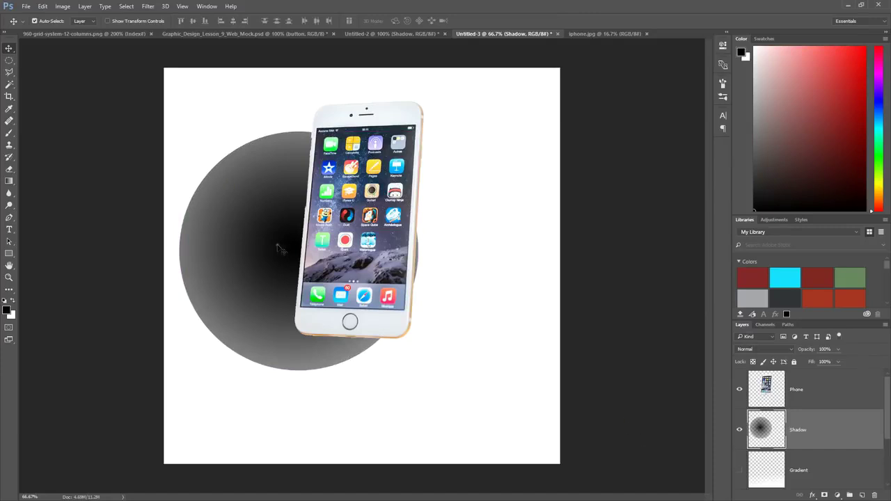
# - Move the gradient circle under the phone and transform it into a thin ellipse, about 53% width and 8.6% height
pyautogui.moveTo(277, 248); pyautogui.dragTo(259, 315)
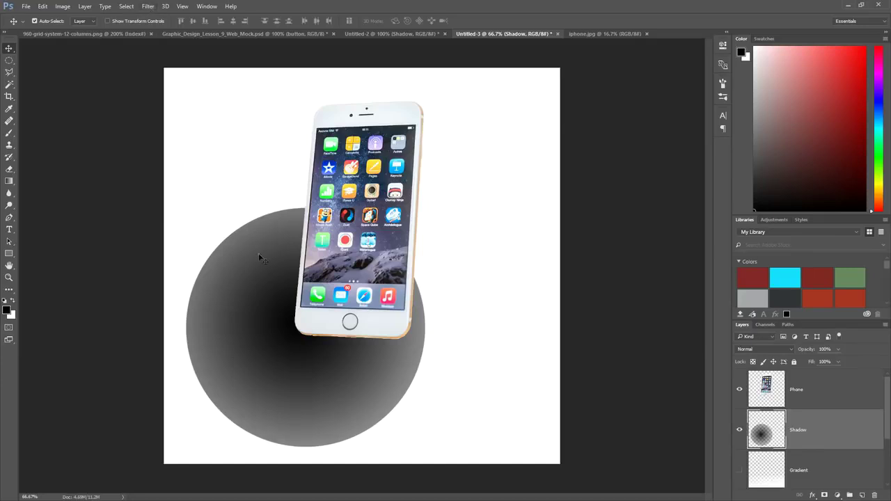
pyautogui.hotkey('ctrl', 't')
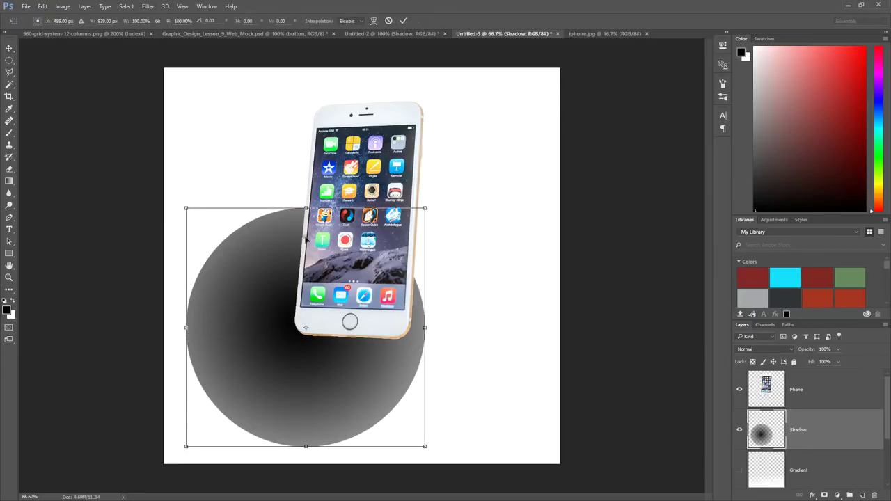
pyautogui.moveTo(305, 208); pyautogui.dragTo(340, 340)
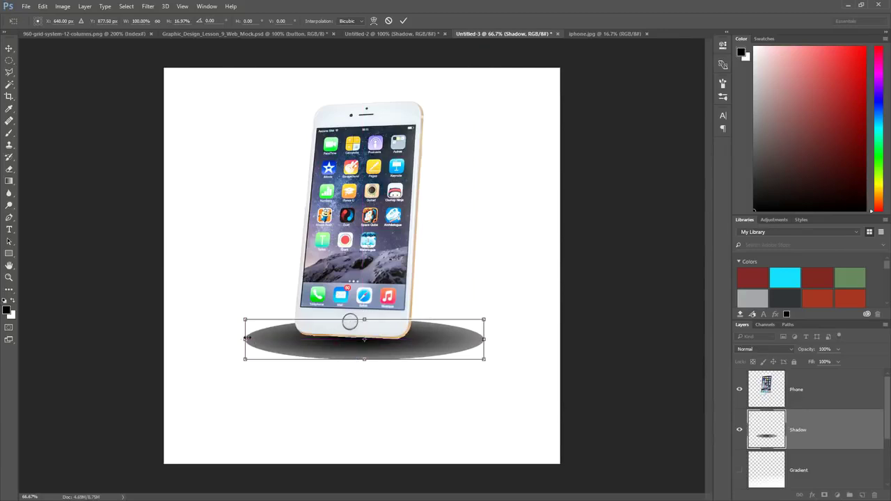
pyautogui.moveTo(243, 334); pyautogui.dragTo(290, 339)
pyautogui.moveTo(485, 339); pyautogui.dragTo(418, 339)
pyautogui.moveTo(354, 320); pyautogui.dragTo(355, 339)
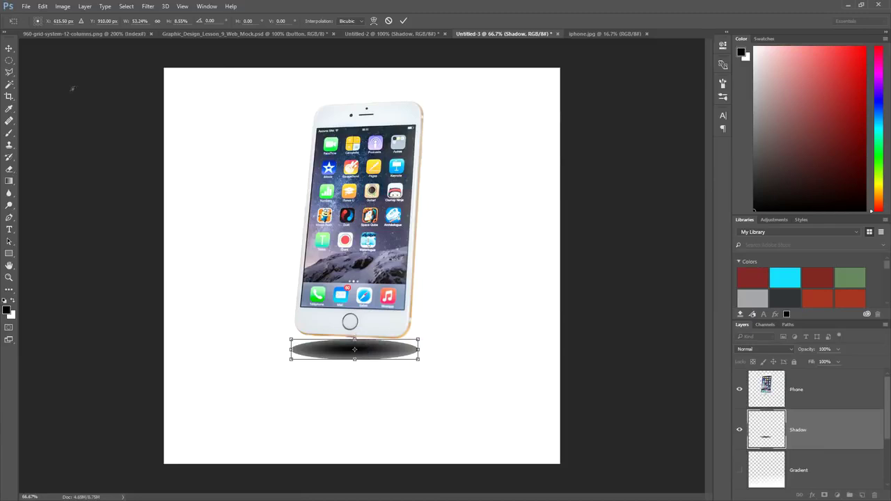
pyautogui.click(9, 48)
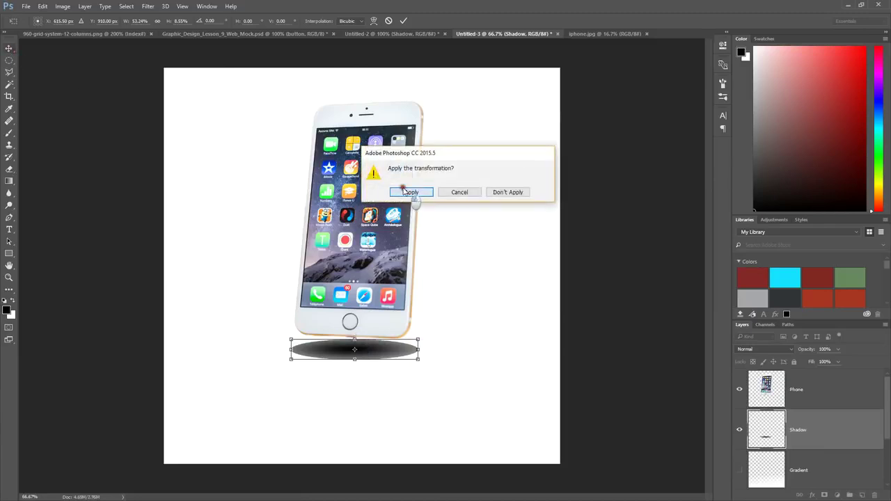
pyautogui.click(406, 192)
# - Soften the elliptical shadow with a Gaussian Blur of about 9.4 pixels radius
pyautogui.click(148, 7)
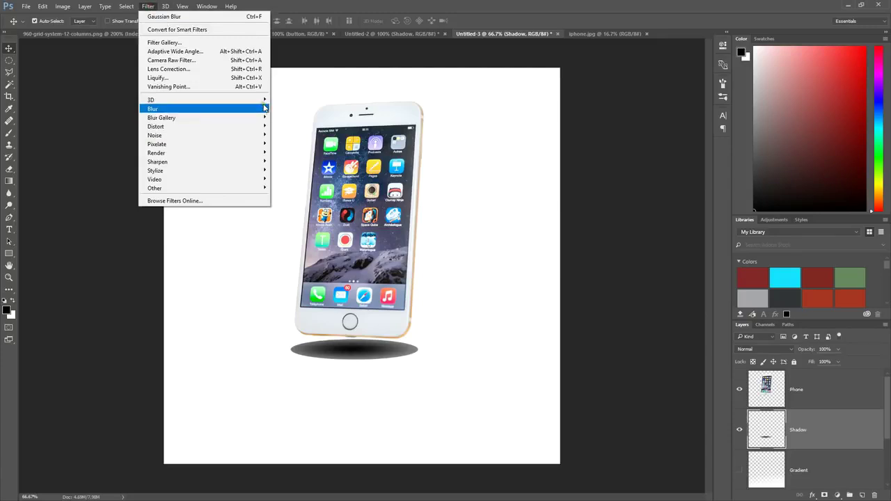
pyautogui.moveTo(265, 109)
pyautogui.click(296, 144)
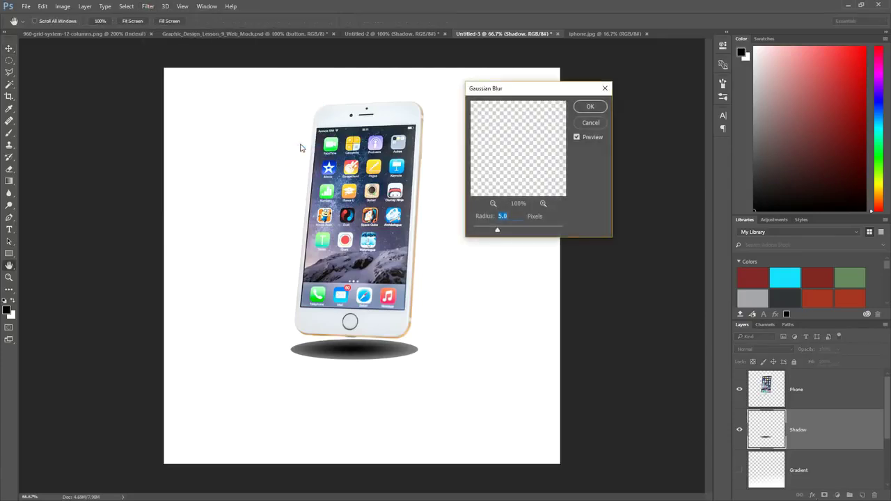
pyautogui.moveTo(497, 230)
pyautogui.mouseDown()
pyautogui.moveTo(515, 243)
pyautogui.moveTo(508, 234)
pyautogui.mouseUp()
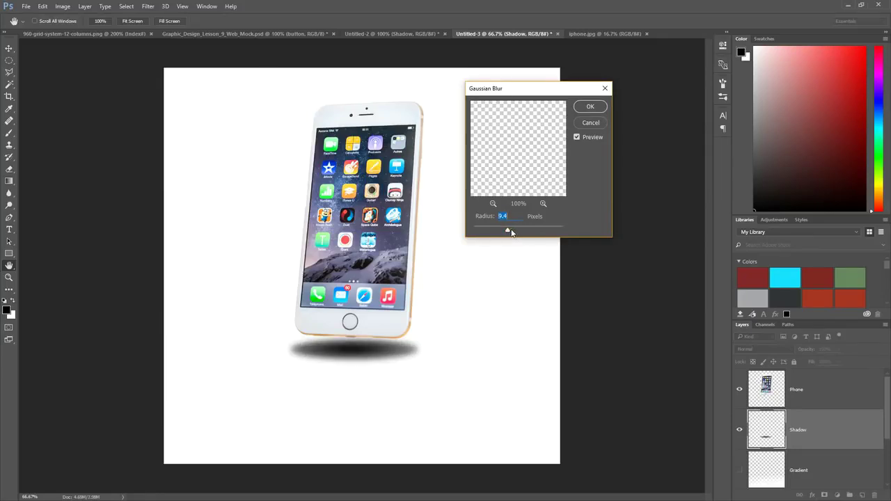
pyautogui.moveTo(509, 234)
pyautogui.mouseDown()
pyautogui.moveTo(516, 239)
pyautogui.moveTo(510, 233)
pyautogui.mouseUp()
pyautogui.click(590, 109)
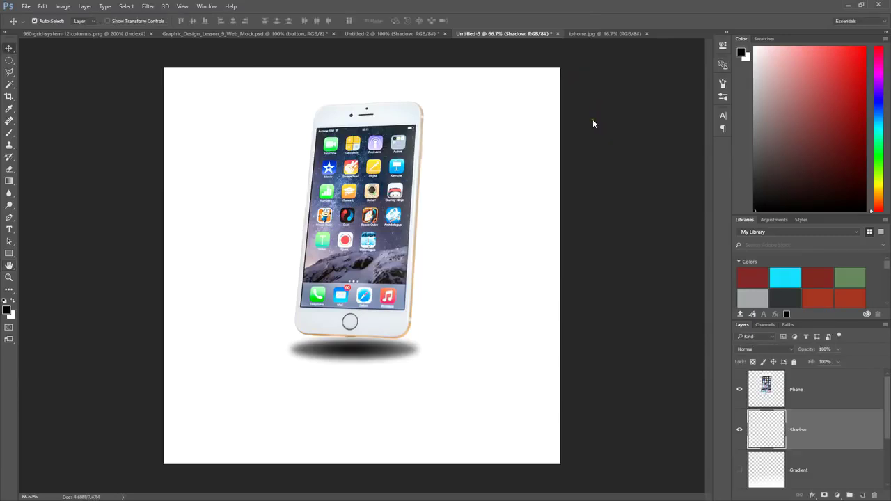
# - Set the Shadow layer's opacity to 75% and move the shadow lower, leaving a gap beneath the phone
pyautogui.click(838, 349)
pyautogui.moveTo(839, 361); pyautogui.dragTo(826, 362)
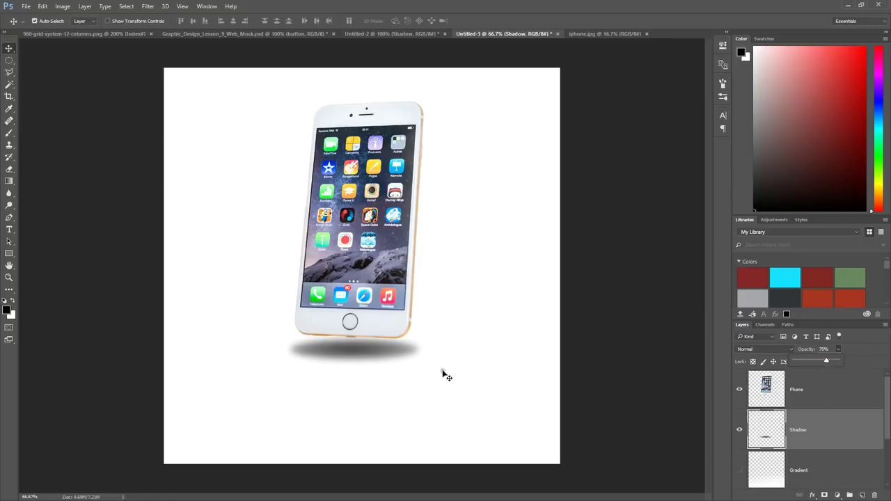
pyautogui.moveTo(350, 357); pyautogui.dragTo(343, 390)
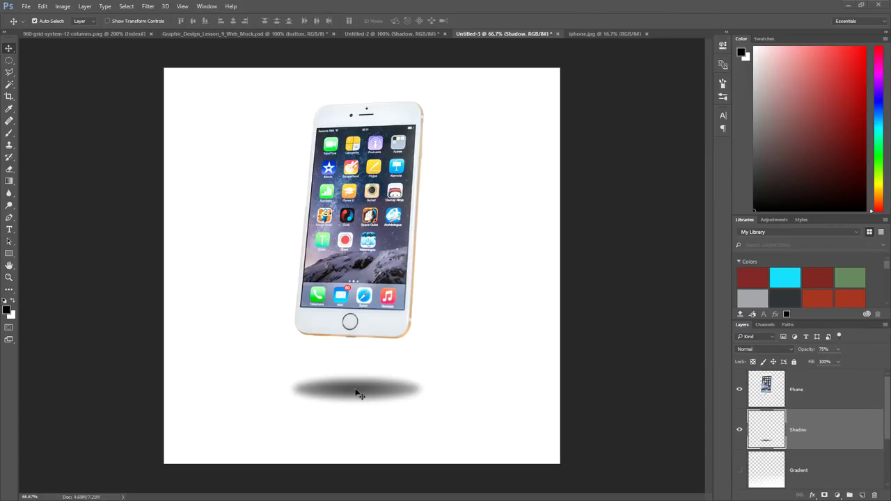
pyautogui.click(352, 354)
pyautogui.moveTo(353, 388)
pyautogui.mouseDown()
pyautogui.moveTo(340, 372)
pyautogui.moveTo(345, 341)
pyautogui.moveTo(351, 384)
pyautogui.mouseUp()
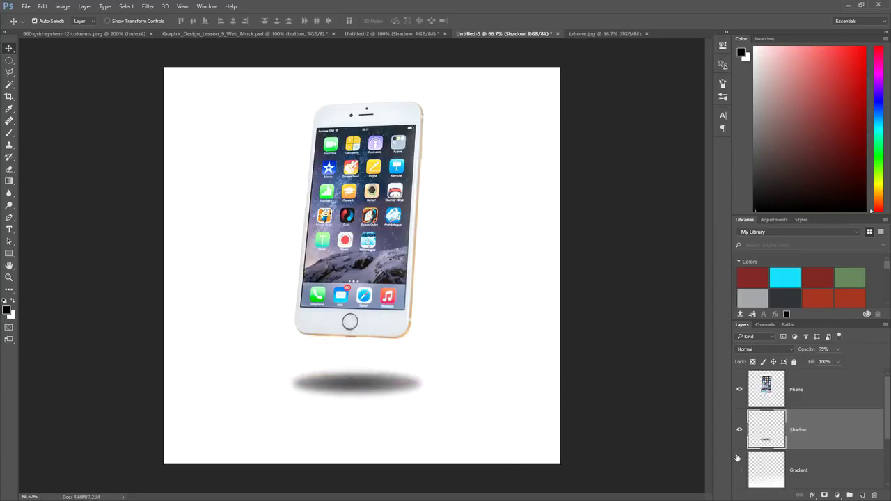
# - Hide the Shadow layer, duplicate the Phone layer and name the copy Shadow 2
pyautogui.click(740, 430)
pyautogui.click(819, 398)
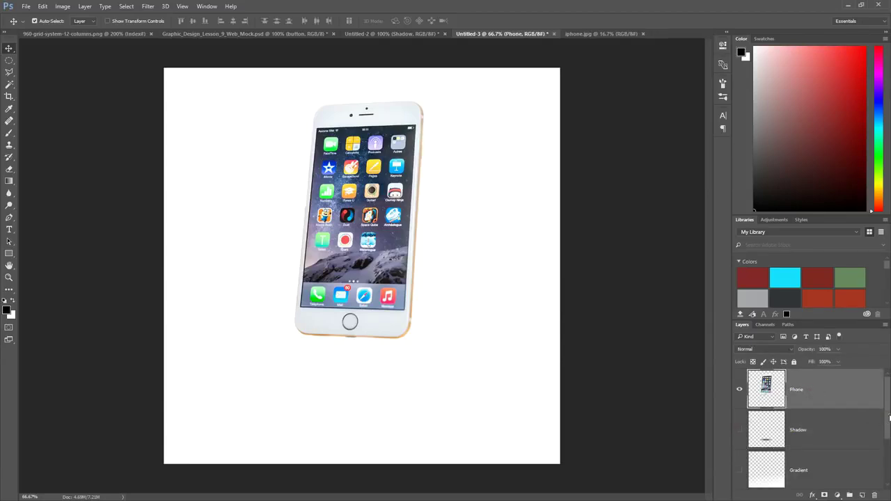
pyautogui.hotkey('ctrl', 'j')
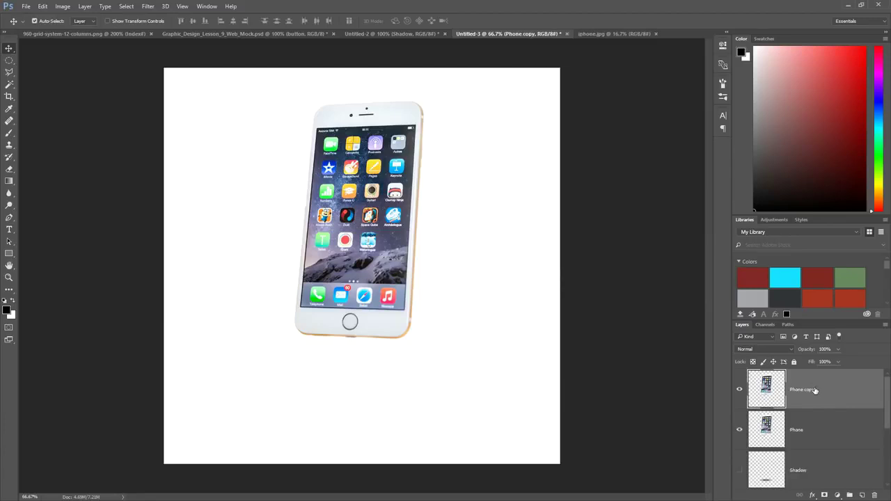
pyautogui.doubleClick(802, 390)
pyautogui.write('Shadow 2')
pyautogui.press('Return')
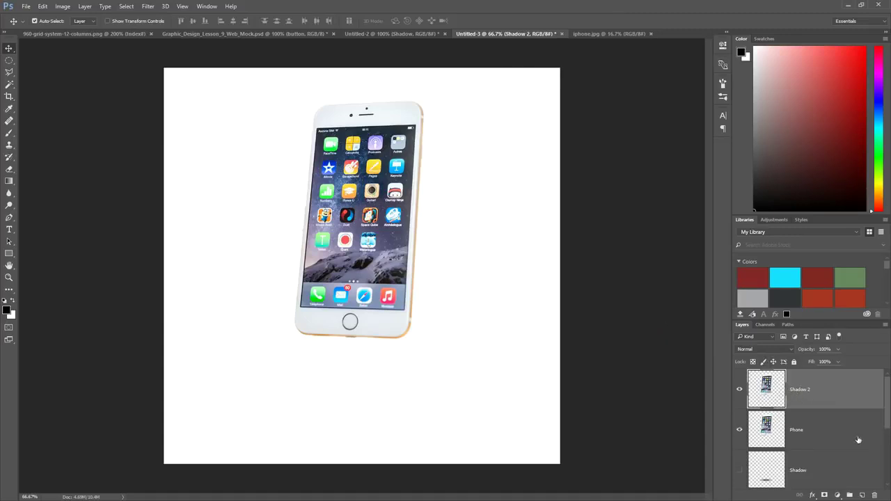
# - Hide the original Phone layer, load the Shadow 2 outline as a selection and try filling it with black using the Paint Bucket
pyautogui.click(740, 432)
pyautogui.keyDown('ctrl'); pyautogui.click(769, 391); pyautogui.keyUp('ctrl')
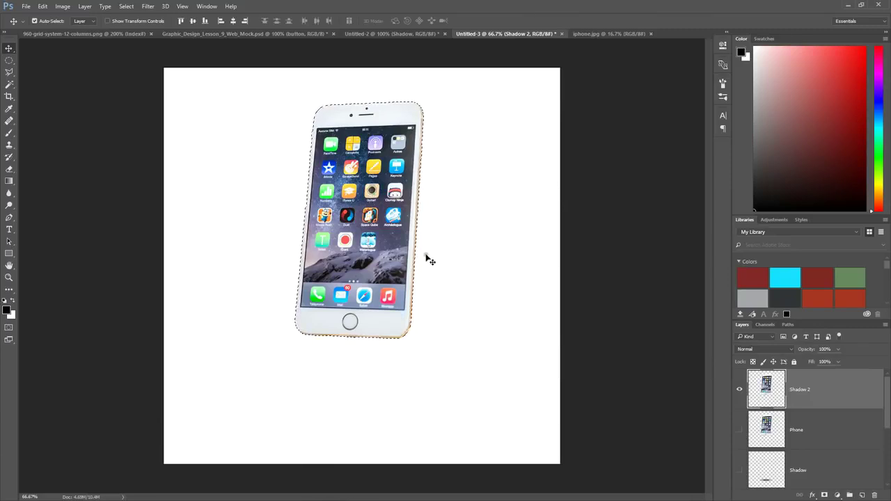
pyautogui.click(9, 181)
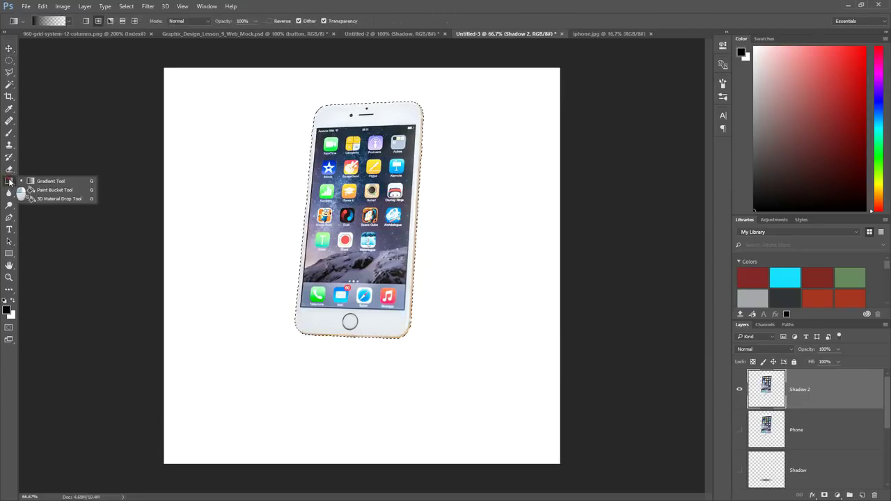
pyautogui.click(44, 190)
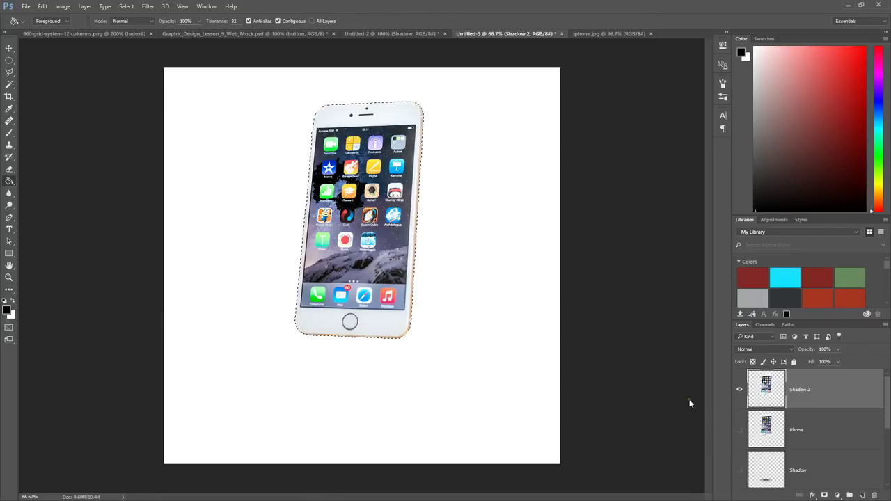
# - Add a new layer above Shadow 2, fill the phone-shaped selection on it with black and deselect
pyautogui.click(861, 495)
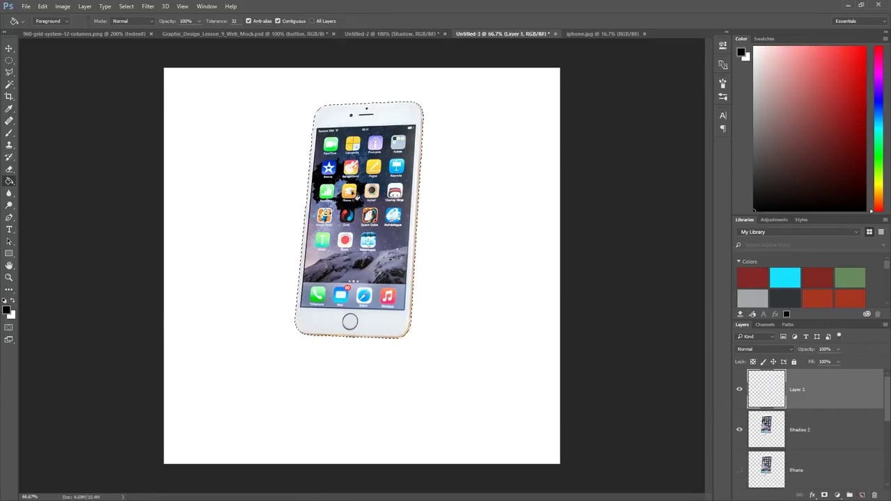
pyautogui.click(355, 197)
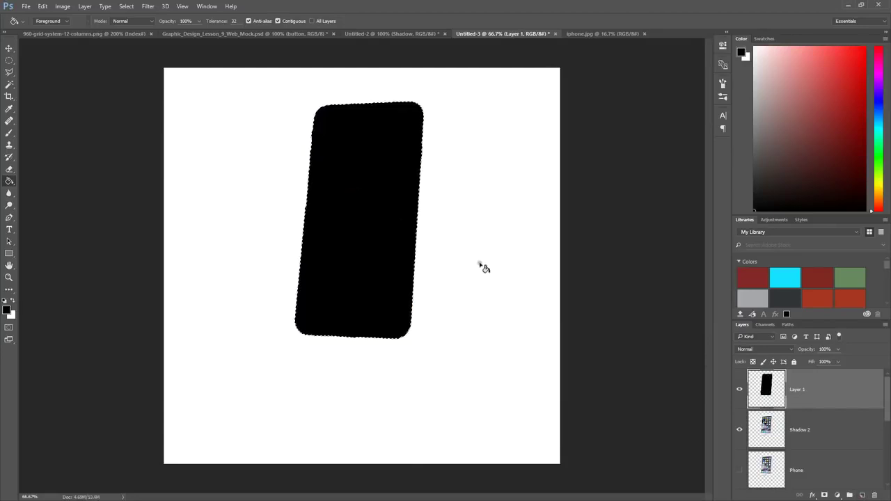
pyautogui.hotkey('ctrl', 'd')
# - Select the Shadow 2 layer beneath the black phone silhouette
pyautogui.click(812, 429)
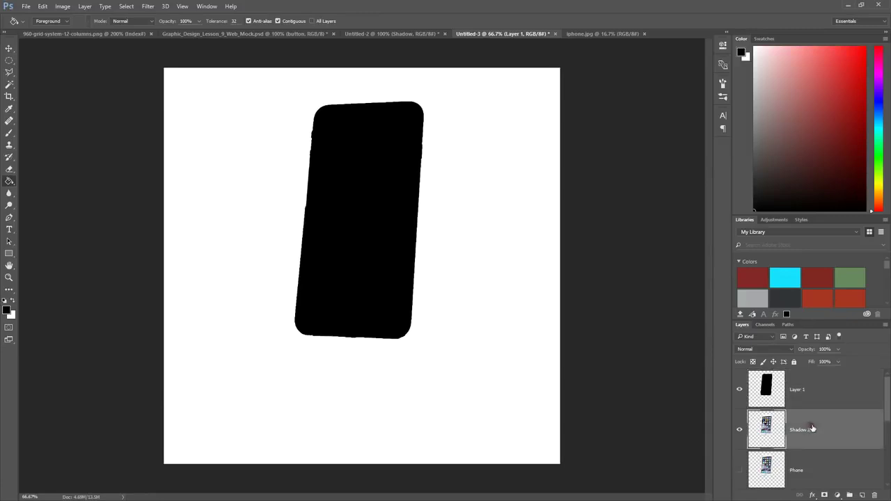
# - Delete the duplicate phone layer directly beneath Layer 1, and rename the black-filled Layer 1 as Shadow
pyautogui.press('Delete')
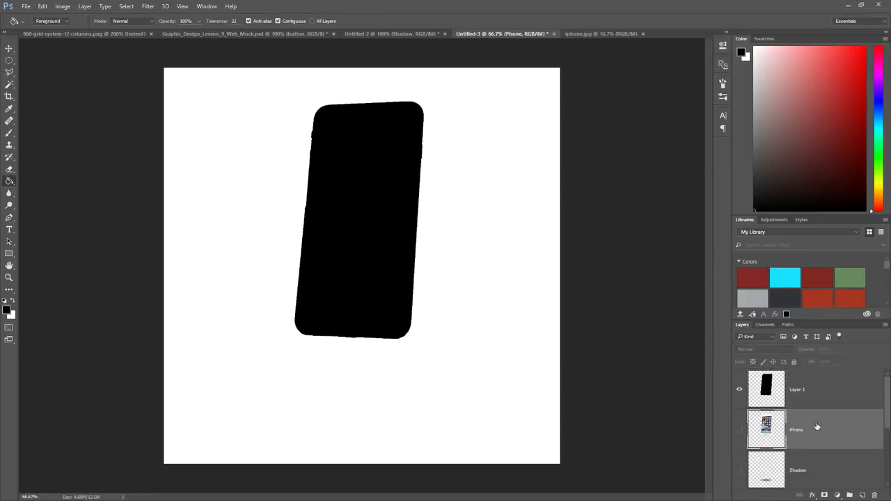
pyautogui.doubleClick(798, 390)
pyautogui.write('S')
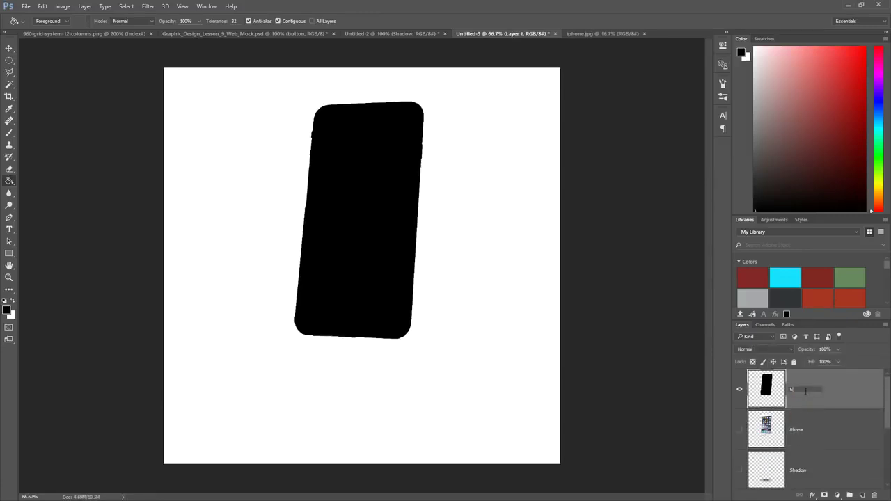
pyautogui.write('hadow')
pyautogui.click(9, 48)
pyautogui.click(130, 200)
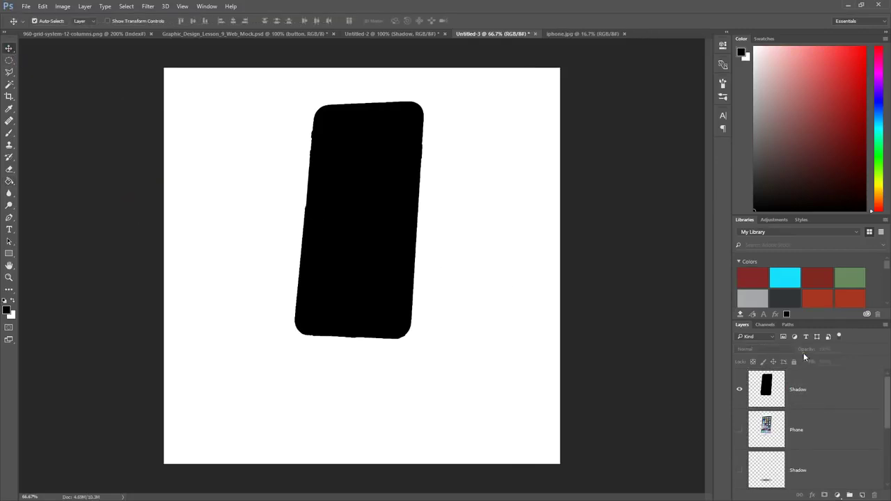
# - Make the Phone layer visible and move it above the black Shadow layer
pyautogui.click(812, 397)
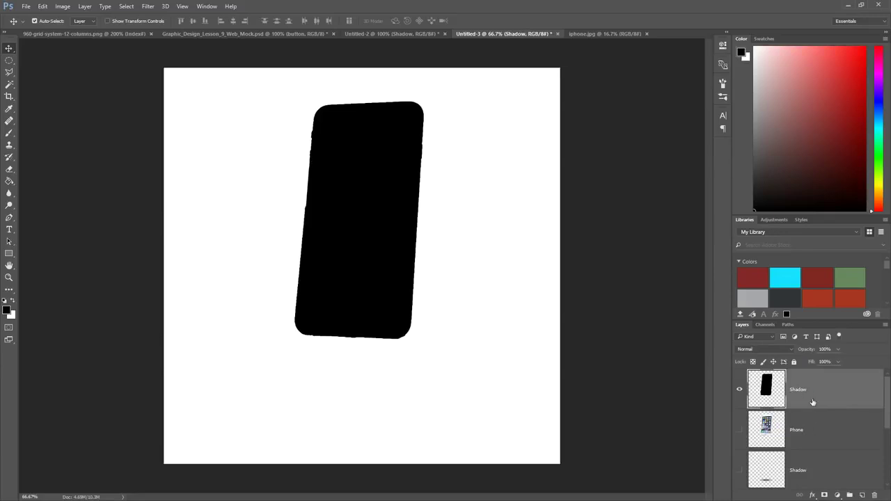
pyautogui.click(740, 431)
pyautogui.moveTo(804, 436); pyautogui.dragTo(799, 390)
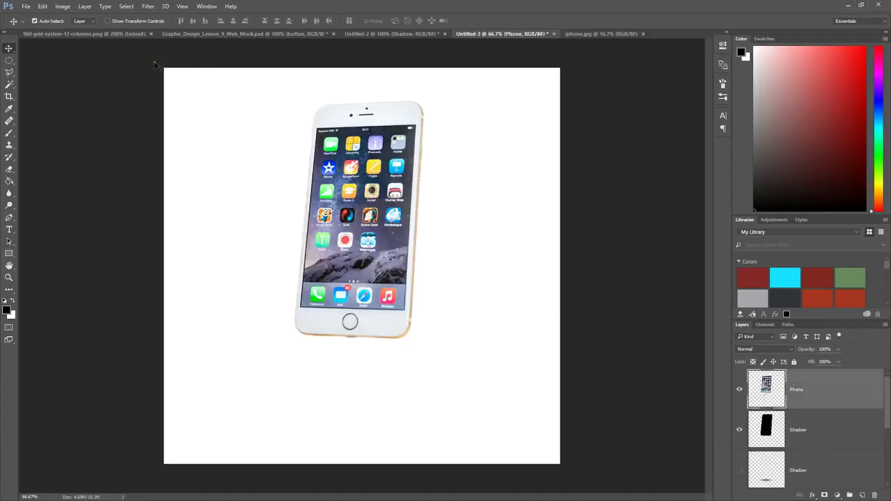
# - Distort the upper Shadow layer so its top edge lies down to the phone's right, at about 14% height
pyautogui.click(43, 6)
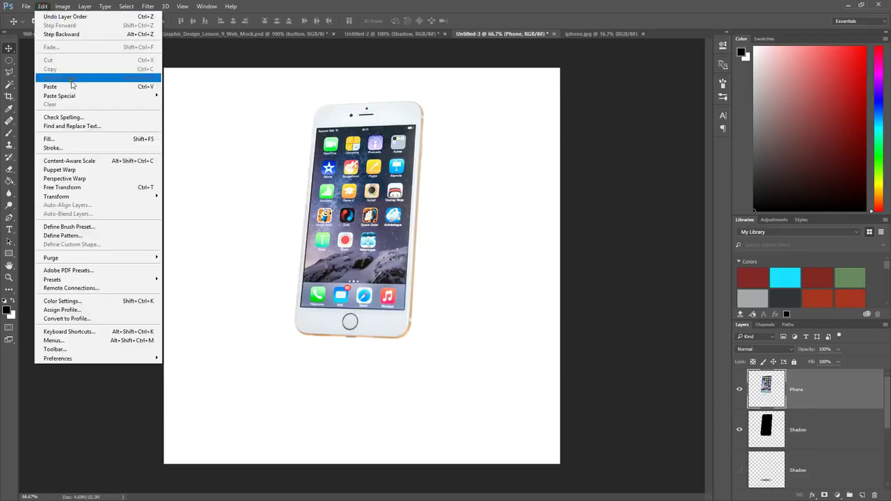
pyautogui.click(830, 434)
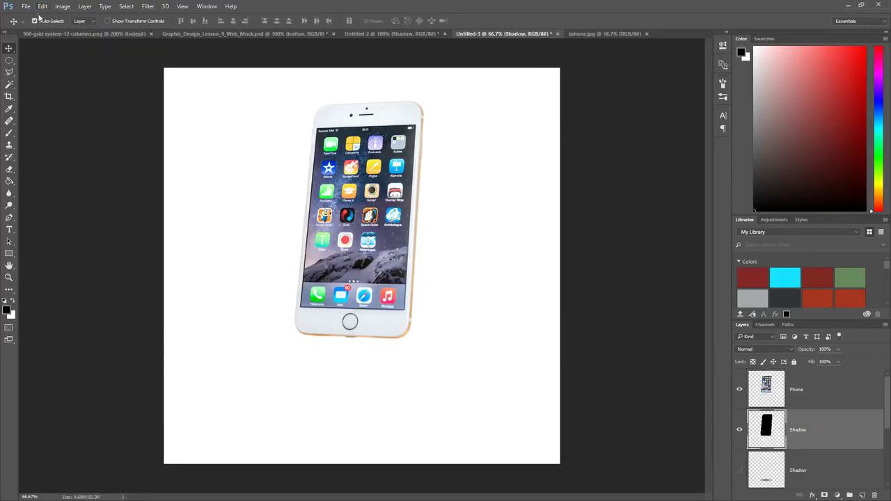
pyautogui.click(41, 7)
pyautogui.moveTo(134, 197)
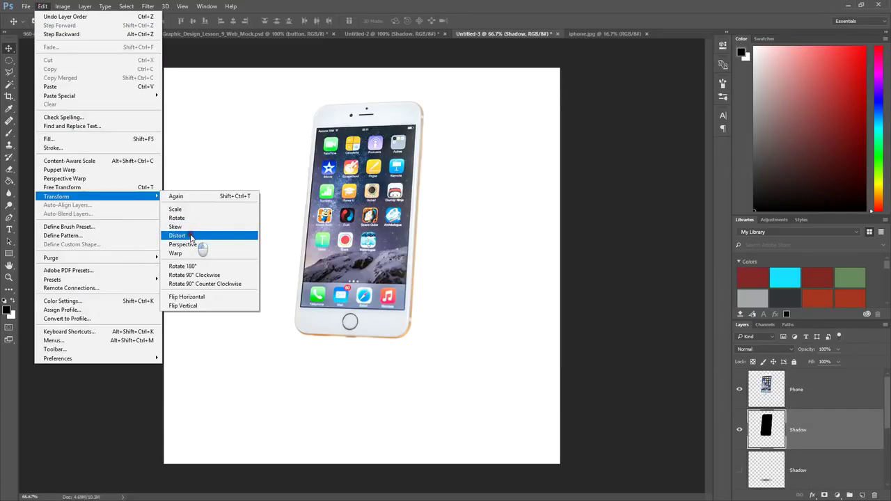
pyautogui.click(190, 237)
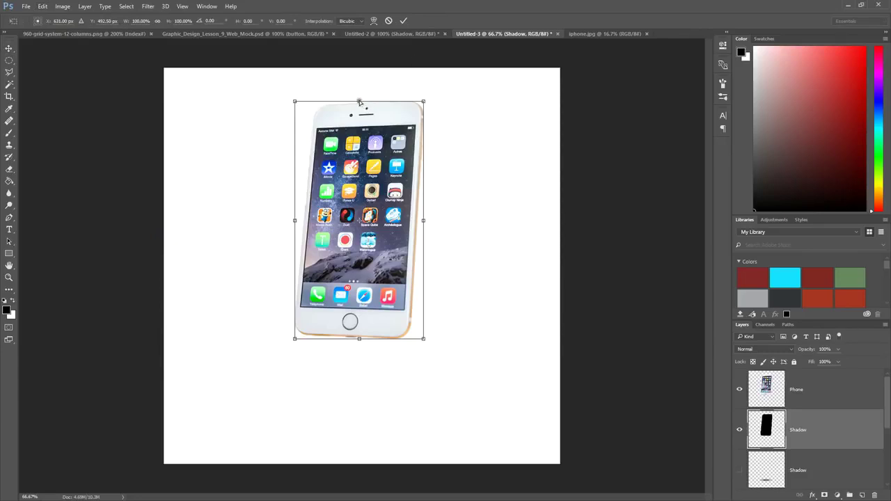
pyautogui.moveTo(359, 102); pyautogui.dragTo(484, 306)
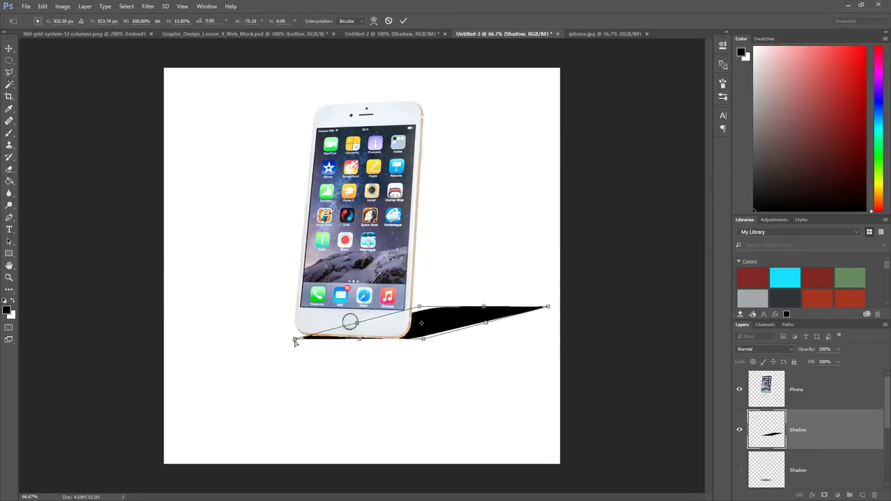
# - Fit the shadow's corners to the phone's base, adjust its far edge to about 15.5% height, and apply the transformation
pyautogui.moveTo(295, 341); pyautogui.dragTo(294, 333)
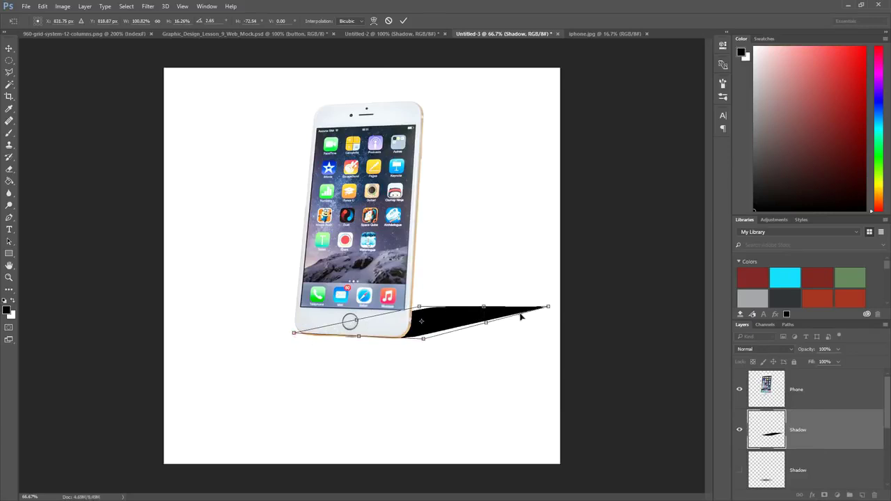
pyautogui.moveTo(549, 307)
pyautogui.mouseDown()
pyautogui.moveTo(554, 289)
pyautogui.moveTo(550, 304)
pyautogui.mouseUp()
pyautogui.moveTo(488, 305); pyautogui.dragTo(490, 293)
pyautogui.moveTo(554, 292); pyautogui.dragTo(549, 291)
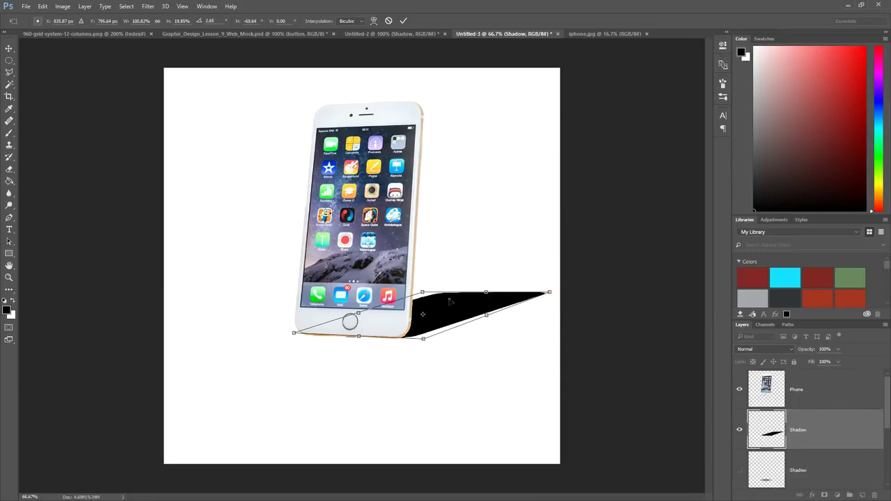
pyautogui.moveTo(487, 295); pyautogui.dragTo(491, 304)
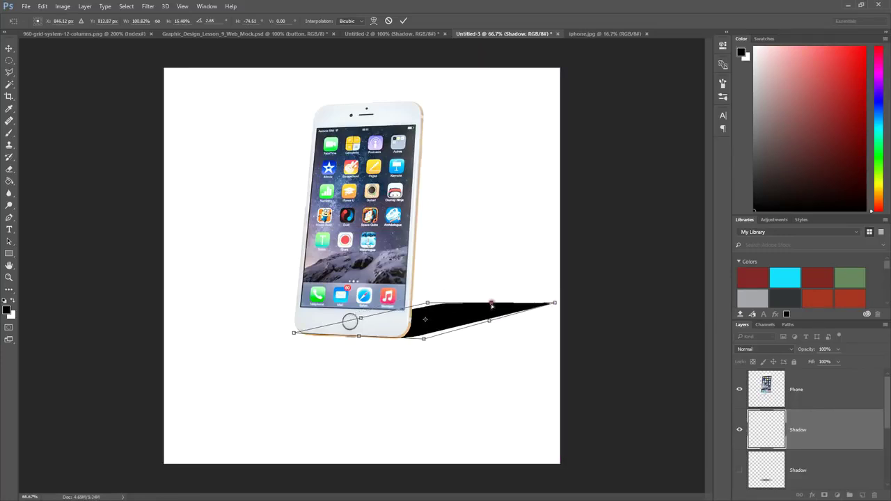
pyautogui.click(9, 49)
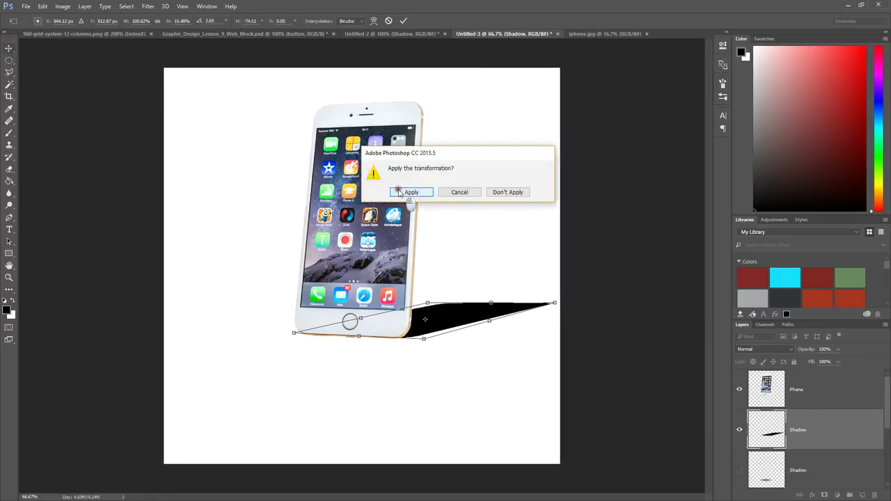
pyautogui.click(401, 191)
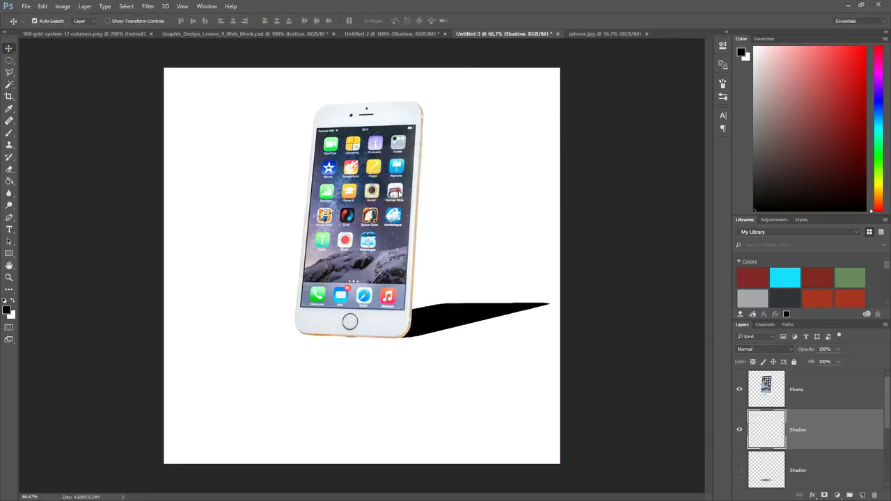
# - Apply a 10-pixel Gaussian Blur to the cast shadow and set its layer opacity to 71%
pyautogui.click(147, 7)
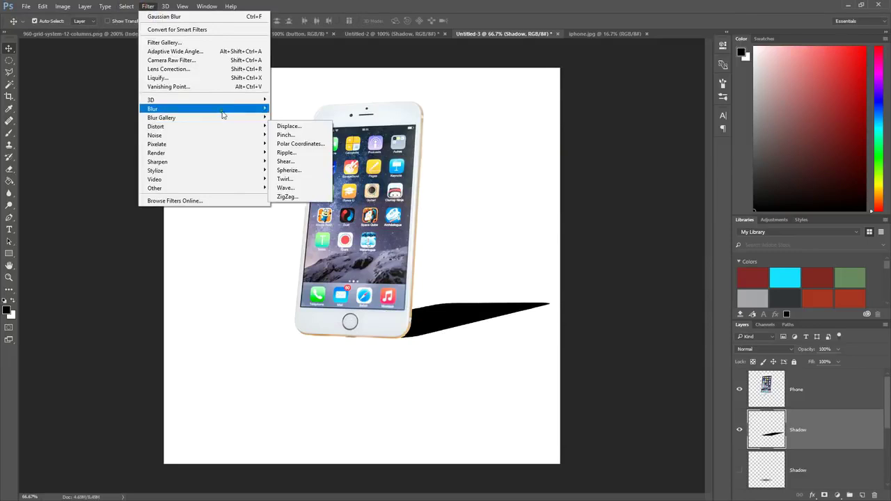
pyautogui.moveTo(228, 111)
pyautogui.click(295, 144)
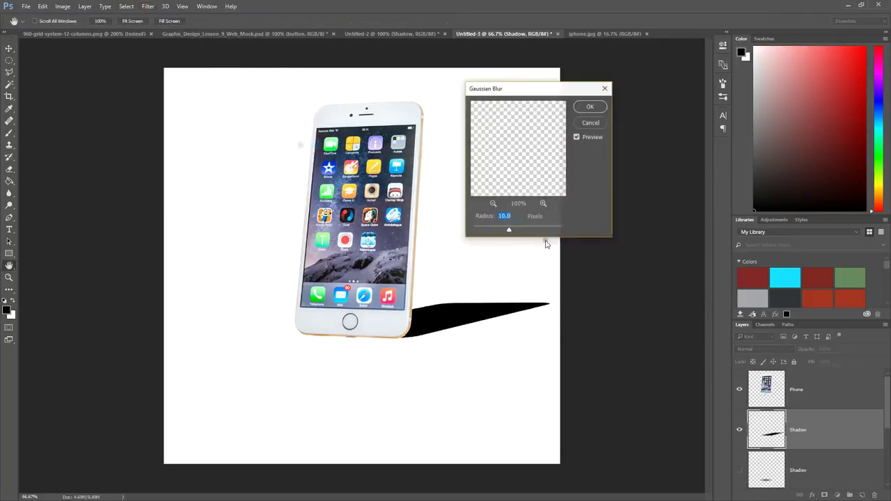
pyautogui.click(589, 107)
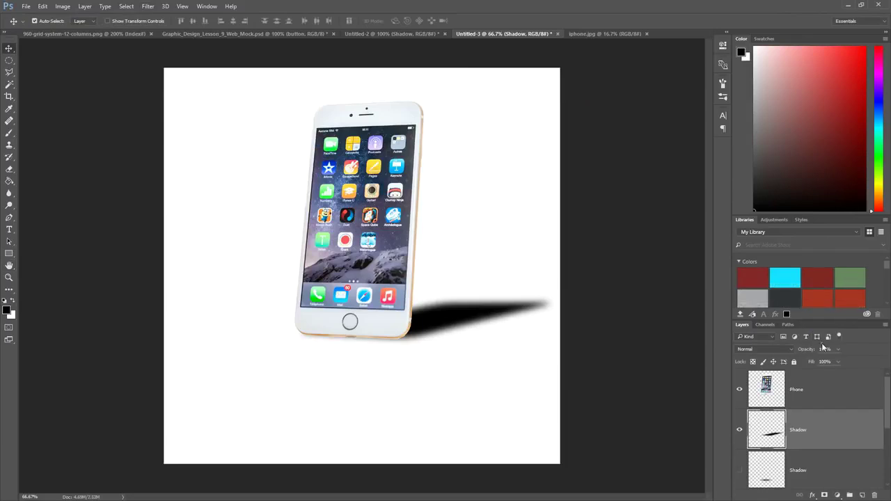
pyautogui.moveTo(829, 361); pyautogui.dragTo(824, 361)
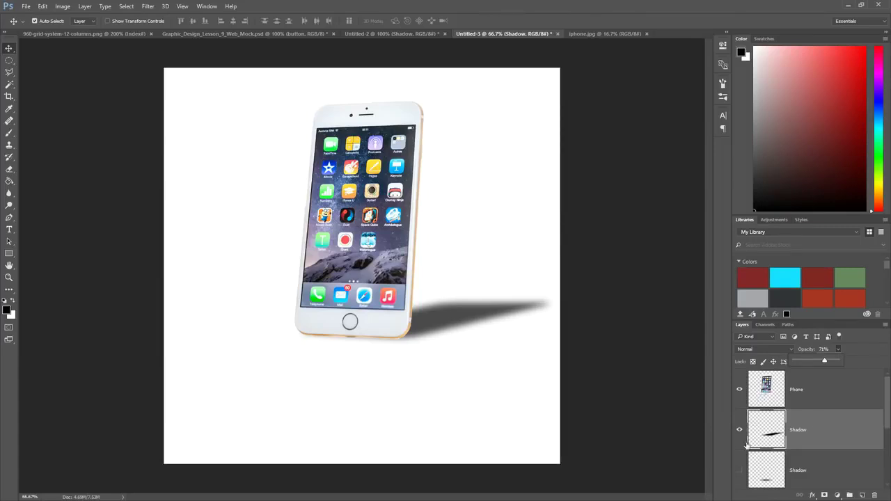
# - Make the oval Shadow, Gradient and Reflection layers visible
pyautogui.click(739, 471)
pyautogui.scroll(-1, 764, 461)
pyautogui.scroll(-2, 764, 462)
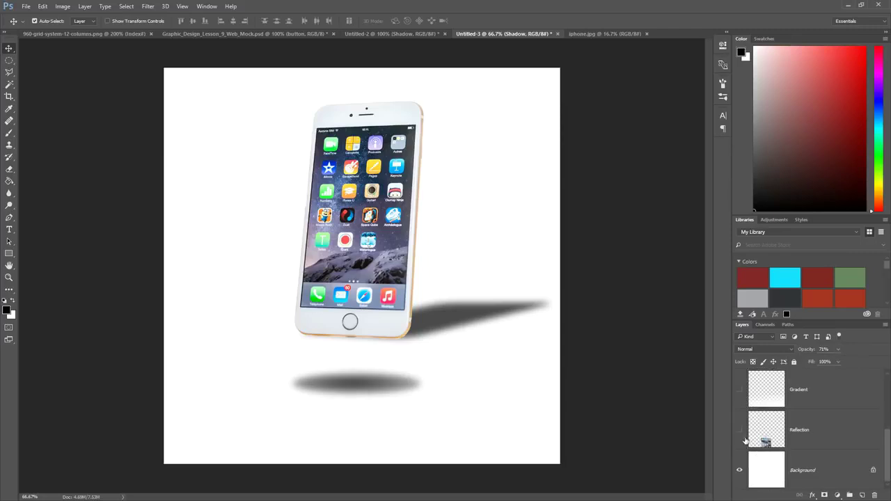
pyautogui.click(739, 391)
pyautogui.click(739, 391)
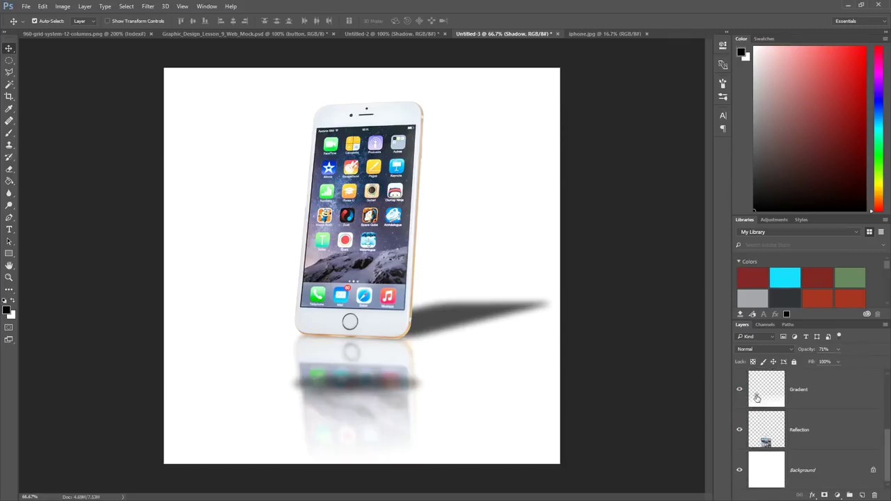
# - Nudge the oval Shadow layer upward until it sits tucked under the phone's bottom edge
pyautogui.scroll(3, 758, 401)
pyautogui.click(814, 474)
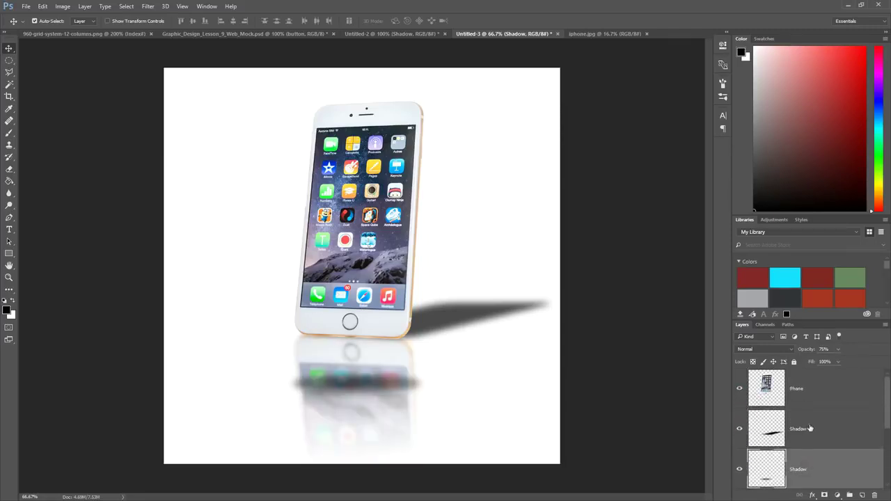
pyautogui.press('Up')
pyautogui.press('Up')
pyautogui.press('Up')
pyautogui.press('Up')
pyautogui.press('Up')
pyautogui.press('Up')
pyautogui.press('Up')
pyautogui.press('Up')
pyautogui.press('Up')
pyautogui.press('Up')
pyautogui.press('Up')
pyautogui.press('Up')
pyautogui.press('Up')
pyautogui.press('Up')
pyautogui.press('Up')
pyautogui.press('Up')
pyautogui.press('Up')
pyautogui.press('Up')
pyautogui.press('Up')
pyautogui.press('Up')
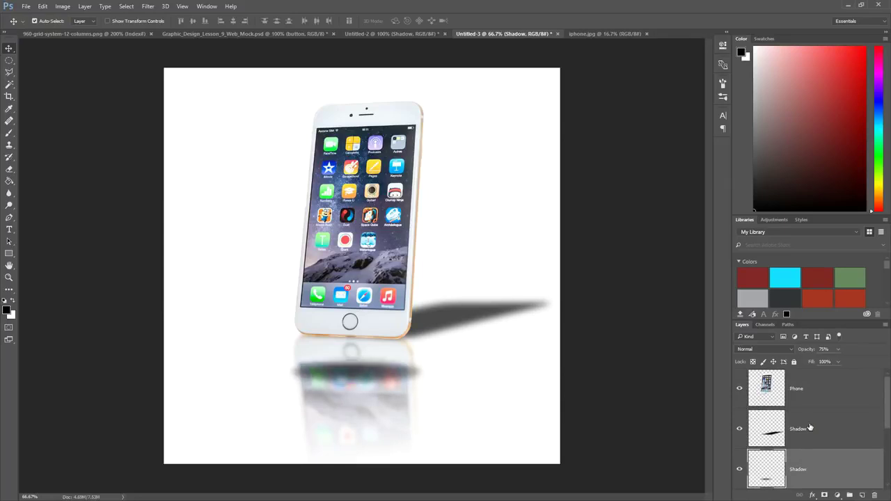
pyautogui.press('Up')
pyautogui.press('Up')
pyautogui.press('Up')
pyautogui.press('Up')
pyautogui.press('Up')
pyautogui.press('Up')
pyautogui.press('Up')
pyautogui.press('Up')
pyautogui.press('Up')
pyautogui.press('Up')
pyautogui.press('Up')
pyautogui.press('Up')
pyautogui.press('Up')
pyautogui.press('Up')
pyautogui.press('Up')
pyautogui.press('Up')
pyautogui.press('Up')
pyautogui.press('Up')
pyautogui.press('Up')
pyautogui.press('Up')
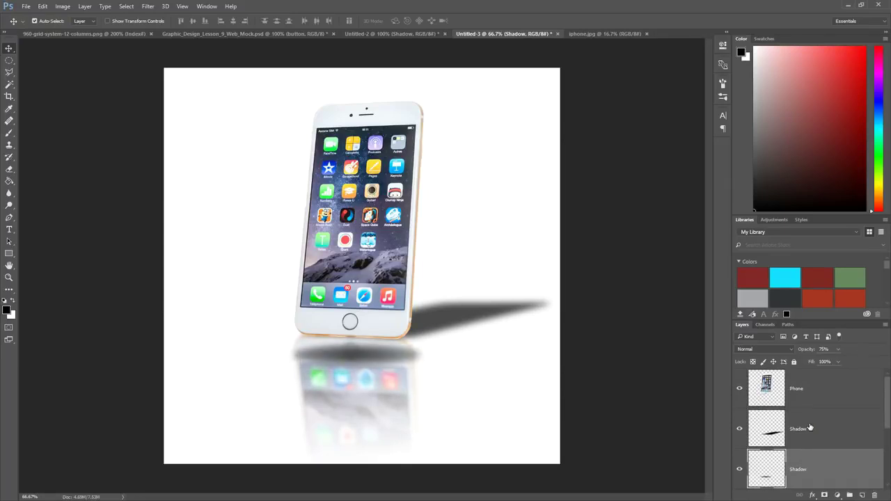
pyautogui.press('Up')
pyautogui.press('Up')
pyautogui.press('Up')
pyautogui.press('Up')
pyautogui.press('Up')
pyautogui.press('Up')
pyautogui.press('Up')
pyautogui.press('Up')
pyautogui.press('Up')
pyautogui.press('Up')
pyautogui.press('Up')
pyautogui.press('Up')
pyautogui.press('Up')
pyautogui.press('Up')
pyautogui.press('Up')
pyautogui.press('Up')
pyautogui.press('Up')
pyautogui.press('Up')
pyautogui.press('Up')
pyautogui.press('Up')
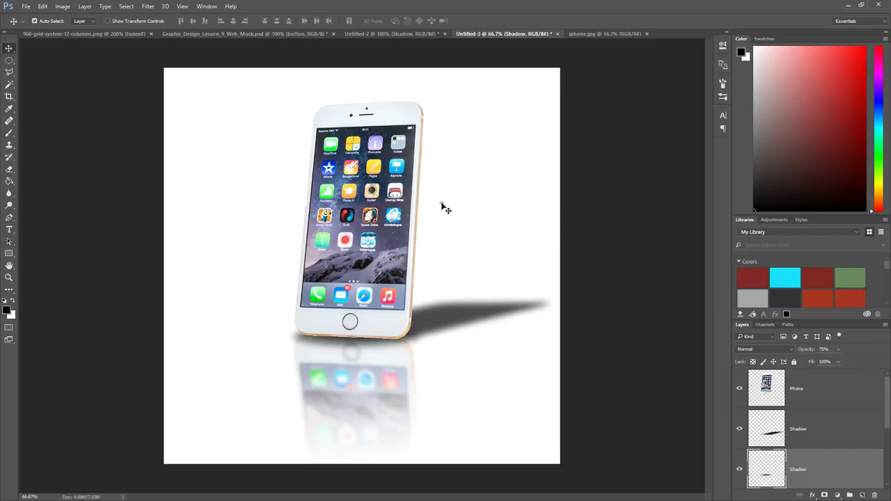
pyautogui.click(43, 7)
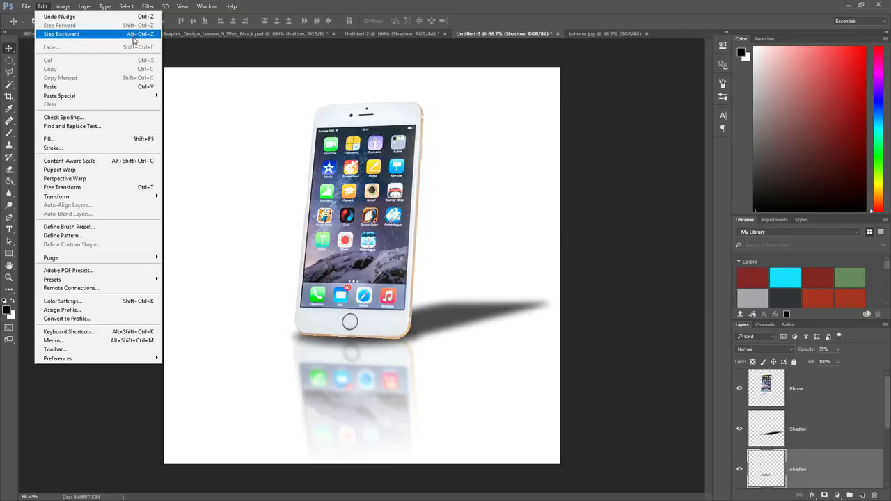
pyautogui.click(299, 8)
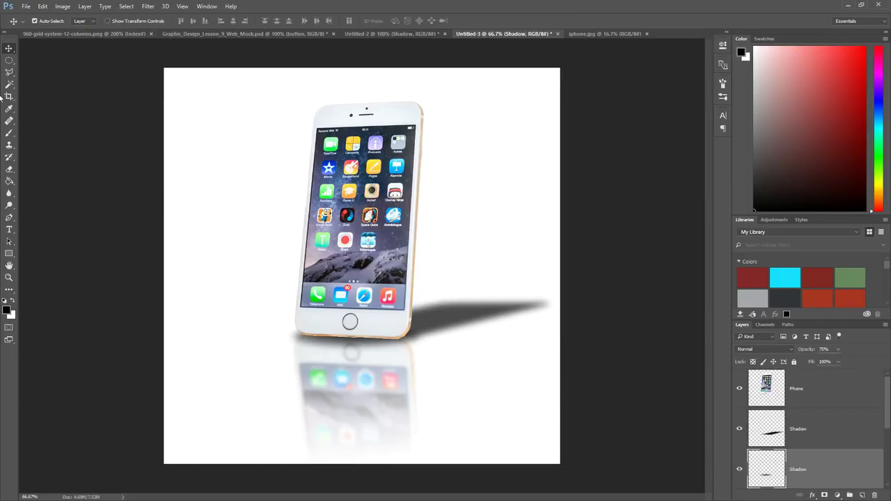
# - Create a new document 1280 by 1280 pixels at 72 pixels/inch with a white background
pyautogui.click(26, 7)
pyautogui.click(37, 16)
pyautogui.doubleClick(404, 211)
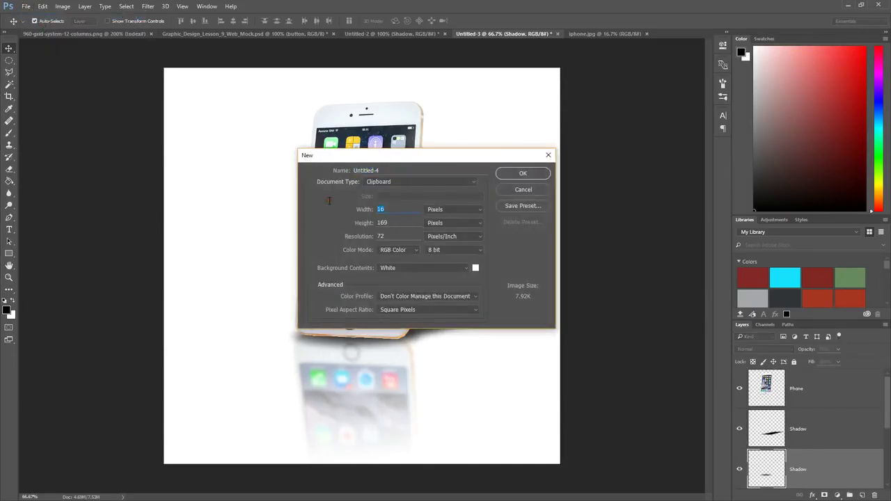
pyautogui.write('1280')
pyautogui.press('Tab')
pyautogui.write('1280')
pyautogui.click(514, 174)
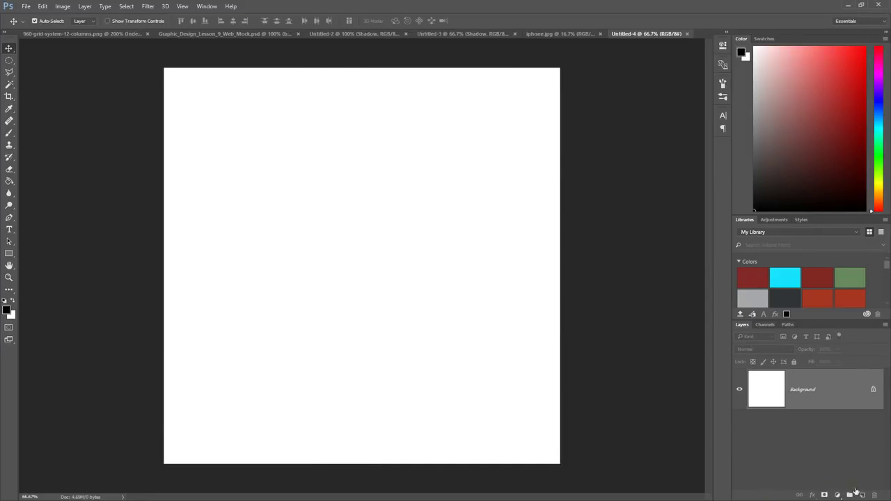
# - Add a new layer above the background and name it Button
pyautogui.click(862, 494)
pyautogui.doubleClick(801, 391)
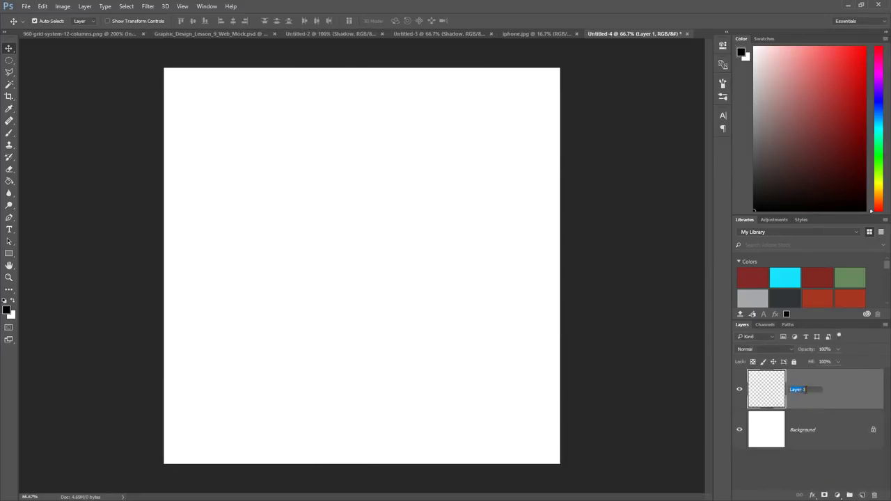
pyautogui.write('Button')
pyautogui.click(676, 315)
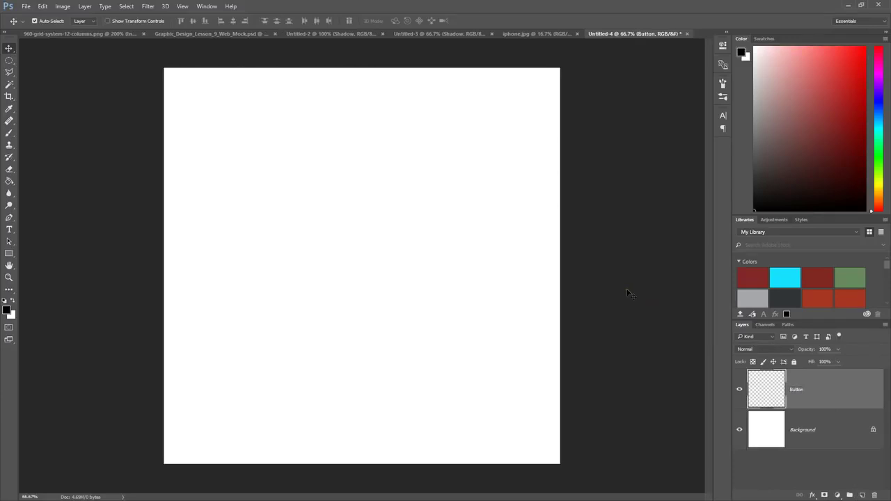
# - Set the foreground color to the light green a0ce4e
pyautogui.click(8, 311)
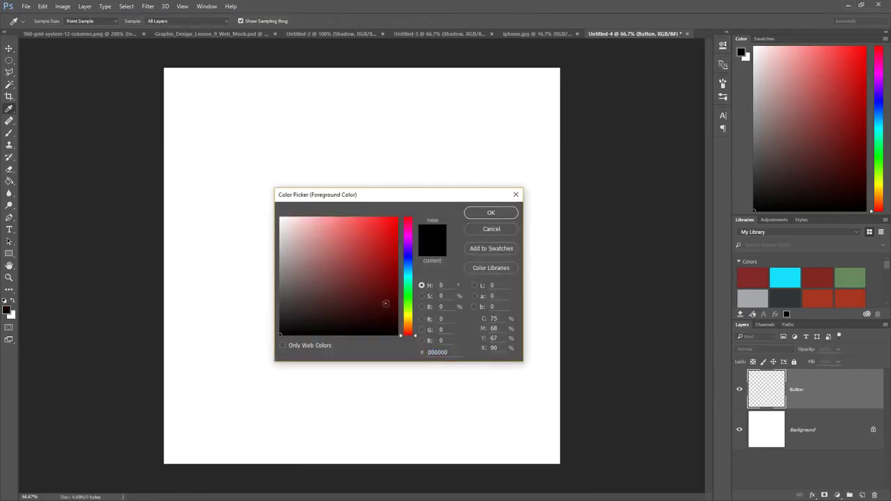
pyautogui.moveTo(407, 305)
pyautogui.mouseDown()
pyautogui.moveTo(411, 278)
pyautogui.moveTo(410, 287)
pyautogui.moveTo(387, 280)
pyautogui.moveTo(414, 293)
pyautogui.mouseUp()
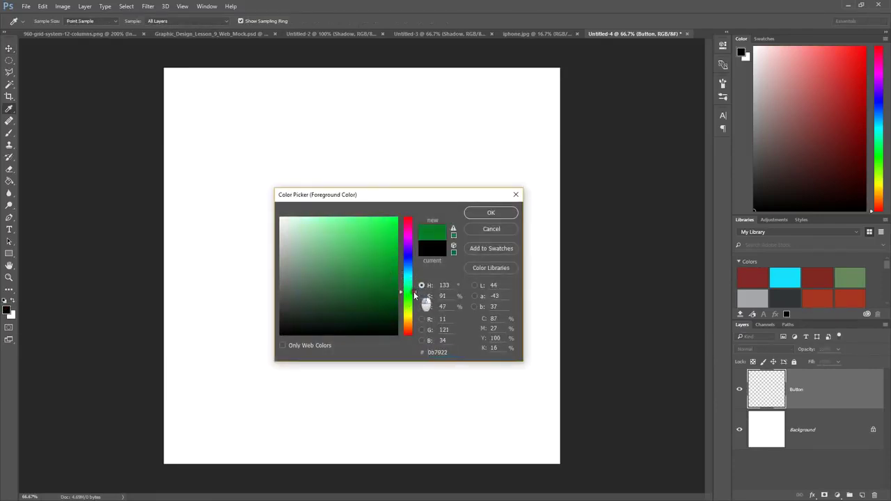
pyautogui.moveTo(347, 237)
pyautogui.mouseDown()
pyautogui.moveTo(322, 227)
pyautogui.moveTo(338, 242)
pyautogui.mouseUp()
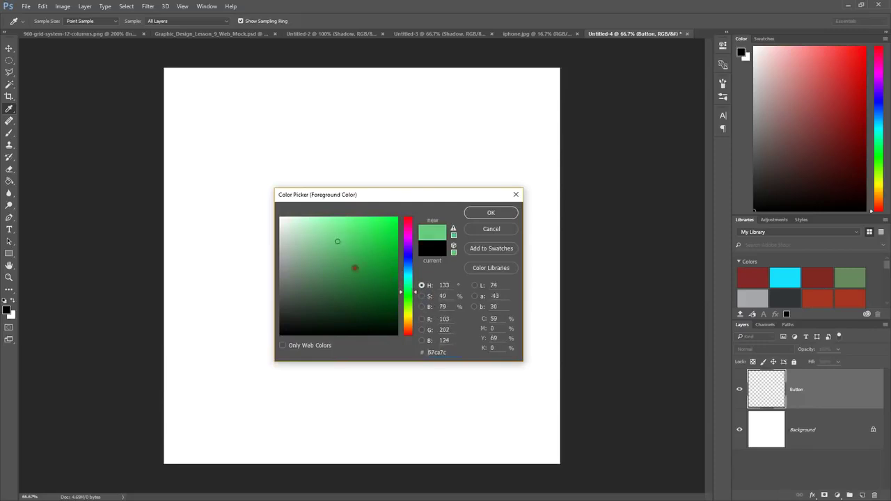
pyautogui.doubleClick(439, 352)
pyautogui.write('a')
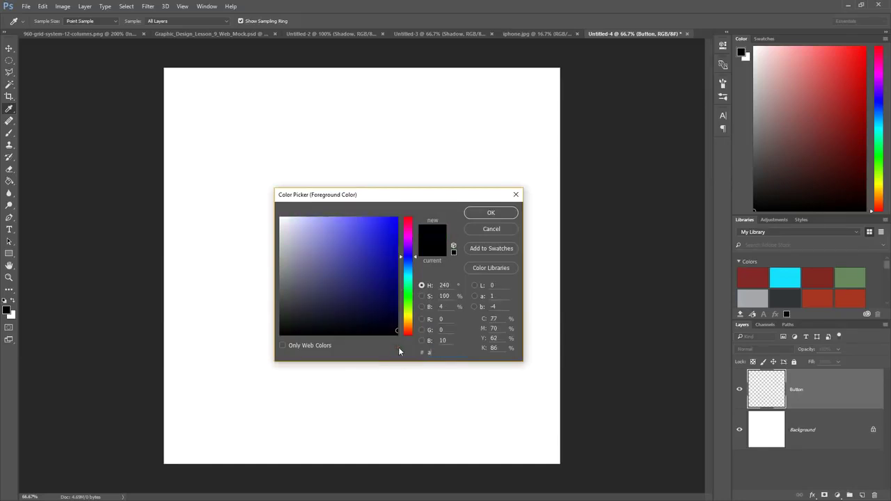
pyautogui.write('0ce')
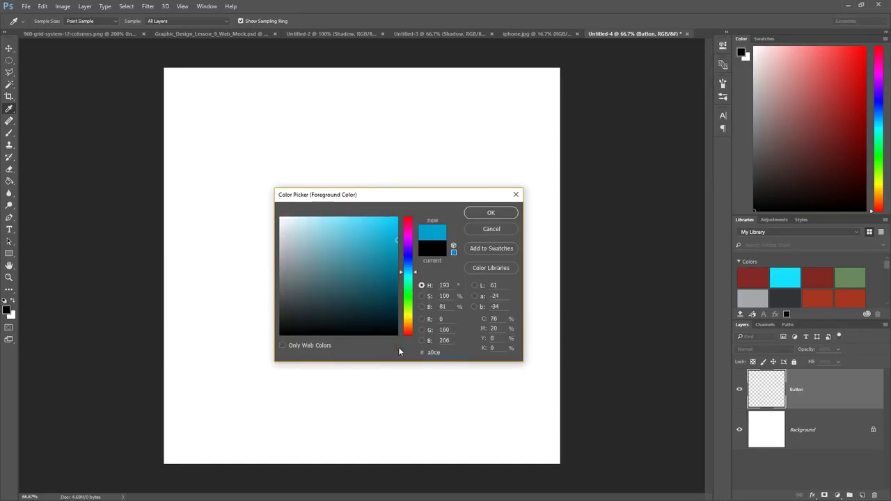
pyautogui.write('4e')
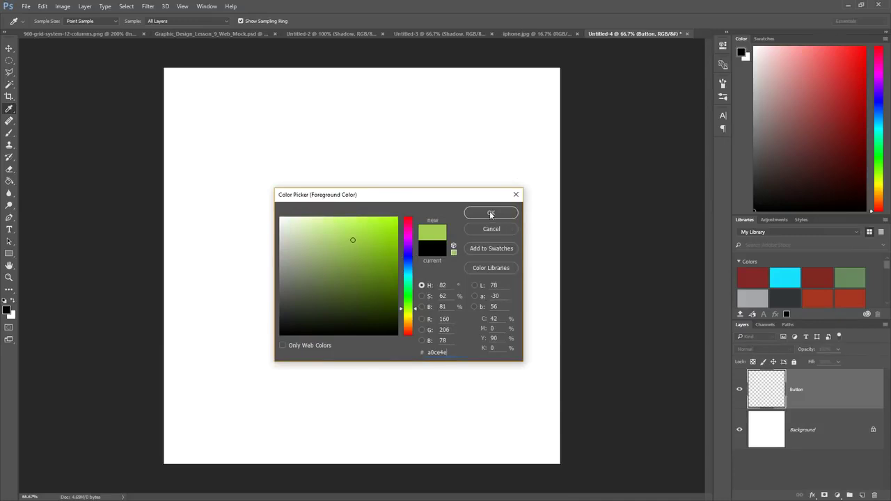
pyautogui.click(490, 214)
pyautogui.press('v')
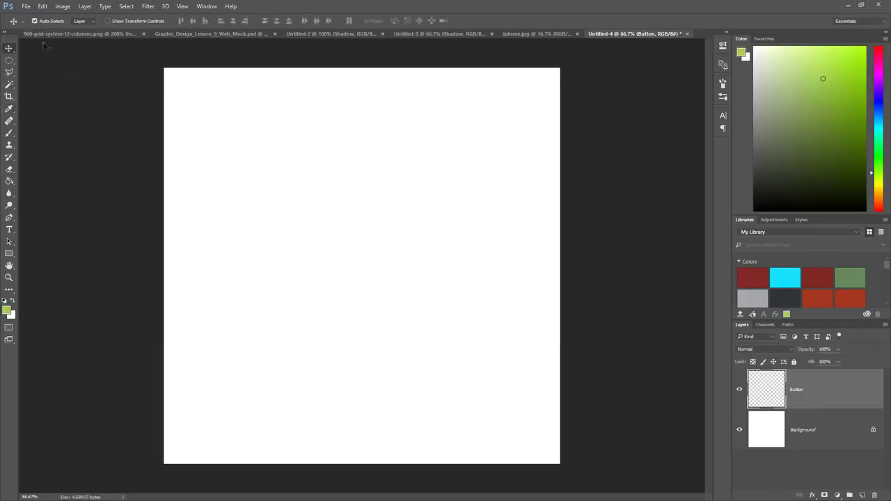
# - Draw a green rounded rectangle about 1052 by 374 px with a 10 px corner radius on the Button layer
pyautogui.click(9, 60)
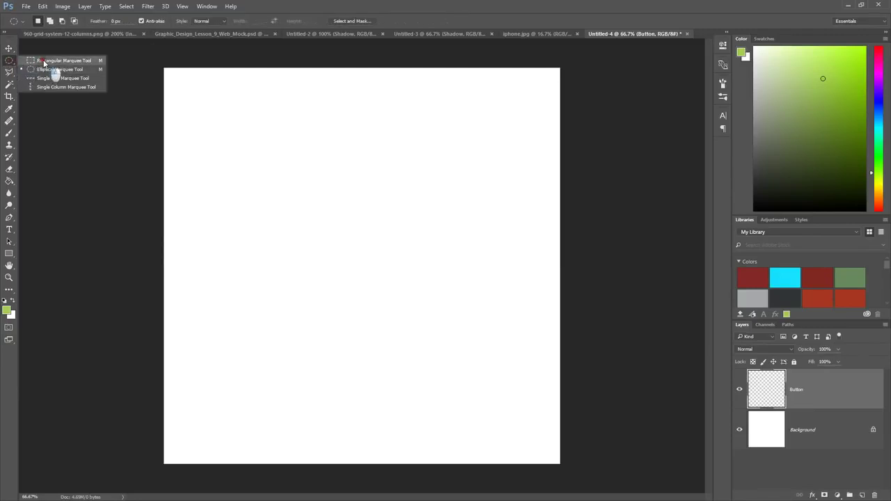
pyautogui.click(45, 61)
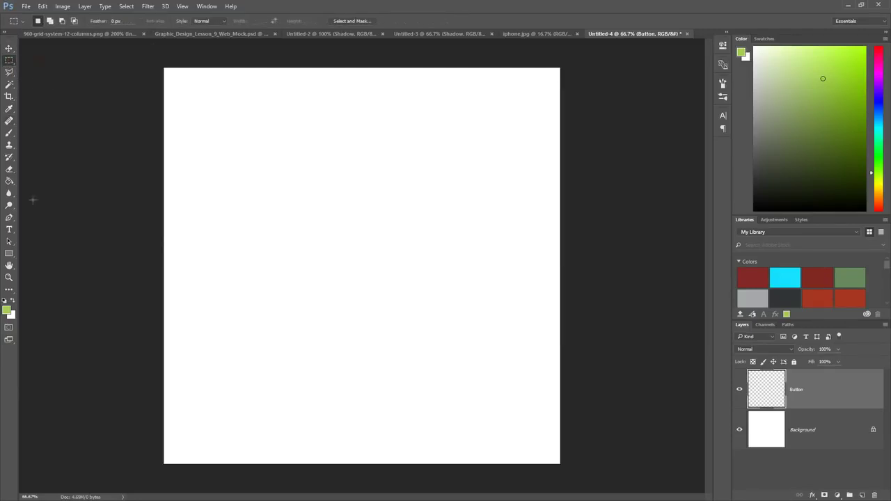
pyautogui.click(10, 254)
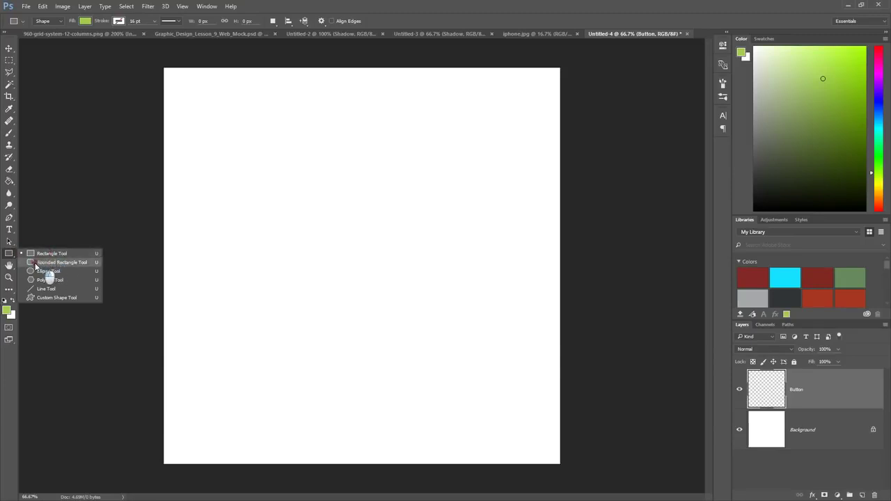
pyautogui.click(38, 264)
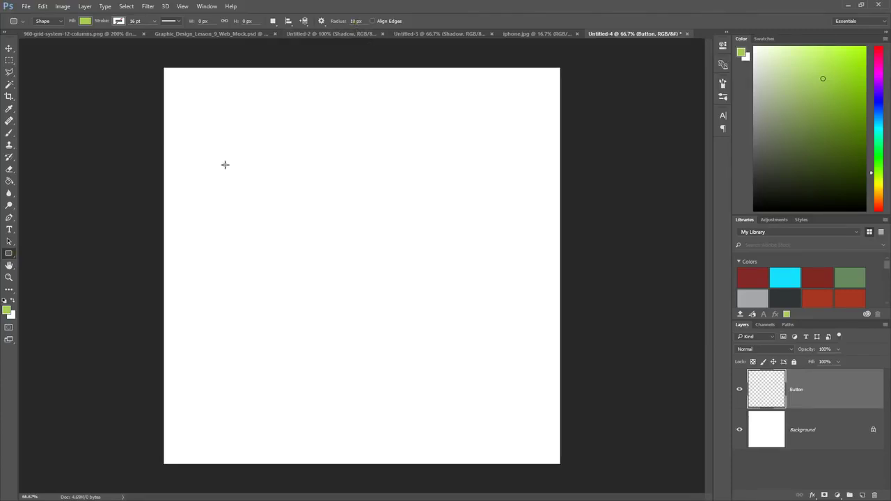
pyautogui.moveTo(224, 164); pyautogui.dragTo(550, 280)
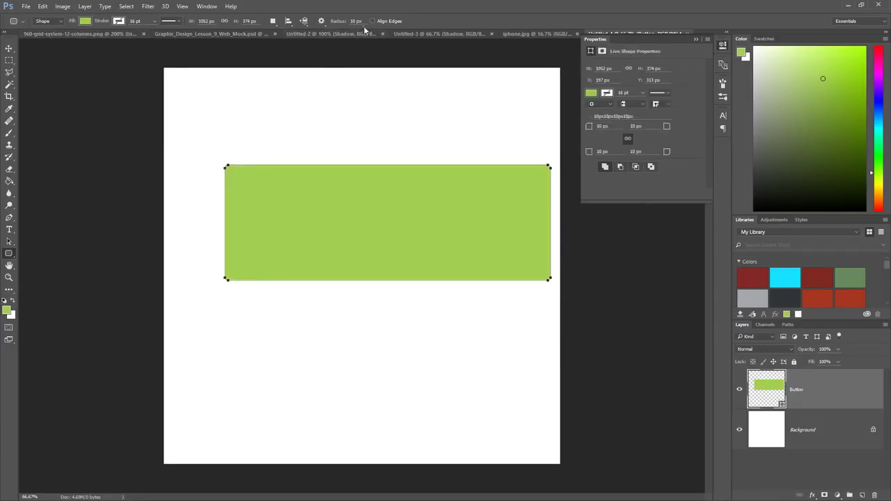
# - Draw a second green rounded rectangle about 948 by 373 px with a 25 px corner radius below the first one
pyautogui.click(342, 22)
pyautogui.write('25')
pyautogui.click(9, 48)
pyautogui.click(32, 60)
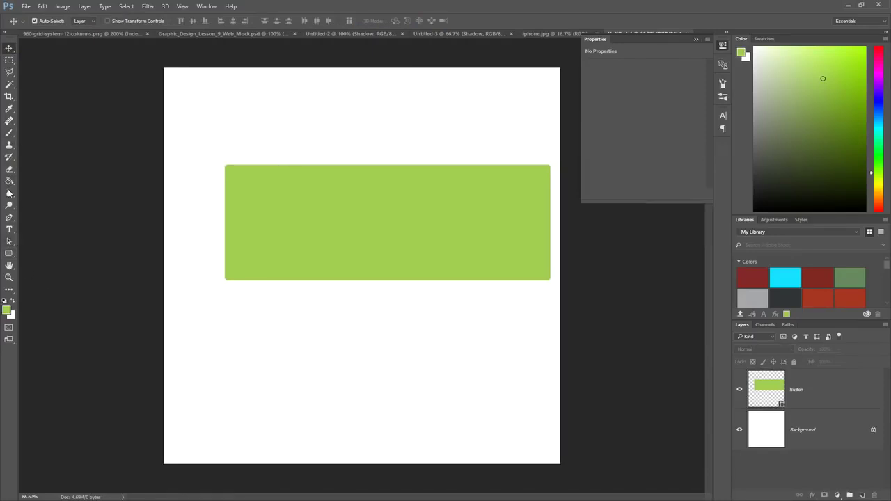
pyautogui.click(11, 253)
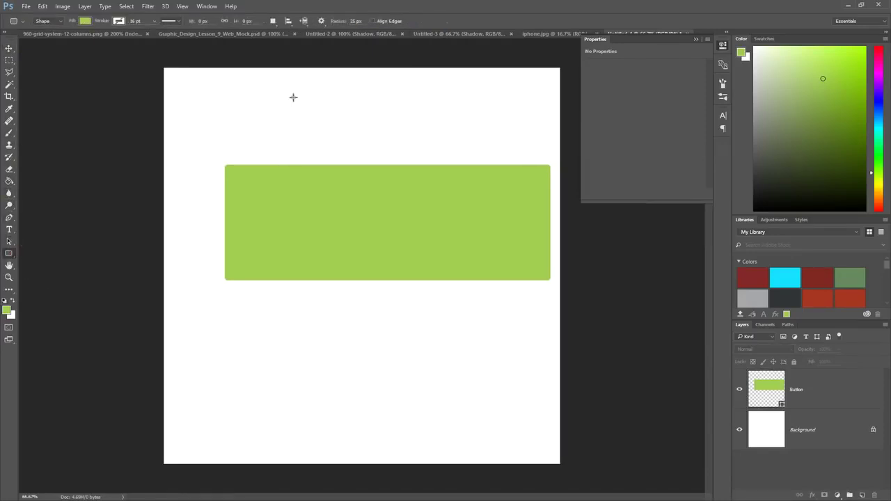
pyautogui.moveTo(235, 302); pyautogui.dragTo(527, 417)
pyautogui.click(9, 50)
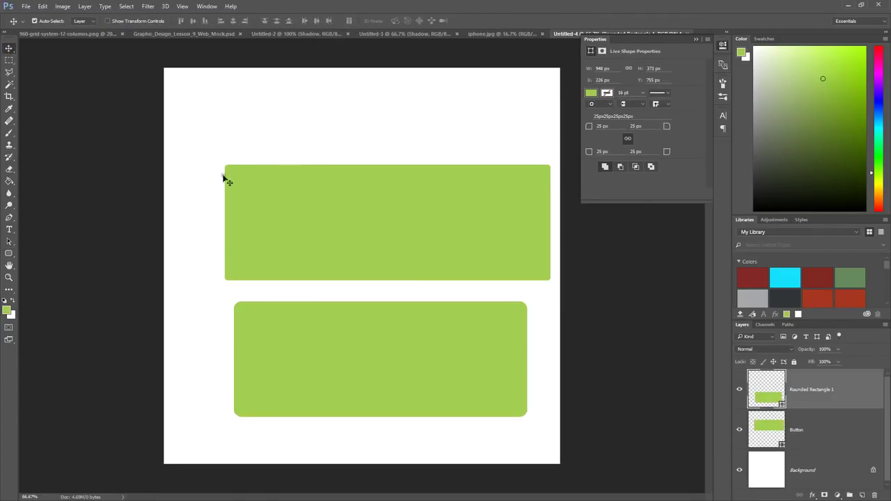
# - Delete the Button layer holding the upper rectangle and move the remaining rounded rectangle to the center of the canvas
pyautogui.click(383, 235)
pyautogui.click(875, 495)
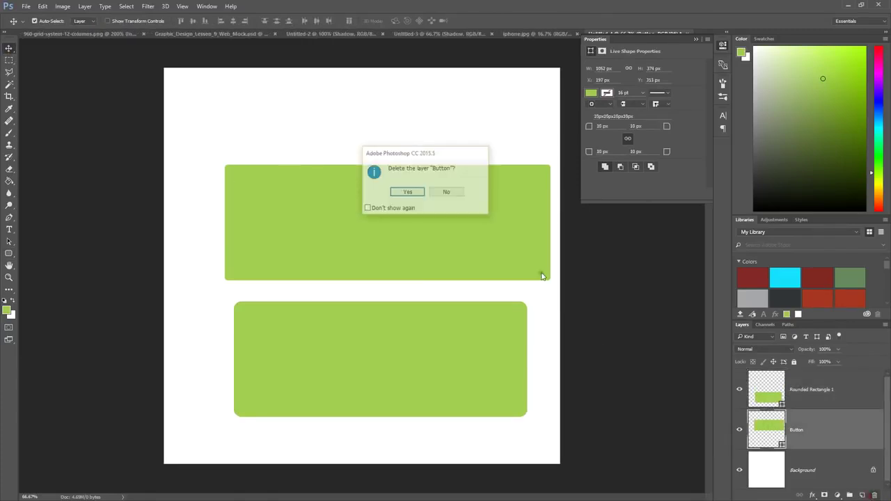
pyautogui.click(407, 192)
pyautogui.click(354, 344)
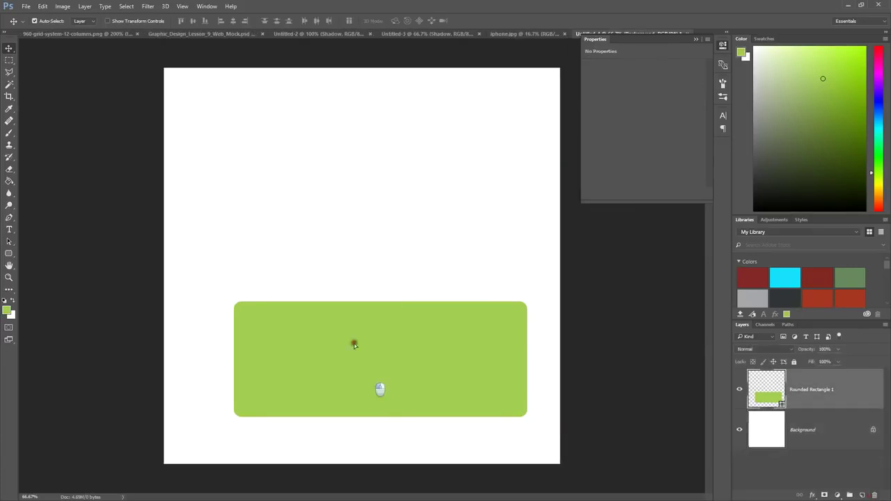
pyautogui.moveTo(354, 344); pyautogui.dragTo(346, 277)
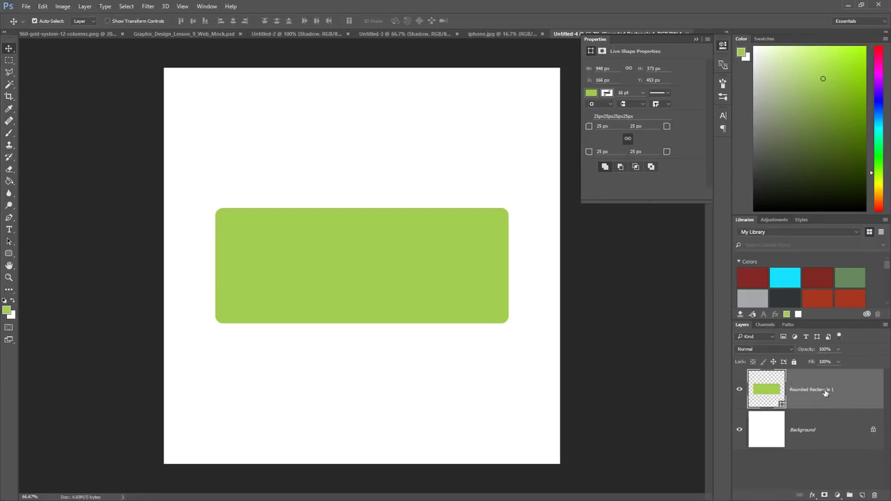
# - Add a Stroke layer style to the rounded rectangle and set its fill type to Gradient
pyautogui.doubleClick(853, 395)
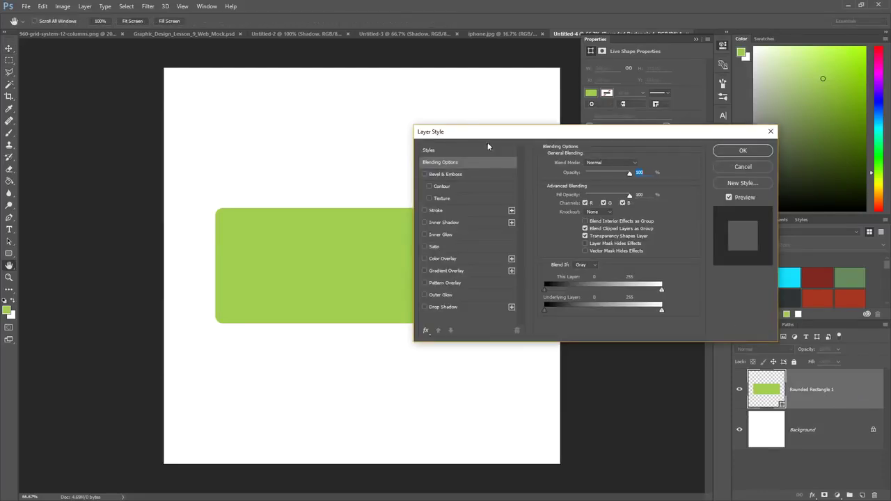
pyautogui.moveTo(542, 132); pyautogui.dragTo(571, 131)
pyautogui.moveTo(622, 122); pyautogui.dragTo(646, 125)
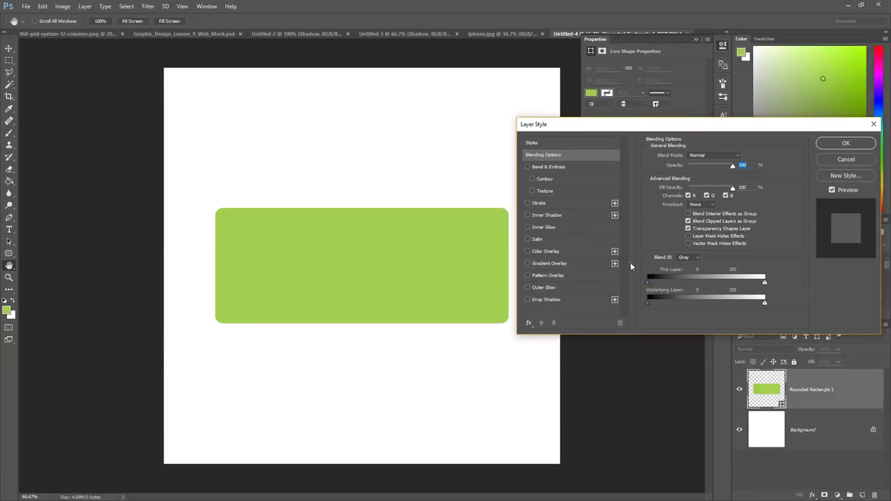
pyautogui.click(528, 203)
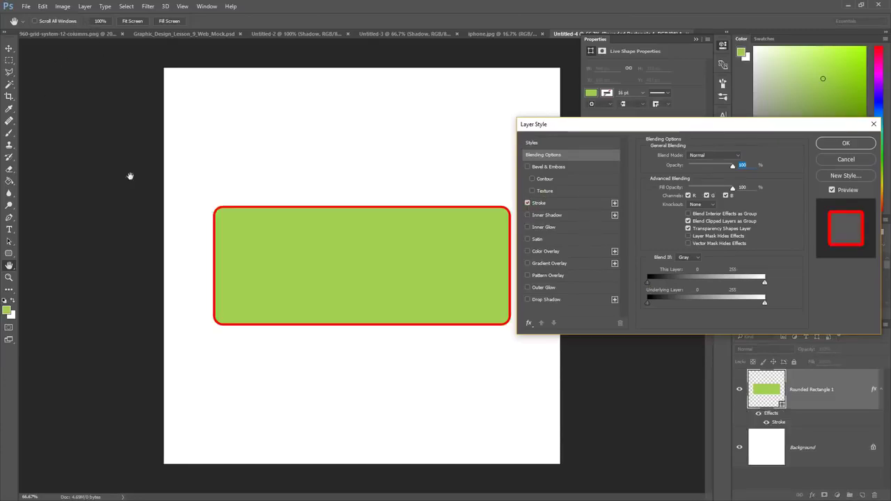
pyautogui.click(569, 202)
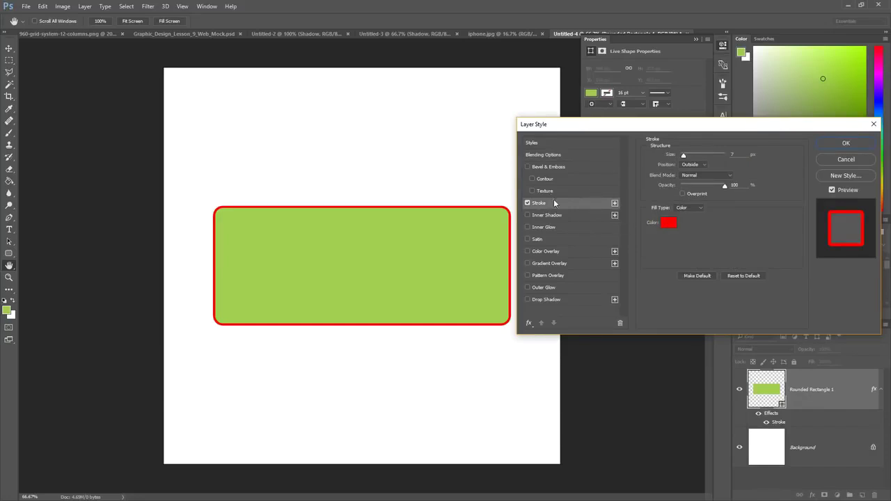
pyautogui.click(699, 207)
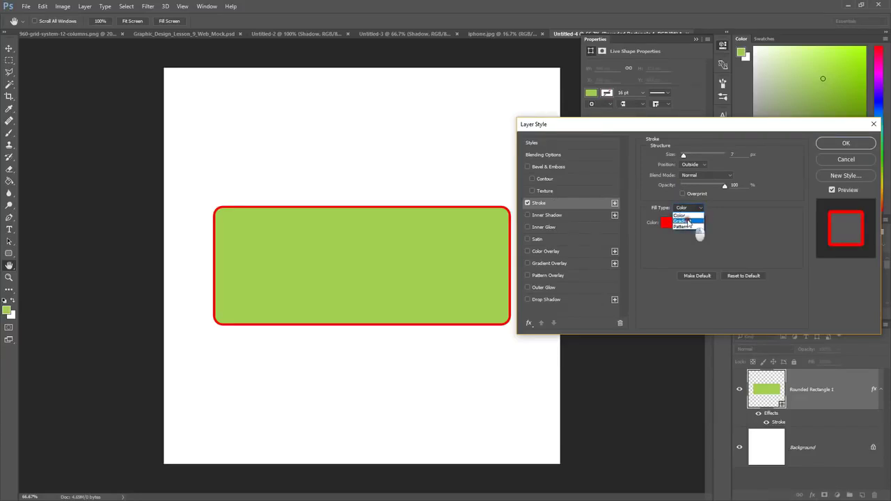
pyautogui.click(689, 222)
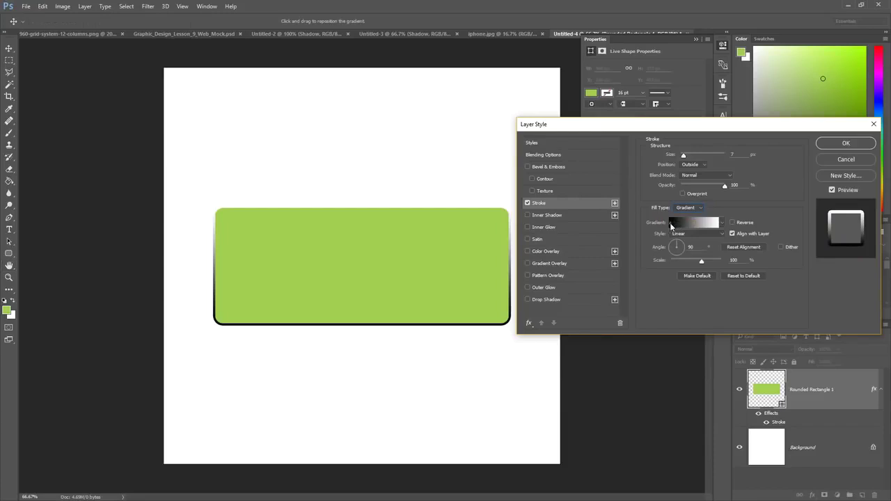
# - Set the black starting color stop of the stroke gradient to aec671
pyautogui.click(686, 223)
pyautogui.moveTo(534, 148); pyautogui.dragTo(646, 132)
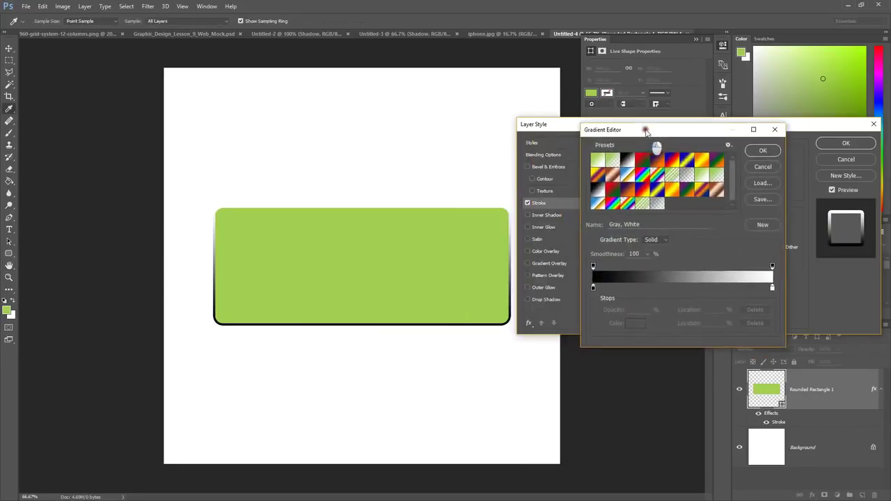
pyautogui.doubleClick(593, 286)
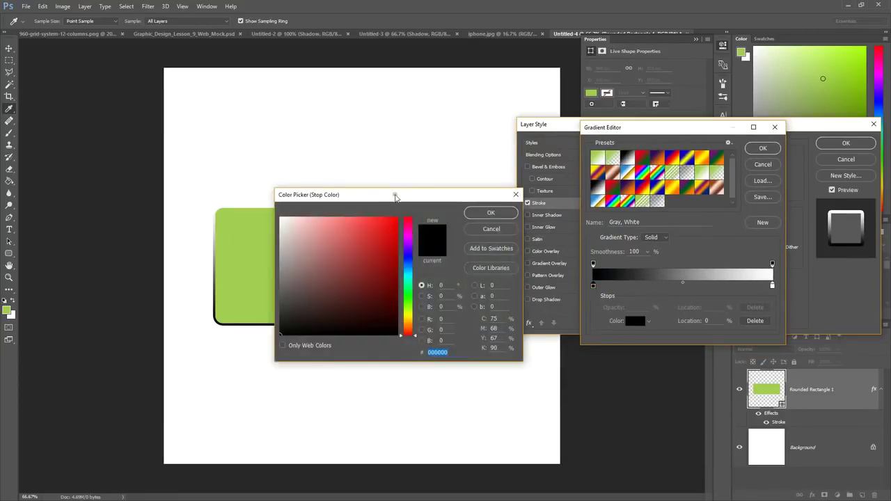
pyautogui.moveTo(394, 195); pyautogui.dragTo(667, 172)
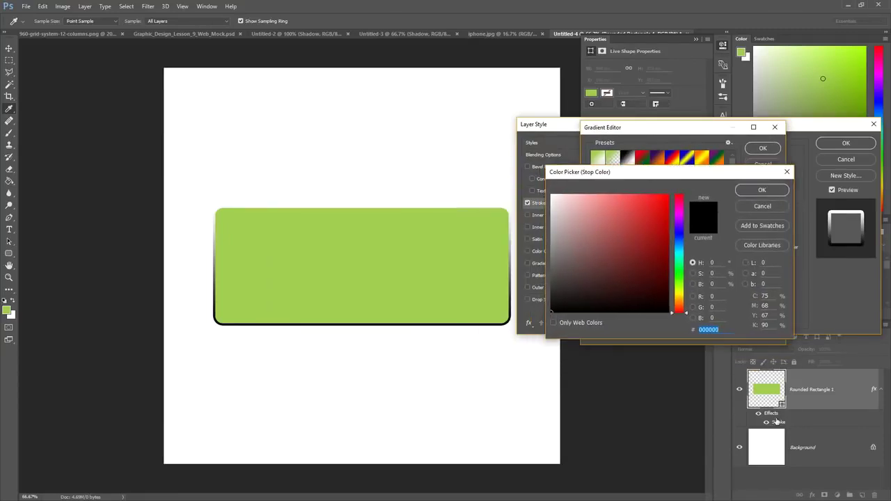
pyautogui.write('ae')
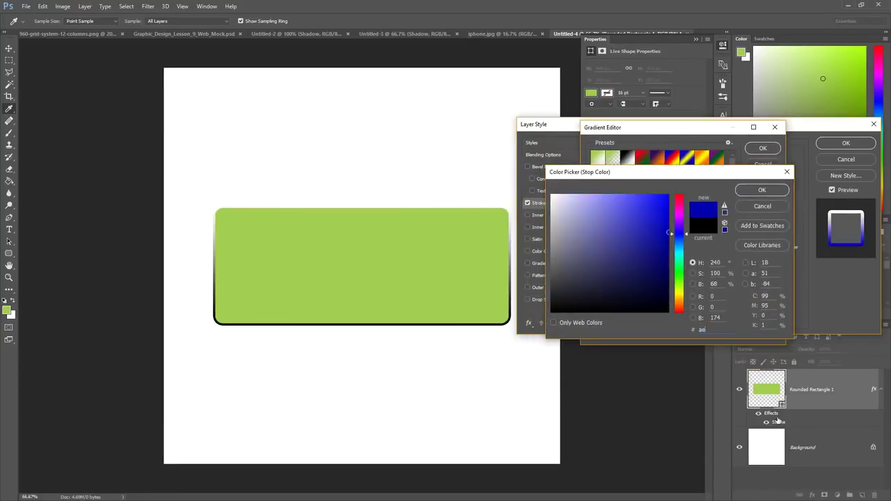
pyautogui.write('c')
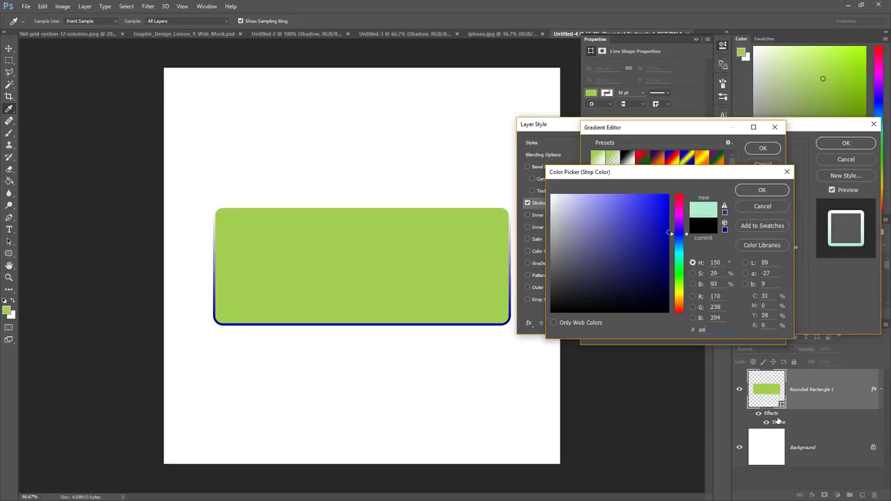
pyautogui.write('6')
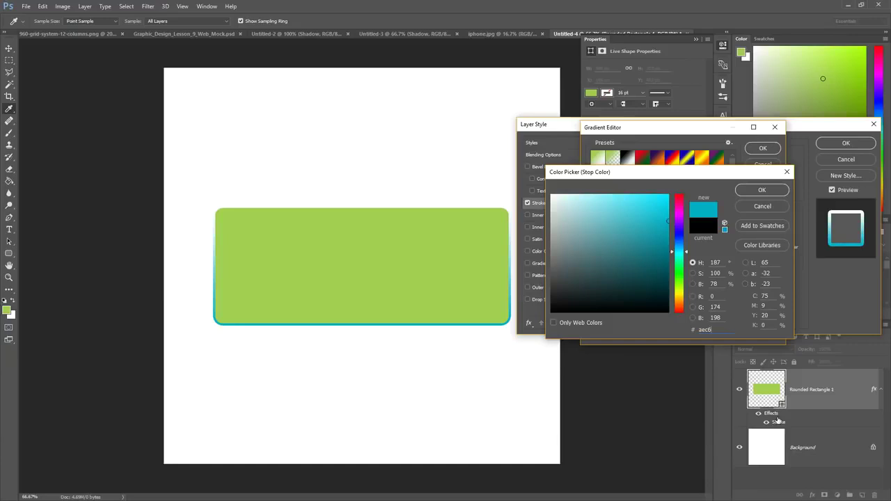
pyautogui.write('71')
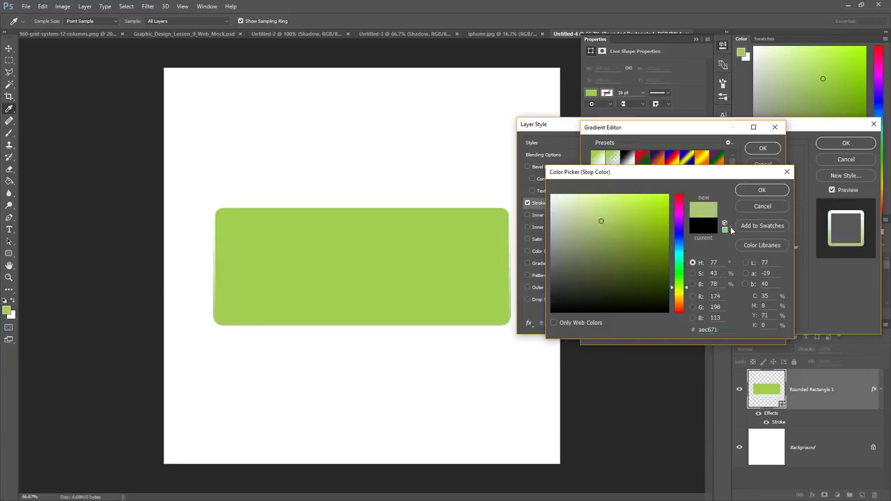
pyautogui.click(762, 190)
# - Set the white ending color stop of the stroke gradient to 85a948
pyautogui.click(771, 286)
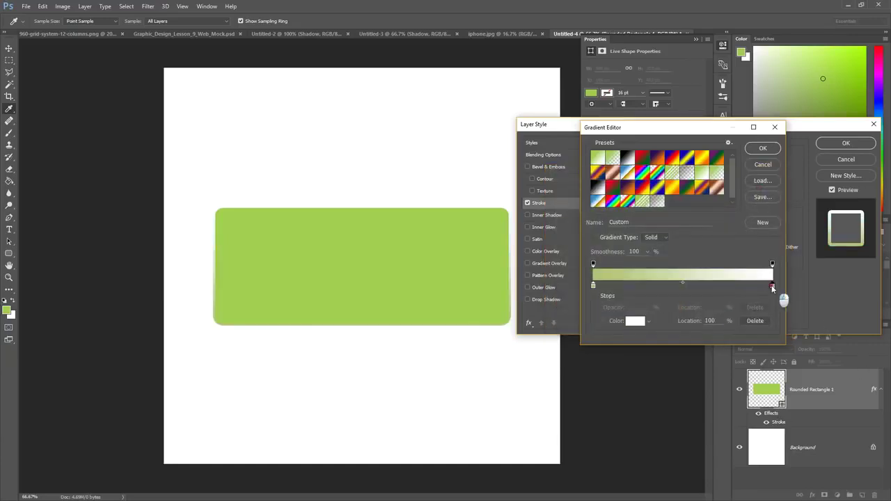
pyautogui.doubleClick(772, 286)
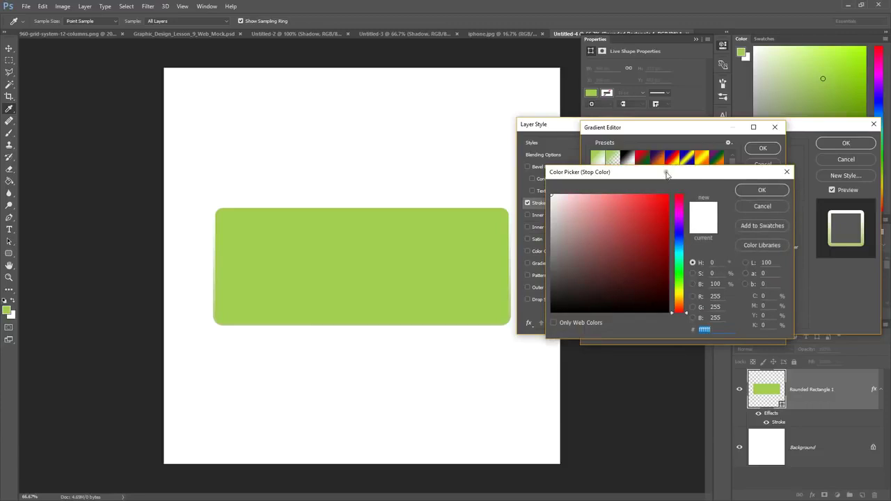
pyautogui.moveTo(666, 171); pyautogui.dragTo(697, 114)
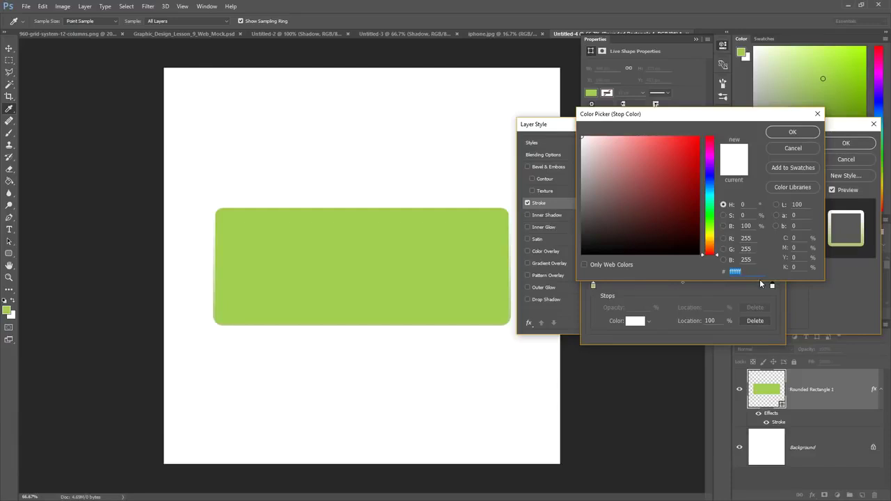
pyautogui.write('000085')
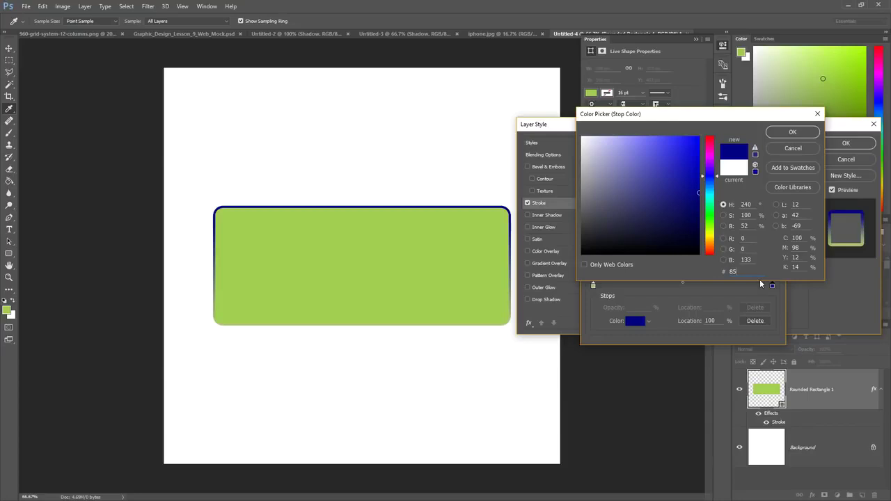
pyautogui.write('a')
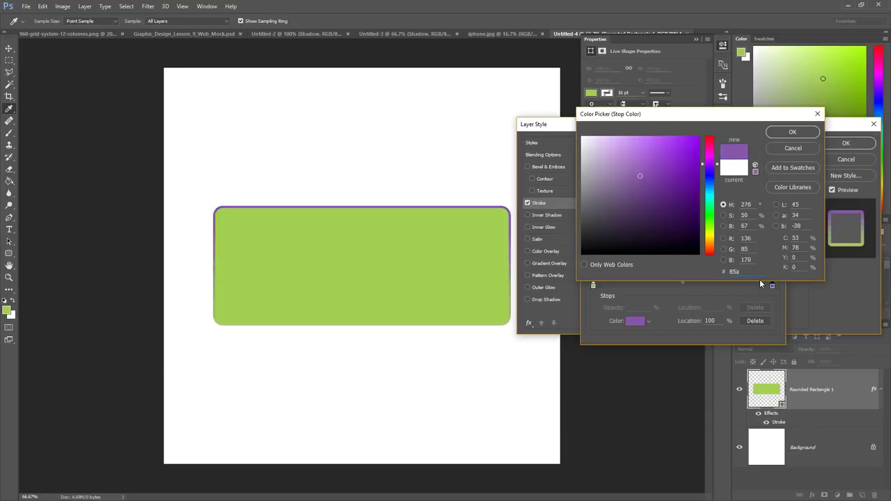
pyautogui.write('948')
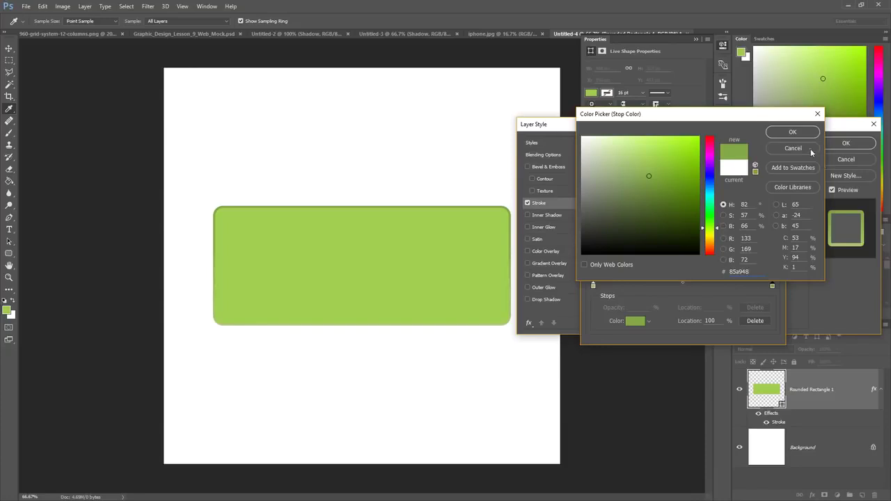
pyautogui.click(792, 132)
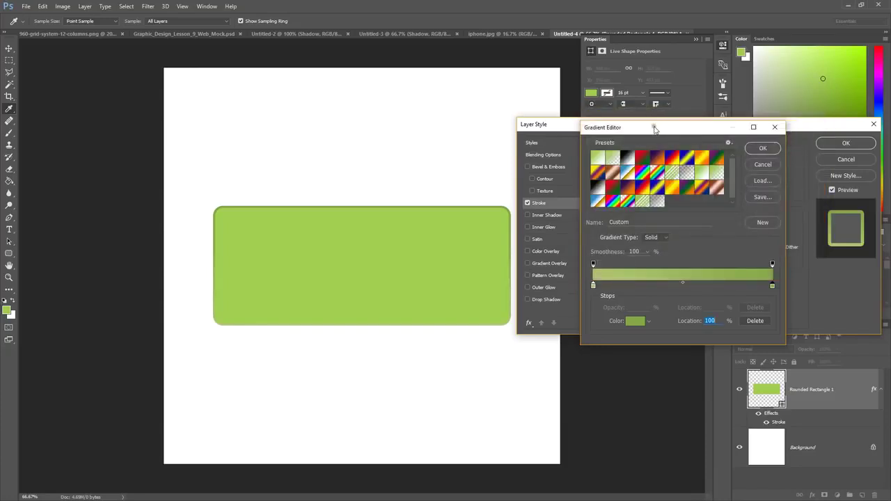
# - Swap the two color stops of the stroke gradient so the darker green comes first, and set the stroke size to 3 px
pyautogui.moveTo(656, 127); pyautogui.dragTo(642, 145)
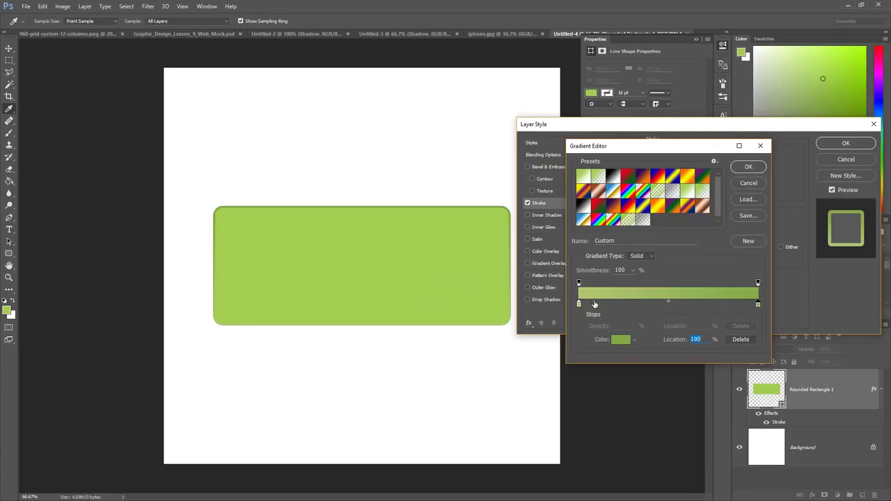
pyautogui.moveTo(579, 303); pyautogui.dragTo(634, 311)
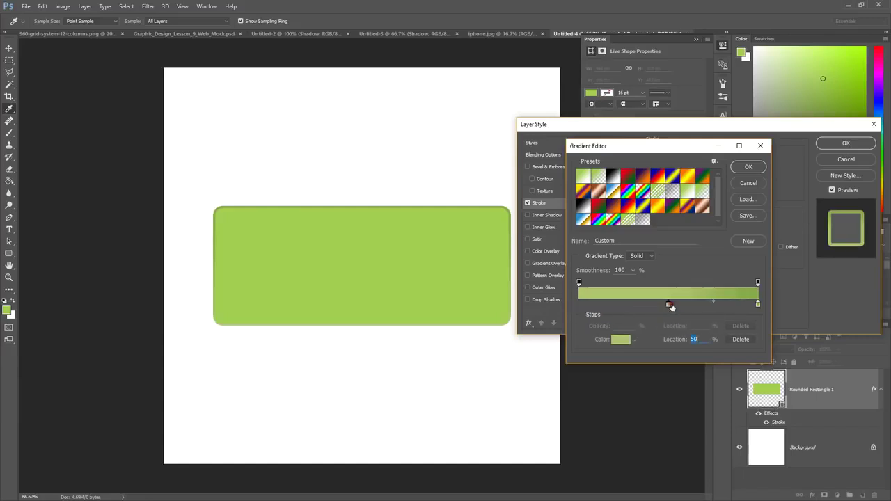
pyautogui.moveTo(758, 304); pyautogui.dragTo(577, 305)
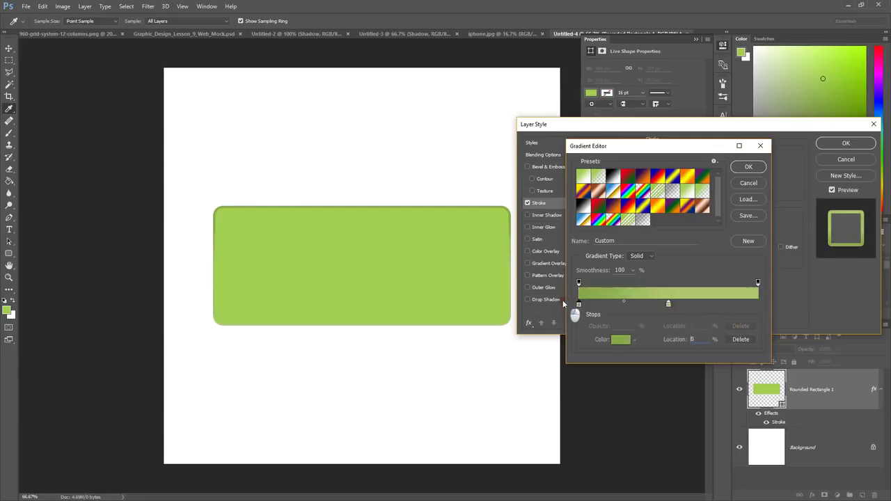
pyautogui.moveTo(668, 303); pyautogui.dragTo(767, 304)
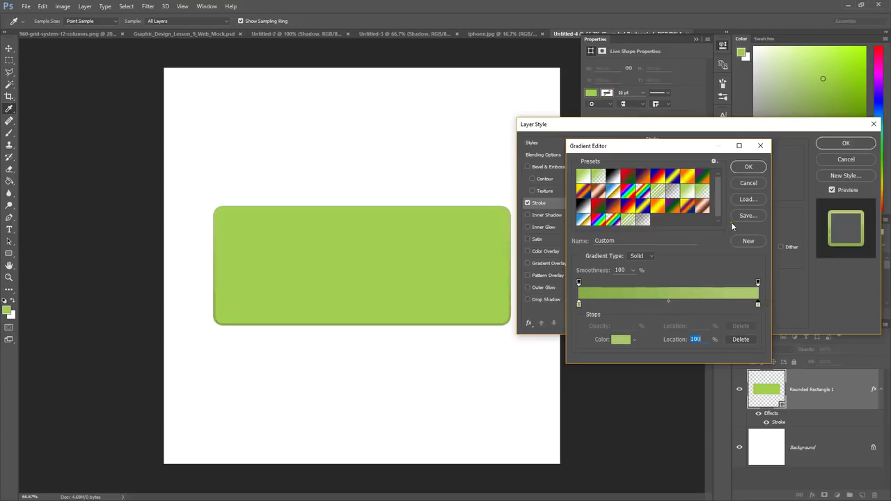
pyautogui.click(750, 167)
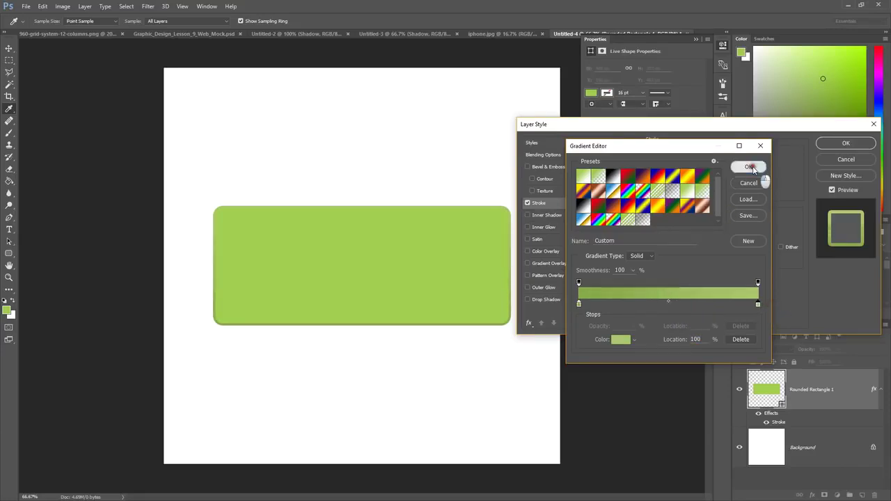
pyautogui.moveTo(681, 157)
pyautogui.mouseDown()
pyautogui.moveTo(698, 160)
pyautogui.moveTo(680, 157)
pyautogui.mouseUp()
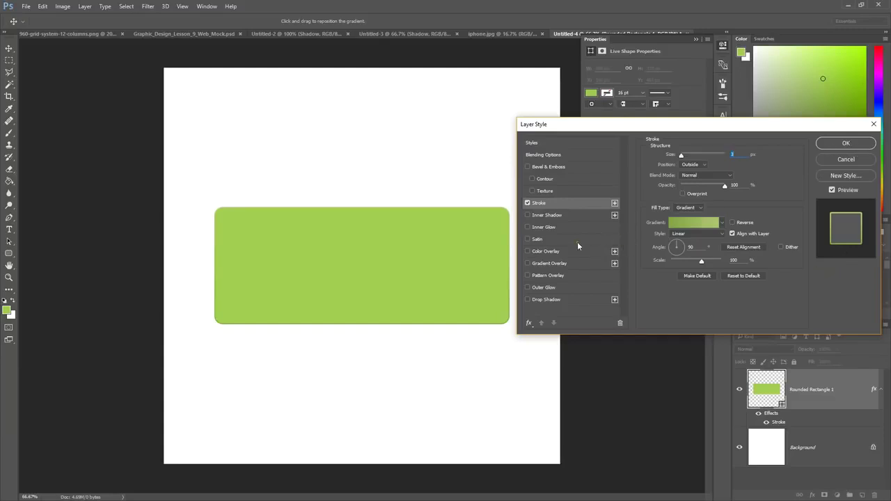
# - Add an Inner Shadow effect to the rounded rectangle with 100% opacity and a white shadow color
pyautogui.click(548, 216)
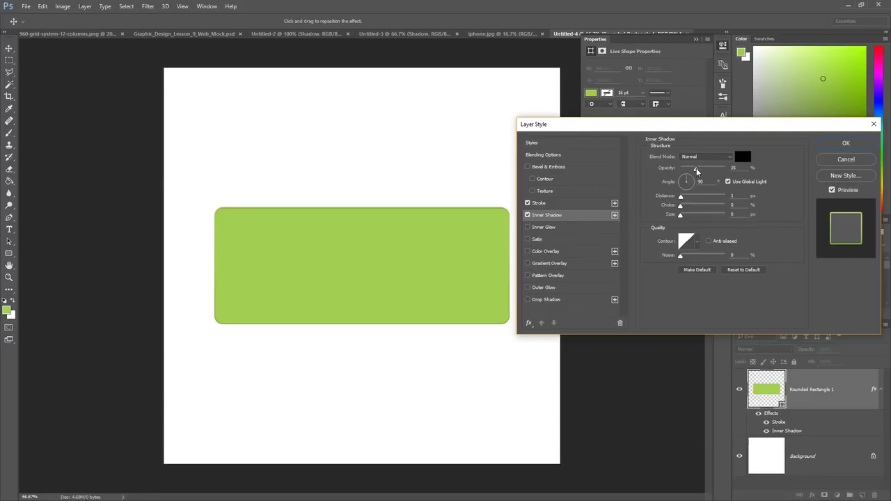
pyautogui.moveTo(695, 168); pyautogui.dragTo(731, 176)
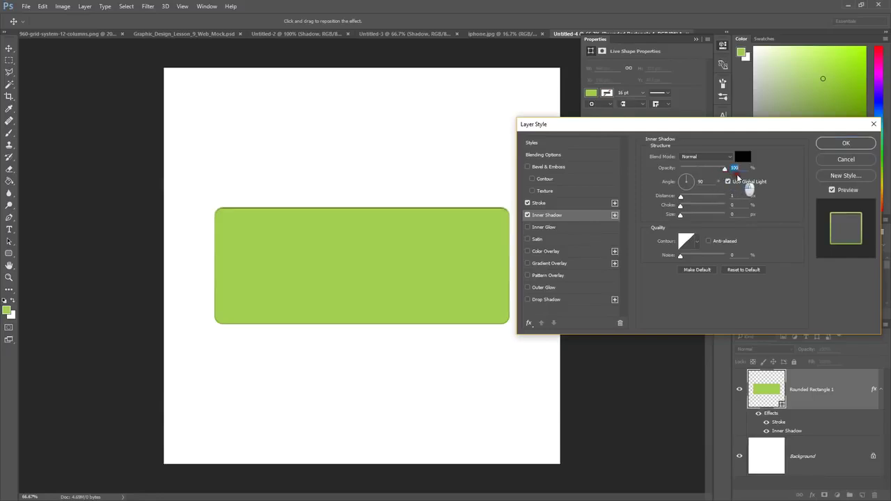
pyautogui.click(743, 157)
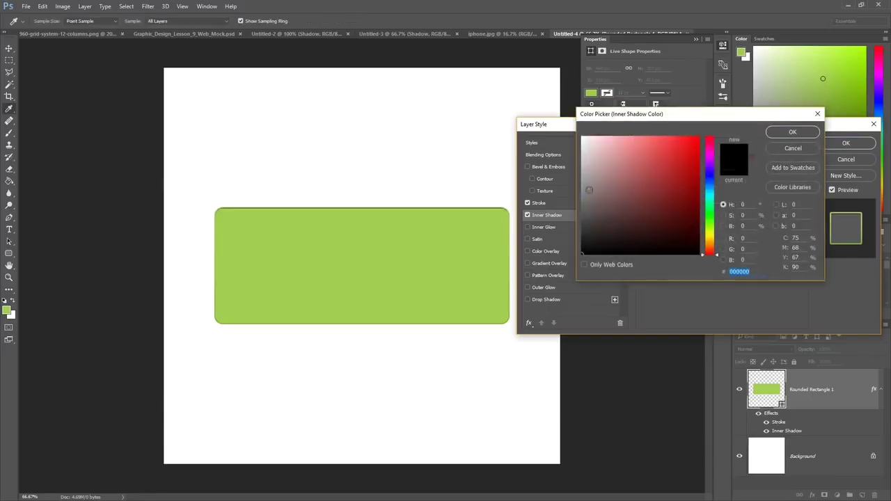
pyautogui.moveTo(589, 189); pyautogui.dragTo(584, 139)
pyautogui.click(793, 132)
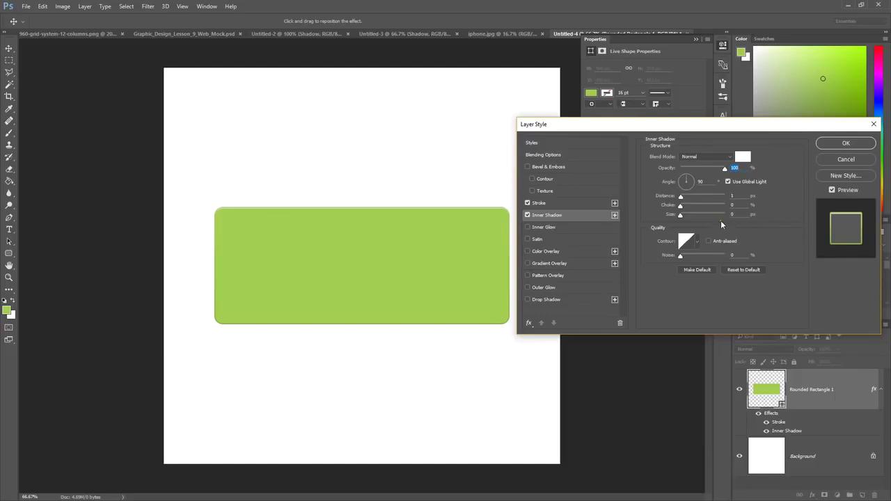
# - Set the inner shadow's distance to 2 px and its size to 4 px
pyautogui.moveTo(745, 215); pyautogui.dragTo(715, 212)
pyautogui.write('2')
pyautogui.click(725, 195)
pyautogui.write('2')
pyautogui.moveTo(740, 214); pyautogui.dragTo(721, 217)
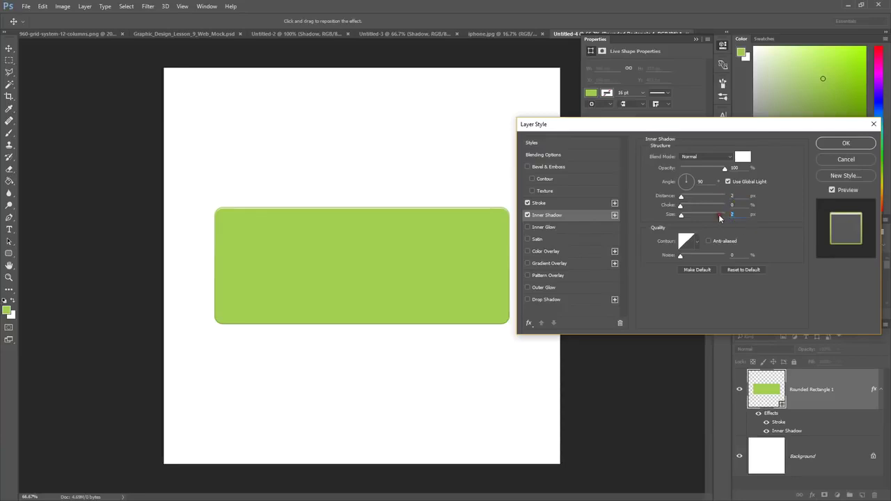
pyautogui.write('4')
# - Add a Gradient Overlay effect to the rounded rectangle using the Black, White preset gradient
pyautogui.click(550, 262)
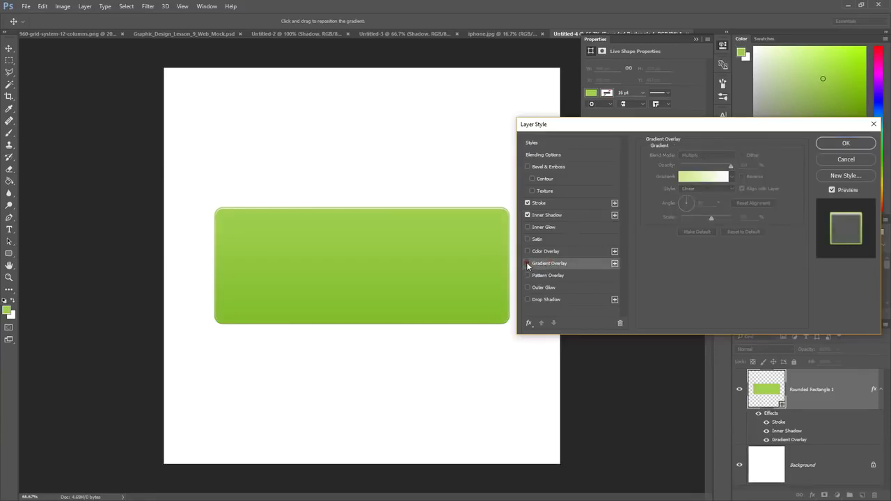
pyautogui.click(527, 264)
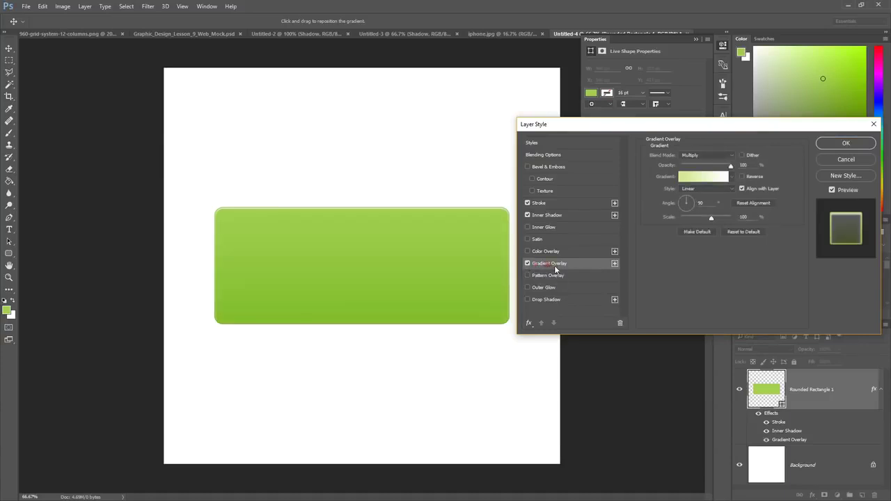
pyautogui.click(684, 179)
pyautogui.click(686, 176)
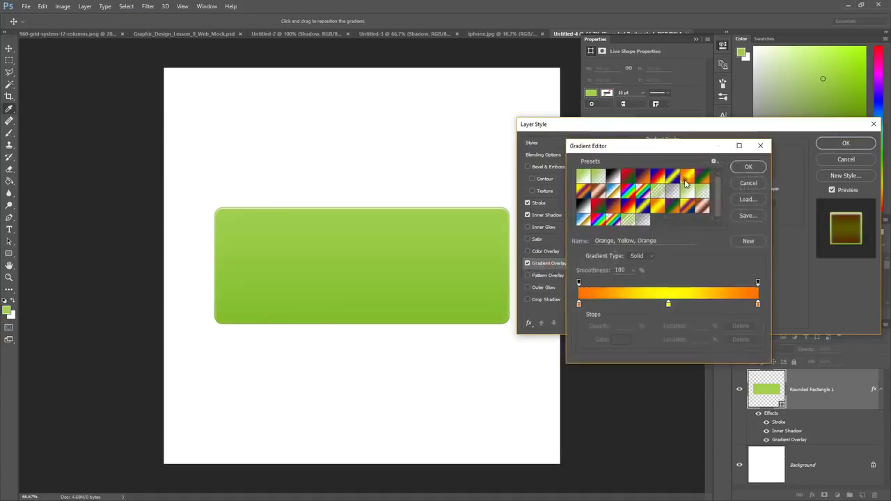
pyautogui.click(614, 178)
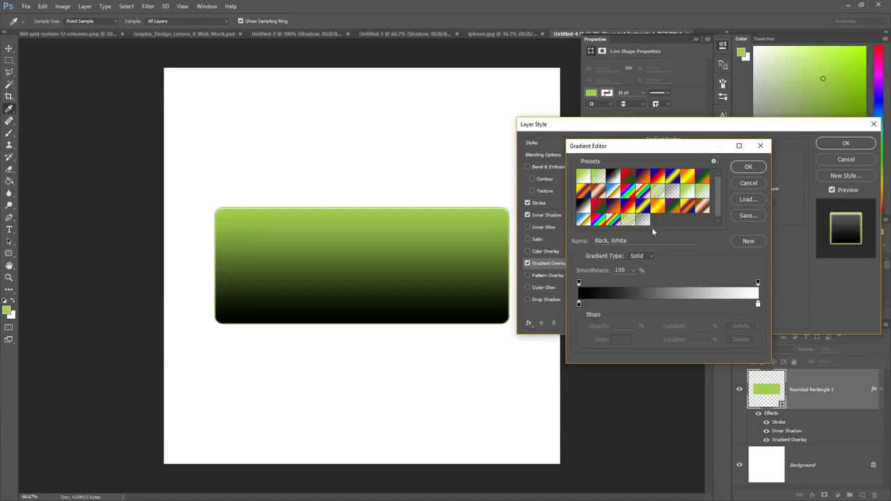
pyautogui.click(747, 168)
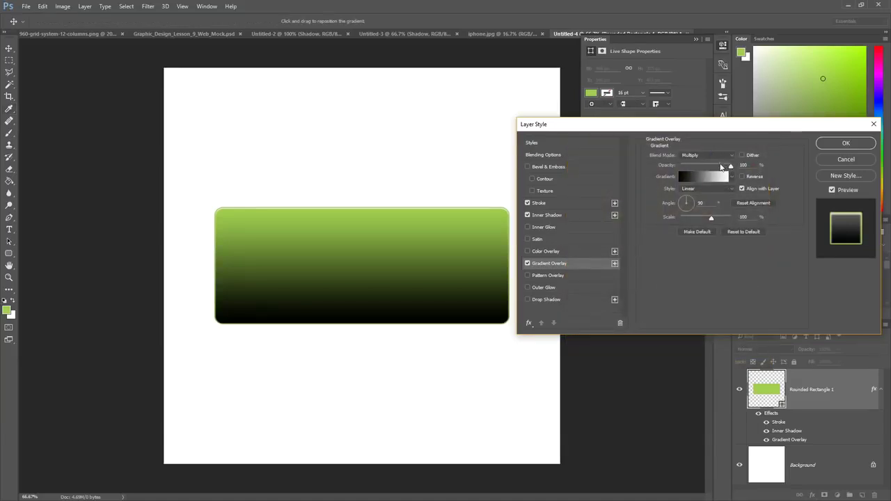
# - Set the gradient overlay to Overlay blend mode, 52% opacity and 150% scale, and enable the Drop Shadow effect
pyautogui.click(711, 156)
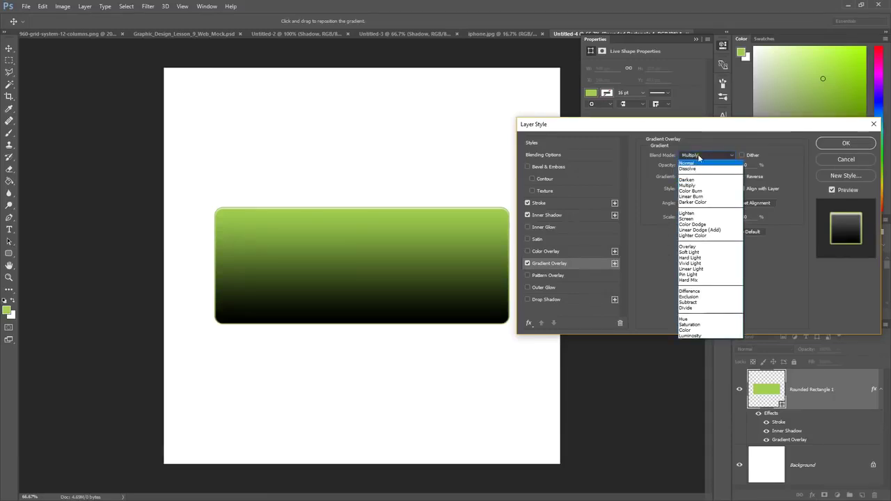
pyautogui.click(693, 248)
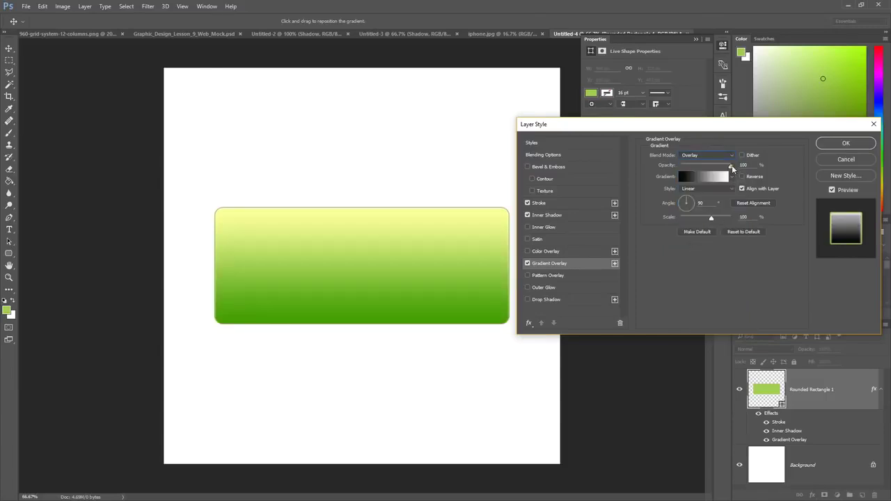
pyautogui.moveTo(730, 165); pyautogui.dragTo(708, 169)
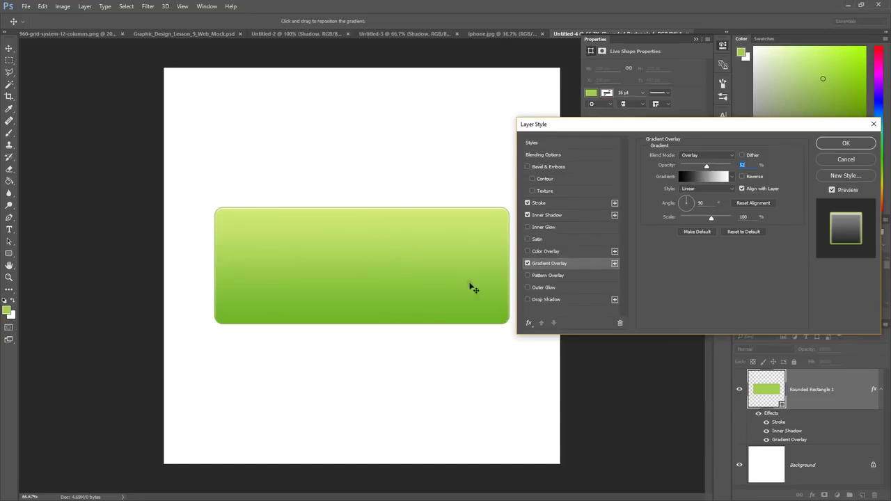
pyautogui.click(527, 299)
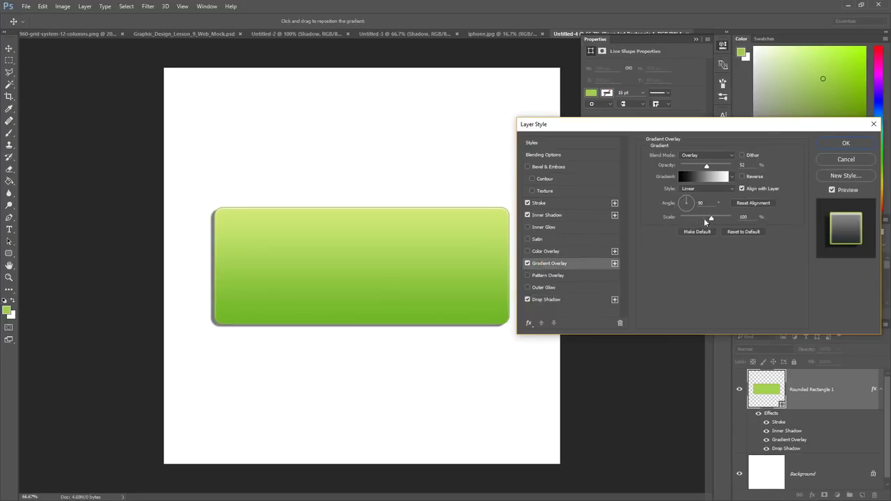
pyautogui.moveTo(710, 219); pyautogui.dragTo(741, 218)
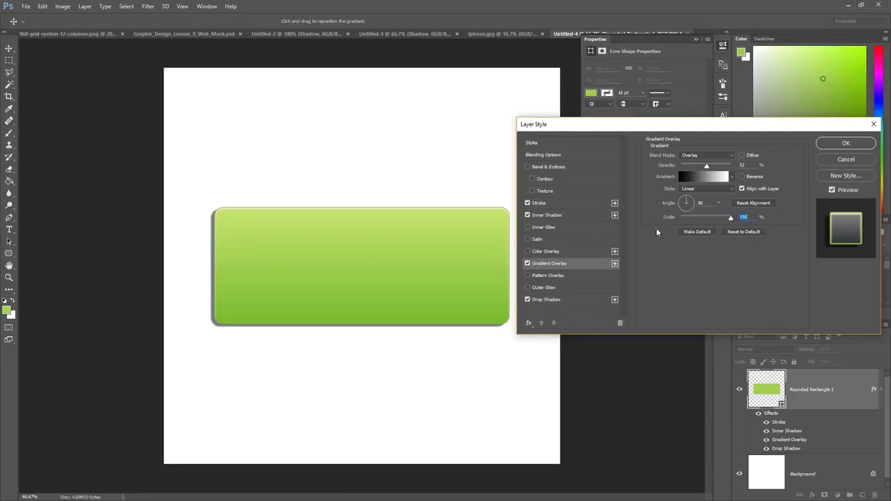
# - Configure the drop shadow with Multiply blend mode, 23% opacity, 100° angle, 3 px distance, 0% spread and 2 px size
pyautogui.click(554, 300)
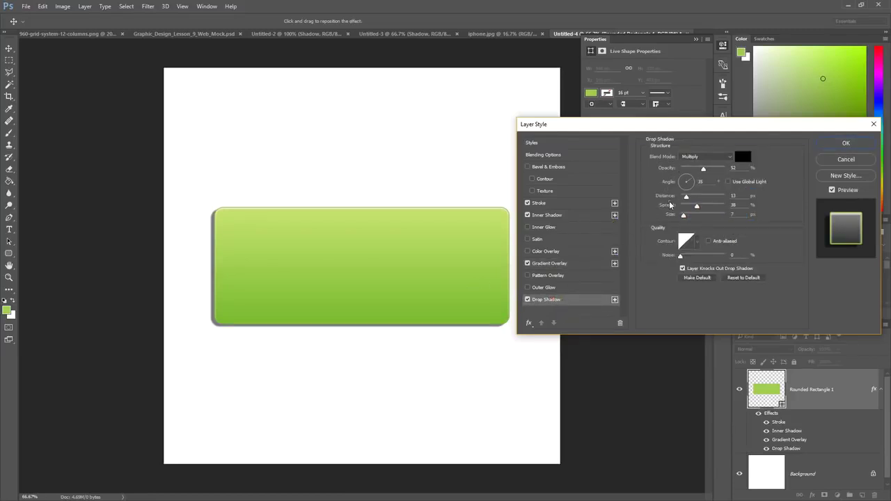
pyautogui.click(708, 157)
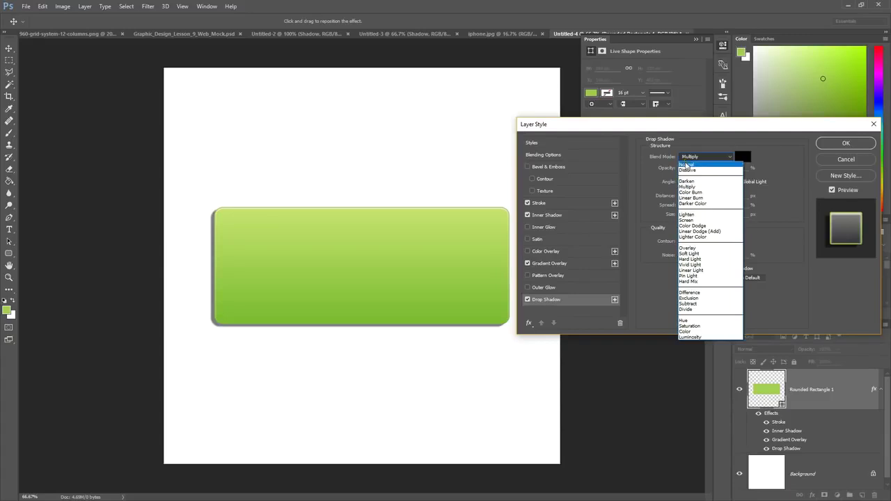
pyautogui.click(688, 186)
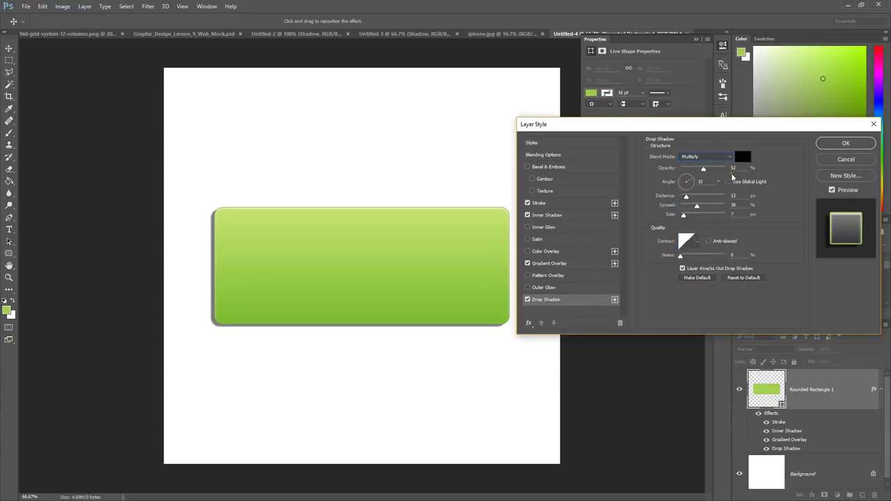
pyautogui.moveTo(703, 169); pyautogui.dragTo(689, 172)
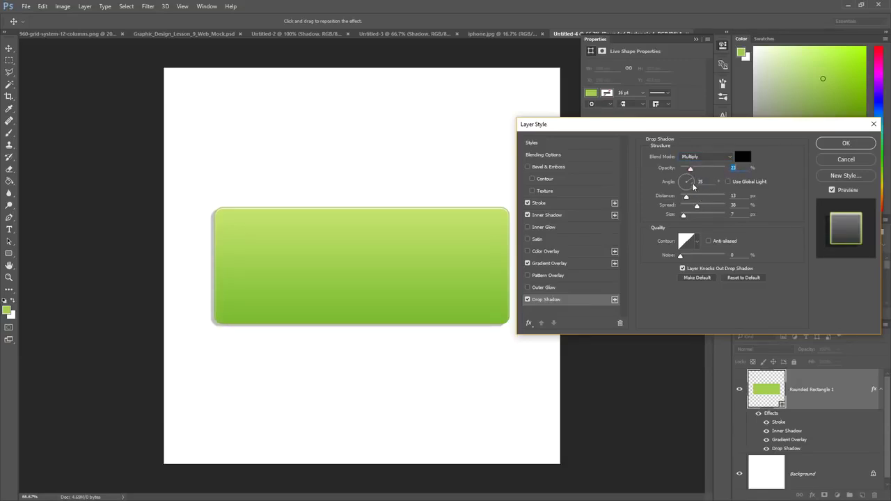
pyautogui.moveTo(692, 182); pyautogui.dragTo(687, 182)
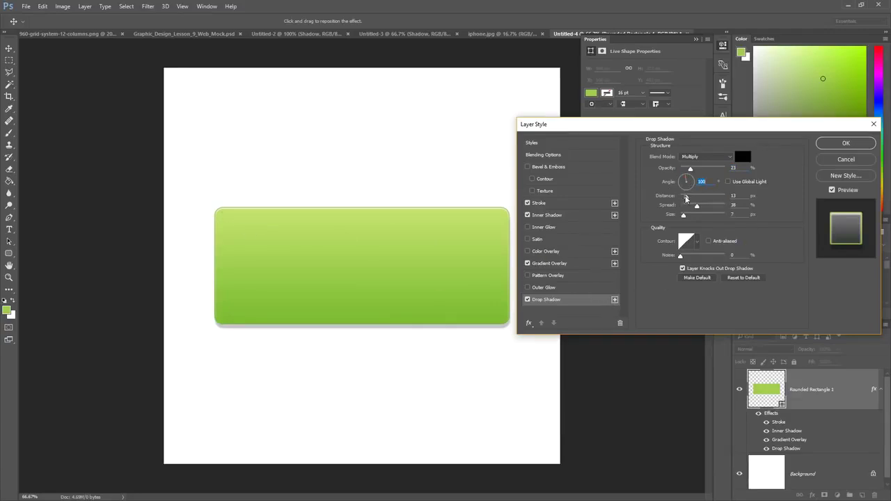
pyautogui.moveTo(687, 198)
pyautogui.mouseDown()
pyautogui.moveTo(710, 200)
pyautogui.moveTo(684, 199)
pyautogui.mouseUp()
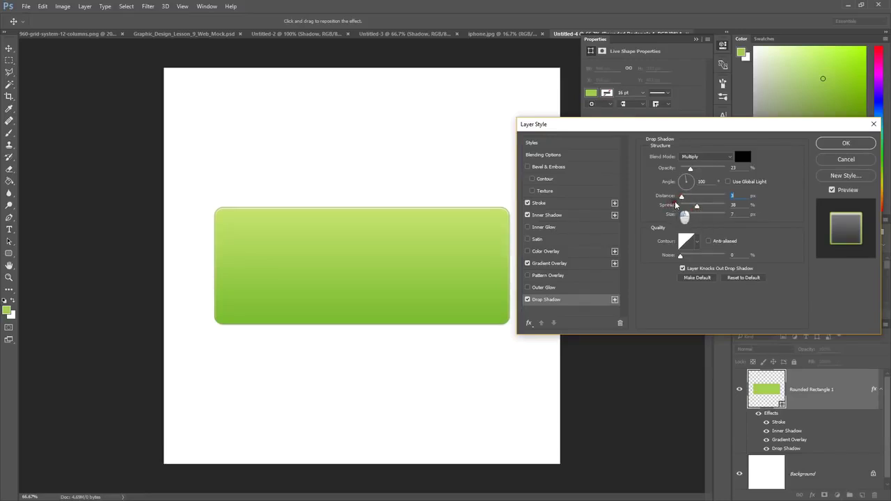
pyautogui.moveTo(697, 208)
pyautogui.mouseDown()
pyautogui.moveTo(653, 204)
pyautogui.moveTo(683, 218)
pyautogui.mouseUp()
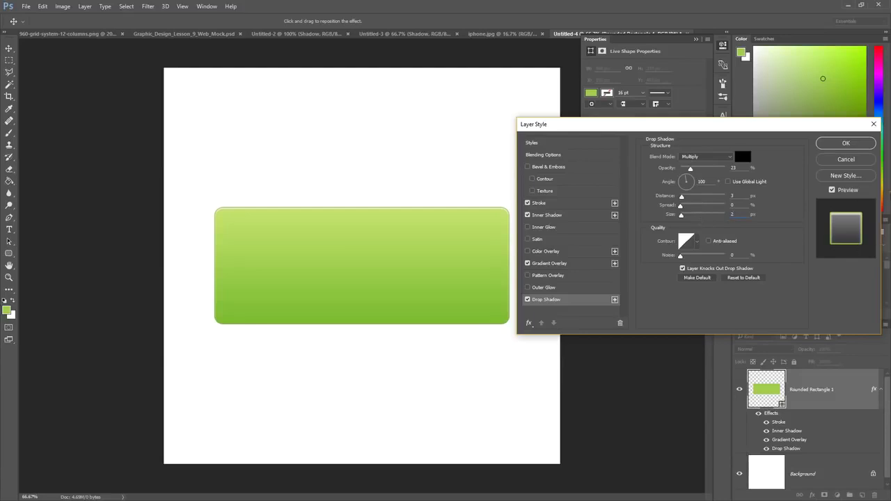
# - Apply the configured layer style to the rounded rectangle
pyautogui.click(849, 145)
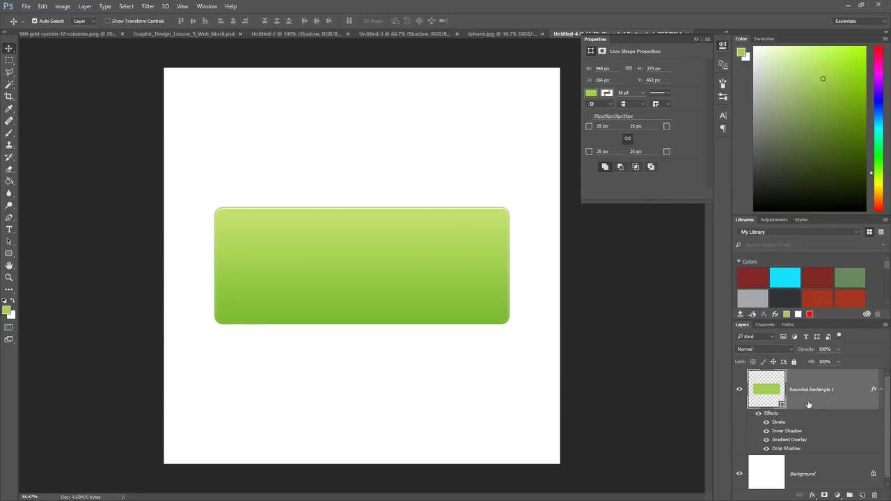
# - Compare the button with all effects, only the Gradient Overlay, and only the Inner Shadow switched off and on again
pyautogui.click(759, 414)
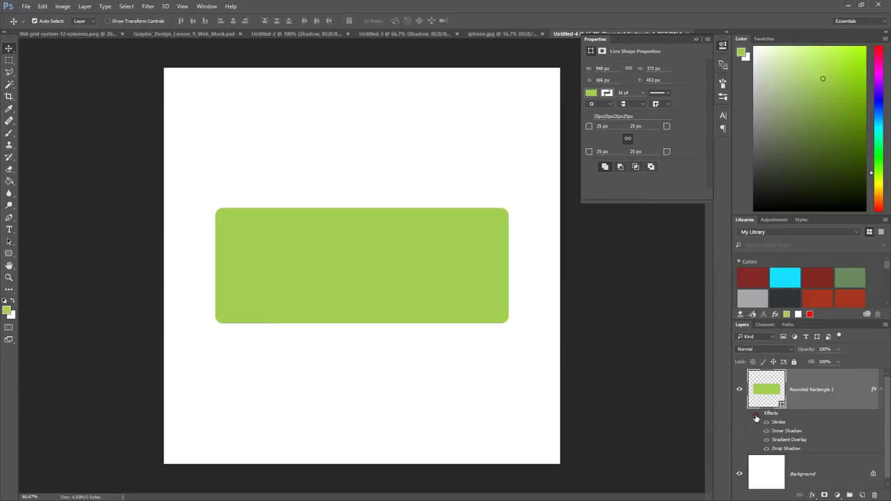
pyautogui.click(758, 415)
pyautogui.click(757, 415)
pyautogui.click(757, 415)
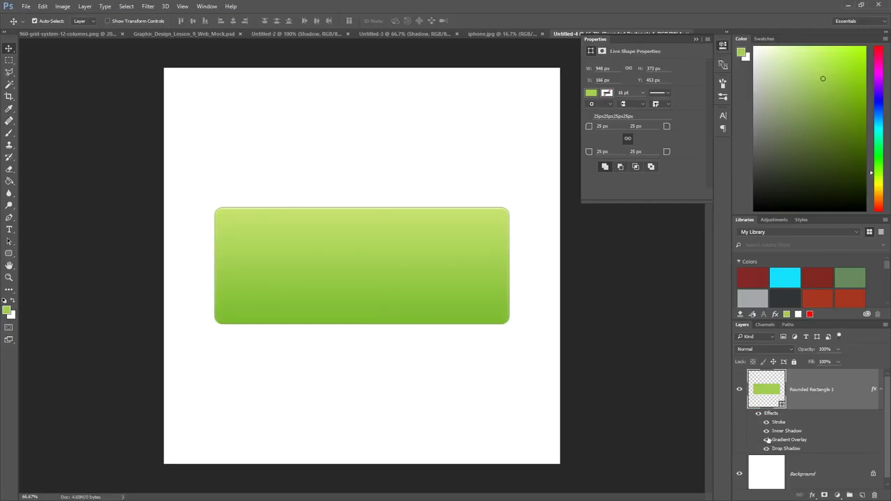
pyautogui.click(766, 440)
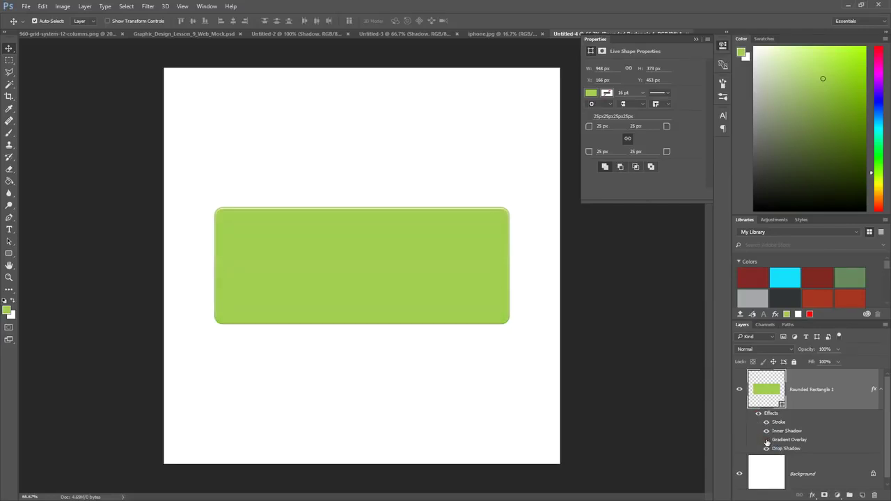
pyautogui.click(766, 440)
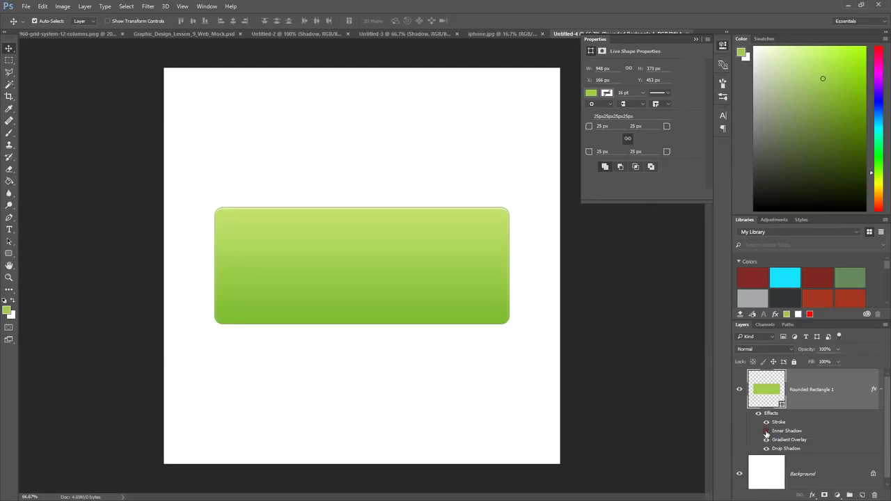
pyautogui.click(767, 431)
pyautogui.click(767, 431)
pyautogui.click(882, 392)
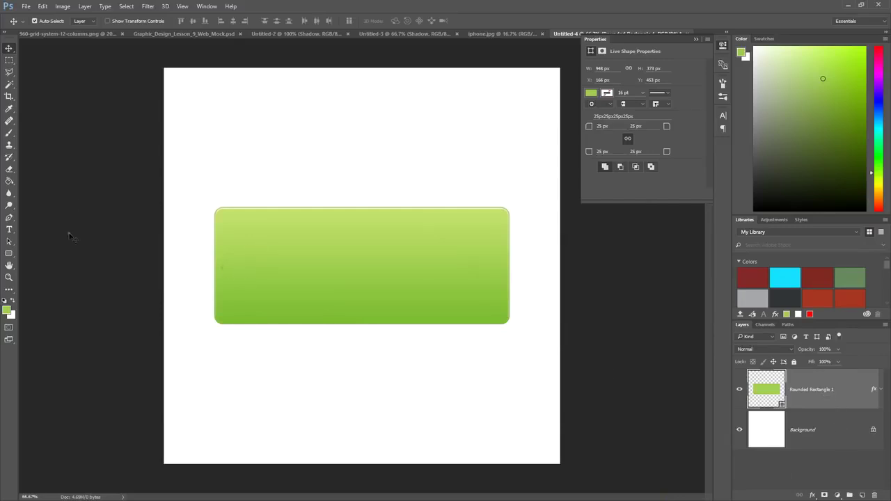
# - Draw a six-sided polygon about 411 px wide and 356 px high on a new layer, centred above the green button
pyautogui.click(13, 259)
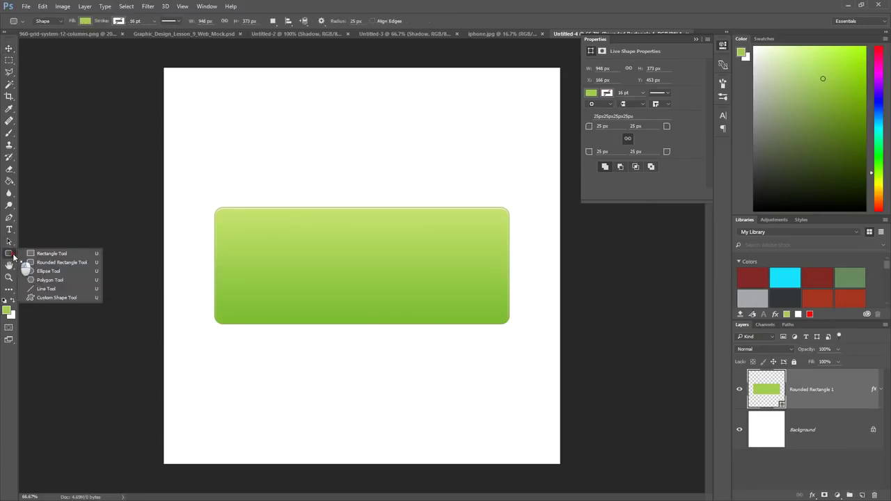
pyautogui.click(49, 279)
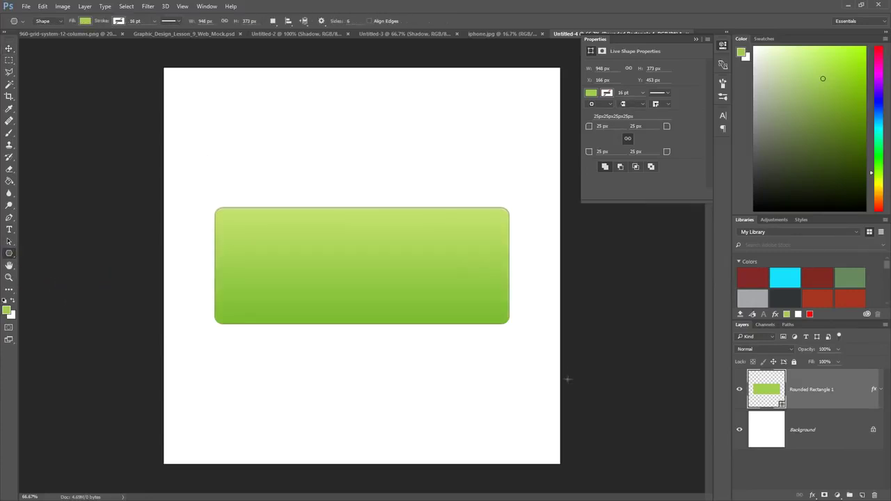
pyautogui.click(862, 495)
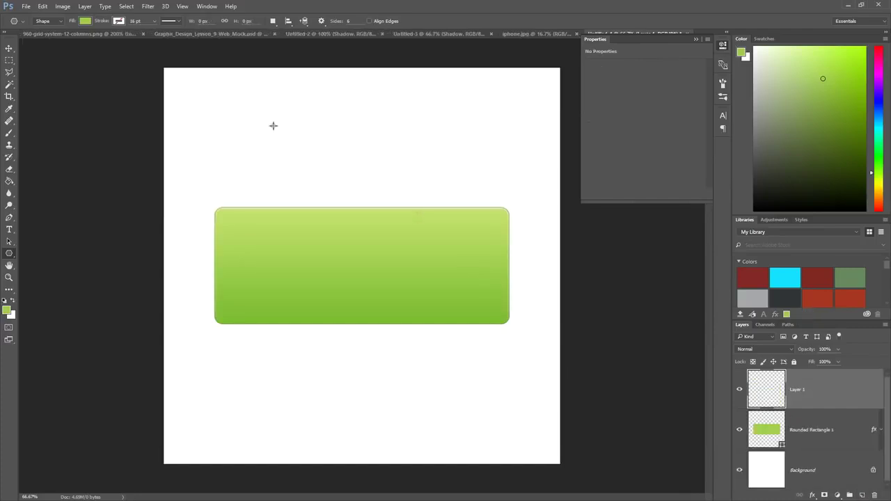
pyautogui.moveTo(259, 102); pyautogui.dragTo(324, 130)
pyautogui.click(9, 48)
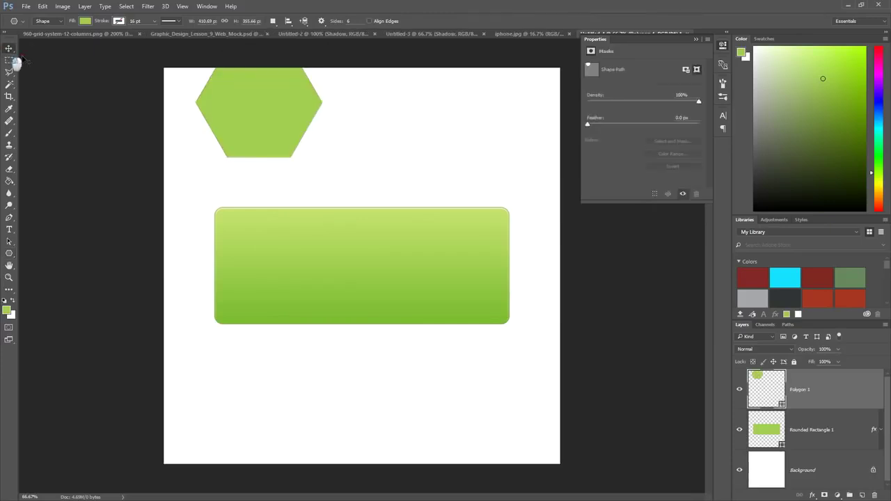
pyautogui.moveTo(255, 119); pyautogui.dragTo(347, 154)
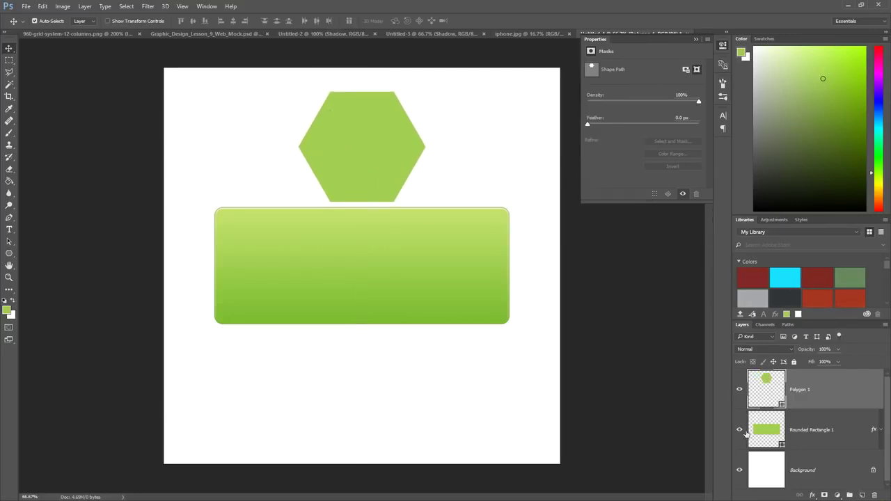
# - Copy the layer style of Rounded Rectangle 1 and paste it onto the Polygon 1 layer
pyautogui.rightClick(829, 440)
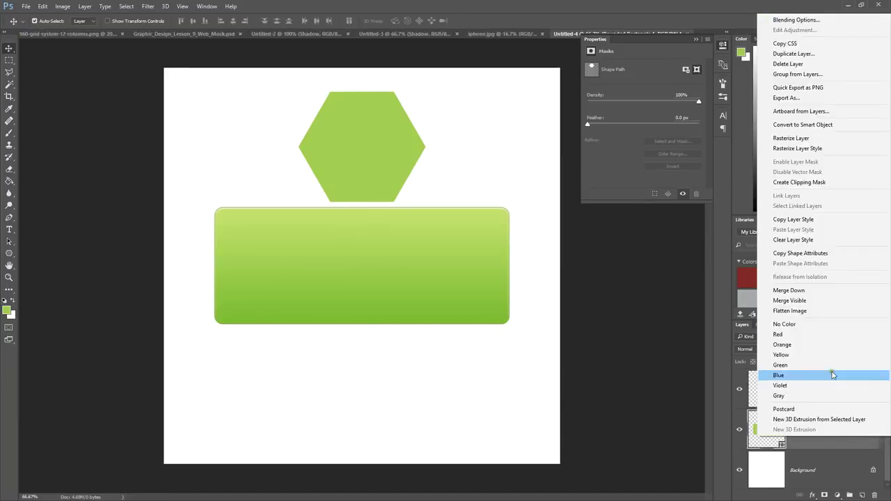
pyautogui.click(784, 219)
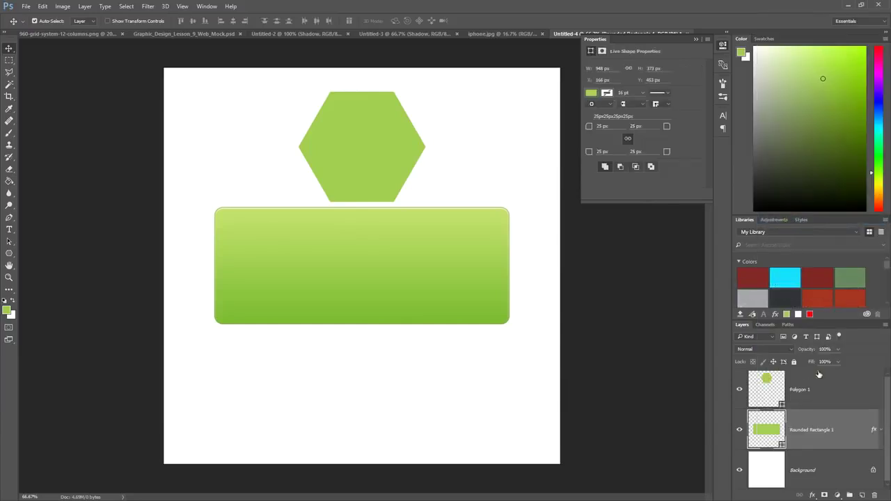
pyautogui.click(832, 393)
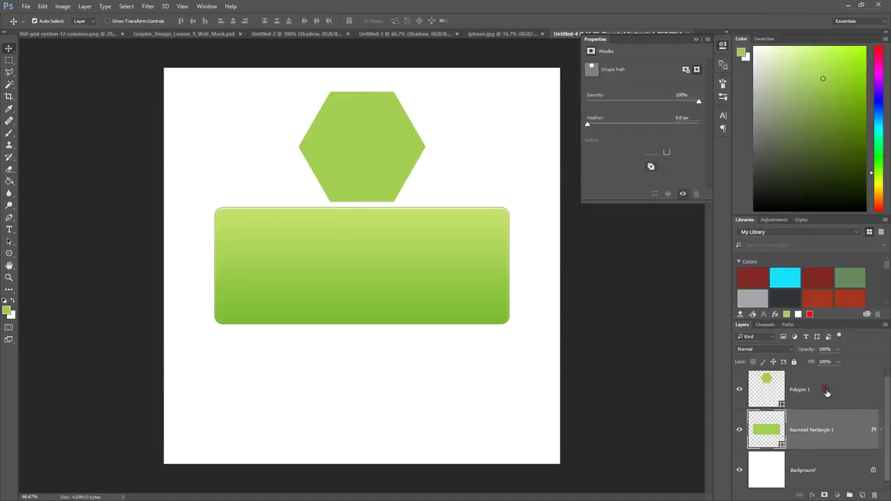
pyautogui.rightClick(832, 390)
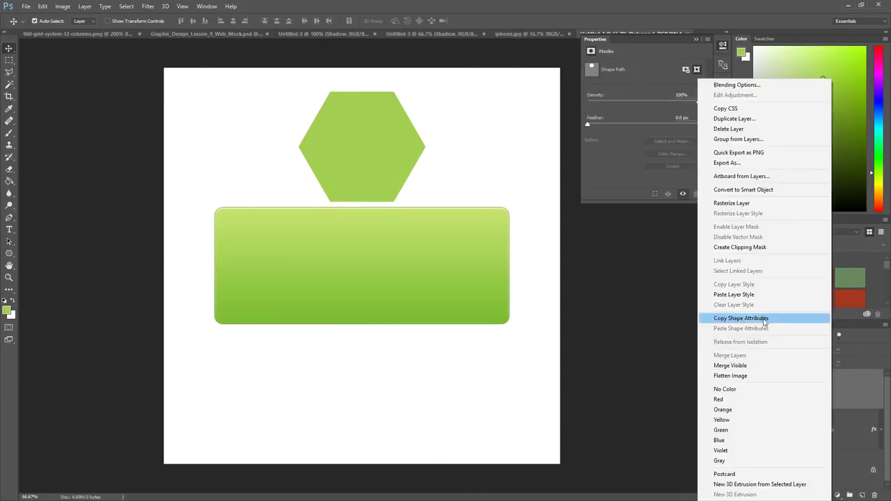
pyautogui.click(745, 296)
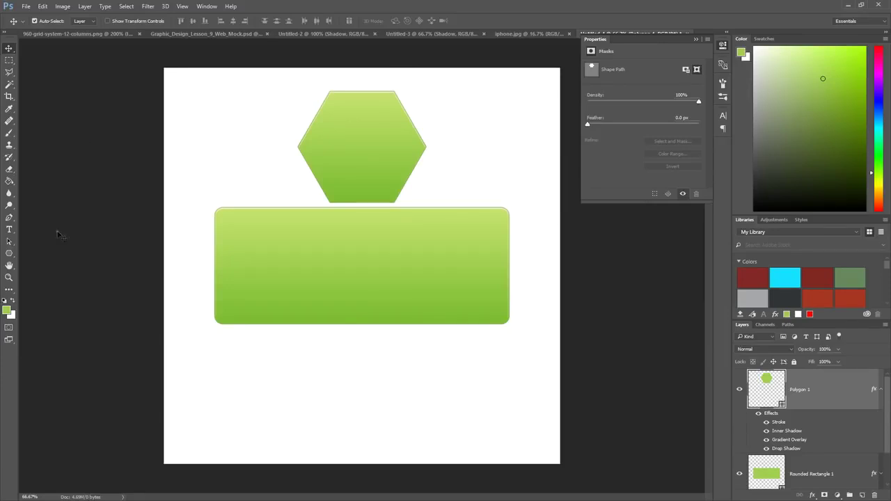
# - Add the text "Hello World" on the white area below the rounded rectangle with the Type tool
pyautogui.click(9, 229)
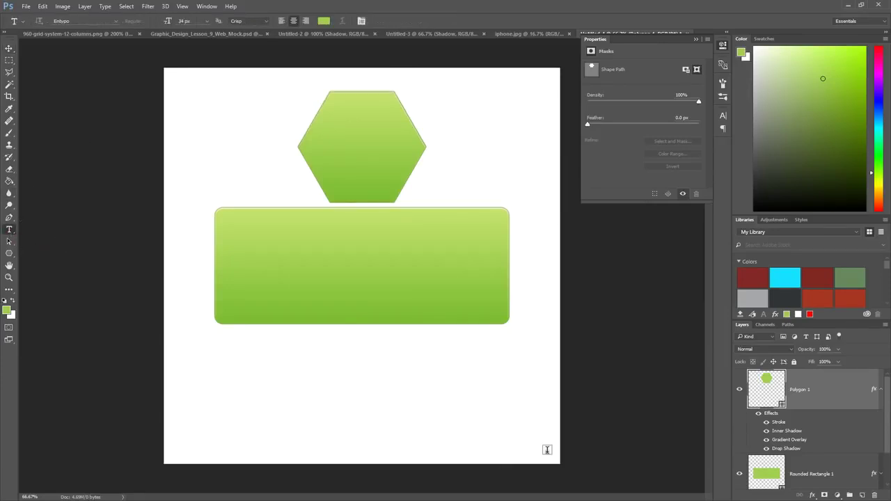
pyautogui.click(882, 390)
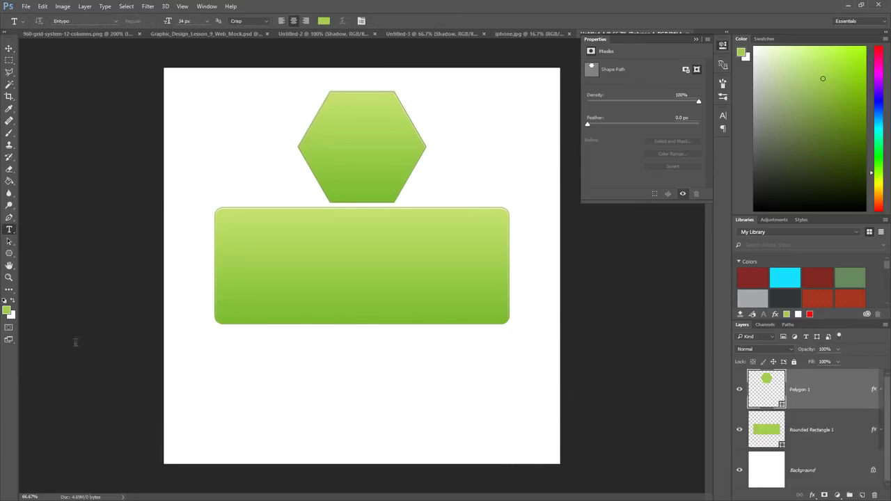
pyautogui.click(210, 383)
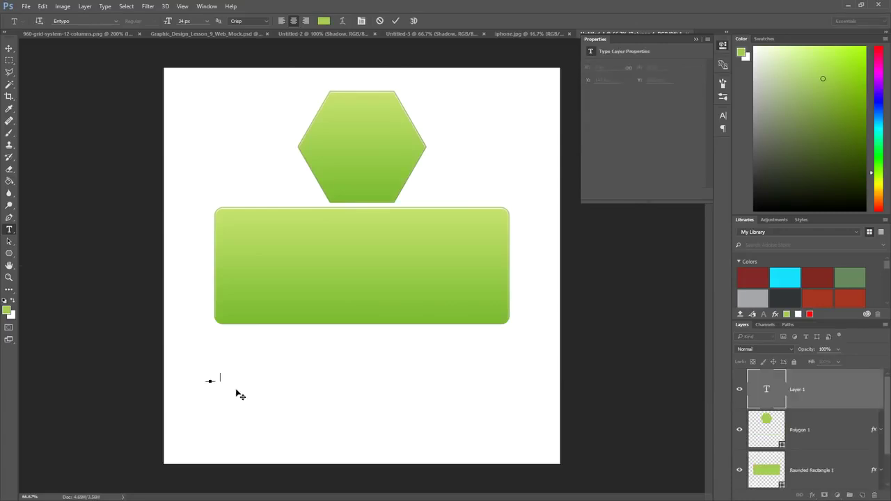
pyautogui.write('Learn More')
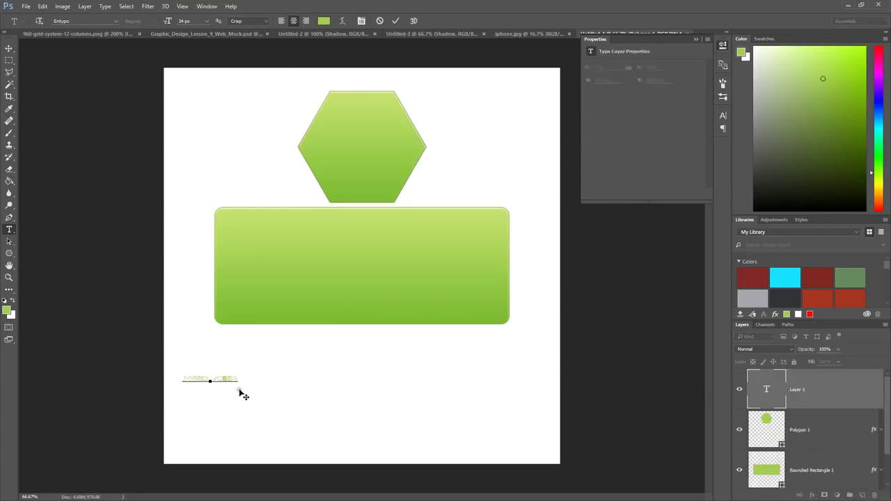
# - Change the font of the whole "Hello World" text to Helvetica Black
pyautogui.moveTo(240, 378); pyautogui.dragTo(161, 384)
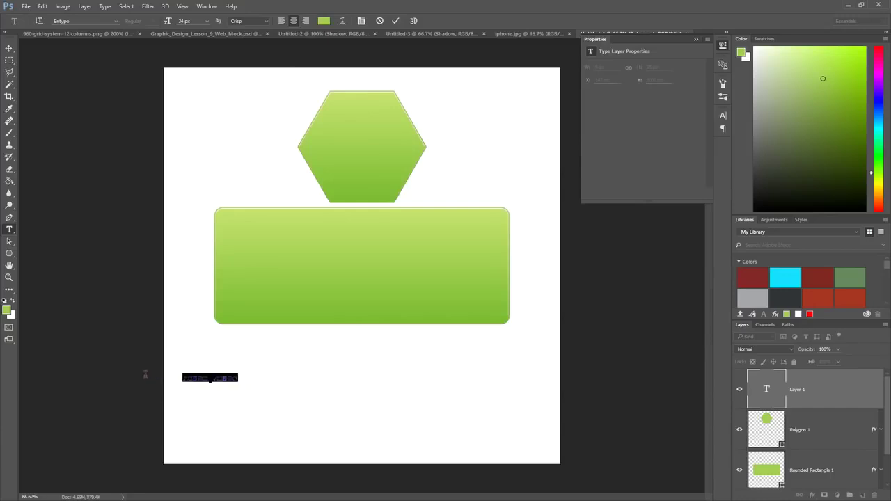
pyautogui.click(92, 23)
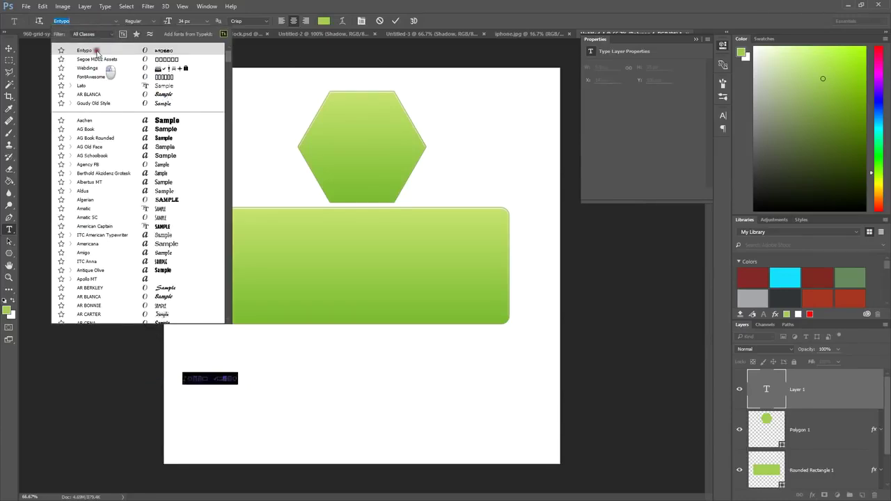
pyautogui.write('hele')
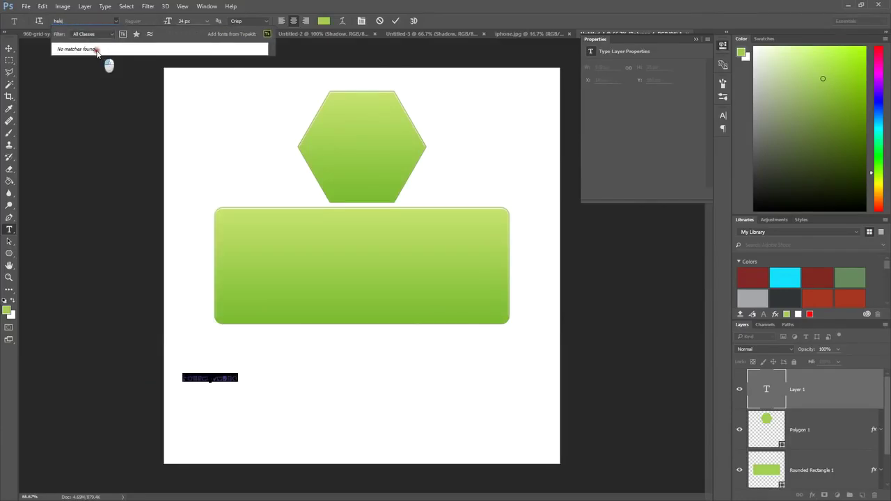
pyautogui.press('BackSpace')
pyautogui.write('vetica')
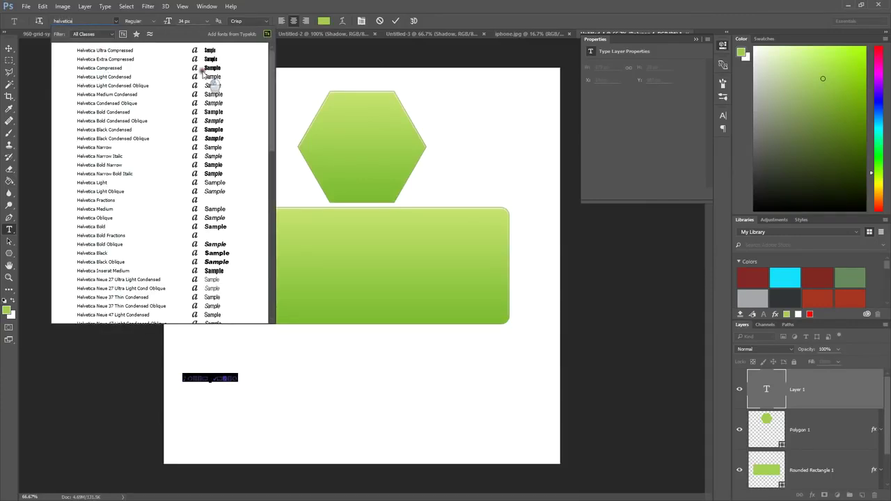
pyautogui.click(101, 68)
pyautogui.click(157, 174)
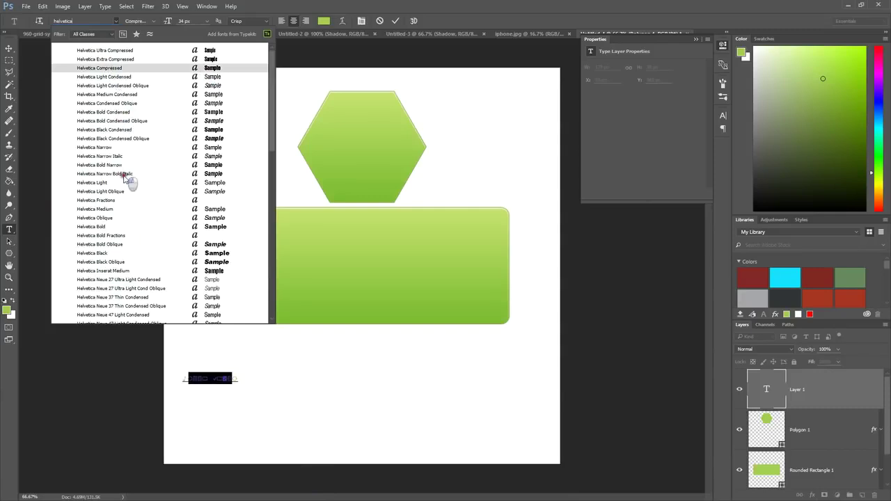
pyautogui.click(93, 227)
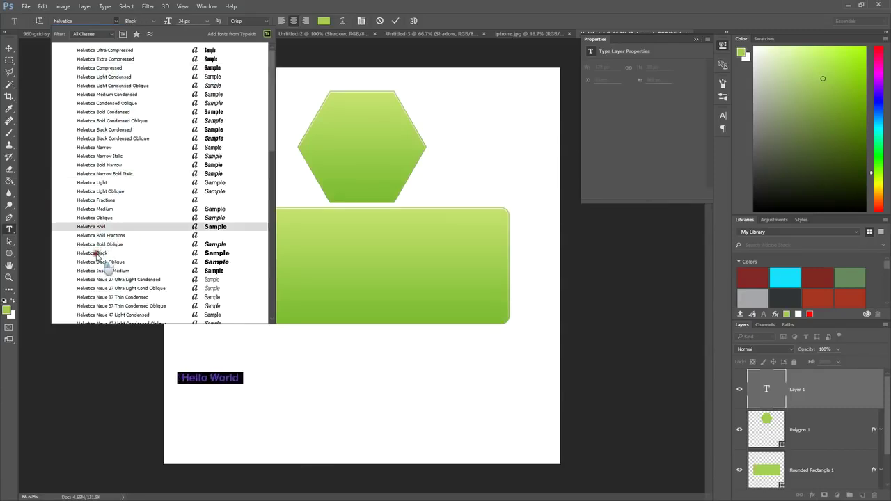
pyautogui.click(97, 254)
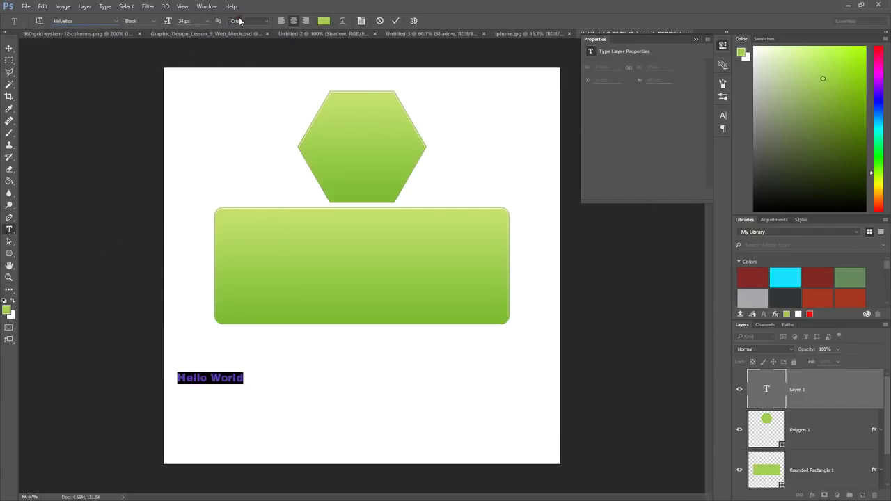
# - Enlarge the "Hello World" text to a font size of about 215 px
pyautogui.click(206, 21)
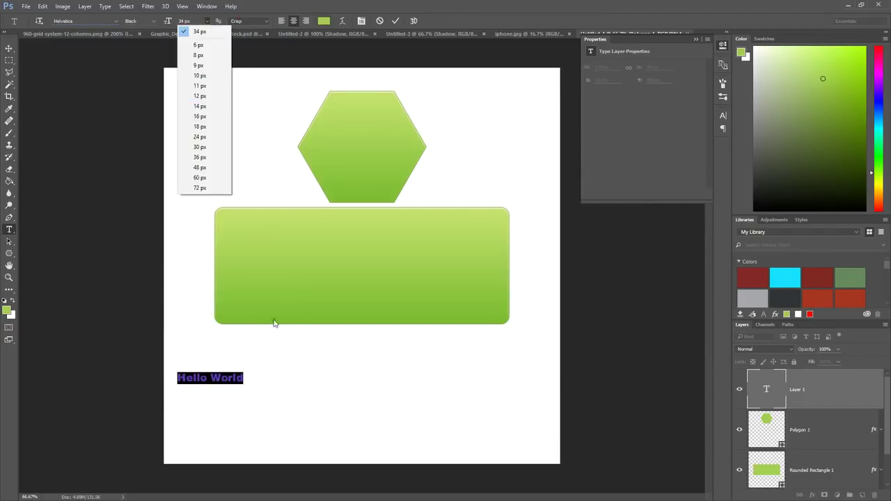
pyautogui.click(199, 190)
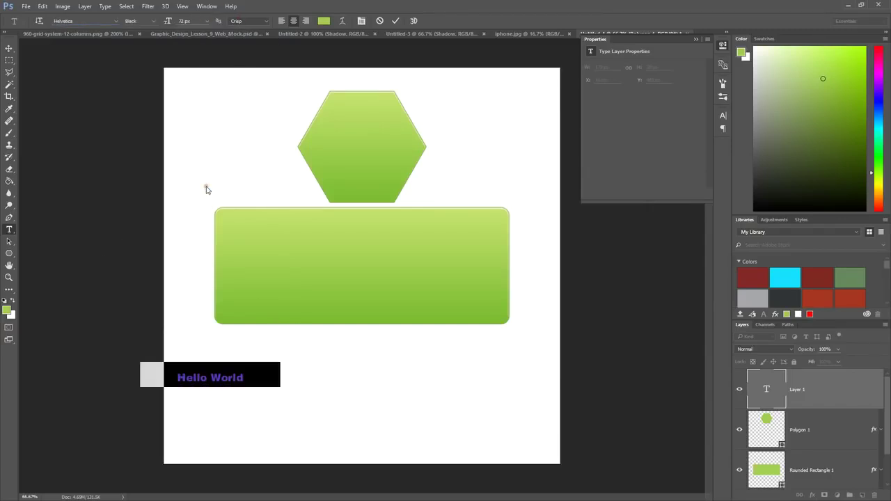
pyautogui.click(195, 21)
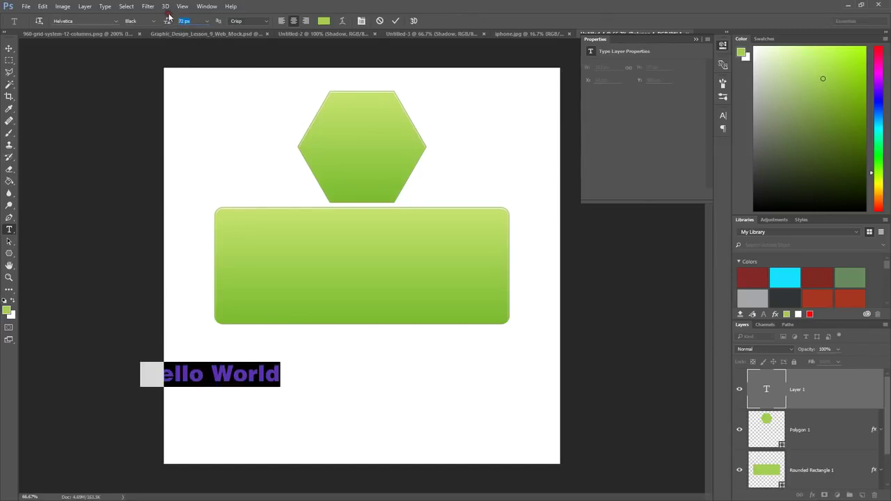
pyautogui.write('288')
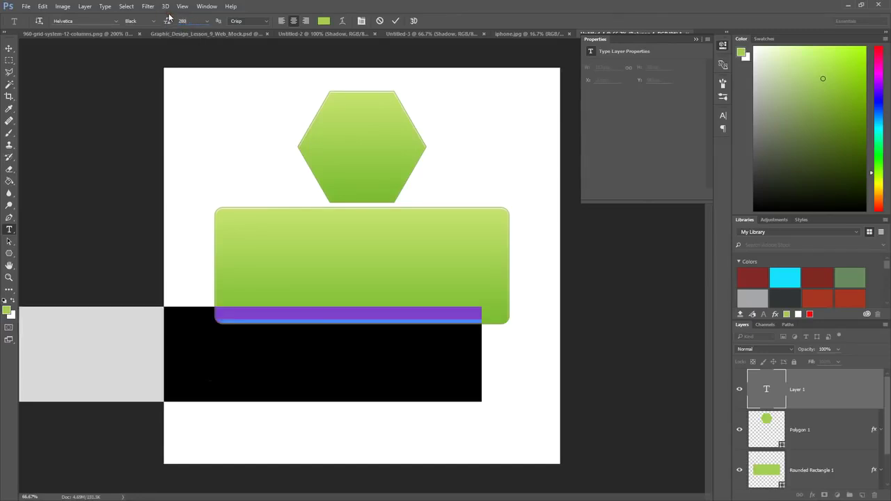
pyautogui.write('216')
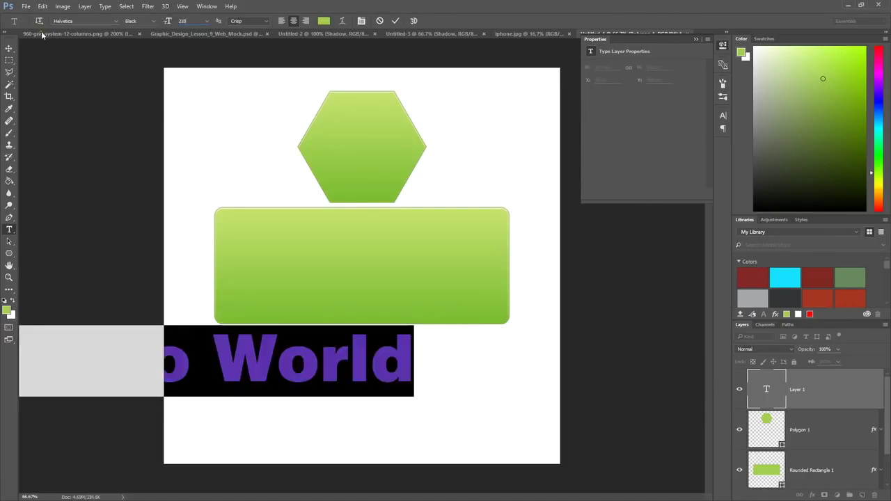
# - Move the "Hello World" text to the centre below the button and paste the copied layer style onto it
pyautogui.click(9, 48)
pyautogui.moveTo(239, 364); pyautogui.dragTo(384, 392)
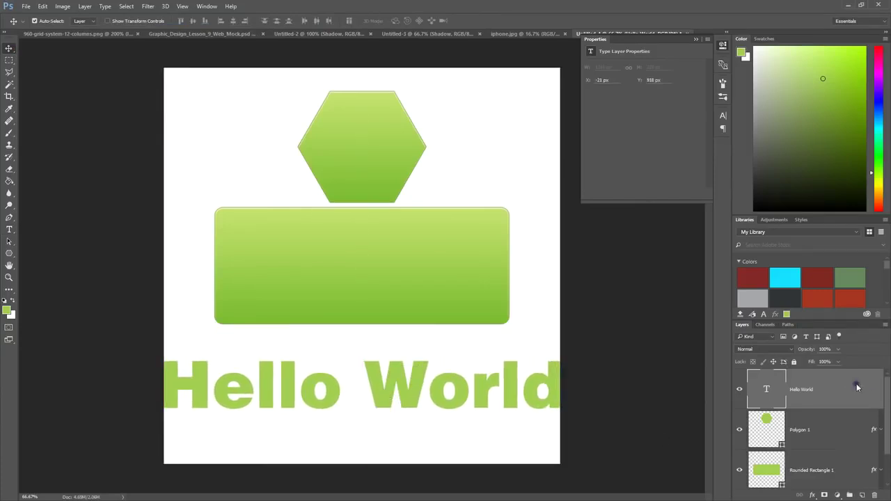
pyautogui.rightClick(857, 388)
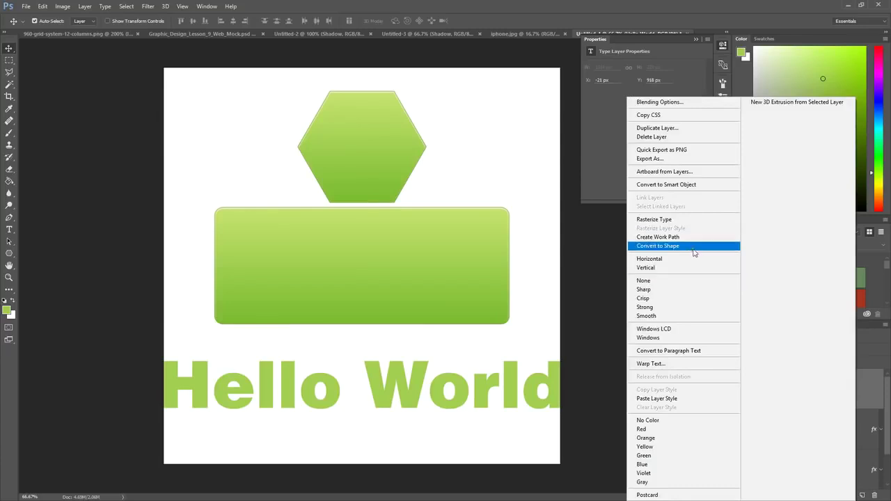
pyautogui.click(659, 399)
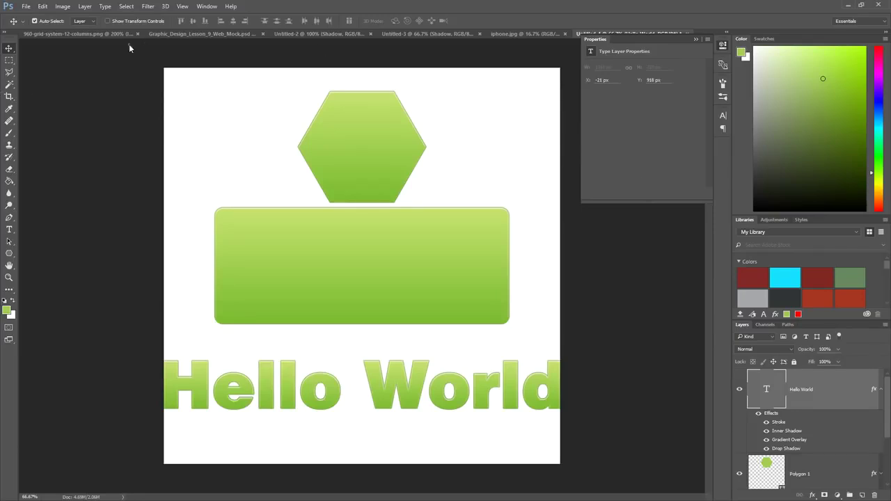
# - Reset the foreground and background colours to default and hide the Hello World, Polygon 1 and Rounded Rectangle 1 layers
pyautogui.click(9, 232)
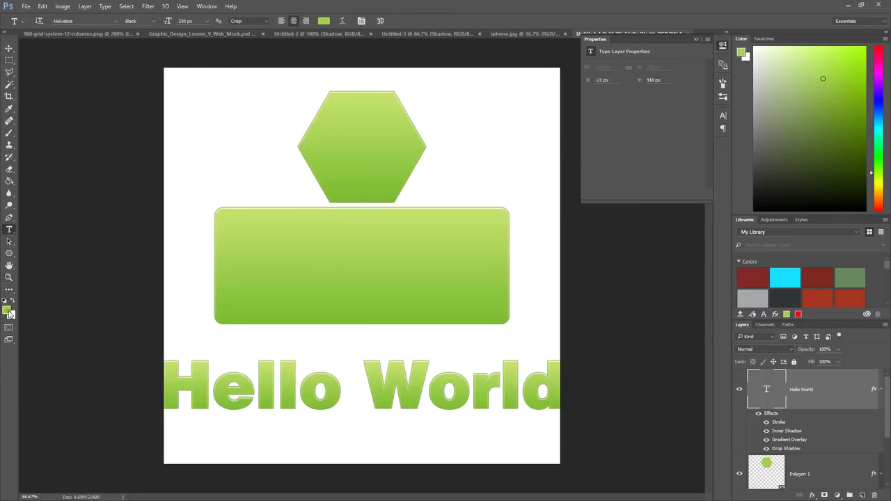
pyautogui.press('d')
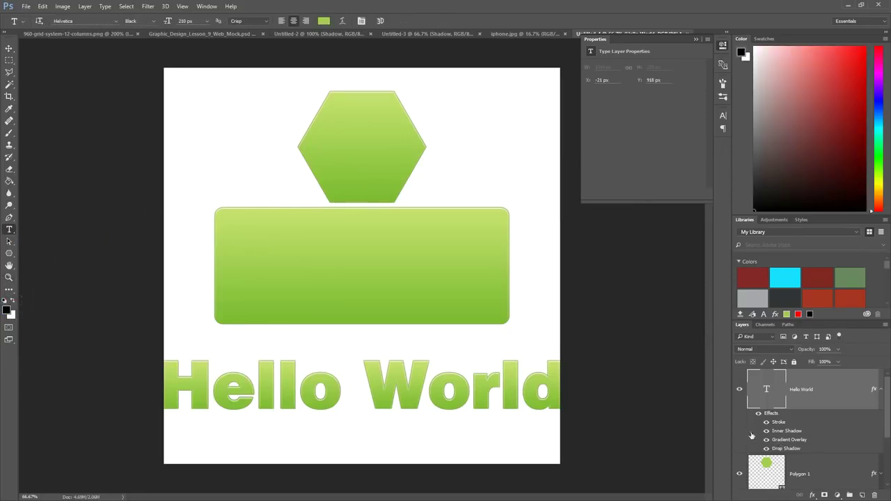
pyautogui.click(740, 389)
pyautogui.click(739, 474)
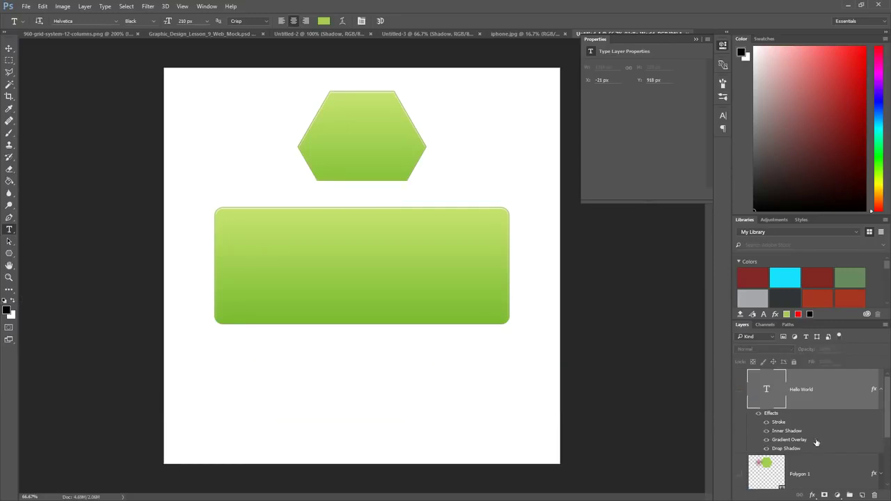
pyautogui.scroll(-3, 811, 444)
pyautogui.click(740, 431)
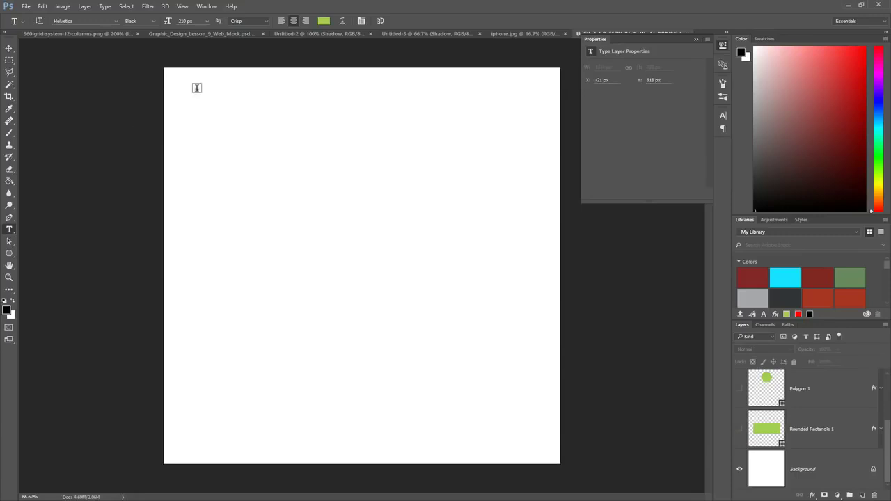
# - Add the point text "This is my text" at 60 px in the upper part of the canvas and position it fully inside
pyautogui.click(207, 21)
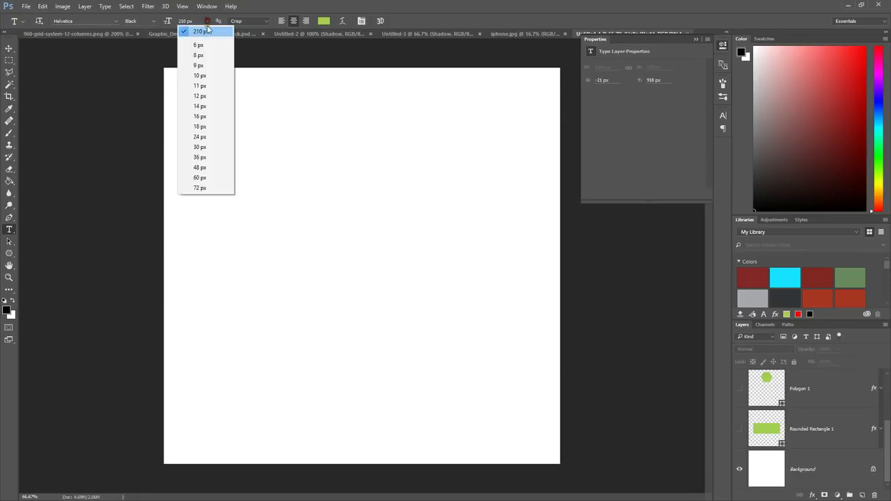
pyautogui.click(199, 178)
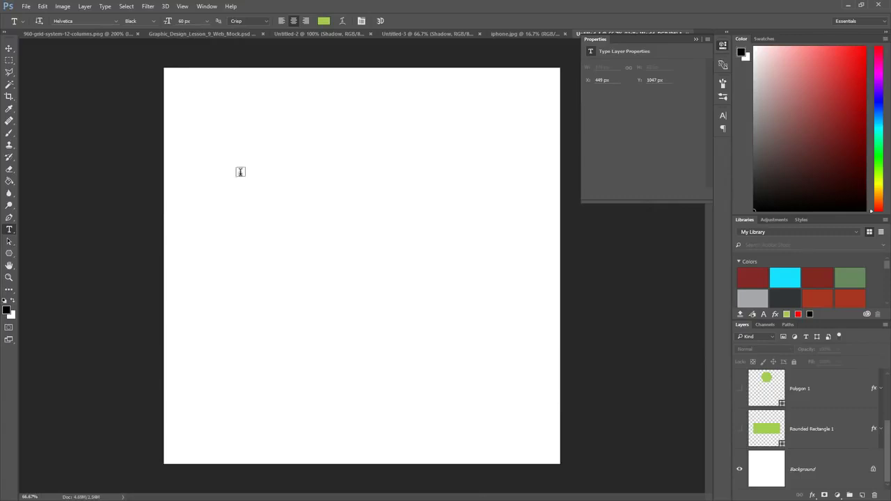
pyautogui.click(214, 137)
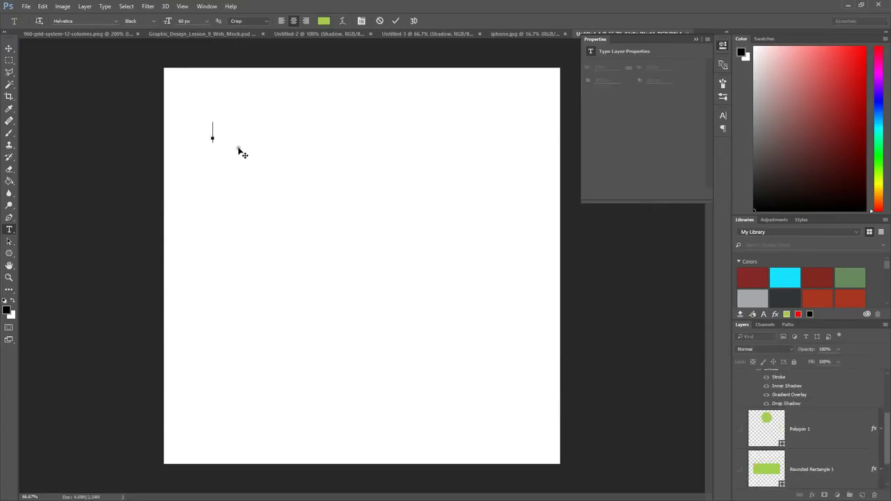
pyautogui.scroll(5, 886, 467)
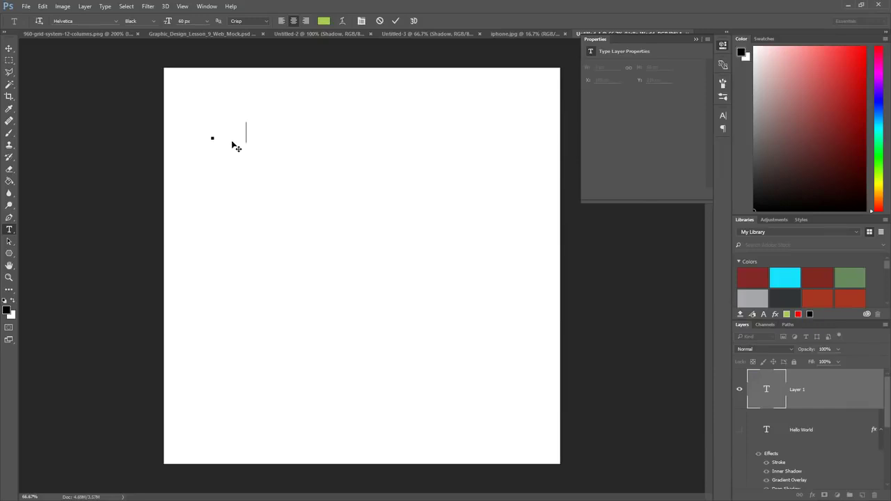
pyautogui.write('This is')
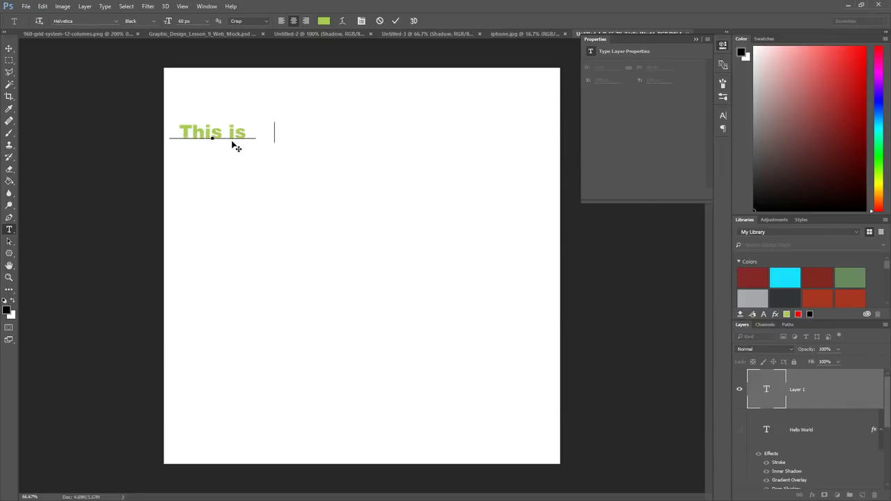
pyautogui.write('my text')
pyautogui.click(207, 133)
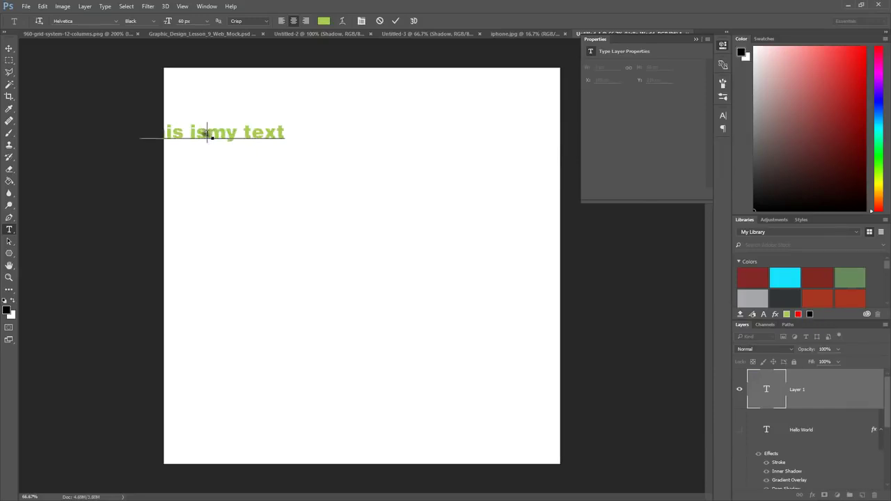
pyautogui.hotkey('ctrl', 'Return')
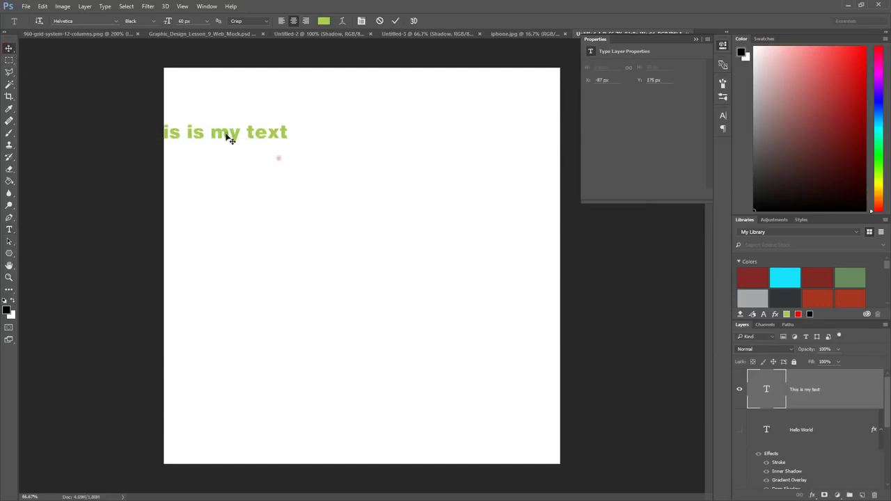
pyautogui.moveTo(226, 137); pyautogui.dragTo(284, 141)
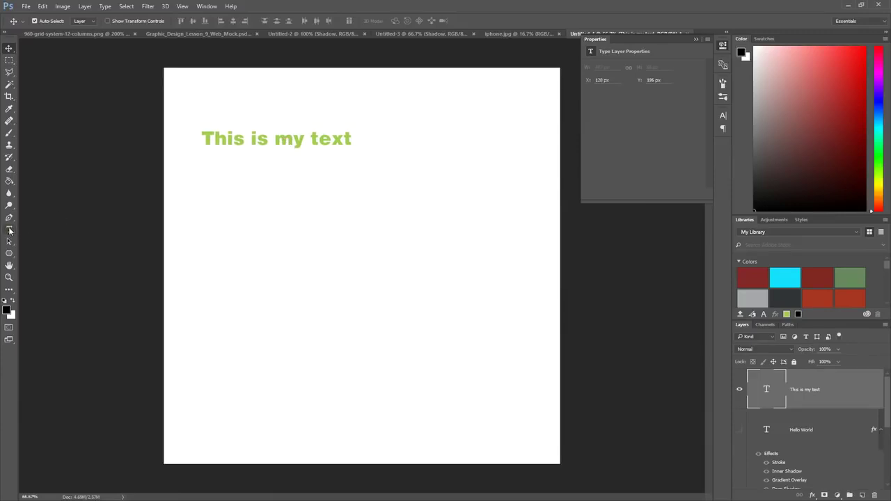
# - Draw a paragraph text box about 485 × 220 px below the heading and fill it with "The ihjBDFIHEDB HDB DFHVBAFH HYG AR"
pyautogui.click(9, 230)
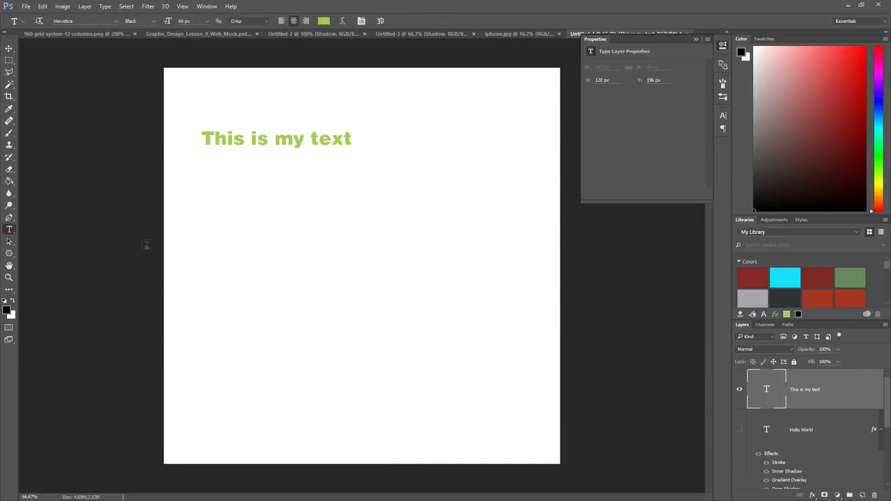
pyautogui.moveTo(202, 193); pyautogui.dragTo(352, 259)
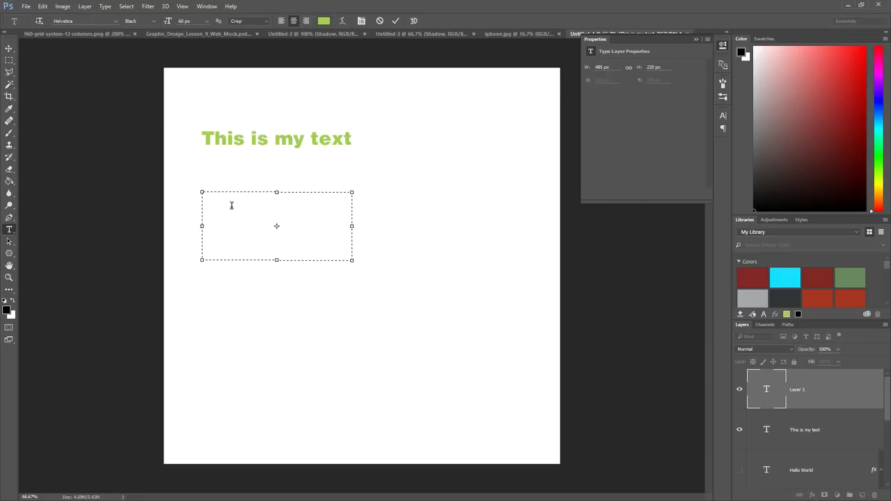
pyautogui.write('The ihjBDFI-HEDB HDB DFHVBAFH')
# - Format the paragraph text up to "DFHVBAFH" as black at 36 px and left-align the whole paragraph
pyautogui.moveTo(346, 247); pyautogui.dragTo(185, 186)
pyautogui.click(7, 311)
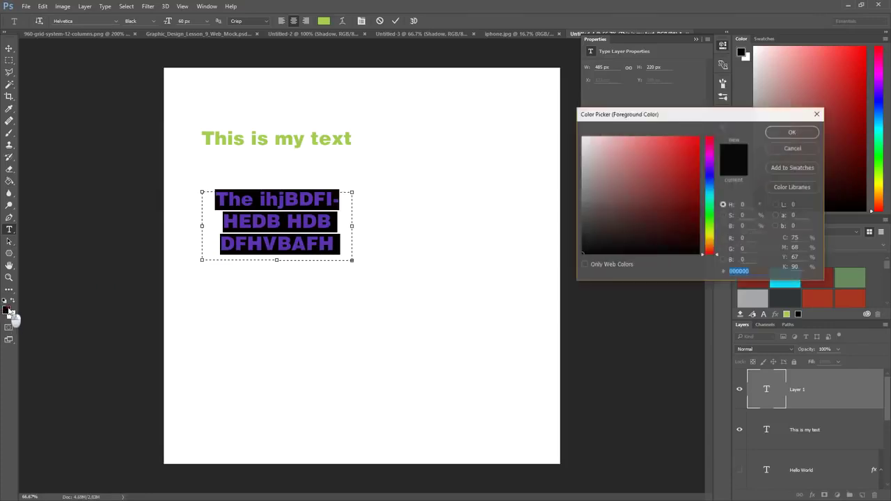
pyautogui.click(793, 132)
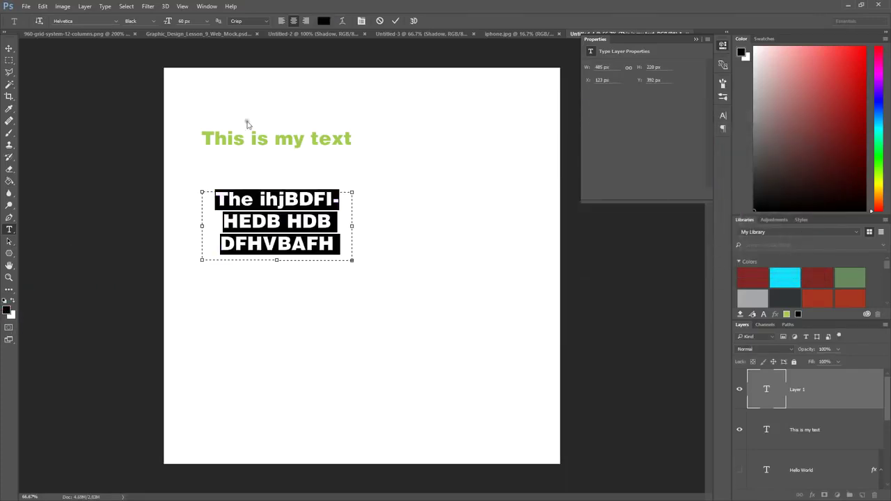
pyautogui.click(208, 22)
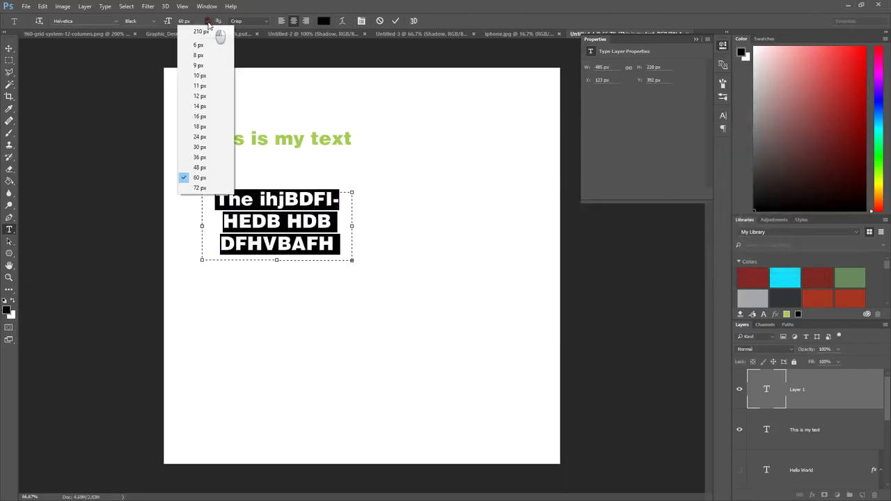
pyautogui.click(200, 157)
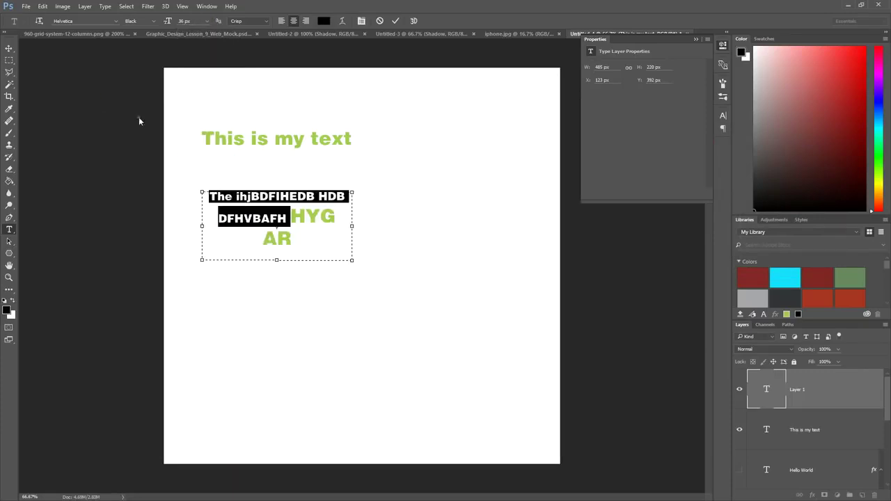
pyautogui.moveTo(317, 248); pyautogui.dragTo(183, 179)
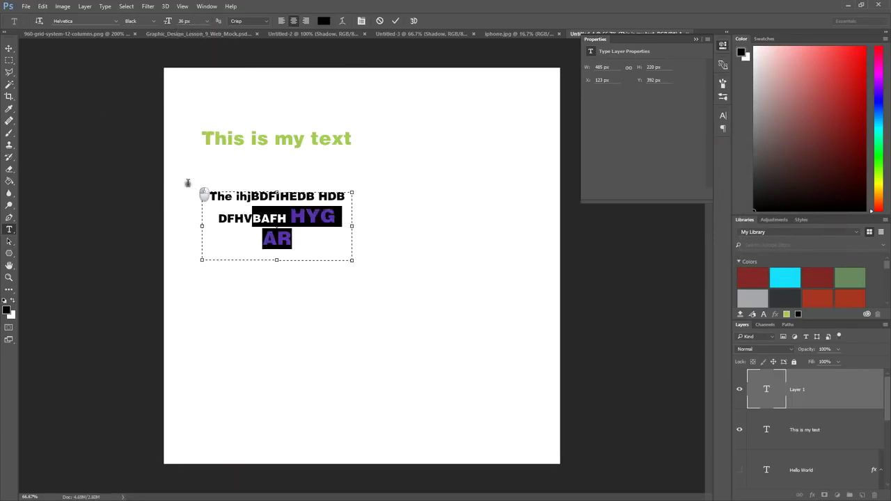
pyautogui.click(281, 21)
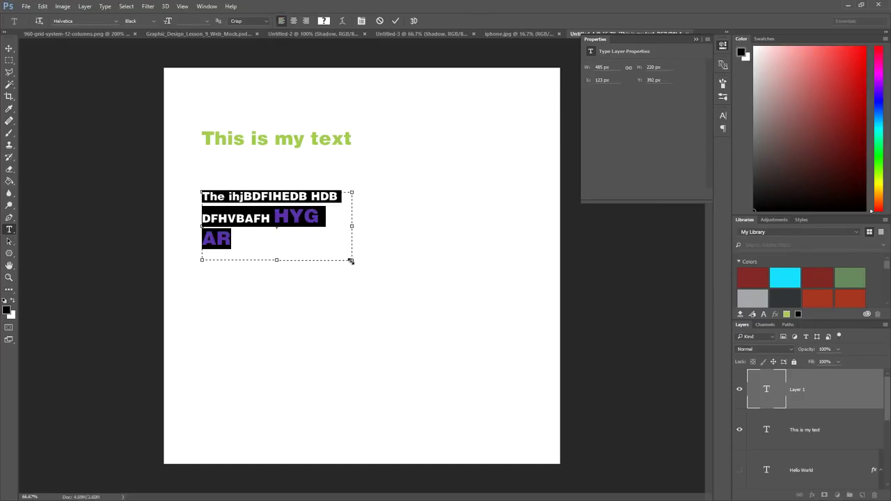
# - Enlarge the paragraph text box to about 656 × 317 px and move it up closer to the heading
pyautogui.moveTo(350, 260); pyautogui.dragTo(364, 287)
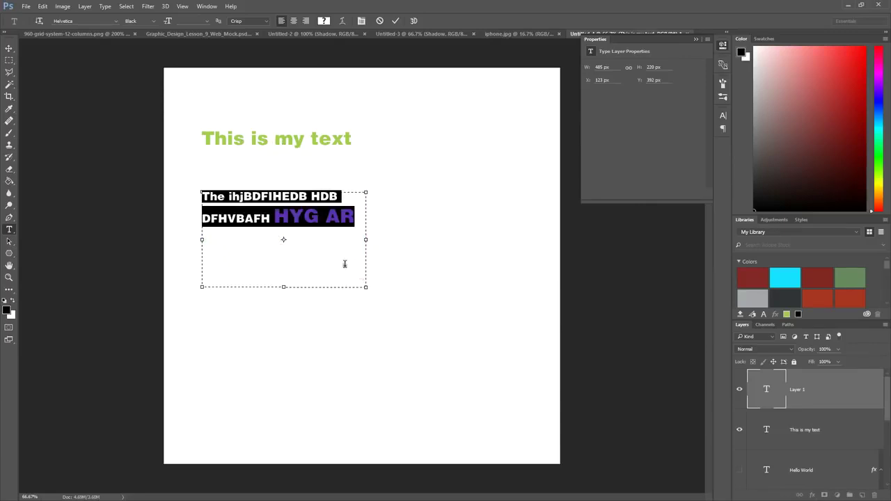
pyautogui.moveTo(367, 290); pyautogui.dragTo(404, 290)
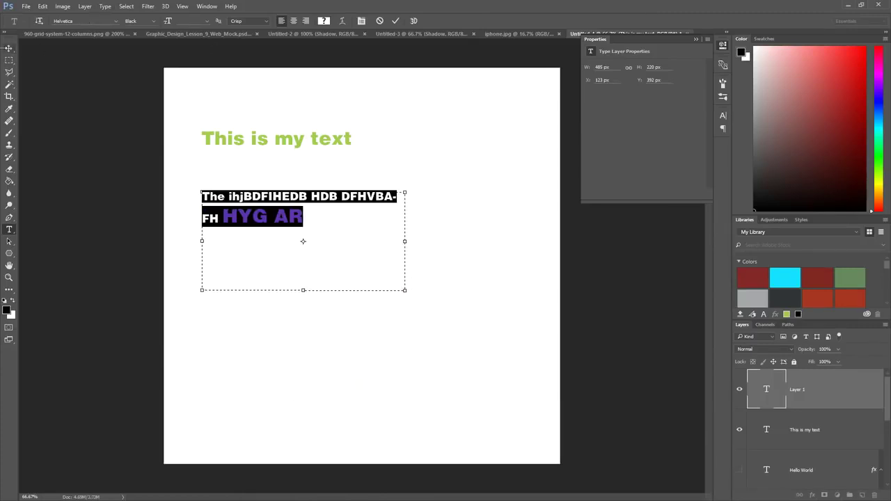
pyautogui.click(10, 49)
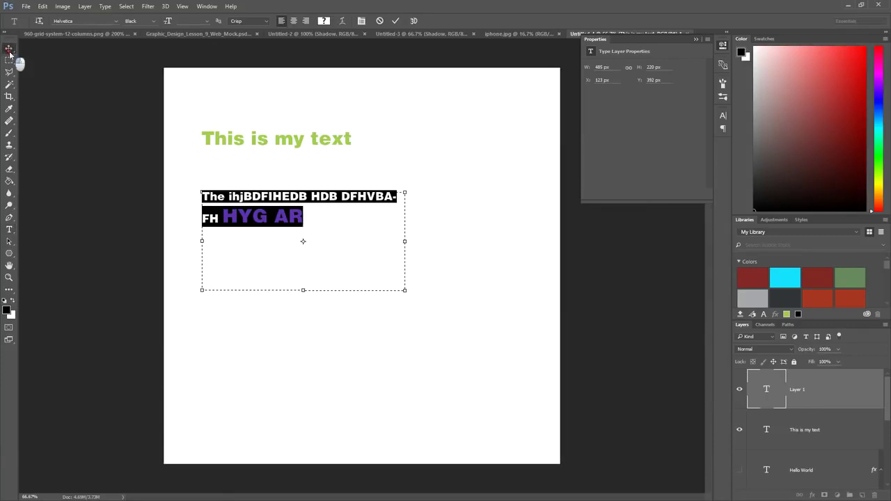
pyautogui.moveTo(297, 201); pyautogui.dragTo(297, 190)
# - Insert a line break before the word "text" in the heading, and remove the break again
pyautogui.click(8, 230)
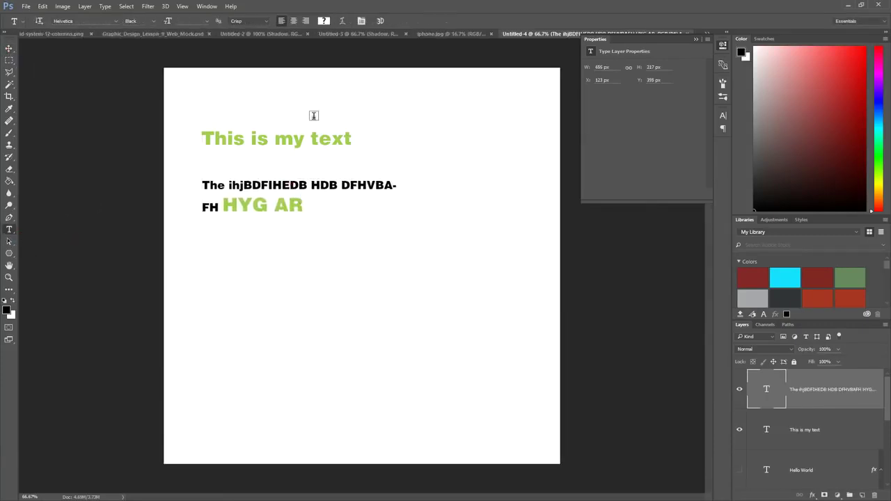
pyautogui.click(295, 139)
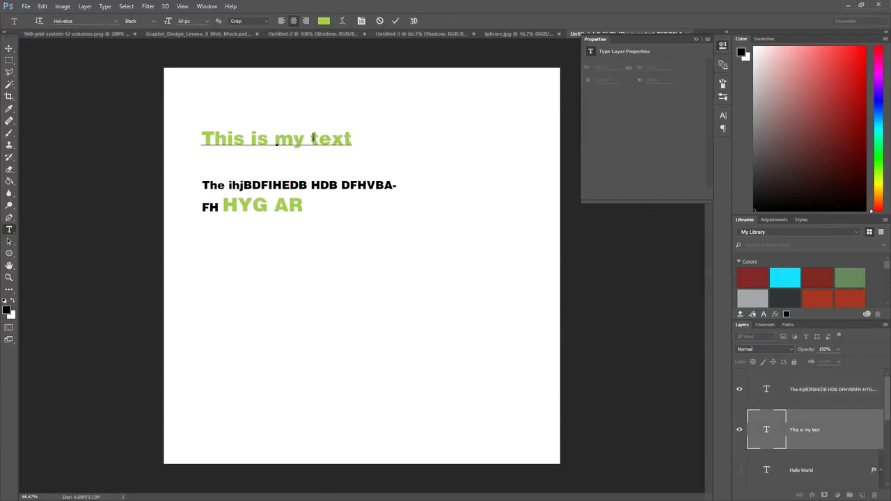
pyautogui.press('Return')
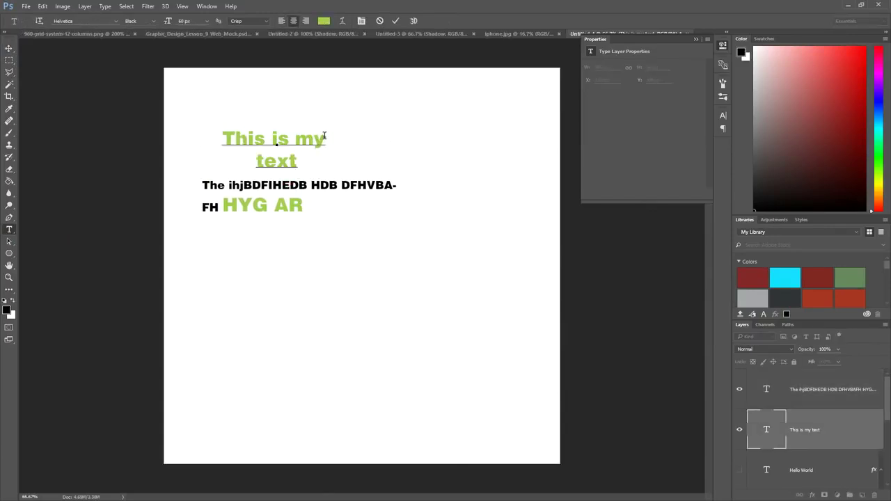
pyautogui.press('BackSpace')
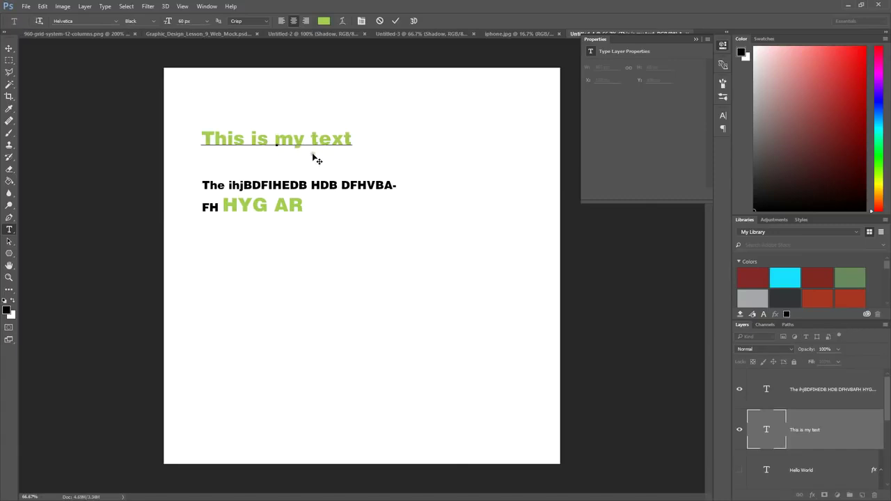
pyautogui.click(14, 49)
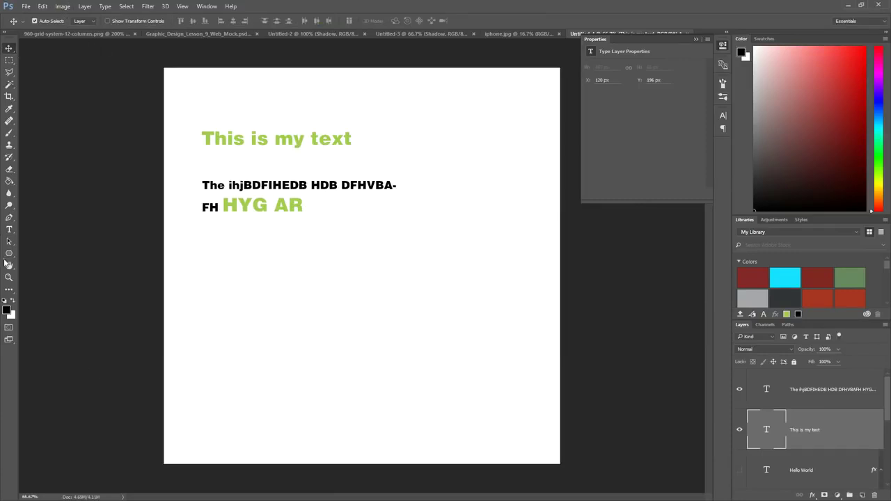
# - Replace the green words "HYG AR" in the paragraph with "hELLO" and commit the text edit
pyautogui.click(10, 231)
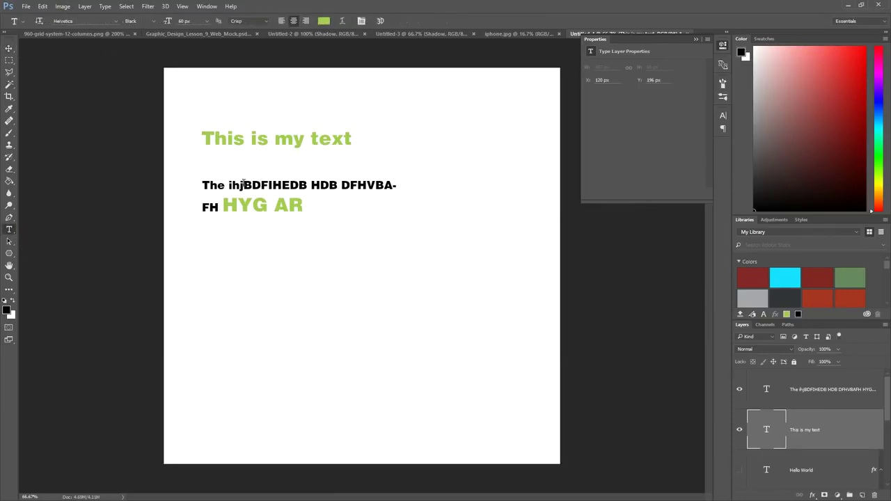
pyautogui.click(252, 206)
pyautogui.moveTo(308, 207); pyautogui.dragTo(227, 206)
pyautogui.click(228, 206)
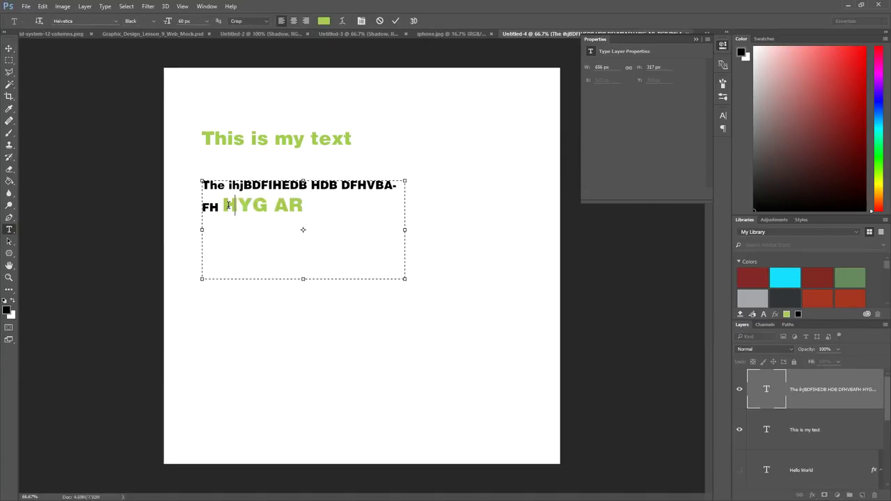
pyautogui.write('hELLO')
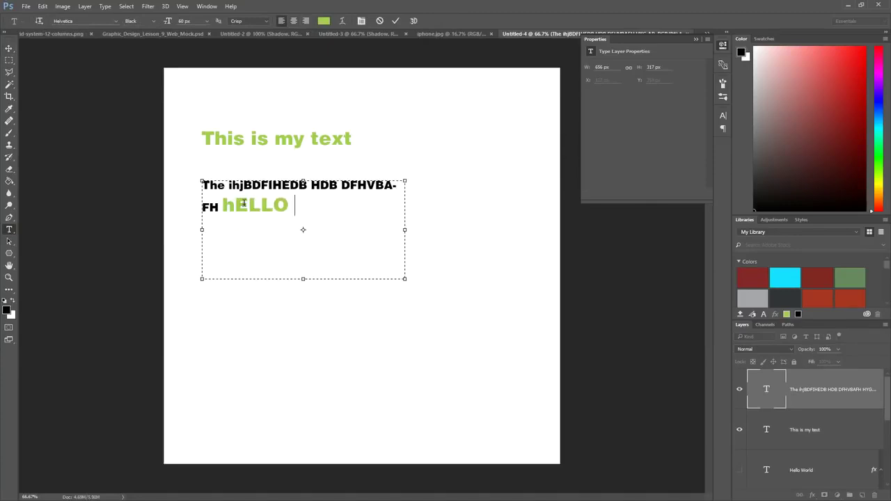
pyautogui.click(9, 48)
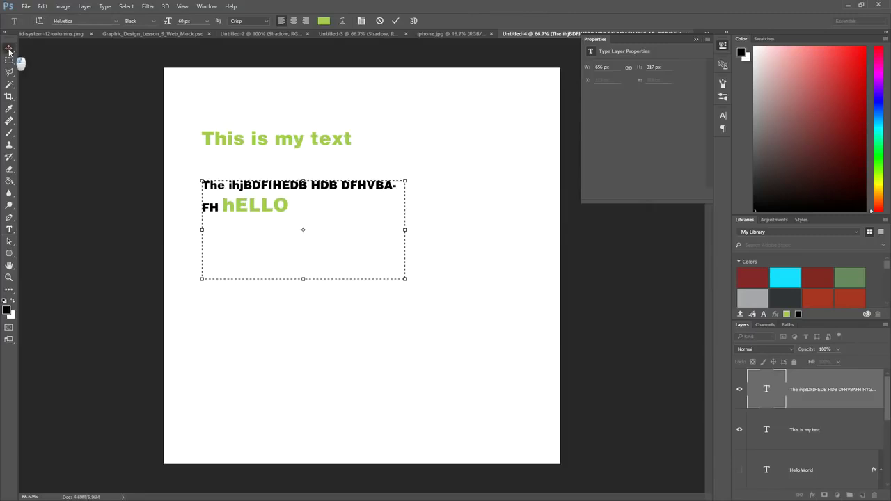
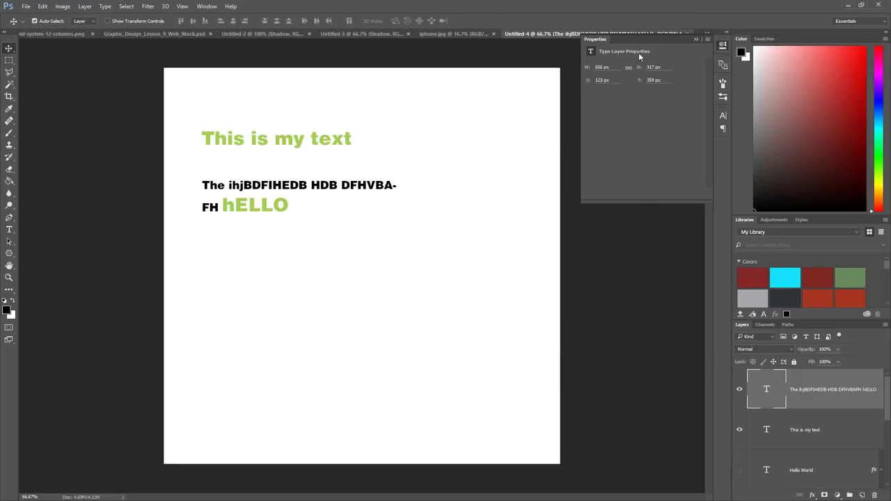
# - Switch to the Graphic_Design_Lesson_9_Web_Mock.psd document and look over its banner, services and Recent Work sections
pyautogui.click(143, 33)
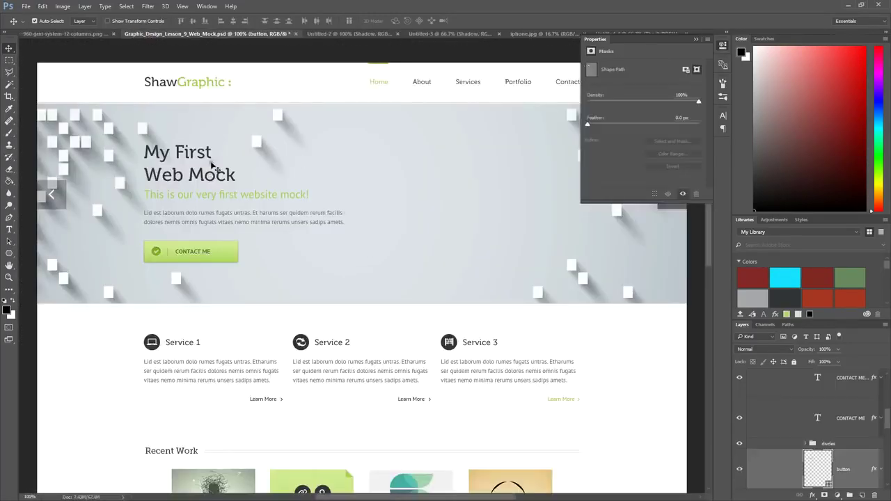
pyautogui.scroll(-5, 374, 207)
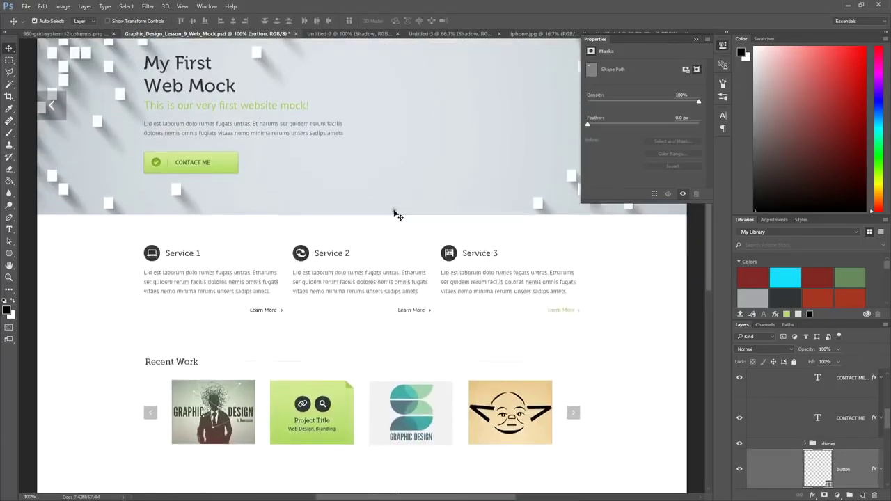
# - Look over the Why Choose Us, What Client's Say and footer sections, moving the Properties panel clear of the testimonial
pyautogui.moveTo(708, 222); pyautogui.dragTo(724, 325)
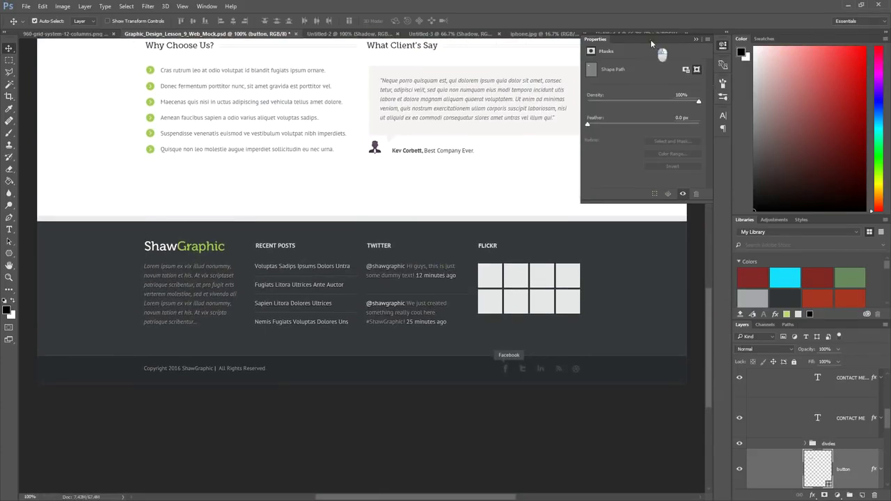
pyautogui.moveTo(650, 39); pyautogui.dragTo(656, 119)
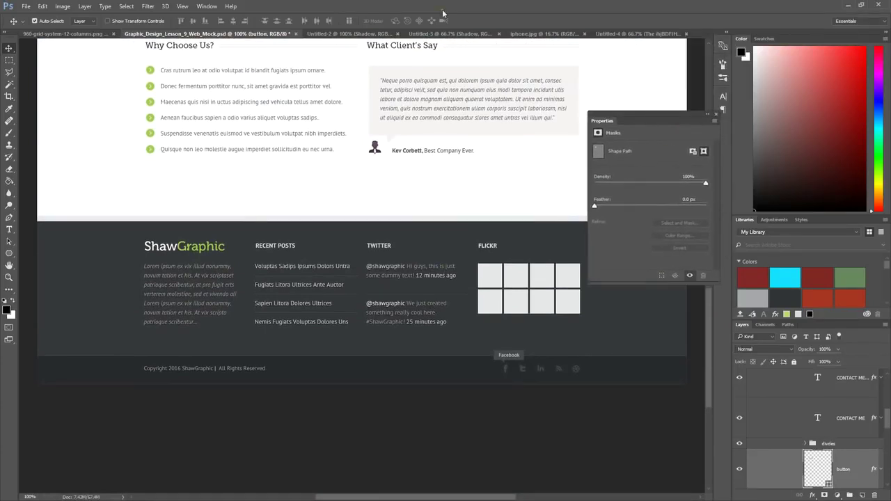
pyautogui.scroll(1, 505, 120)
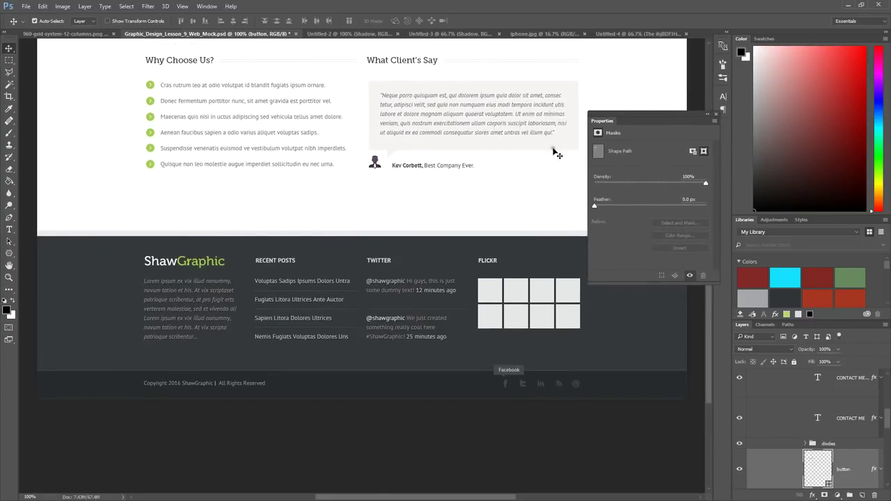
# - In Untitled-4, activate the Polygonal Lasso tool, show the grid, add a new layer and hide the heading and paragraph text layers
pyautogui.click(609, 34)
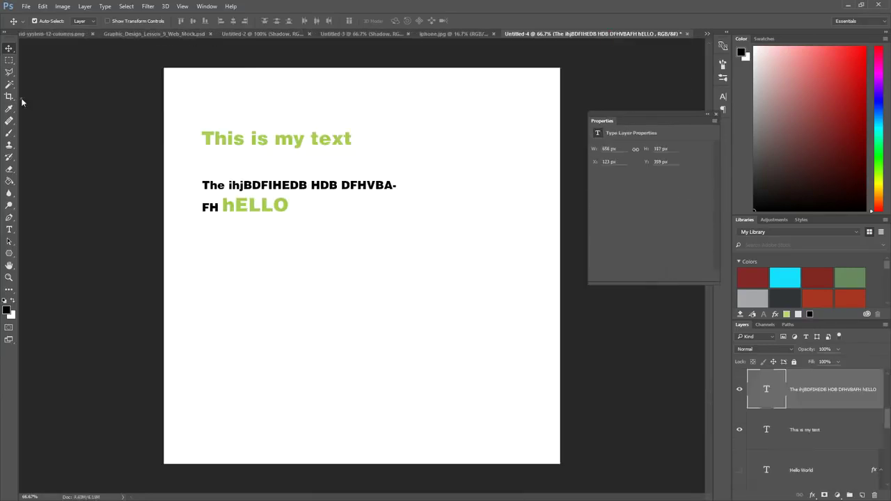
pyautogui.click(11, 73)
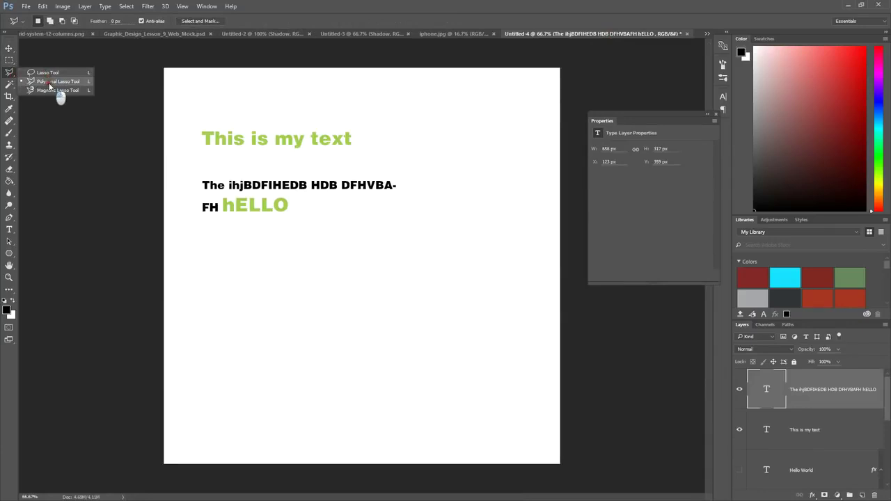
pyautogui.click(50, 83)
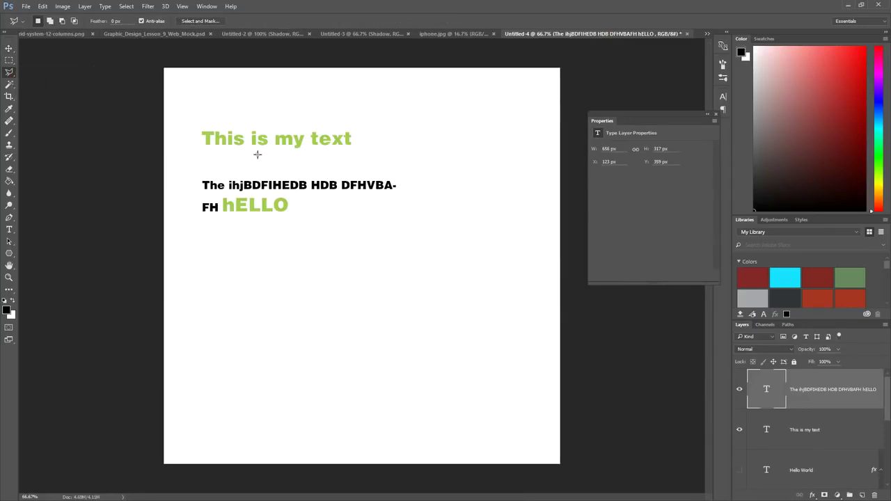
pyautogui.hotkey('ctrl', "'")
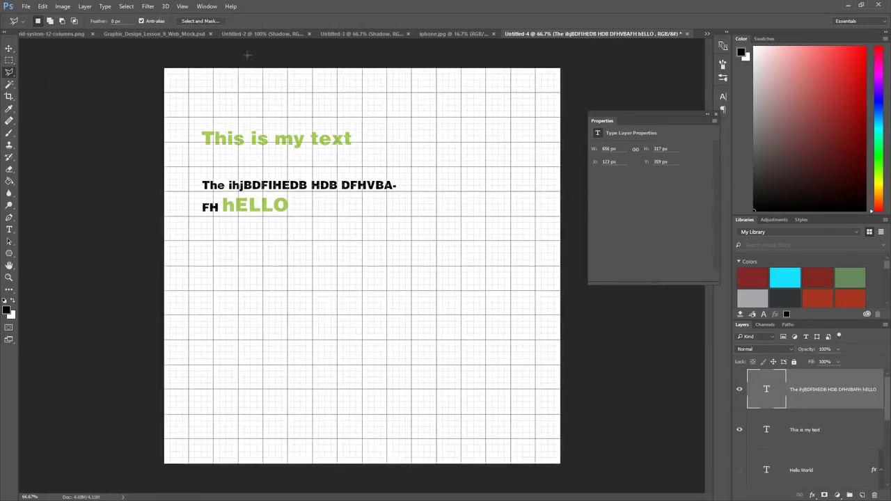
pyautogui.click(862, 494)
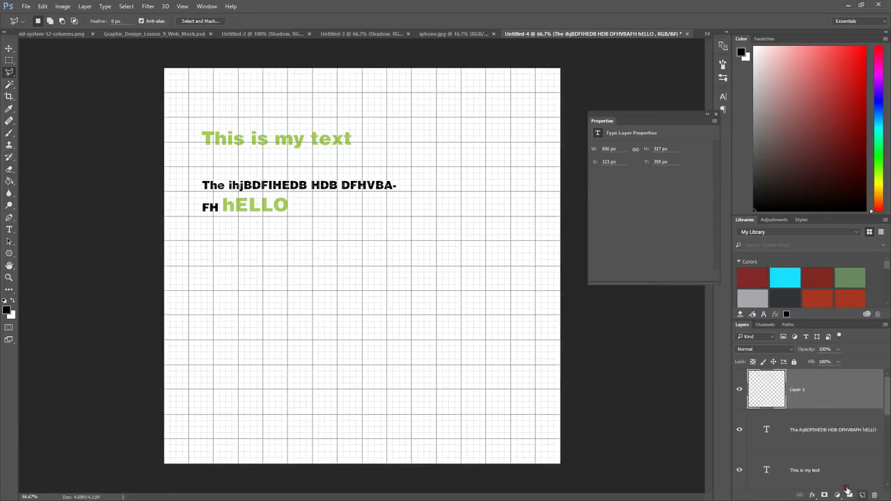
pyautogui.click(739, 432)
pyautogui.click(739, 470)
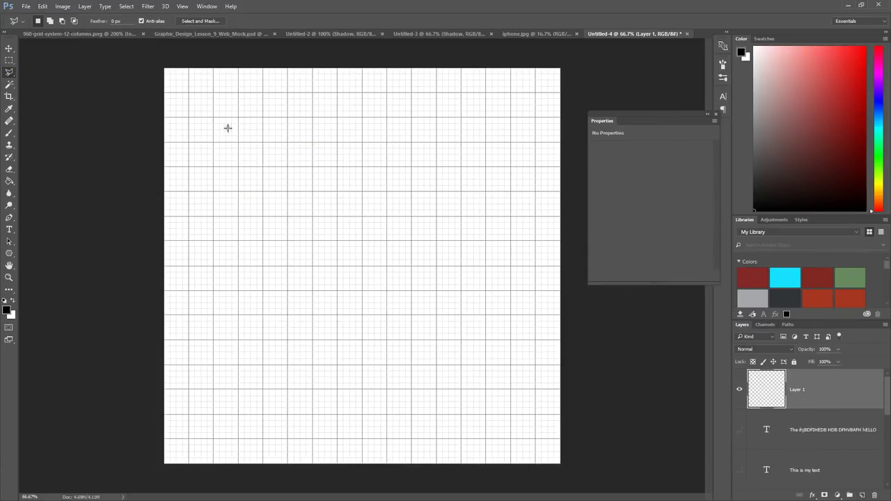
# - Outline a speech-bubble selection about 11 by 5 grid squares, with a one-square pointed tail on its lower edge near the right end
pyautogui.click(188, 117)
pyautogui.click(460, 117)
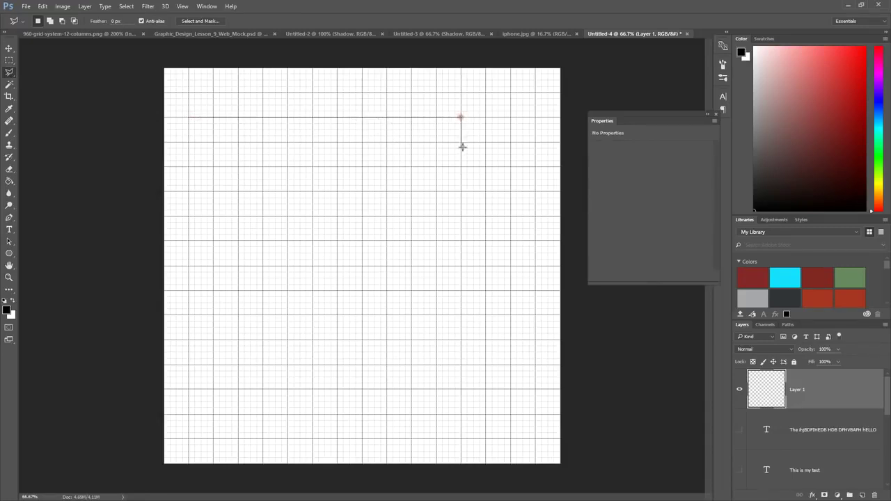
pyautogui.click(460, 241)
pyautogui.click(411, 241)
pyautogui.click(388, 265)
pyautogui.click(387, 240)
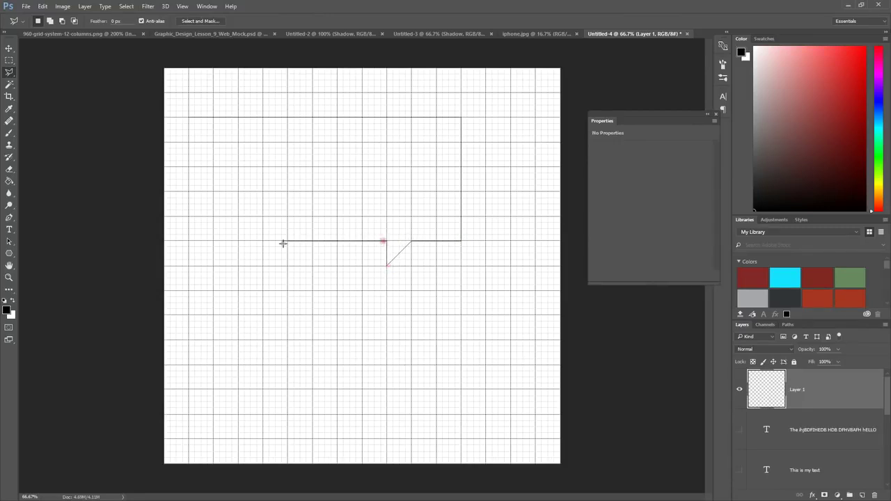
pyautogui.click(189, 240)
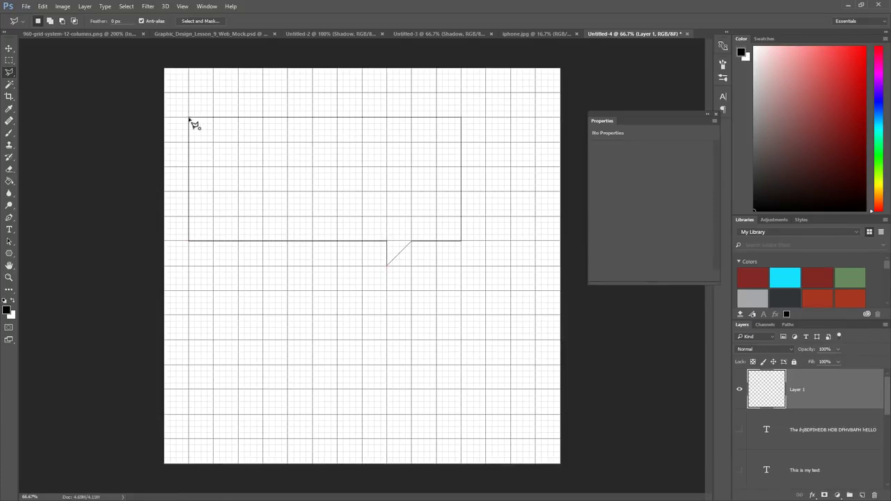
pyautogui.click(189, 119)
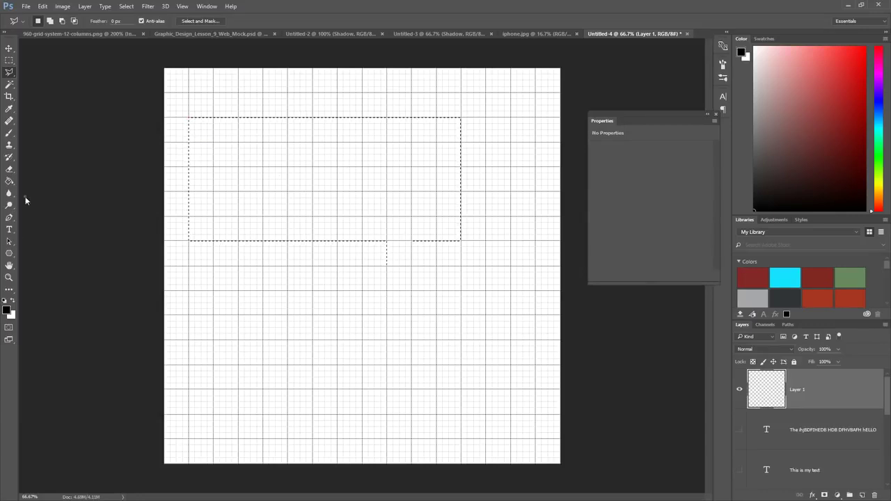
# - Fill the speech-bubble selection with black using the Paint Bucket and hide the grid and selection edges
pyautogui.click(9, 181)
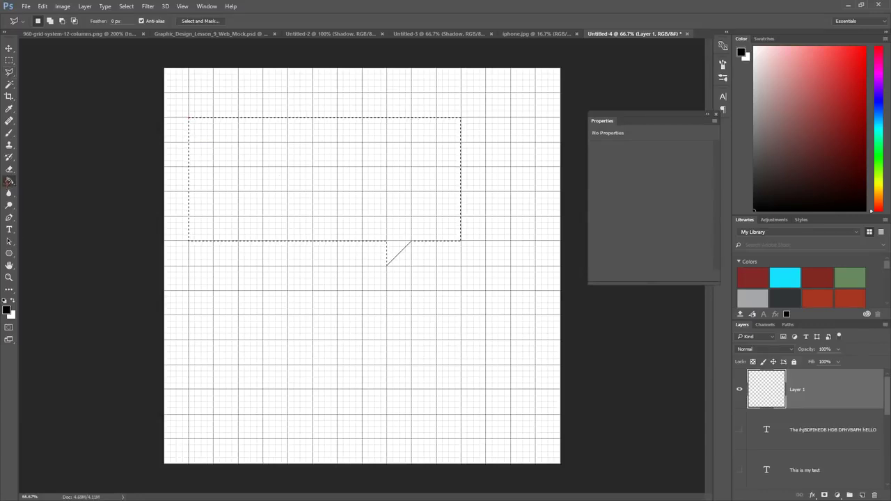
pyautogui.click(249, 178)
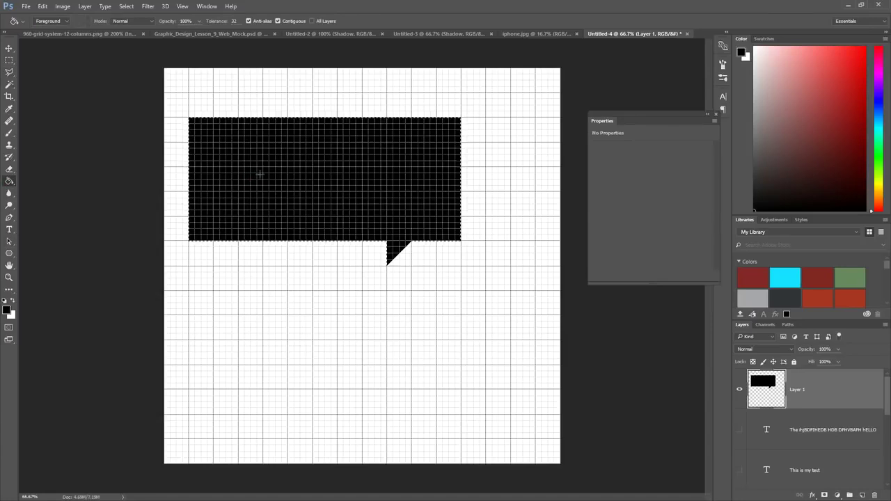
pyautogui.hotkey('ctrl', 'h')
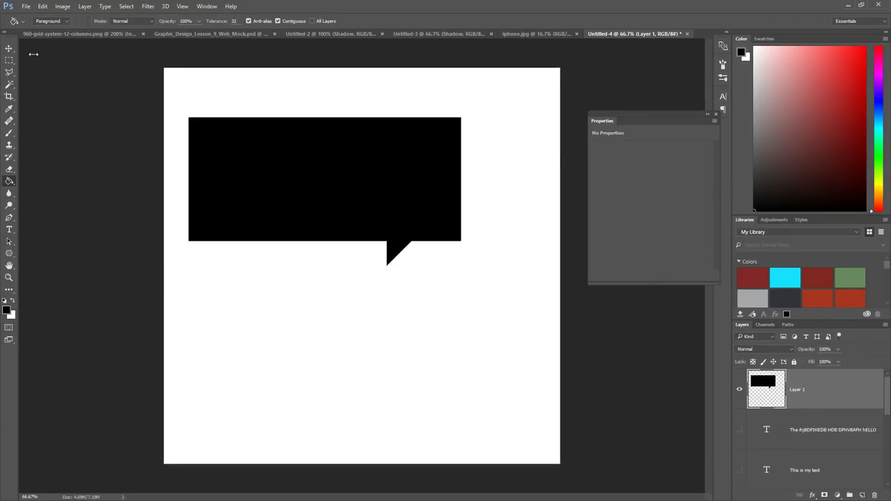
pyautogui.click(9, 48)
# - Compare the testimonial bubble in Graphic_Design_Lesson_9_Web_Mock.psd, and hide the black speech-bubble layer in Untitled-4
pyautogui.click(62, 34)
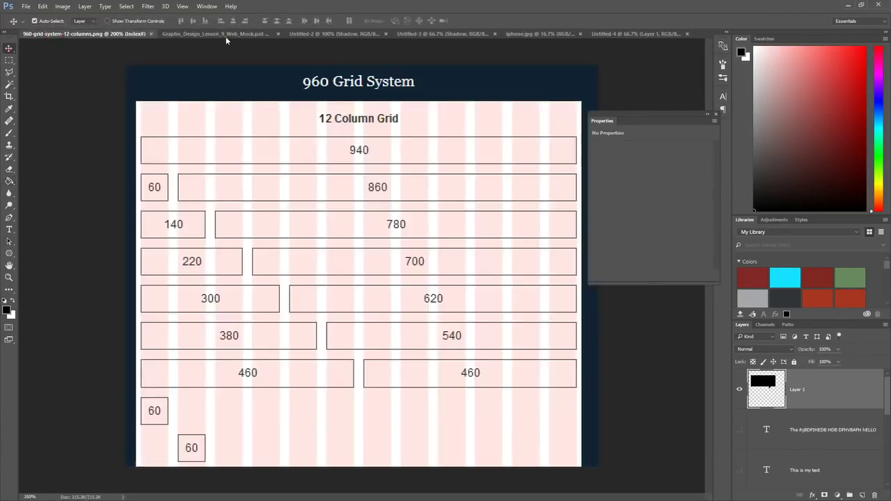
pyautogui.click(227, 33)
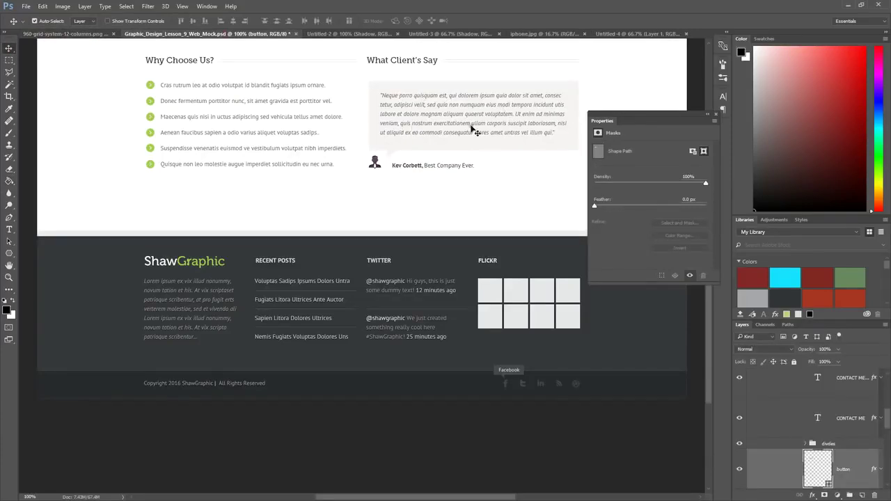
pyautogui.click(644, 33)
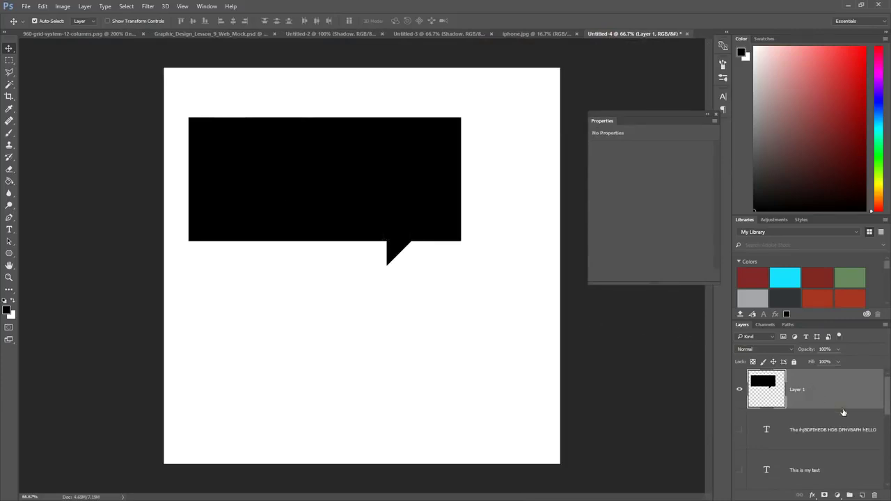
pyautogui.click(739, 393)
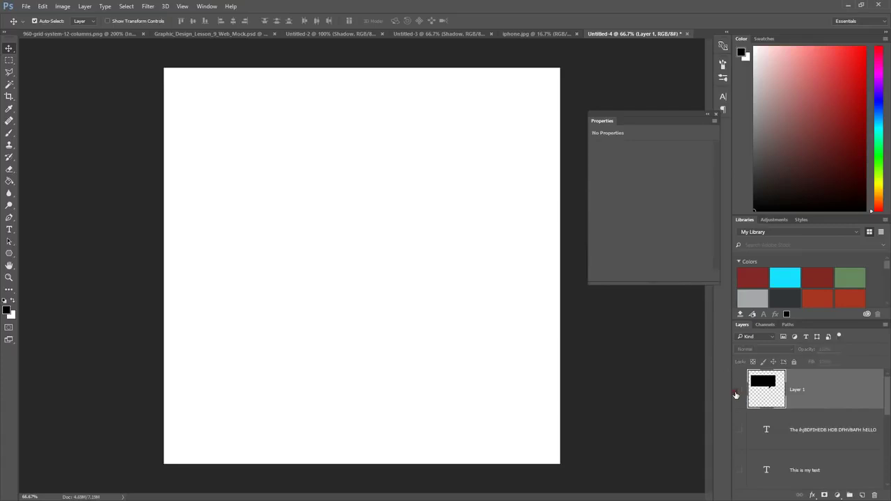
# - Set the foreground color to the dark grey 363839 sampled from the footer of Graphic_Design_Lesson_9_Web_Mock.psd
pyautogui.click(191, 33)
pyautogui.click(7, 311)
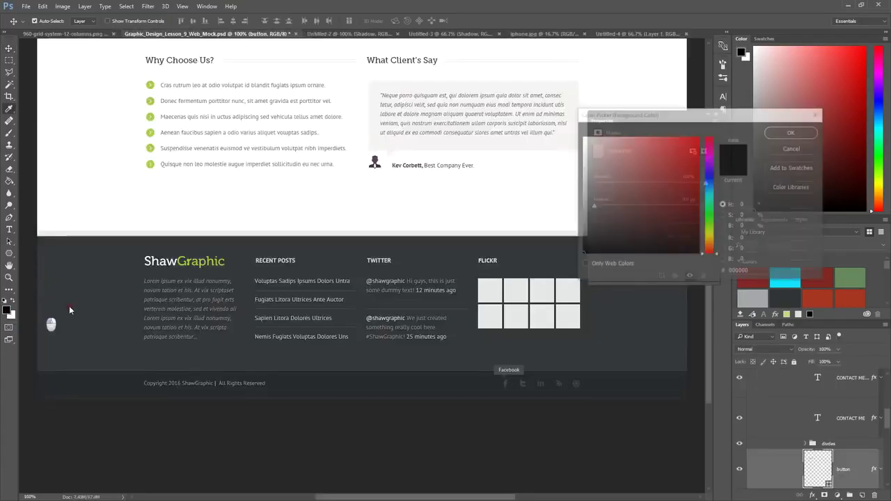
pyautogui.click(110, 311)
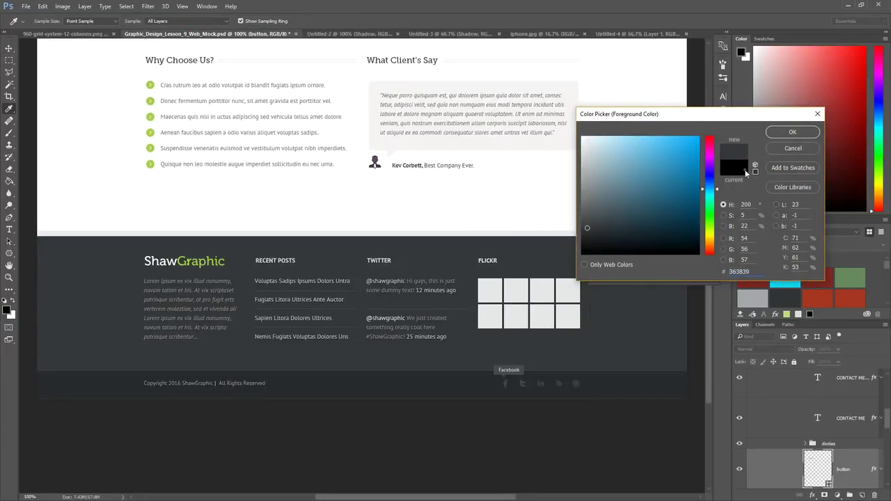
pyautogui.click(794, 131)
pyautogui.press('v')
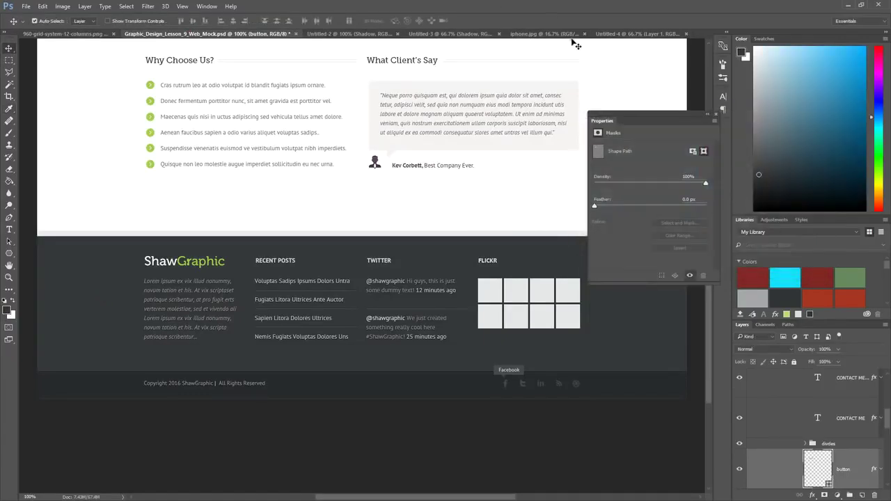
# - Select the entire Untitled-4 canvas with the Rectangular Marquee tool
pyautogui.click(615, 34)
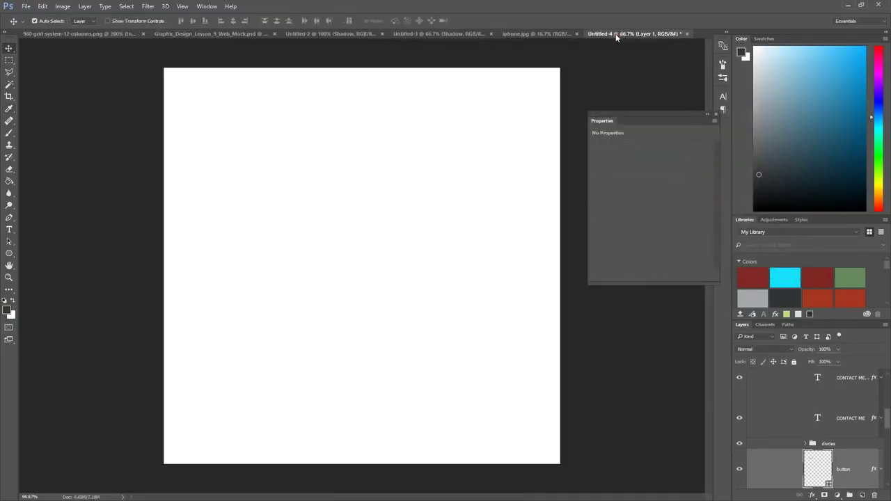
pyautogui.click(9, 60)
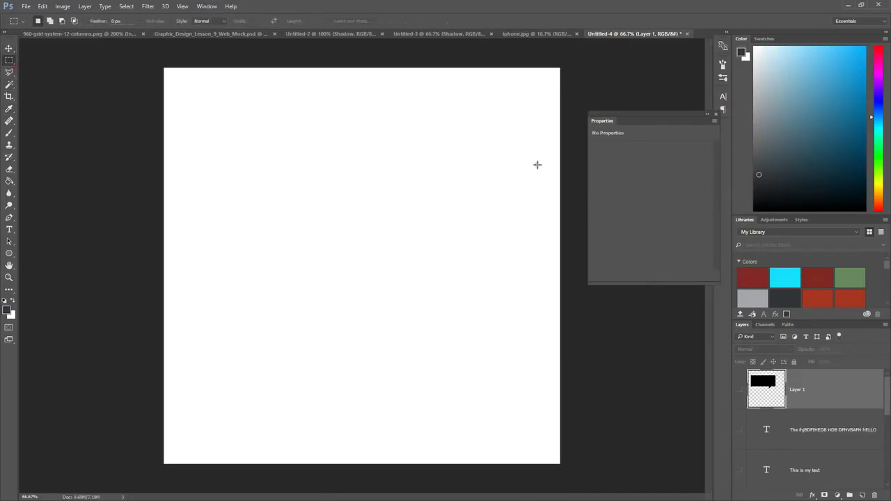
pyautogui.moveTo(157, 64); pyautogui.dragTo(601, 461)
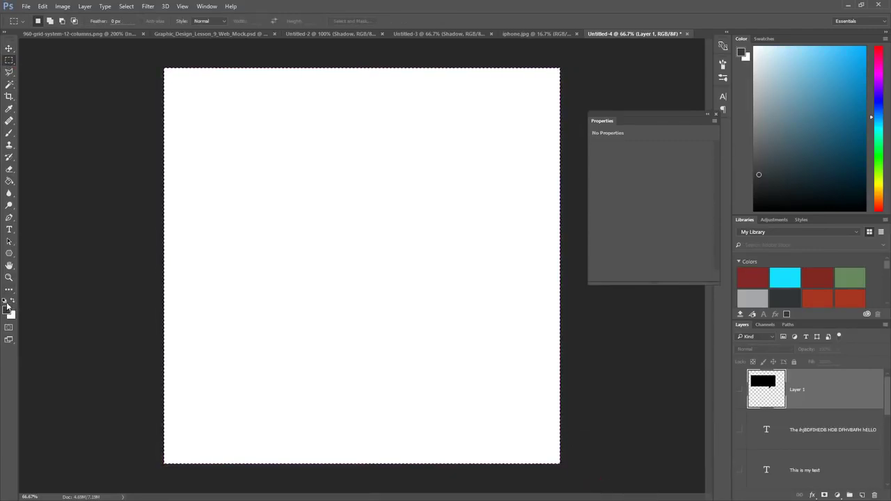
# - Try to fill the selected canvas with dark grey on the hidden Layer 1 using the Paint Bucket
pyautogui.click(10, 181)
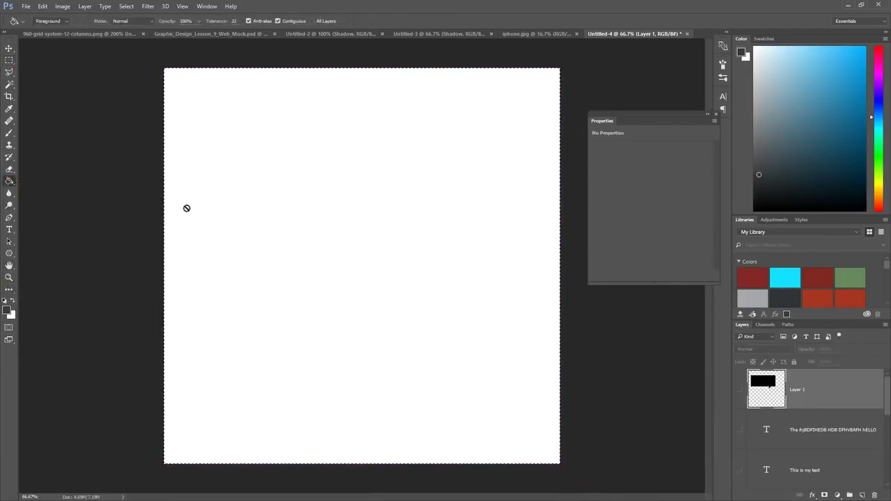
pyautogui.click(298, 230)
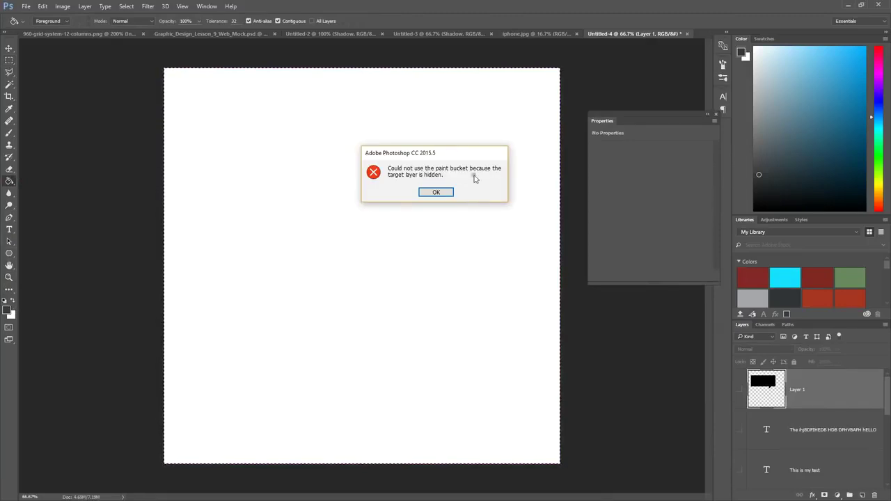
pyautogui.click(427, 193)
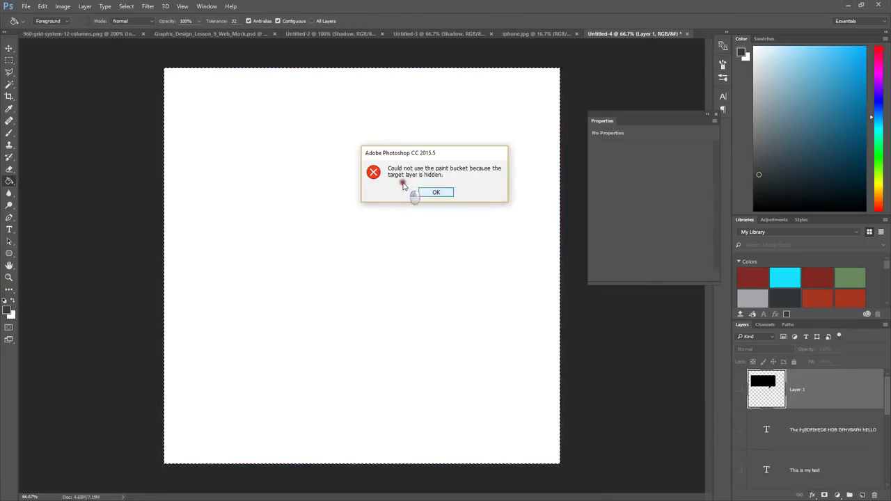
pyautogui.click(439, 192)
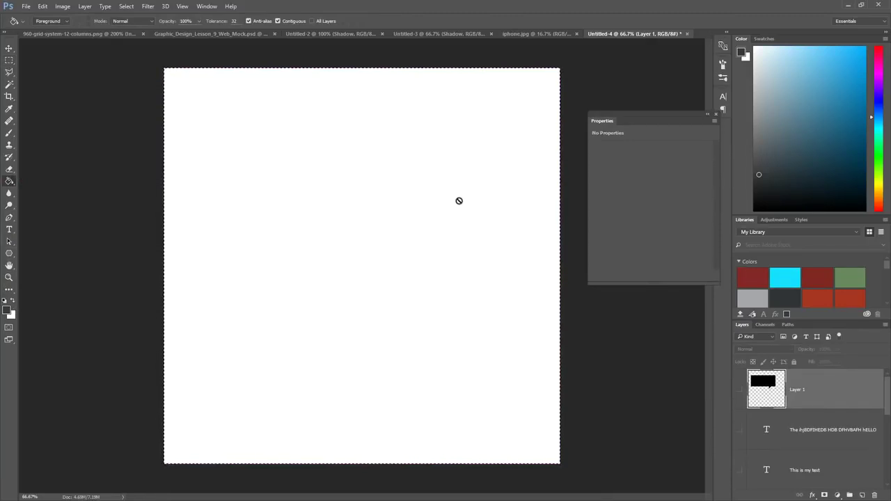
# - Add a new layer, fill the selected canvas on it with the dark grey foreground color, and clear the selection
pyautogui.click(864, 495)
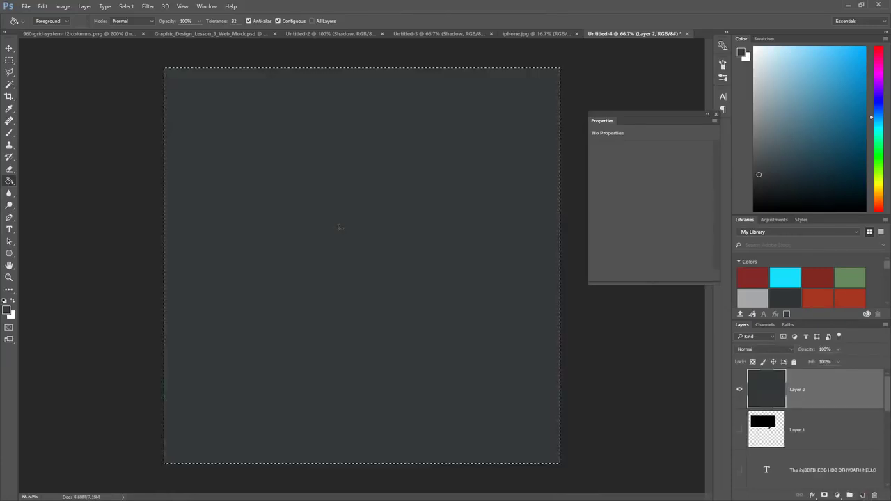
pyautogui.click(339, 228)
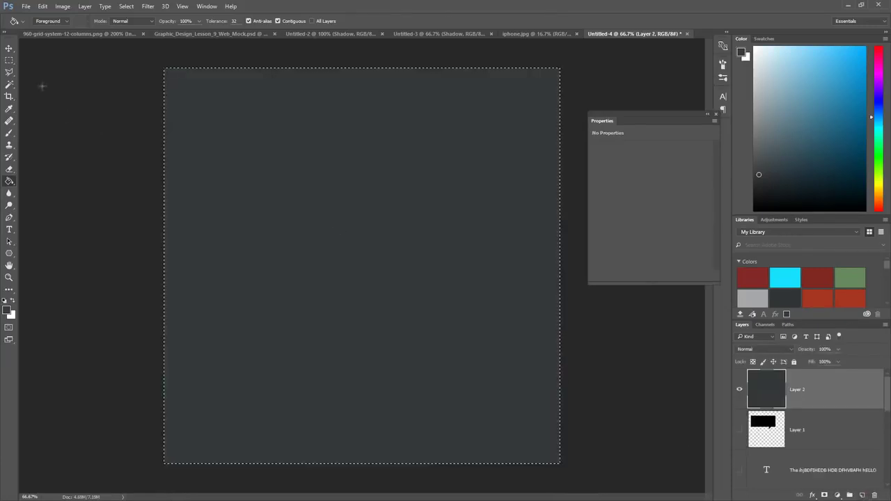
pyautogui.click(9, 48)
pyautogui.hotkey('ctrl', 'd')
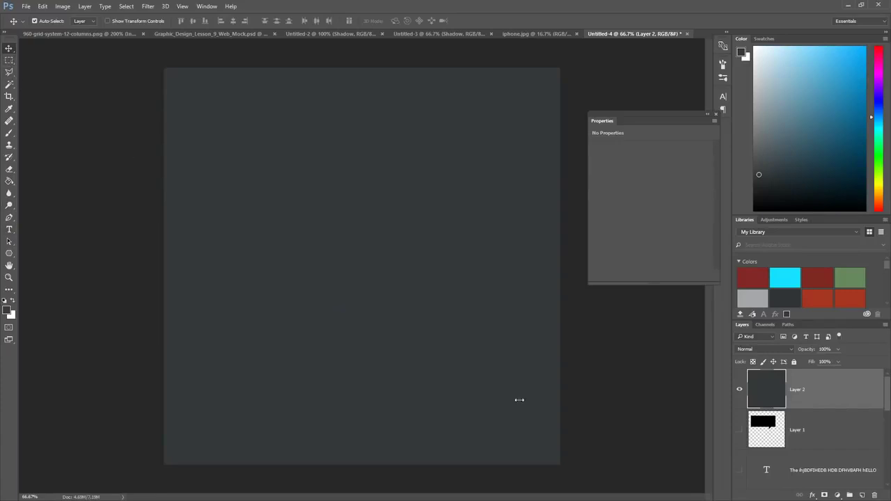
# - Add a new layer above the dark grey fill and set the foreground color to near-black 151616
pyautogui.click(862, 494)
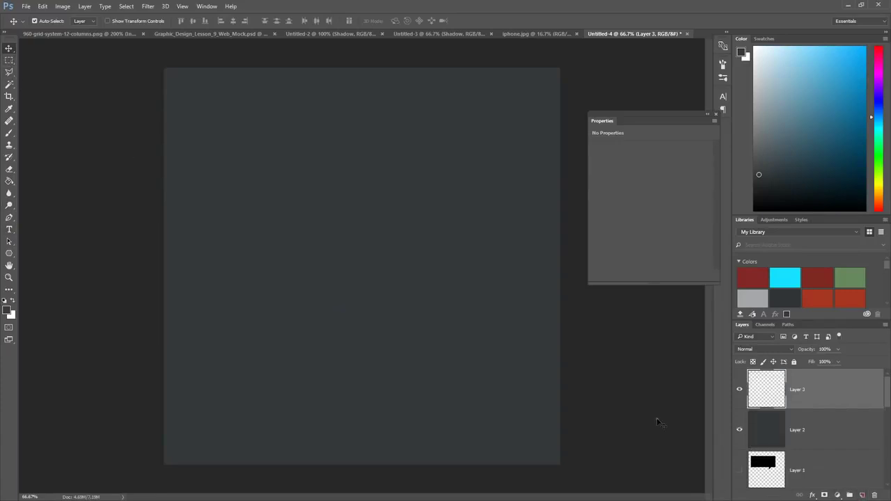
pyautogui.click(9, 60)
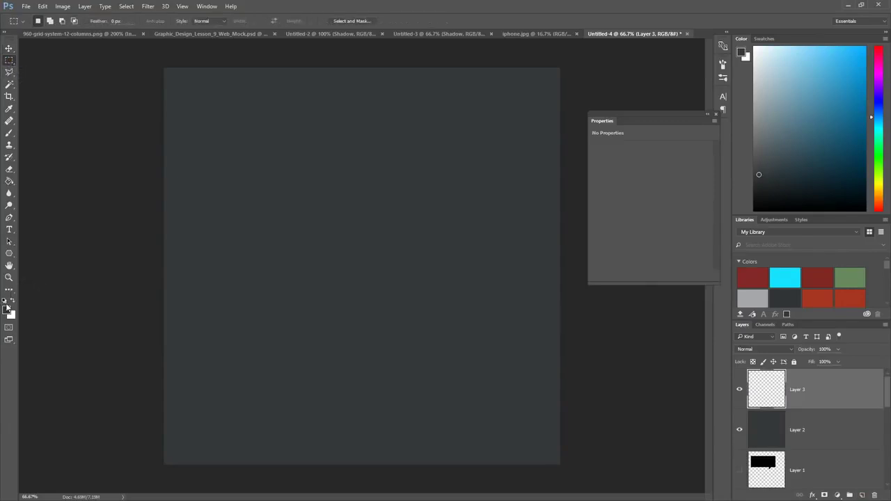
pyautogui.click(8, 311)
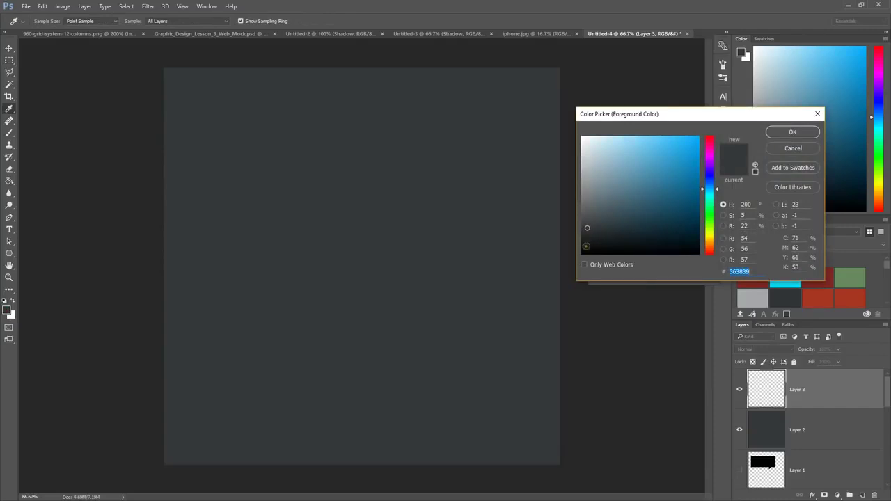
pyautogui.click(588, 244)
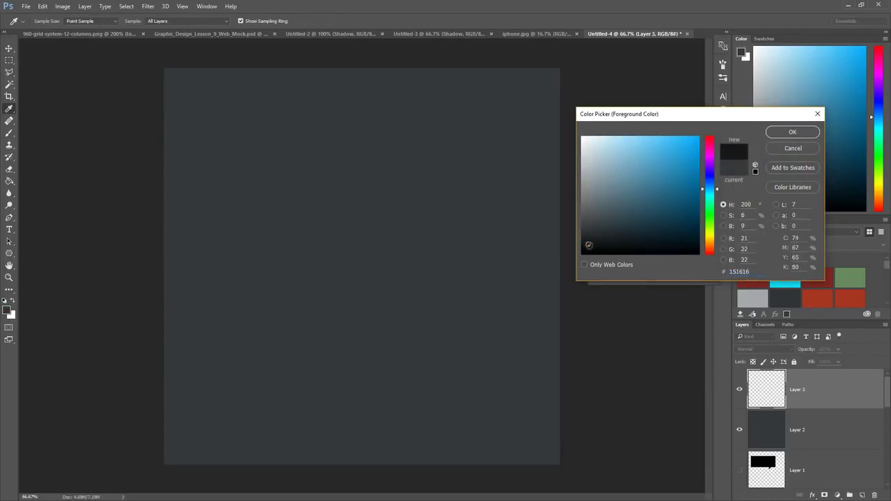
pyautogui.click(792, 134)
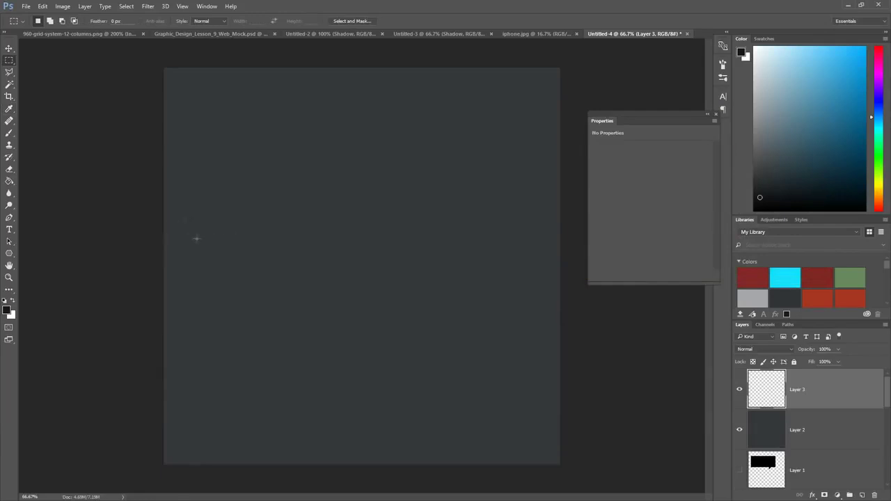
# - Select a wide, short rectangle across the middle of the canvas and fill it with the near-black foreground color
pyautogui.moveTo(195, 239); pyautogui.dragTo(537, 286)
pyautogui.press('g')
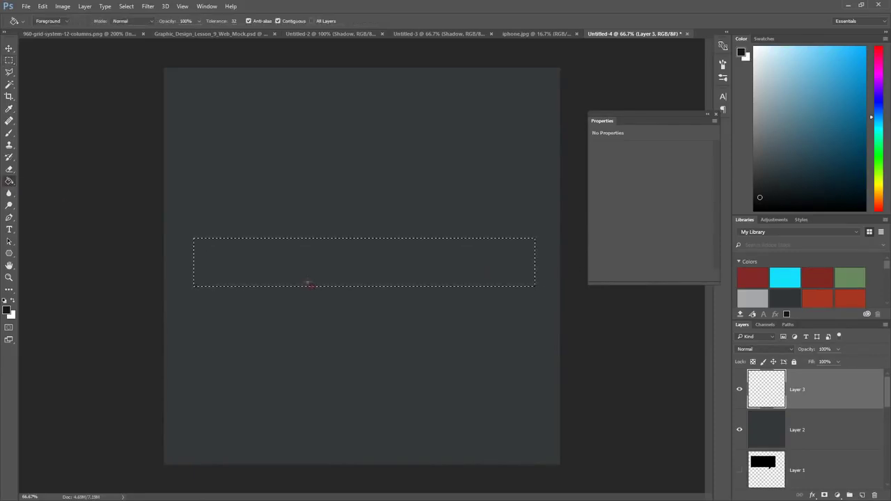
pyautogui.click(268, 263)
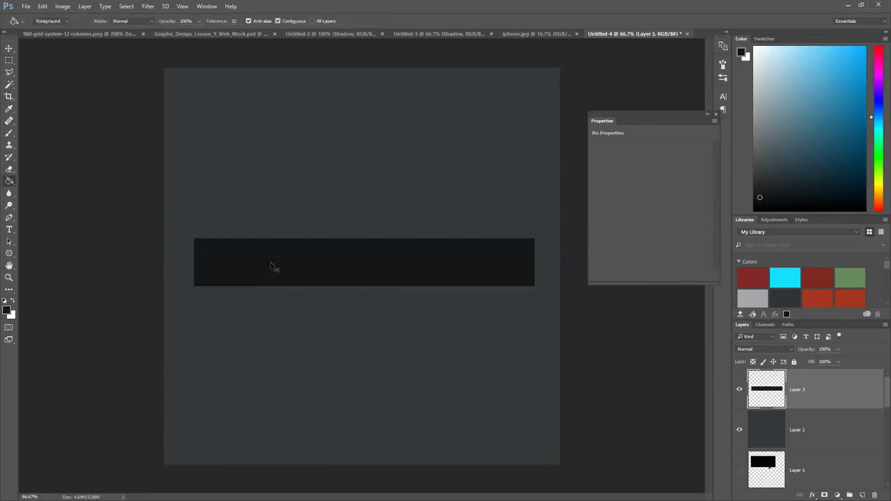
# - Free Transform the near-black bar into a thin line 2 px high, keeping its width at 100%, and apply the transformation
pyautogui.hotkey('ctrl', 't')
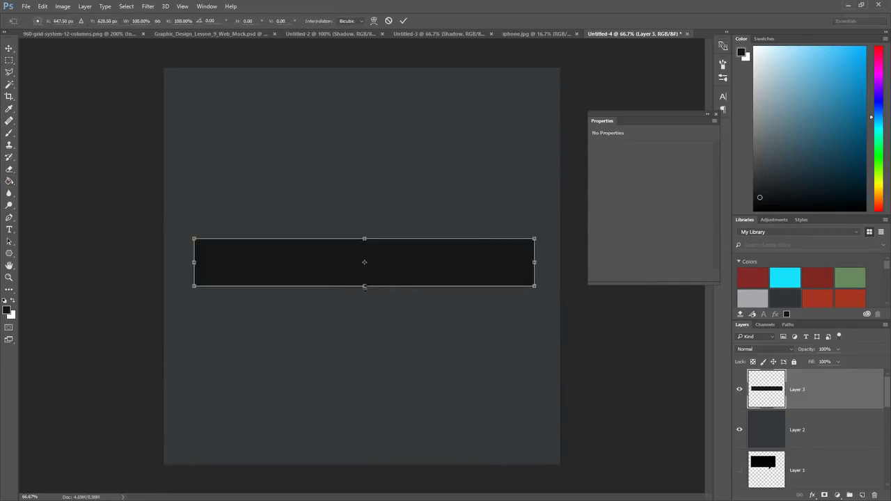
pyautogui.moveTo(364, 287); pyautogui.dragTo(376, 253)
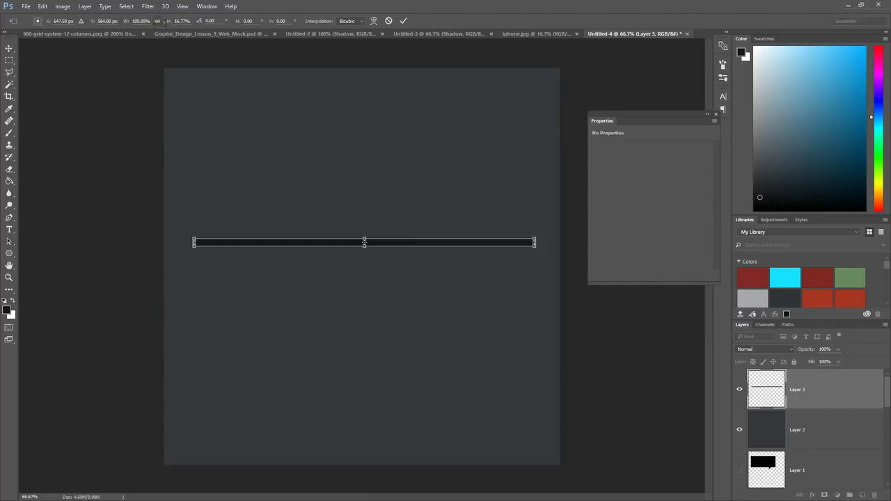
pyautogui.rightClick(185, 22)
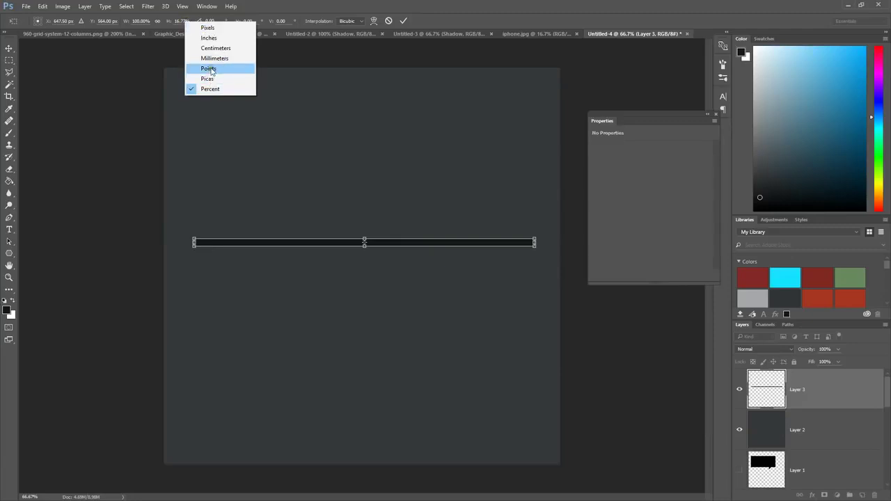
pyautogui.click(209, 28)
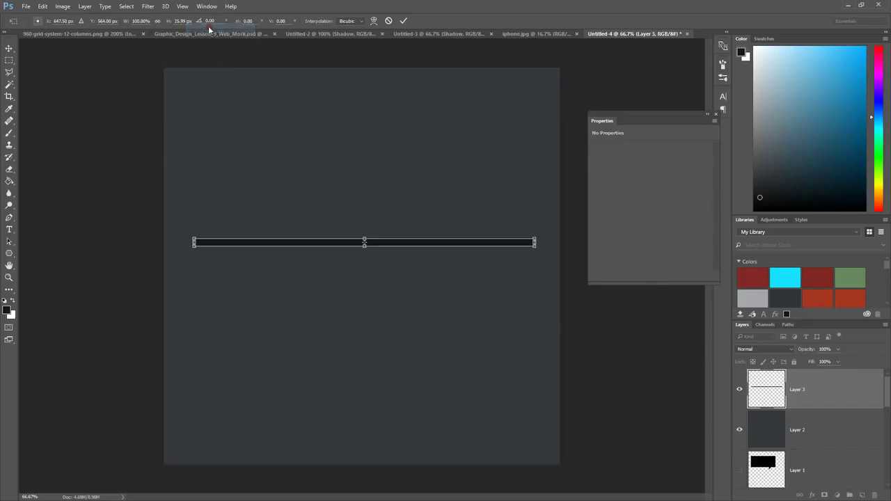
pyautogui.click(157, 21)
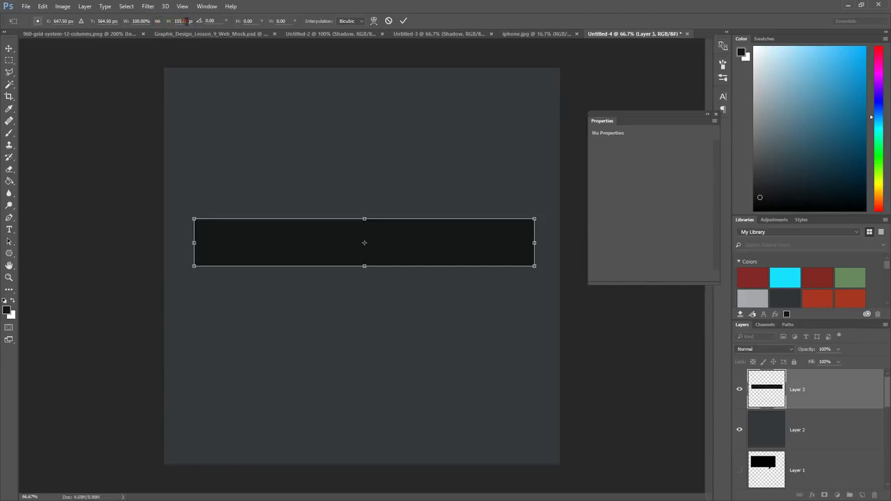
pyautogui.moveTo(192, 22); pyautogui.dragTo(166, 23)
pyautogui.write('2px')
pyautogui.press('Return')
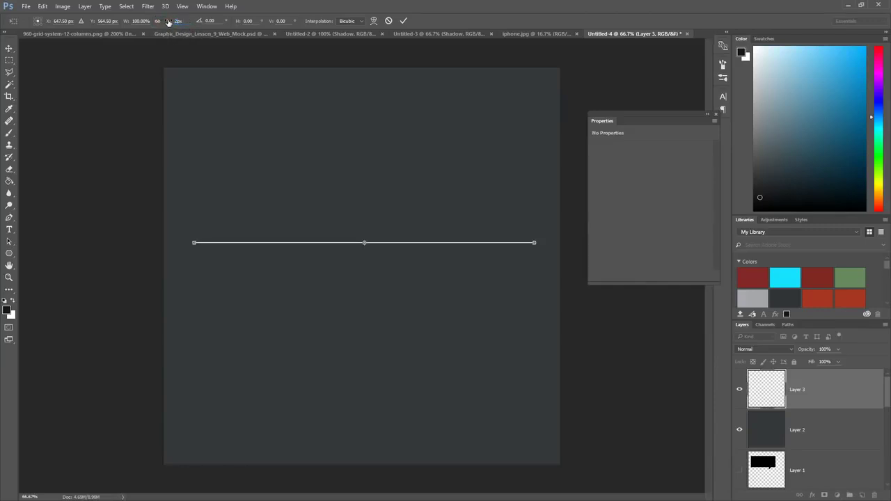
pyautogui.click(12, 48)
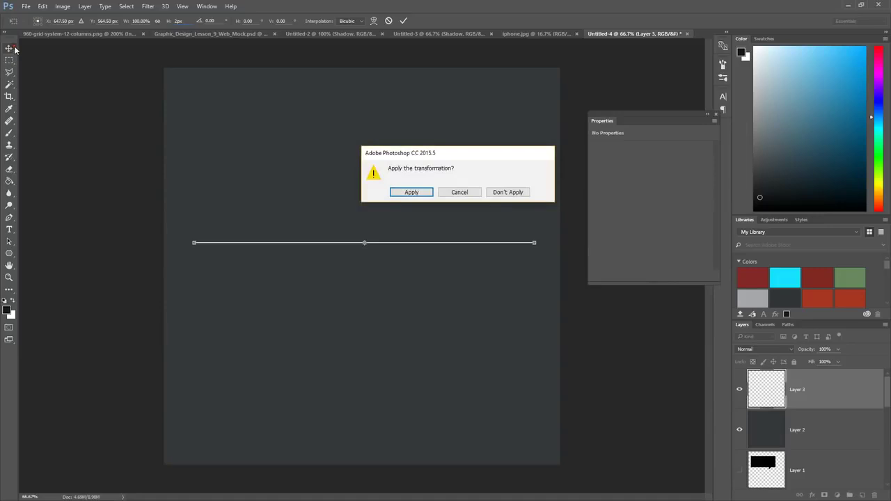
pyautogui.click(405, 192)
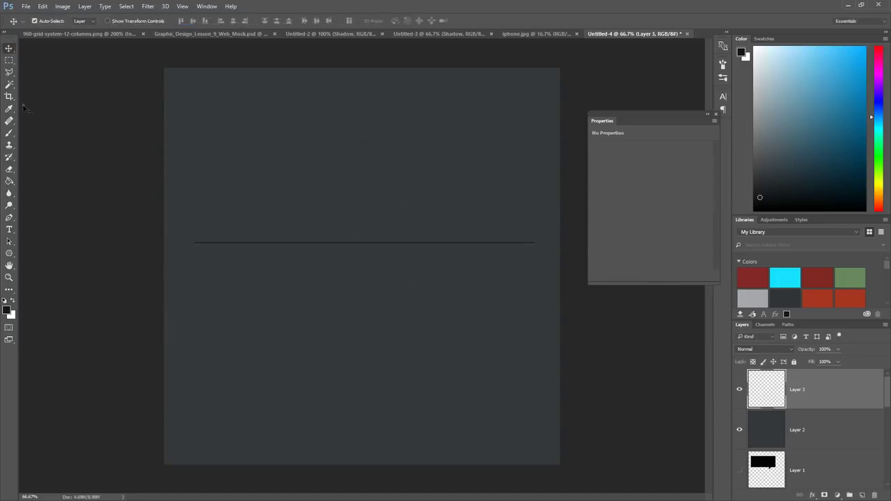
# - Duplicate the line's layer and nudge the copy a few pixels above the original line
pyautogui.click(9, 59)
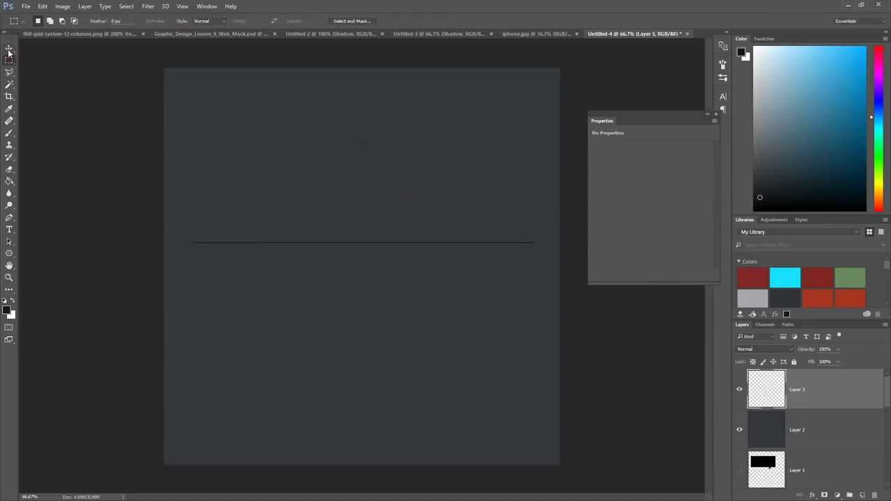
pyautogui.click(9, 49)
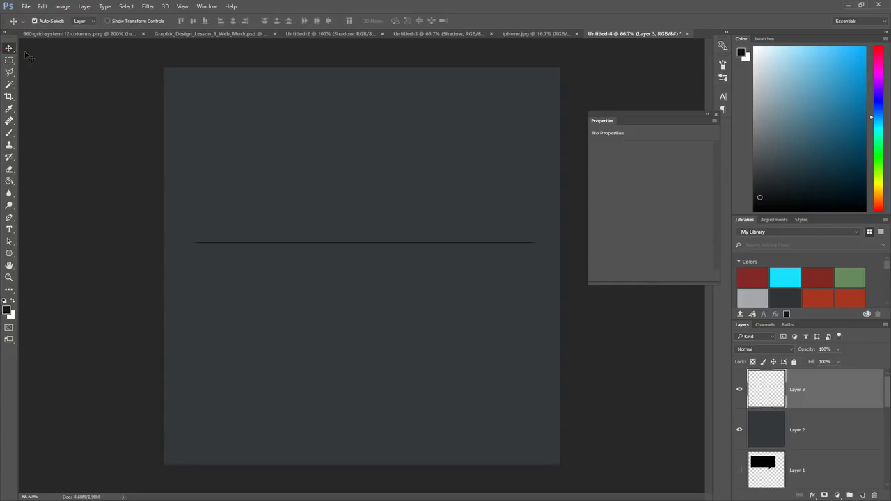
pyautogui.hotkey('ctrl', 'j')
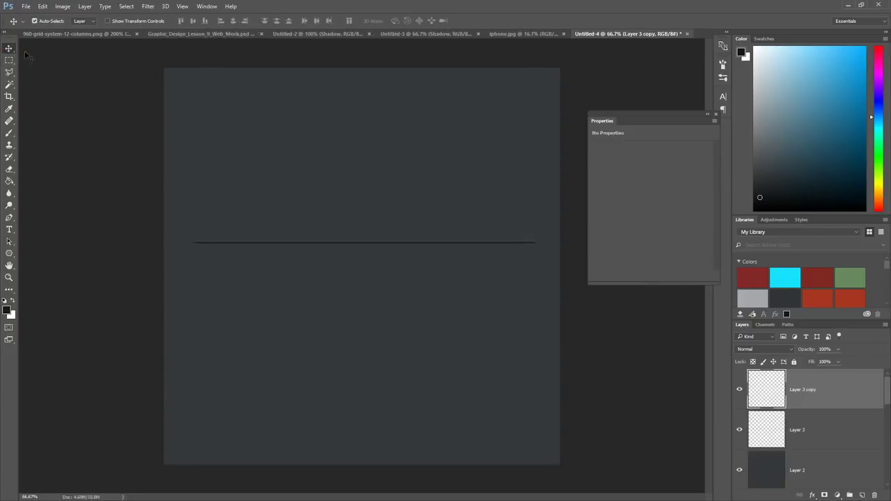
pyautogui.press('Up')
pyautogui.press('Up')
pyautogui.press('Up')
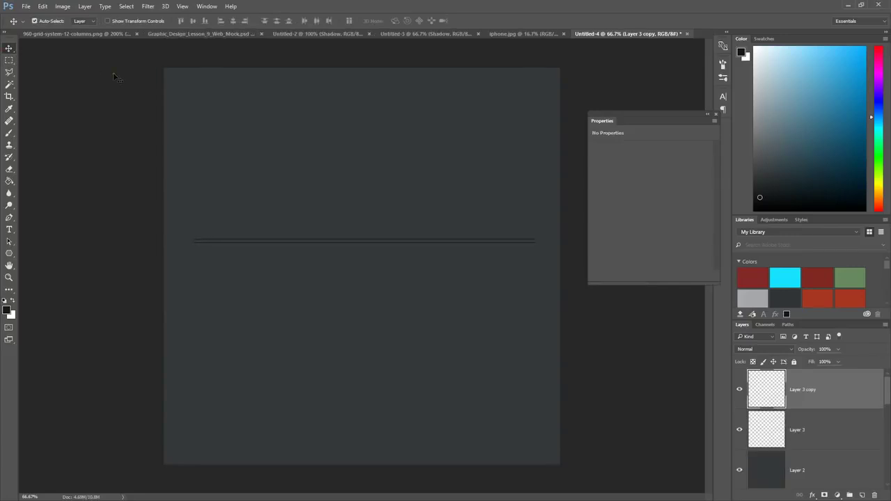
# - Set the foreground color to the lighter grey 57595a
pyautogui.click(8, 311)
pyautogui.click(586, 228)
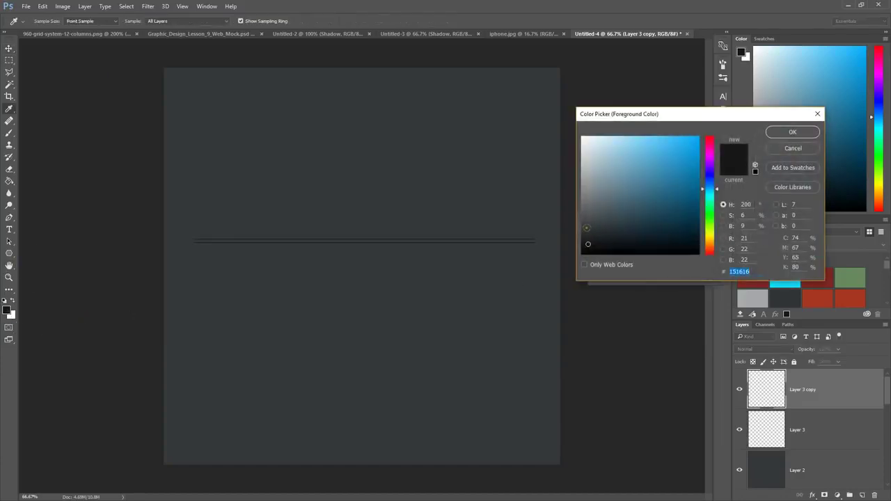
pyautogui.moveTo(586, 227); pyautogui.dragTo(586, 218)
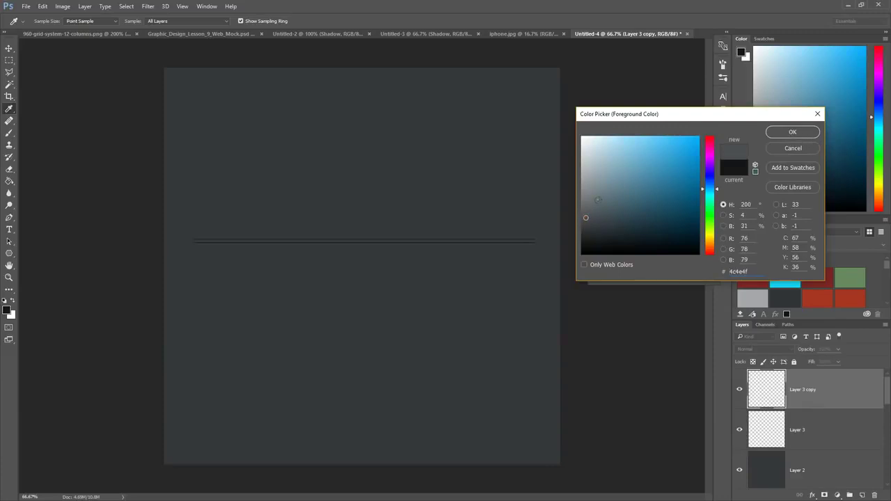
pyautogui.click(791, 133)
pyautogui.press('v')
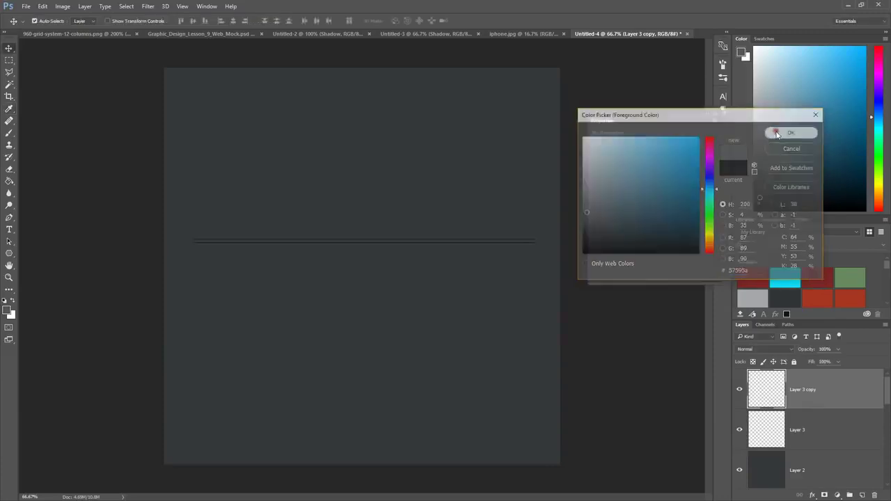
# - Try to fill the upper line copy with the lighter grey using the Paint Bucket, and undo the fill
pyautogui.click(9, 181)
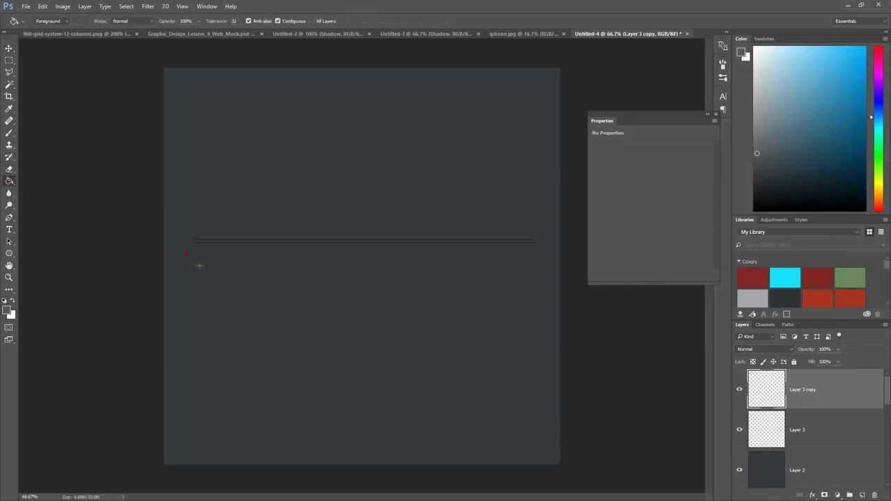
pyautogui.click(219, 239)
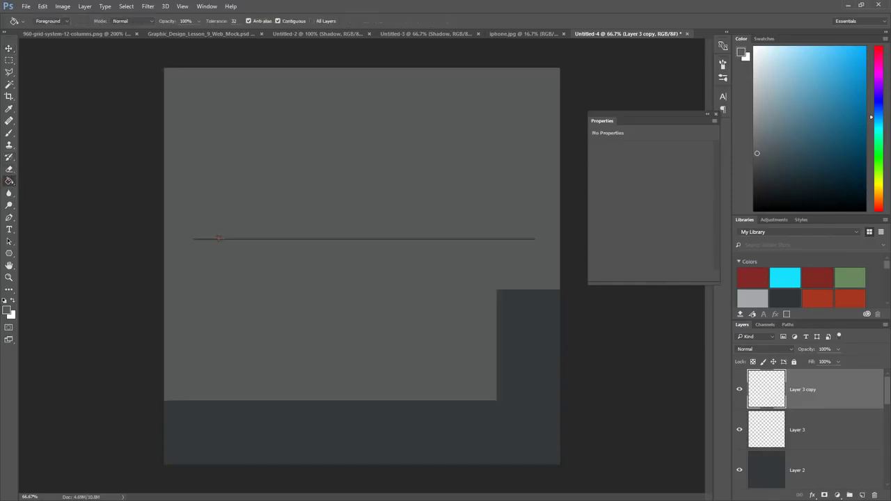
pyautogui.hotkey('ctrl', 'z')
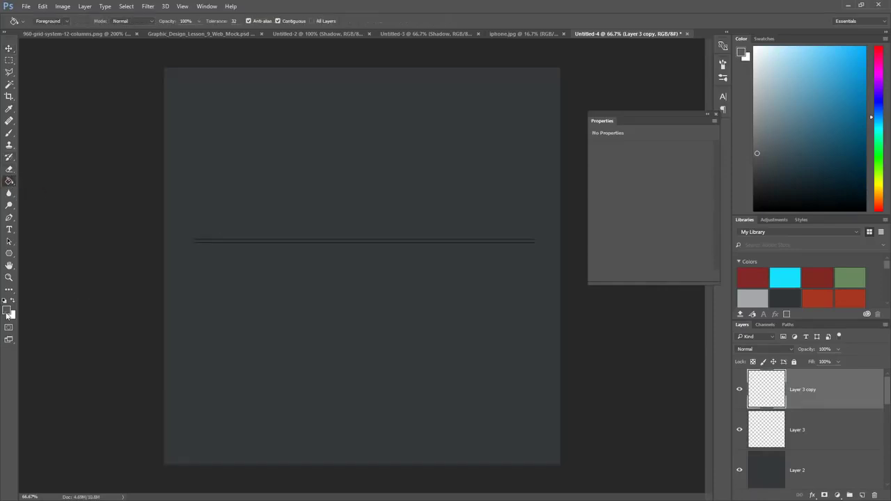
# - Fill the upper line on Layer 3 copy with the lighter grey at 800% zoom using the Paint Bucket
pyautogui.press('z')
pyautogui.moveTo(380, 237); pyautogui.dragTo(380, 238)
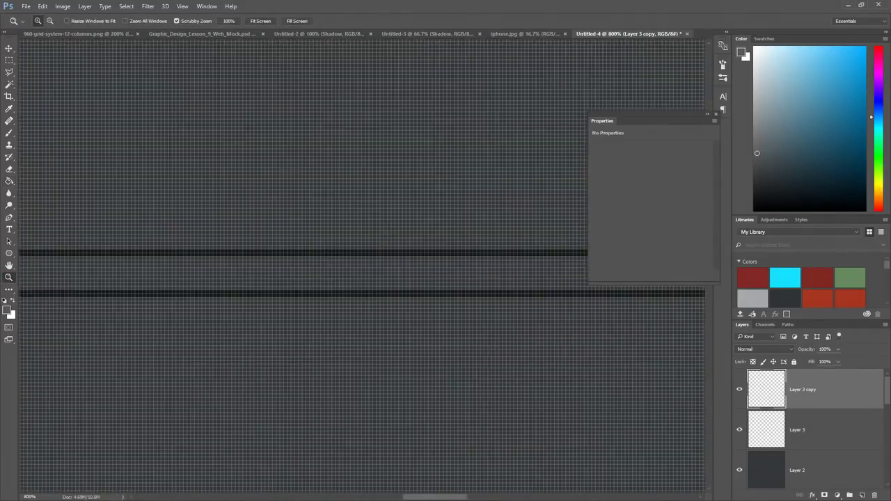
pyautogui.click(10, 182)
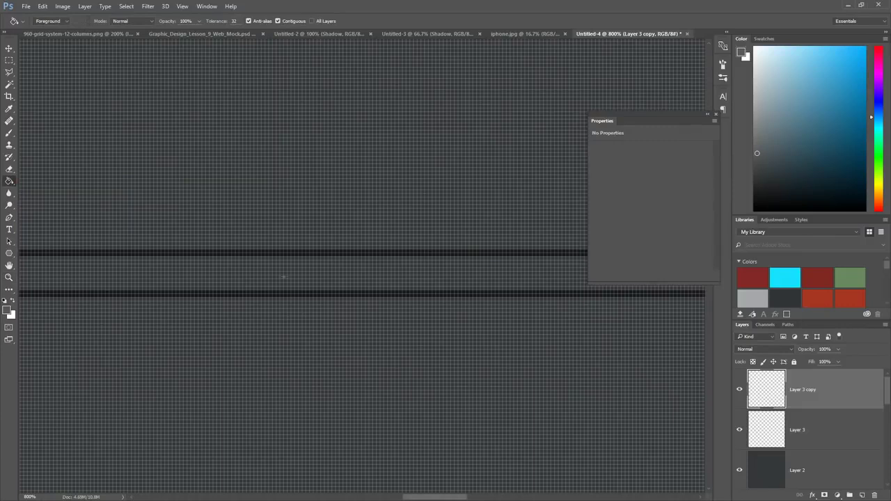
pyautogui.click(274, 252)
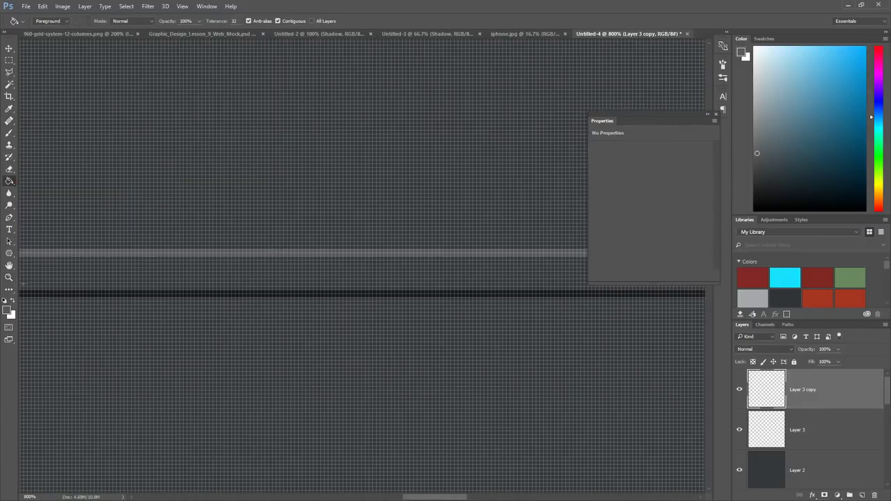
# - Nudge the lighter line down until it overlaps the near-black line, and move Layer 3 copy beneath Layer 3
pyautogui.click(11, 48)
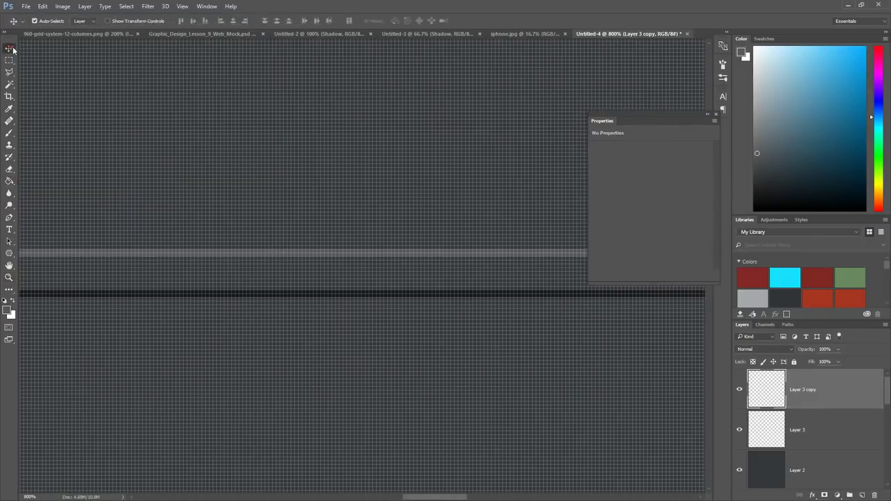
pyautogui.press('Down')
pyautogui.press('Down')
pyautogui.press('Down')
pyautogui.press('Down')
pyautogui.press('Down')
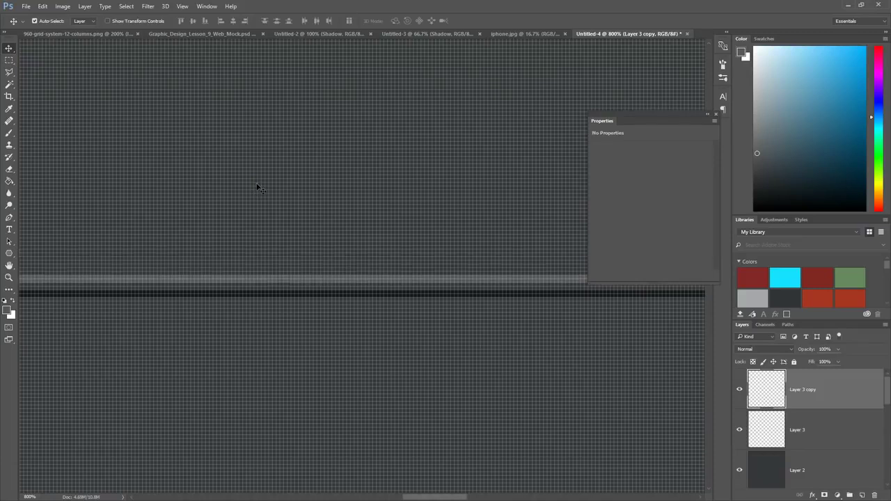
pyautogui.press('Down')
pyautogui.press('Down')
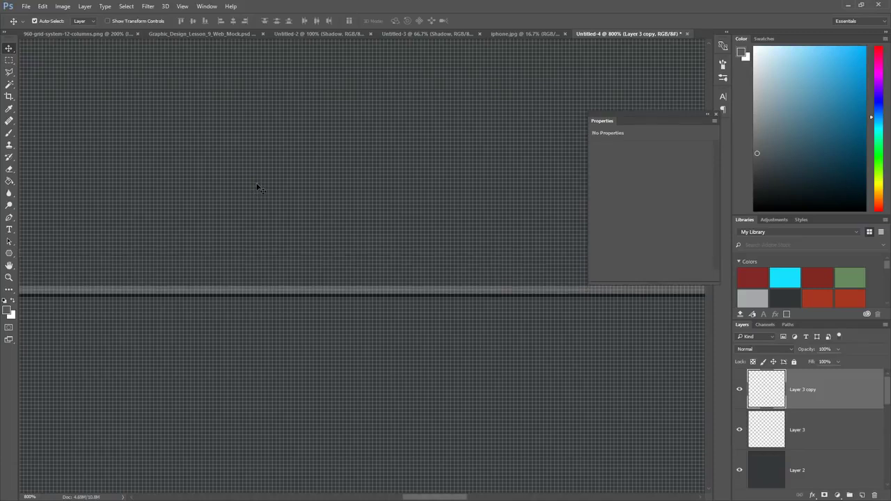
pyautogui.moveTo(811, 392); pyautogui.dragTo(807, 445)
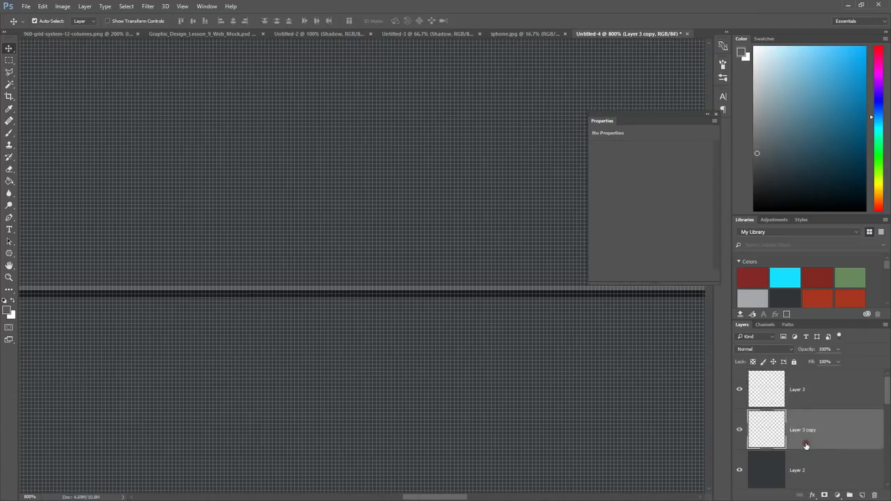
# - Examine the two-tone divider line against the dark background at 66.67% and 100% zoom
pyautogui.click(9, 278)
pyautogui.keyDown('alt'); pyautogui.click(298, 328); pyautogui.keyUp('alt')
pyautogui.keyDown('alt'); pyautogui.click(299, 328); pyautogui.keyUp('alt')
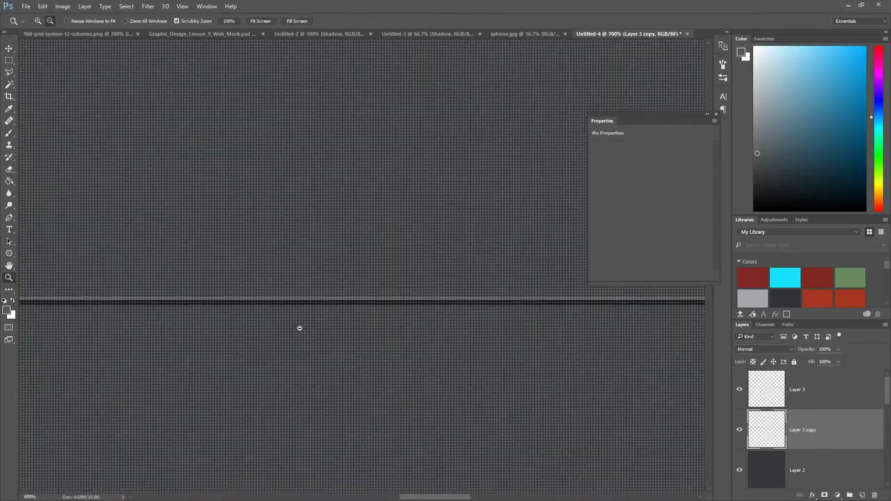
pyautogui.keyDown('alt'); pyautogui.click(299, 328); pyautogui.keyUp('alt')
pyautogui.keyDown('alt'); pyautogui.click(308, 338); pyautogui.keyUp('alt')
pyautogui.keyDown('alt'); pyautogui.click(298, 328); pyautogui.keyUp('alt')
pyautogui.keyDown('alt'); pyautogui.click(299, 328); pyautogui.keyUp('alt')
pyautogui.keyDown('alt'); pyautogui.click(372, 244); pyautogui.keyUp('alt')
pyautogui.click(371, 249)
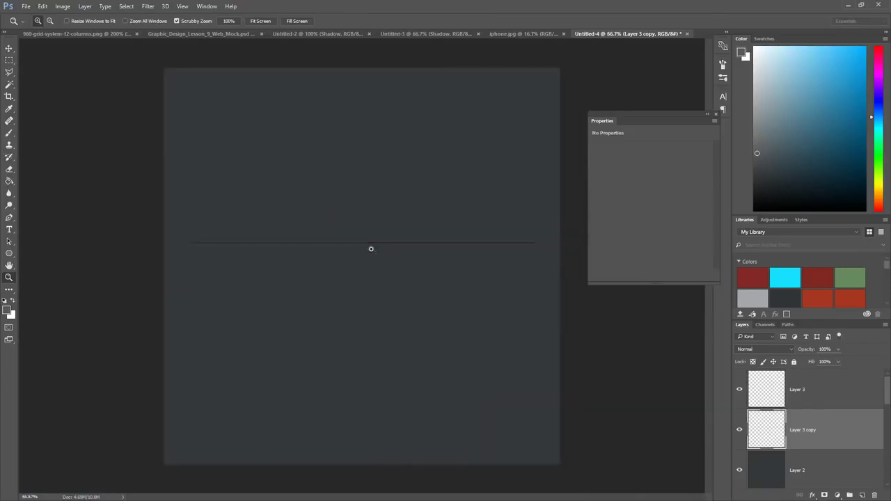
pyautogui.click(371, 249)
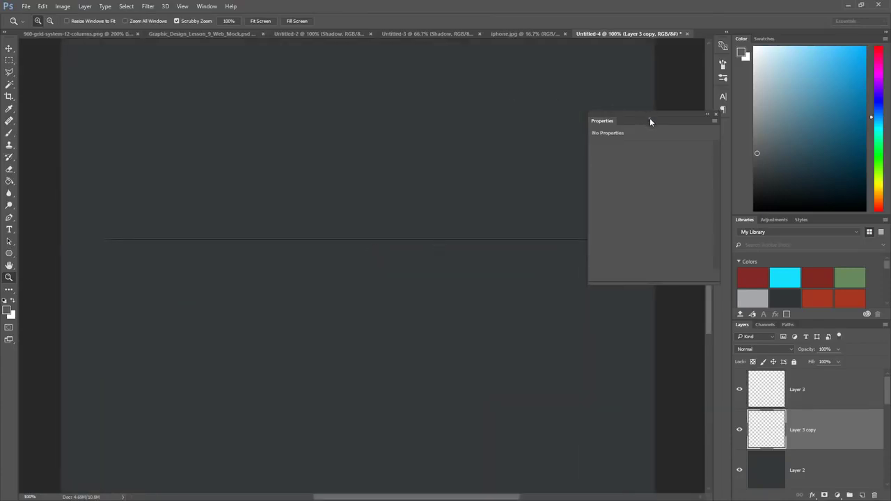
# - Move the Properties panel clear of the divider line and compare the line at 200% and 100% zoom
pyautogui.moveTo(650, 122); pyautogui.dragTo(681, 56)
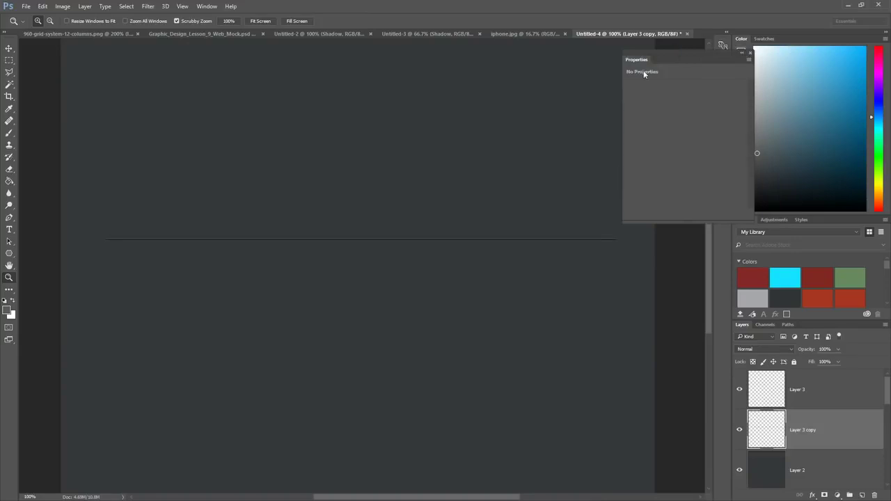
pyautogui.click(332, 249)
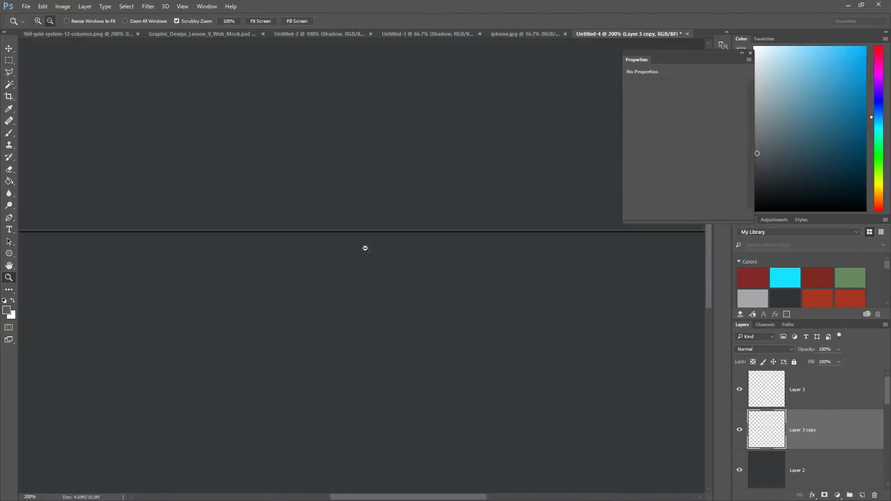
pyautogui.keyDown('alt'); pyautogui.click(367, 247); pyautogui.keyUp('alt')
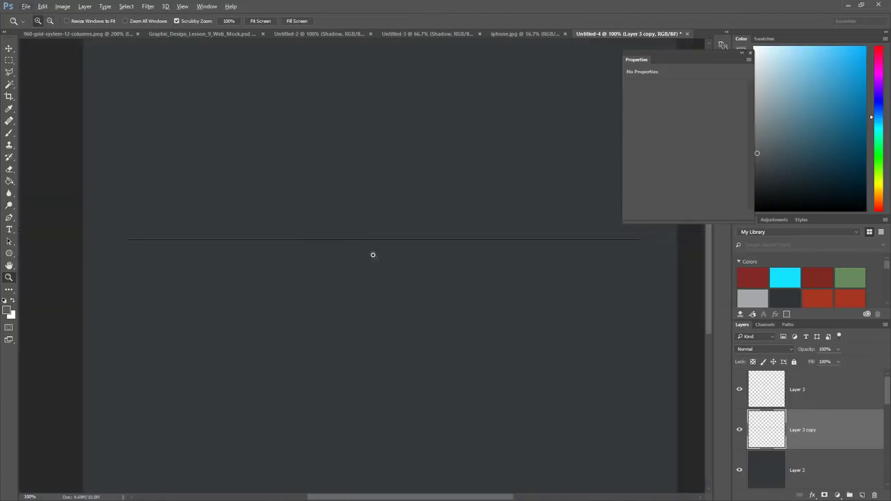
# - Show the "The ihjBDFIHEDB HDB DFHVBAFH hELLO" text layer, and hide Layer 3 copy and the dark Layer 2
pyautogui.click(10, 48)
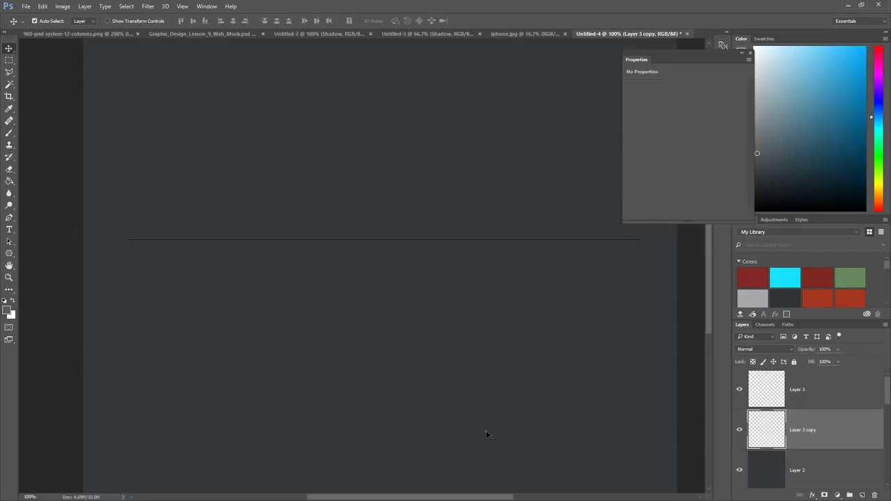
pyautogui.moveTo(886, 397); pyautogui.dragTo(887, 421)
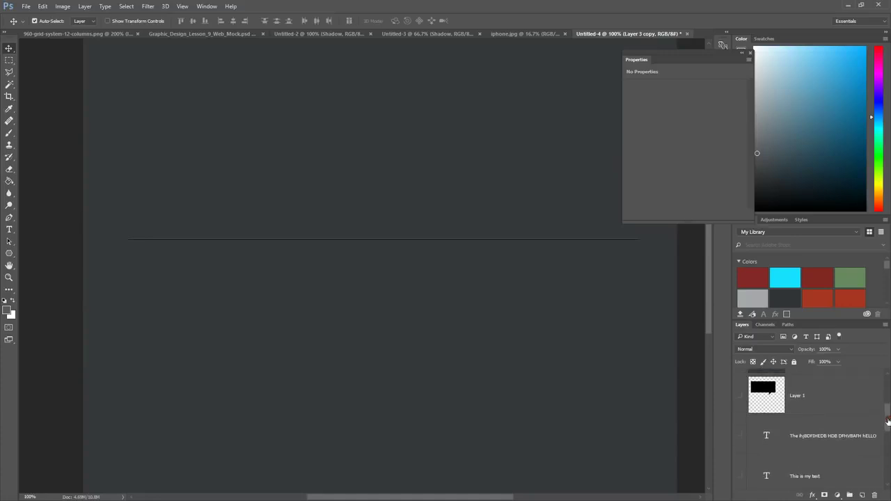
pyautogui.click(740, 437)
pyautogui.scroll(3, 817, 403)
pyautogui.click(740, 431)
pyautogui.click(740, 471)
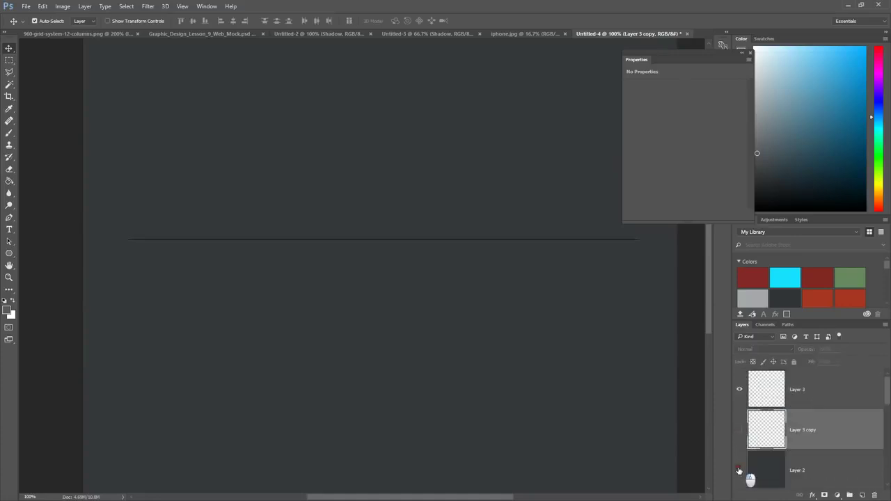
# - Recolor the second text line "FH hELLO" to pink fb0f57 and commit the text edit
pyautogui.click(15, 235)
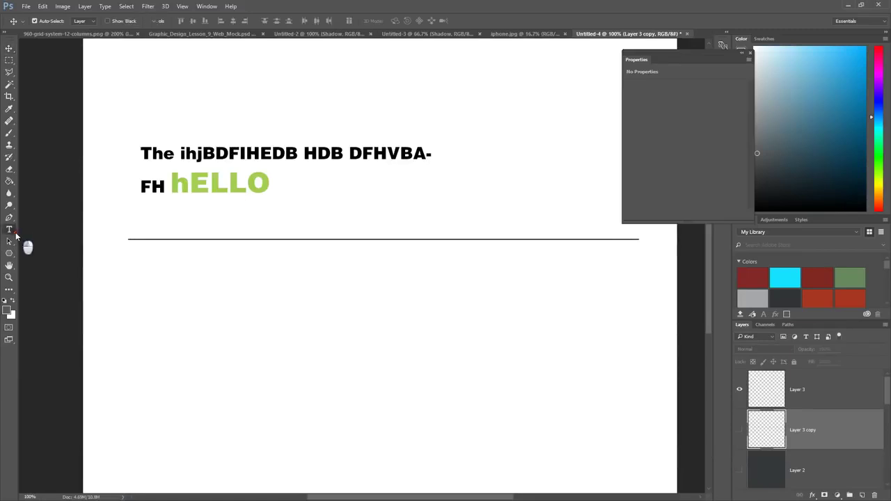
pyautogui.click(209, 185)
pyautogui.moveTo(272, 184); pyautogui.dragTo(133, 173)
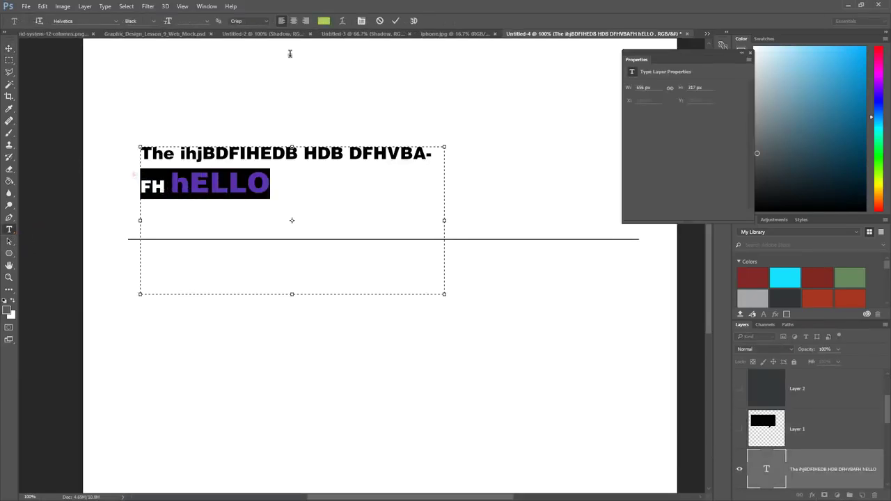
pyautogui.click(324, 22)
pyautogui.click(324, 21)
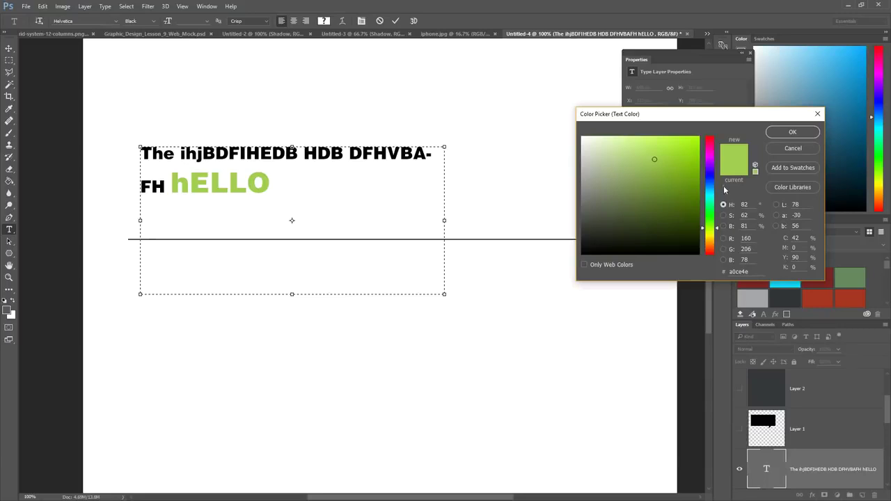
pyautogui.moveTo(711, 184); pyautogui.dragTo(730, 142)
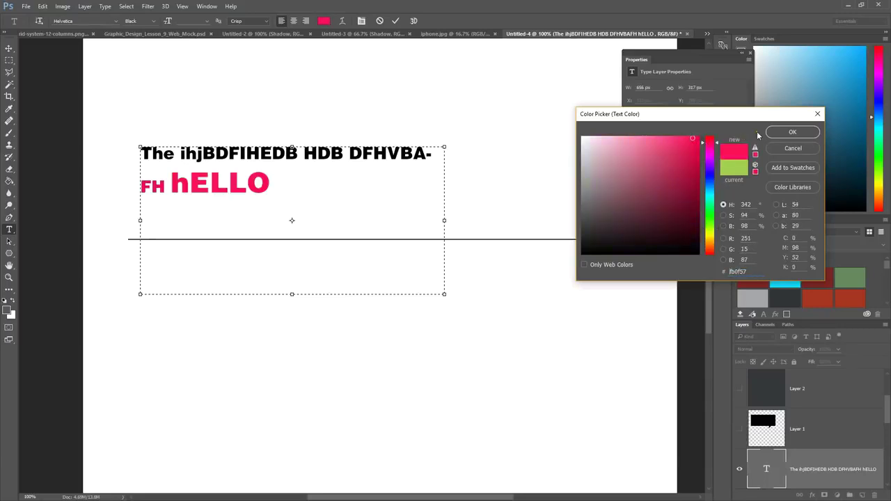
pyautogui.click(793, 132)
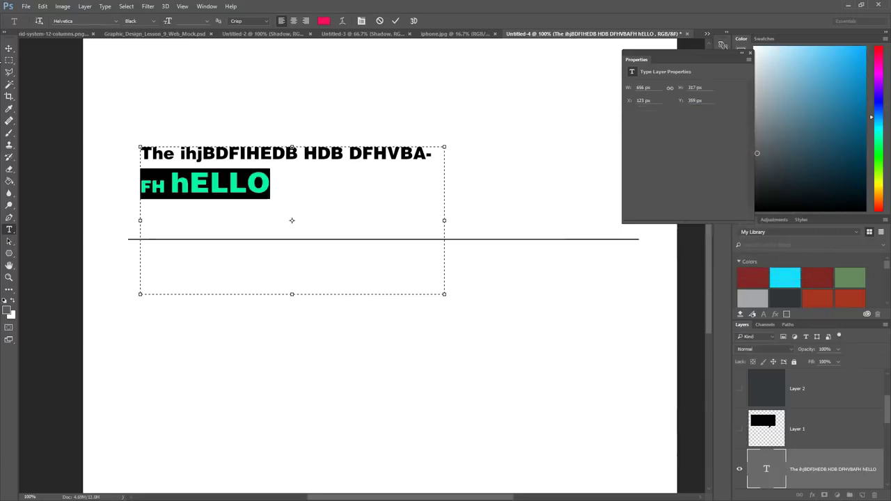
pyautogui.click(9, 48)
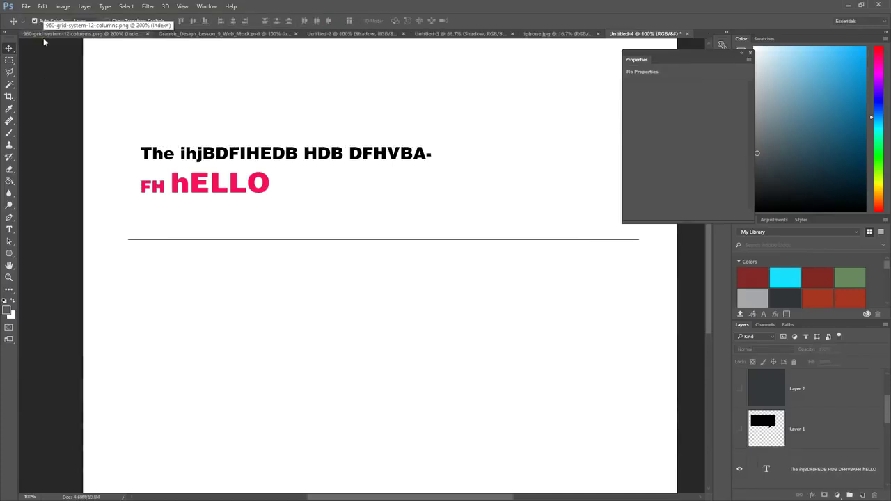
# - Show and hide the grid over the text document, and switch to the Spot Healing Brush Tool
pyautogui.hotkey('ctrl', "'")
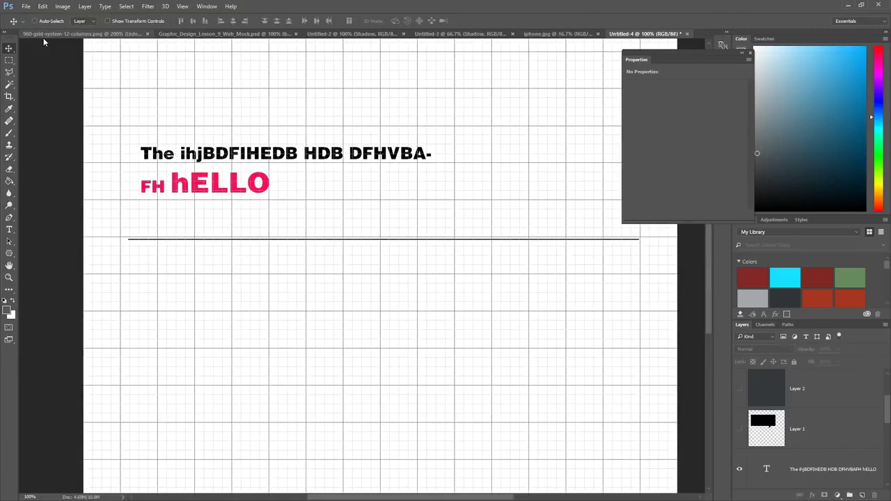
pyautogui.hotkey('ctrl', "'")
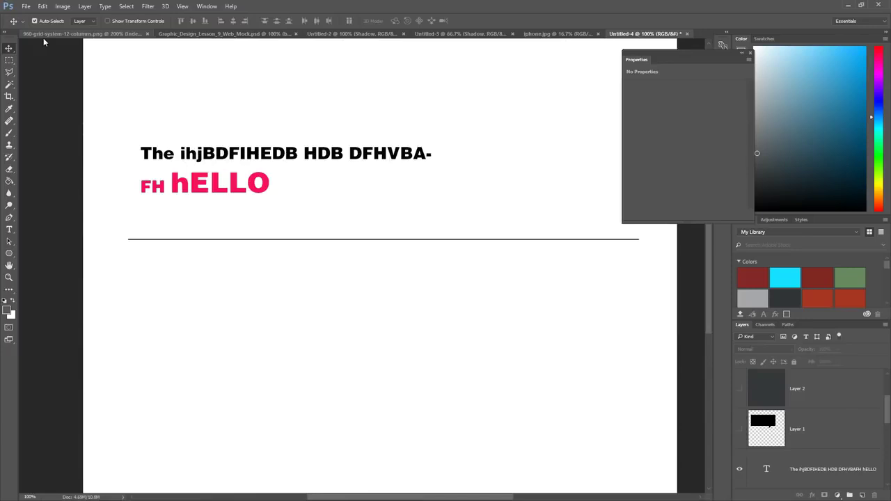
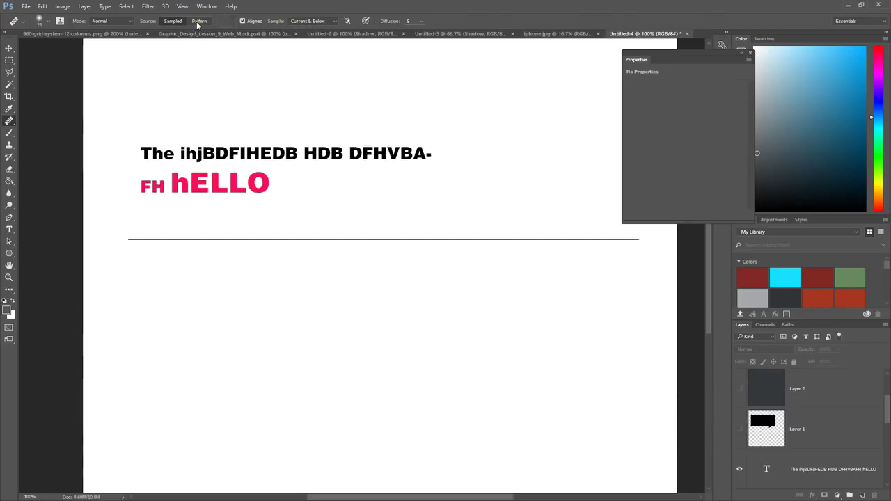
pyautogui.click(9, 121)
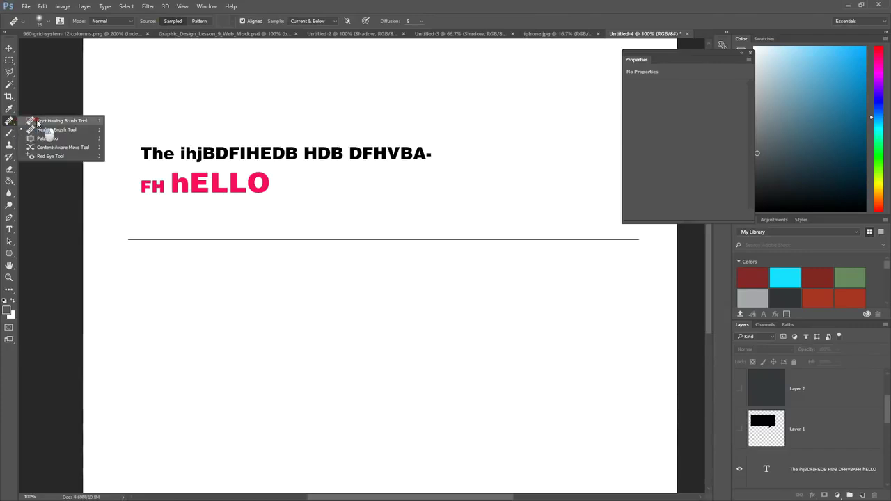
pyautogui.click(38, 122)
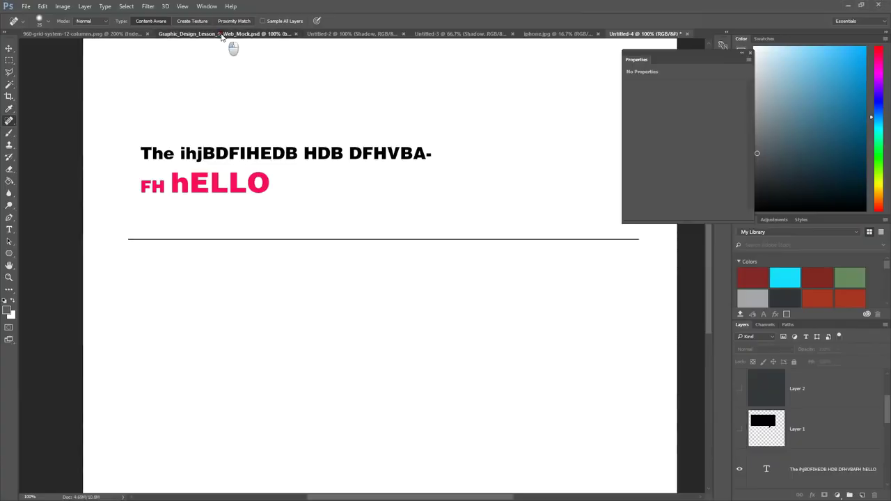
# - Switch to Graphic_Design_Lesson_9_Web_Mock.psd and display its grid, guides and rulers
pyautogui.click(230, 34)
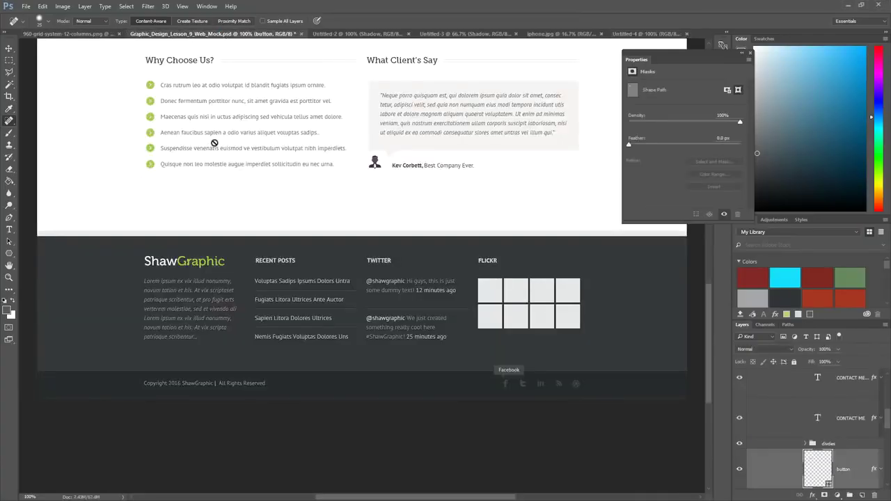
pyautogui.hotkey('ctrl', "'")
pyautogui.hotkey('ctrl', ';')
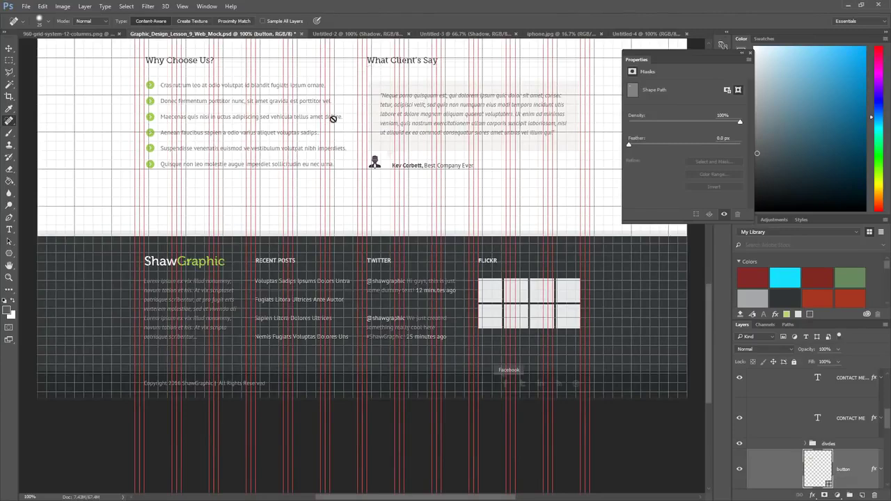
pyautogui.scroll(4, 377, 222)
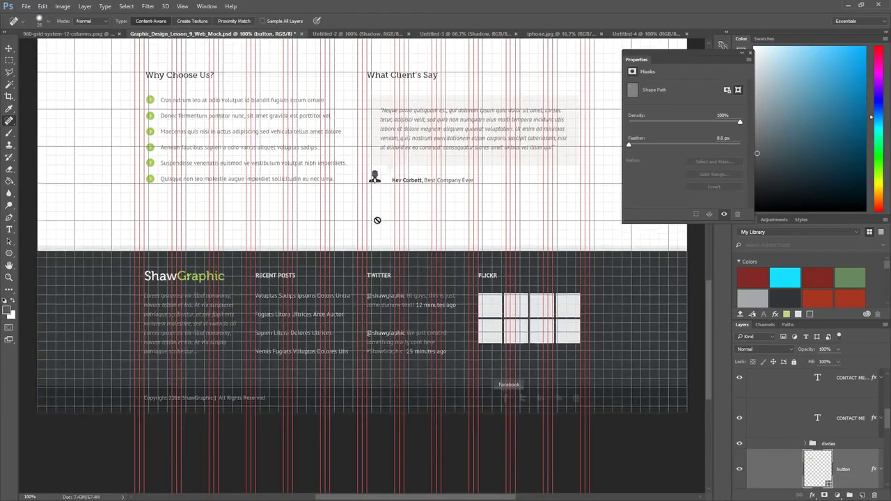
pyautogui.scroll(6, 369, 216)
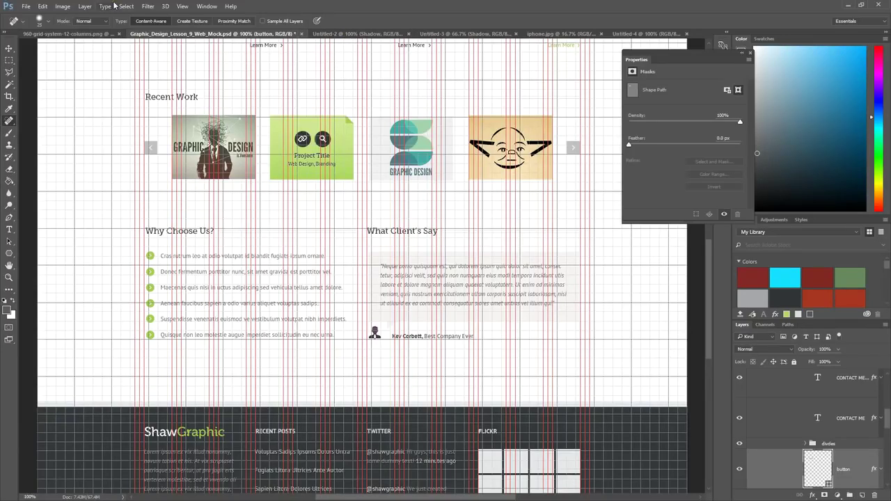
pyautogui.hotkey('ctrl', 'r')
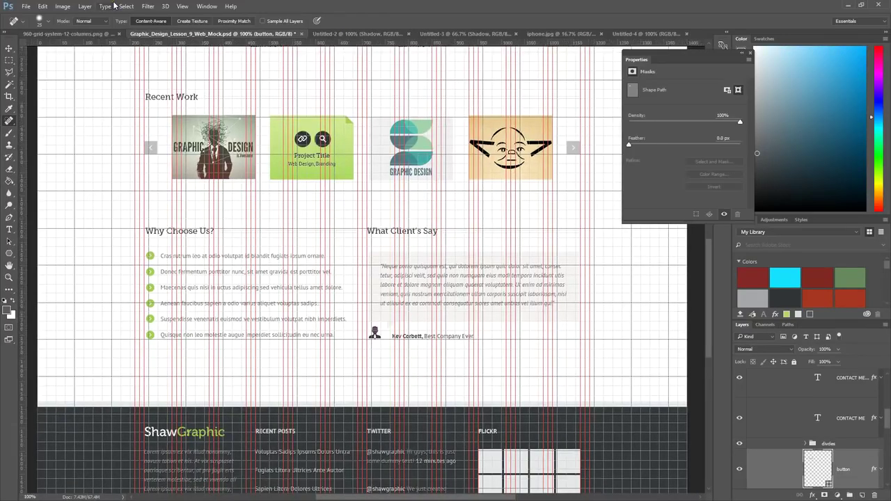
# - Add a new layer and place a vertical guide in the page's empty left margin at about 80 px
pyautogui.click(9, 48)
pyautogui.click(862, 495)
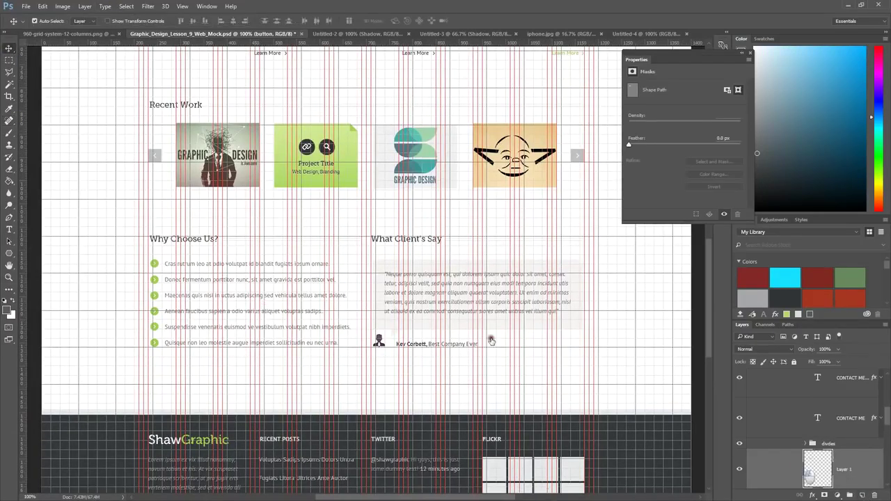
pyautogui.moveTo(22, 214); pyautogui.dragTo(82, 208)
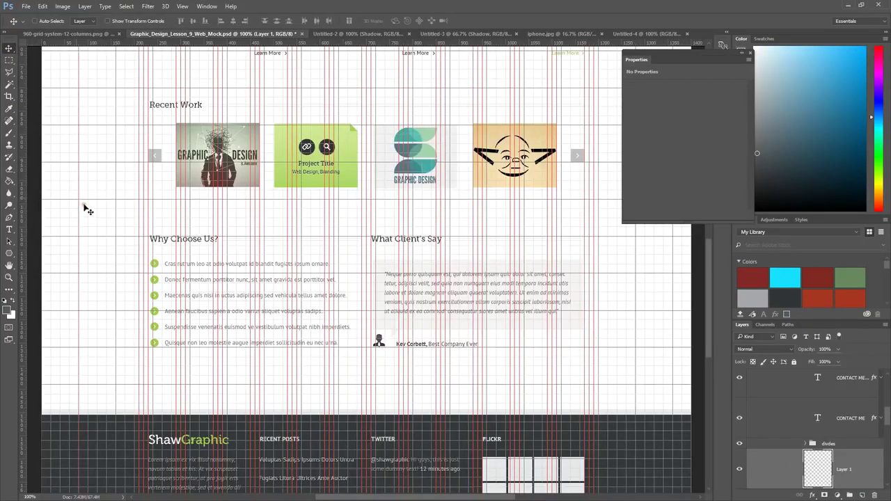
# - Open the iphone.jpg document and select its entire canvas
pyautogui.click(358, 34)
pyautogui.click(432, 34)
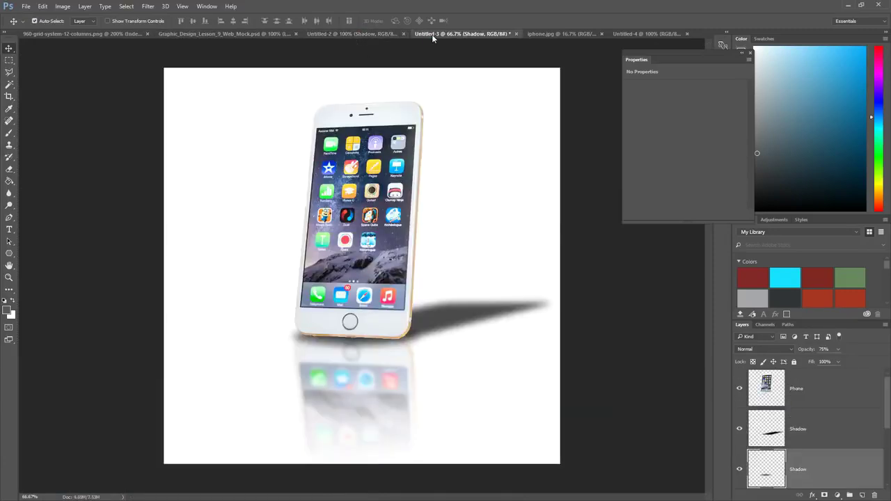
pyautogui.click(579, 34)
pyautogui.hotkey('ctrl', 'a')
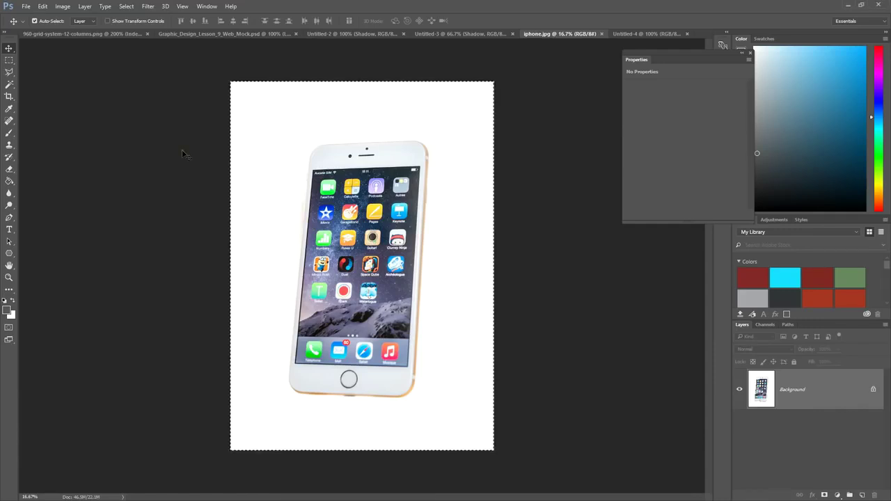
# - Return to the web mock document and examine how its services, Recent Work and header banner sections align to the grid
pyautogui.click(201, 33)
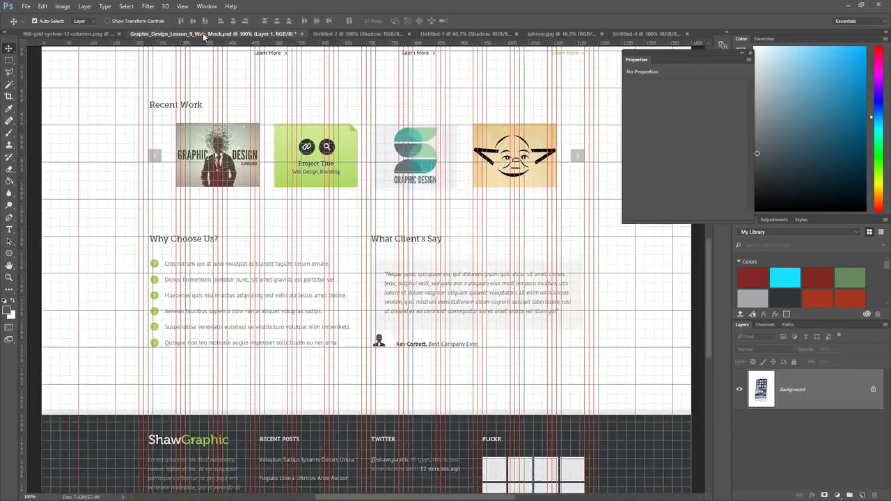
pyautogui.scroll(2, 296, 238)
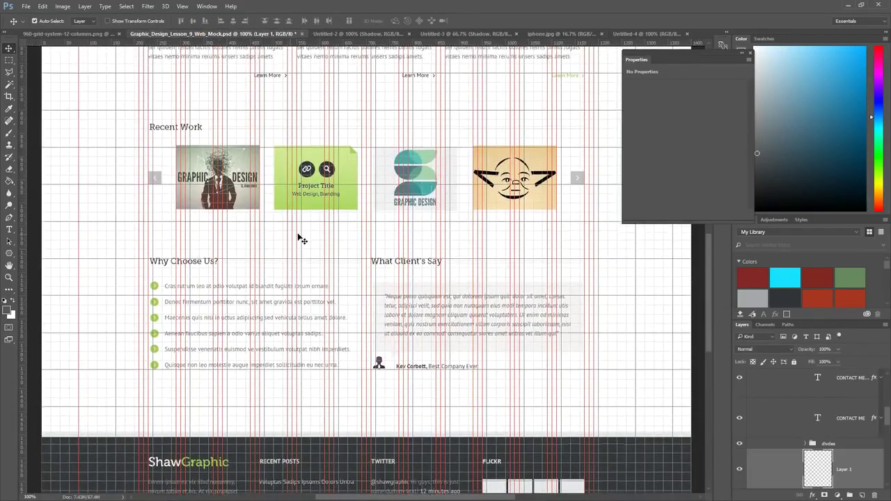
pyautogui.scroll(7, 300, 238)
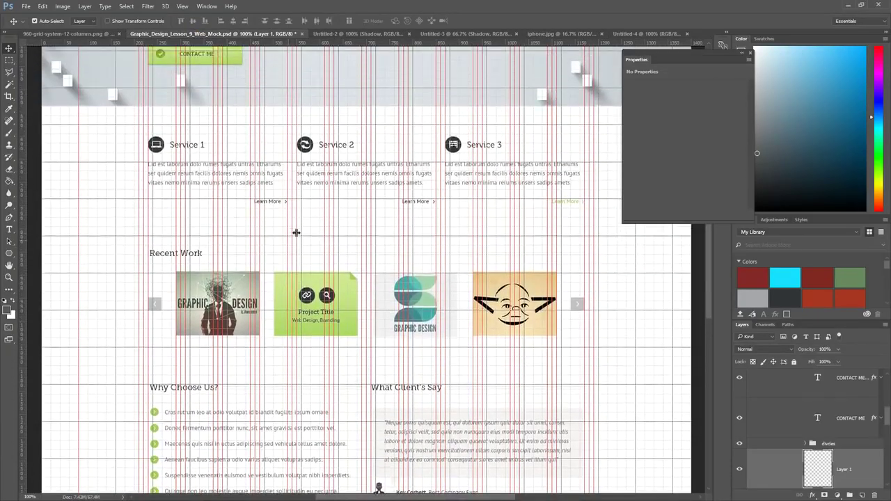
pyautogui.scroll(6, 179, 123)
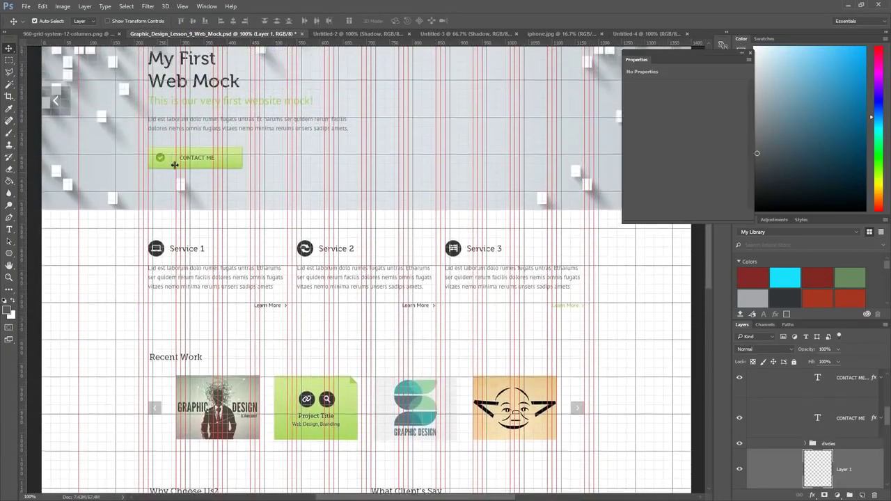
pyautogui.scroll(1, 179, 170)
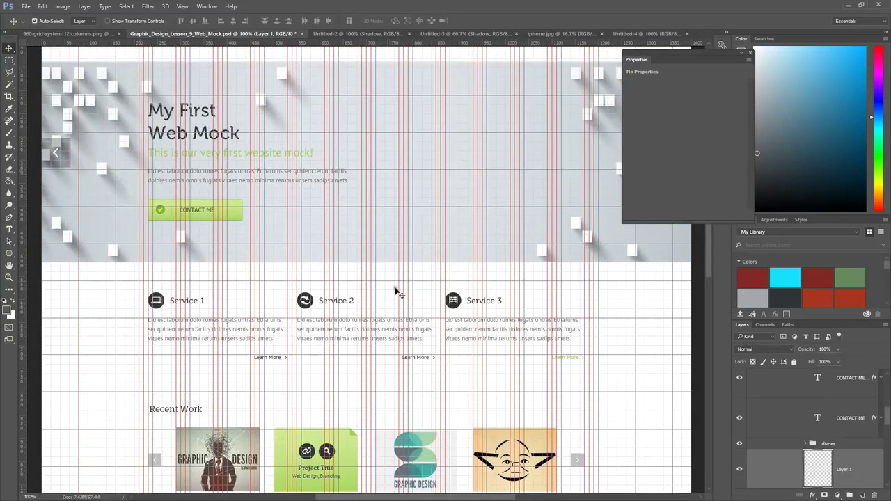
pyautogui.scroll(-1, 372, 283)
pyautogui.scroll(-1, 373, 284)
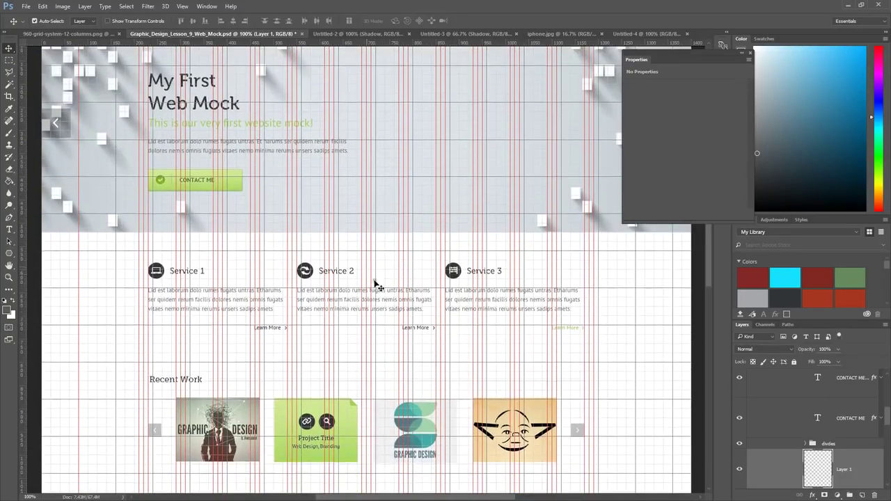
# - Hide the web mock's grid, and compare the layout with the guides off and on, leaving them on
pyautogui.press('ctrl')
pyautogui.hotkey('ctrl', "'")
pyautogui.hotkey('ctrl', ';')
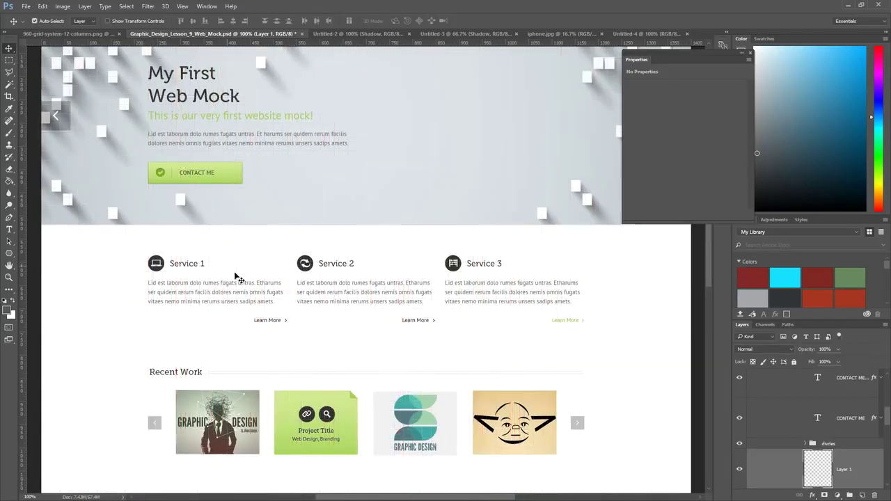
pyautogui.hotkey('ctrl', ';')
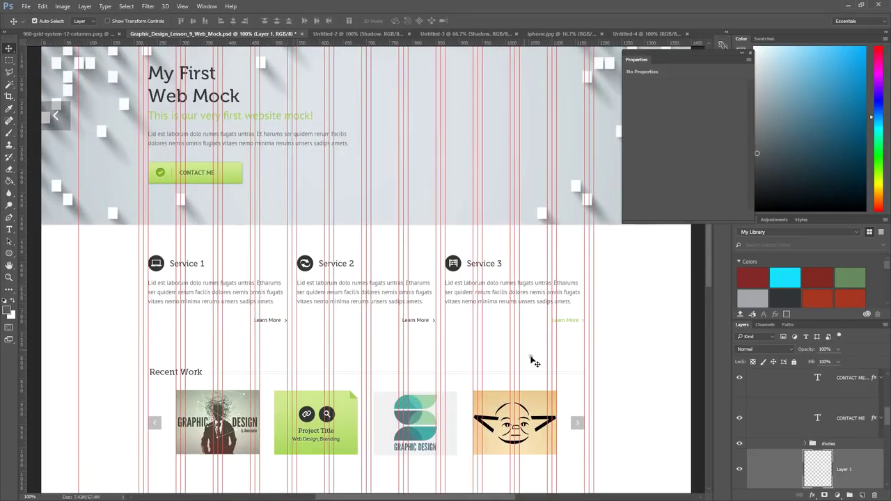
pyautogui.scroll(-2, 516, 355)
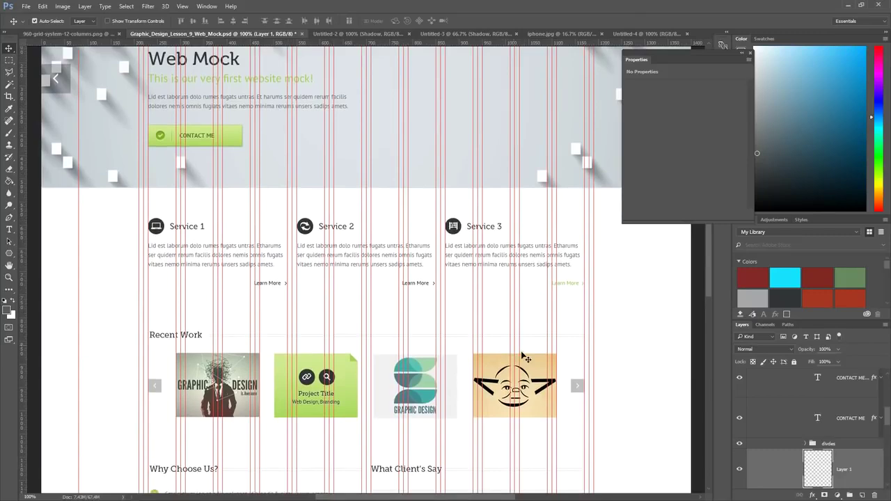
# - Move the vertical guide in the page's empty left margin a little to the right, to about 115 px
pyautogui.scroll(-1, 322, 383)
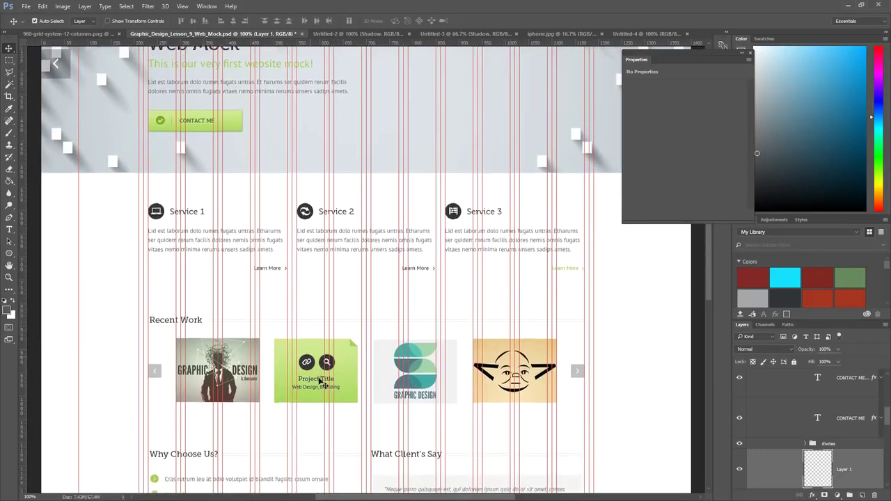
pyautogui.scroll(-6, 323, 383)
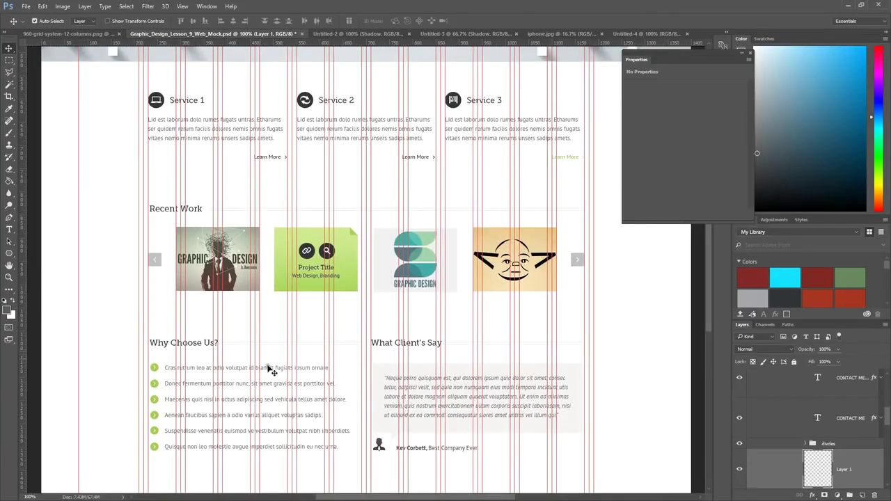
pyautogui.scroll(-5, 271, 369)
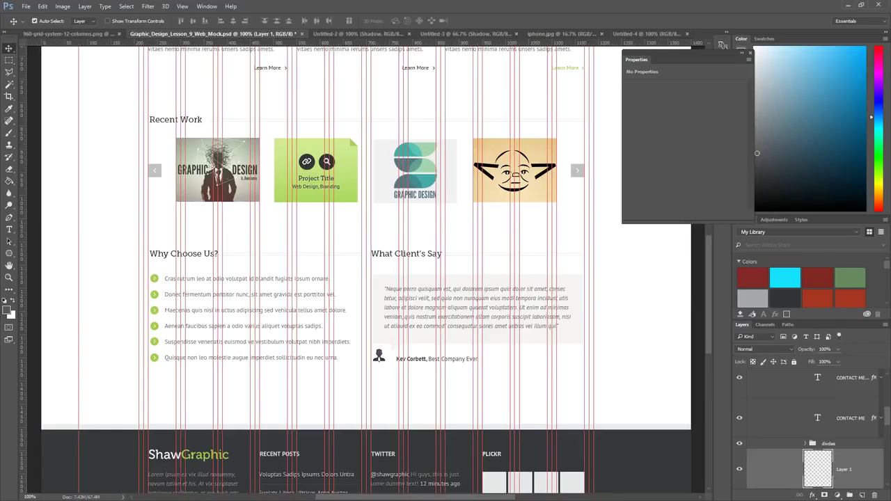
pyautogui.moveTo(80, 236)
pyautogui.mouseDown()
pyautogui.moveTo(110, 232)
pyautogui.moveTo(73, 235)
pyautogui.moveTo(96, 232)
pyautogui.mouseUp()
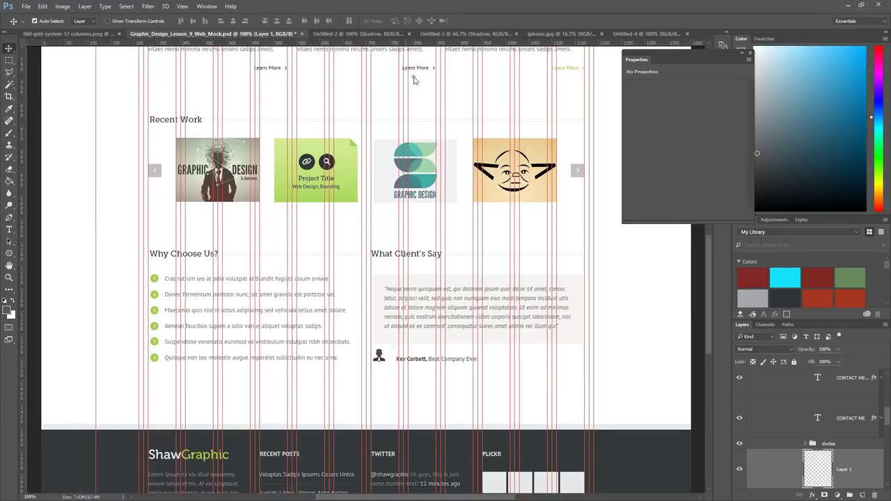
# - In the Untitled-2 document, check the Smart Guides display option and move the white square horizontally to the right, off its shadow
pyautogui.click(362, 33)
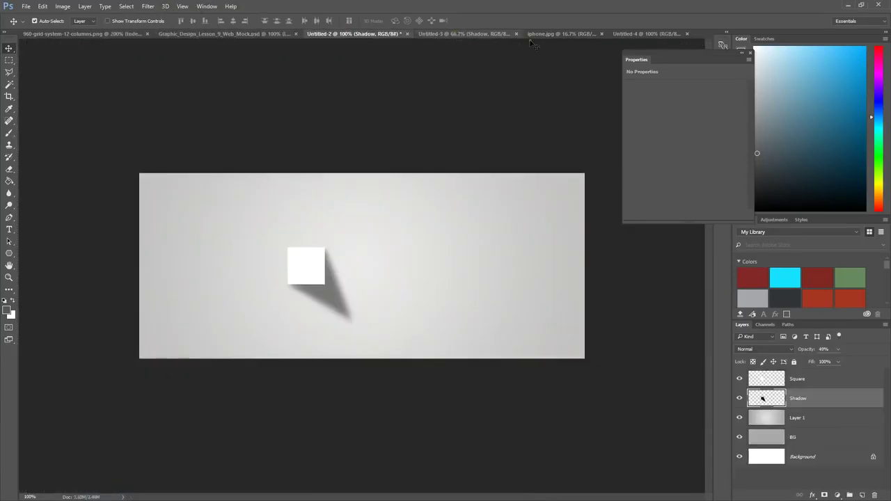
pyautogui.click(184, 6)
pyautogui.moveTo(204, 7)
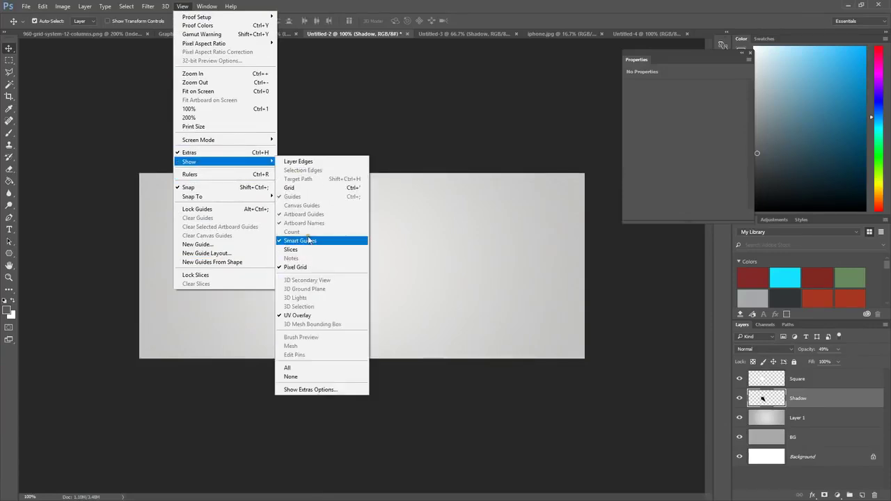
pyautogui.click(301, 105)
pyautogui.moveTo(299, 265); pyautogui.dragTo(353, 267)
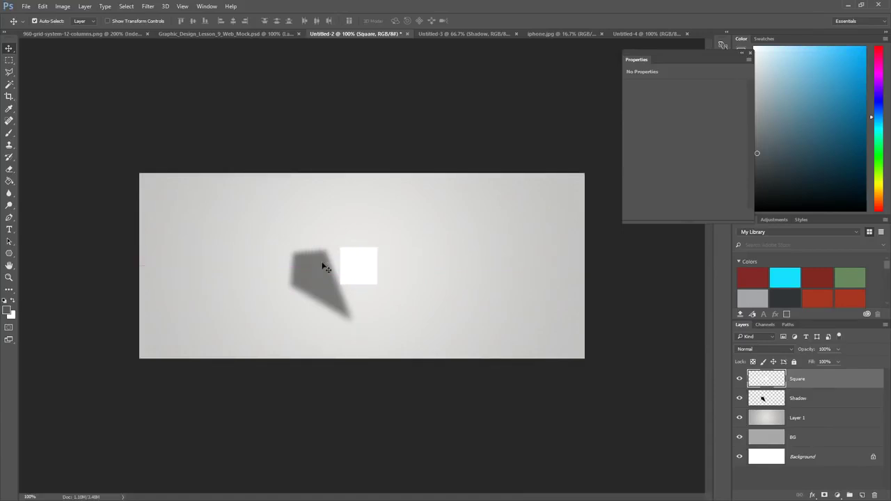